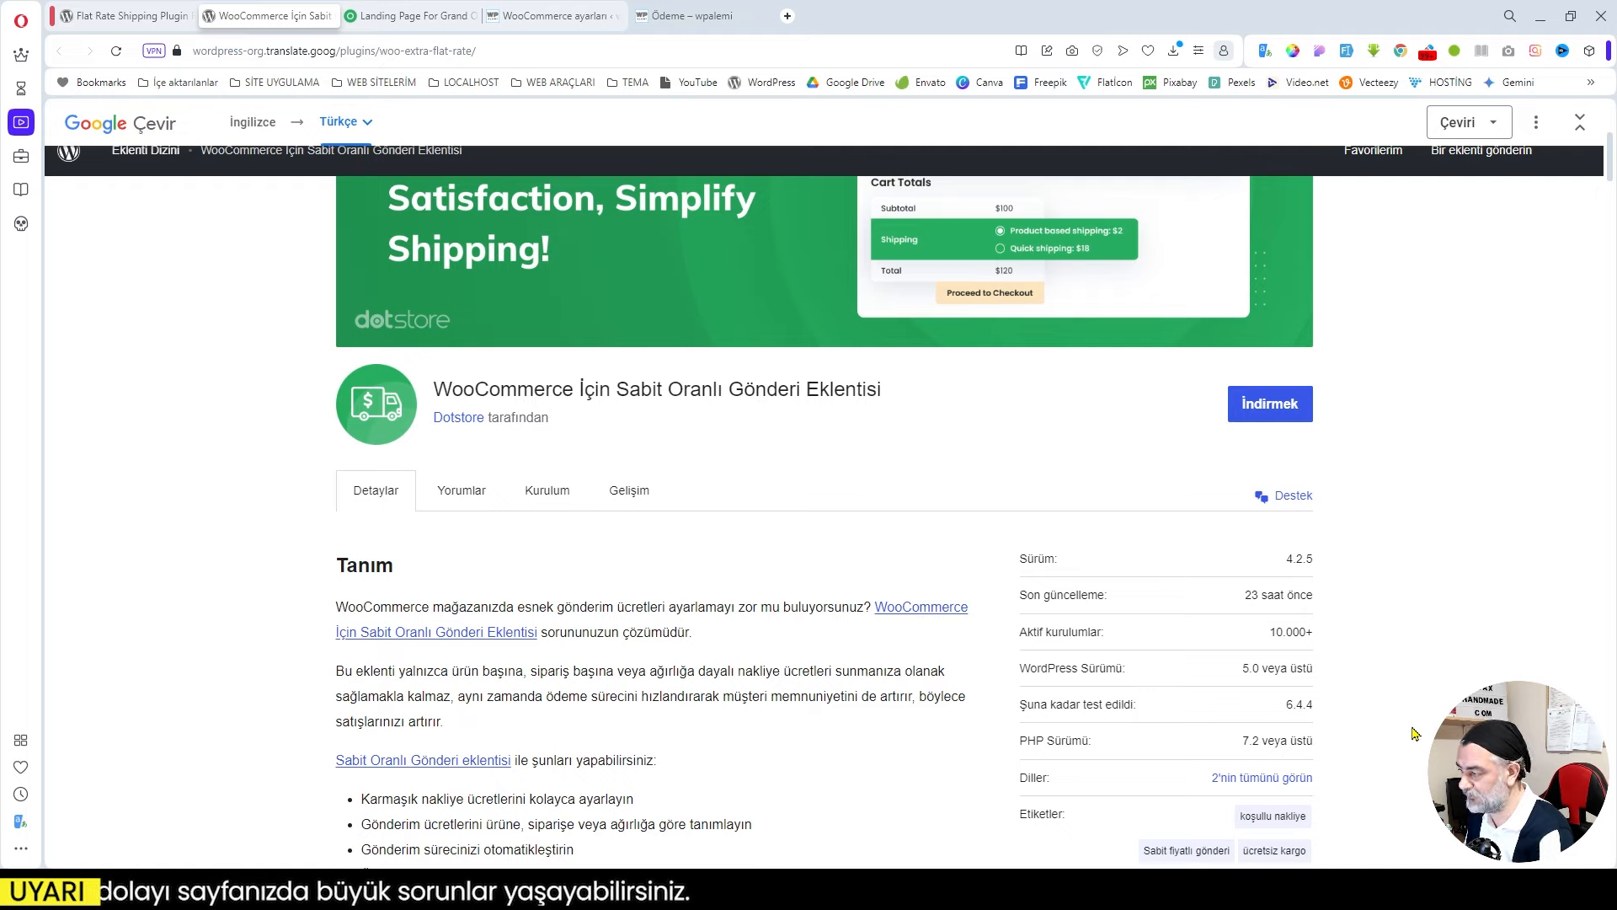
Look over the Flat Rate Shipping plugin's Dotstore sales page and its purchase offer, closing the offer without buying.
{"action": "key", "text": "ctrl+Tab"}
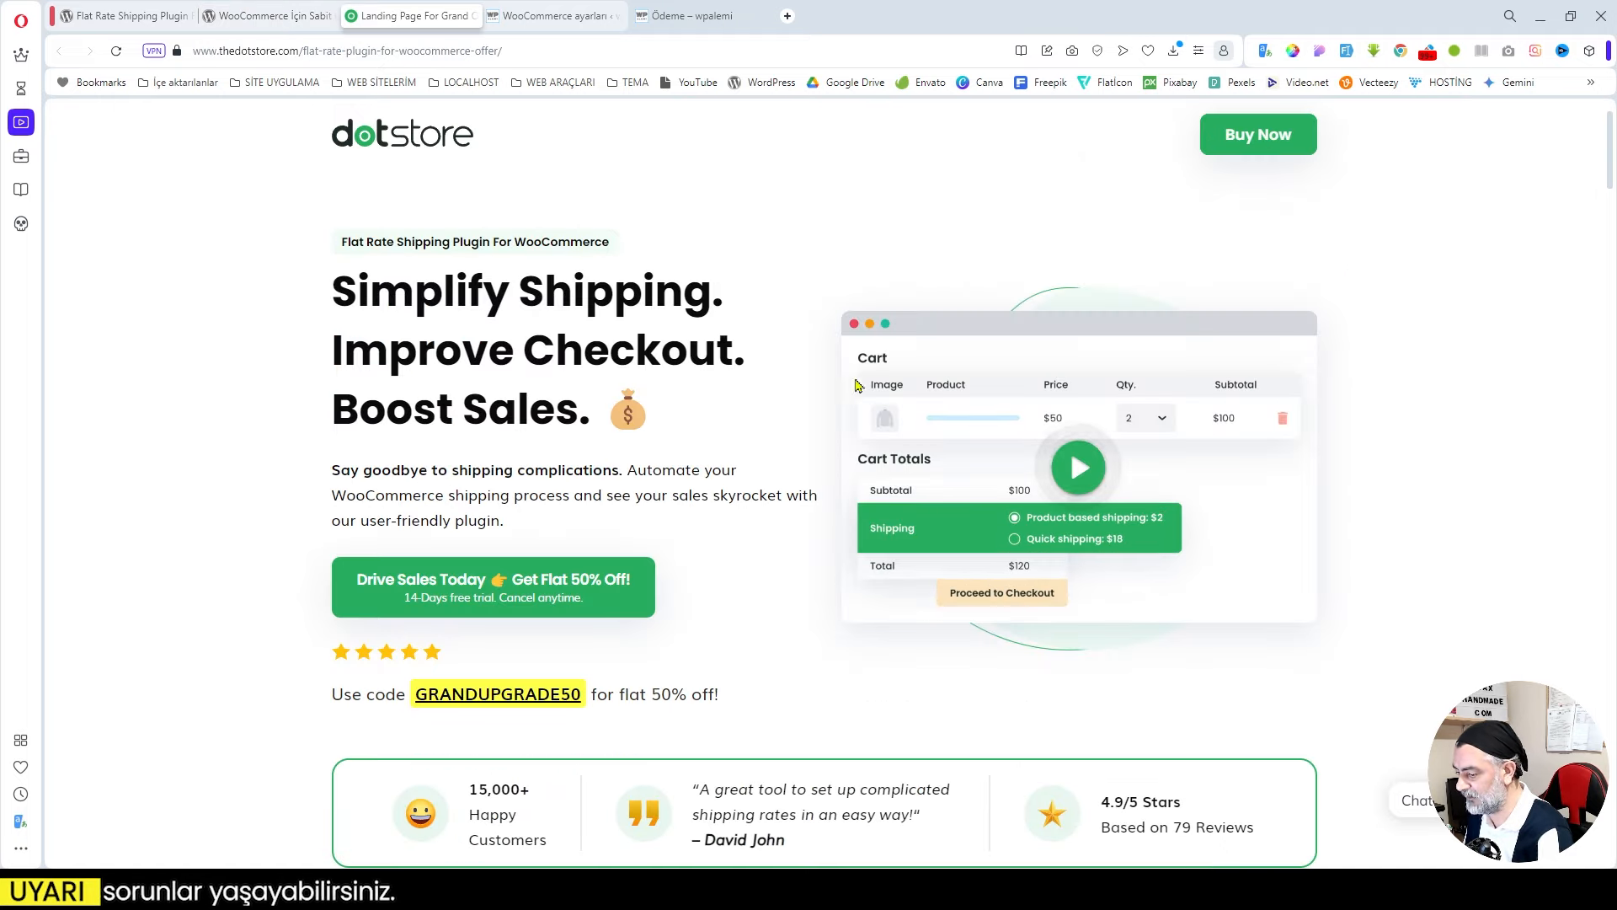
{"action": "scroll", "coordinate": [1306, 674], "scroll_direction": "down", "scroll_amount": 3}
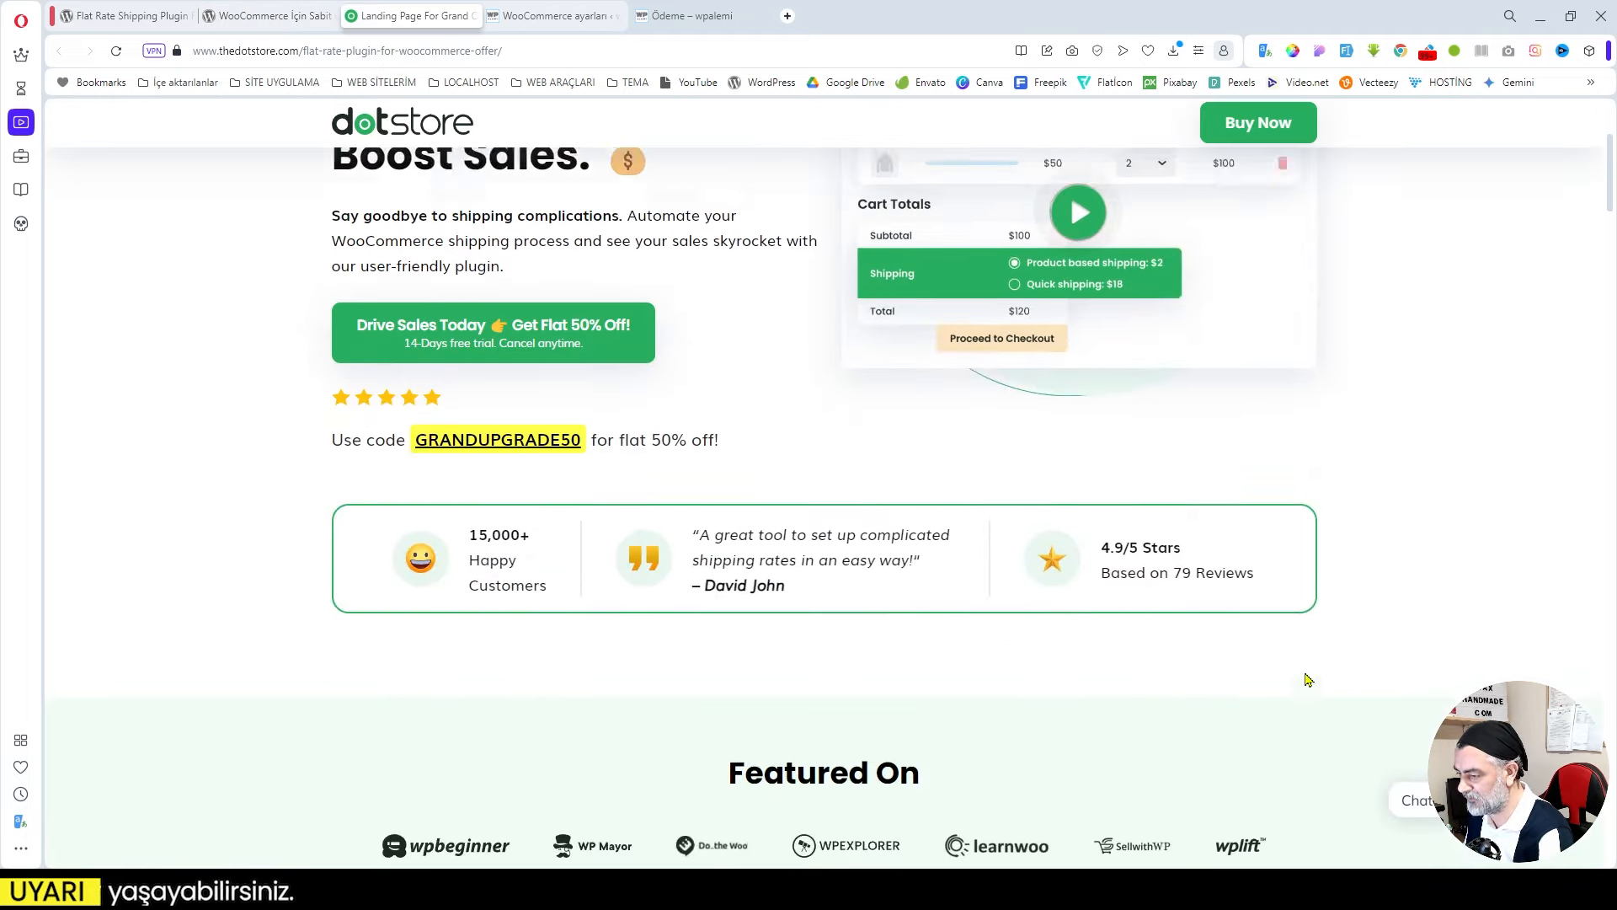
{"action": "scroll", "coordinate": [1307, 679], "scroll_direction": "up", "scroll_amount": 3}
{"action": "left_click", "coordinate": [1258, 134]}
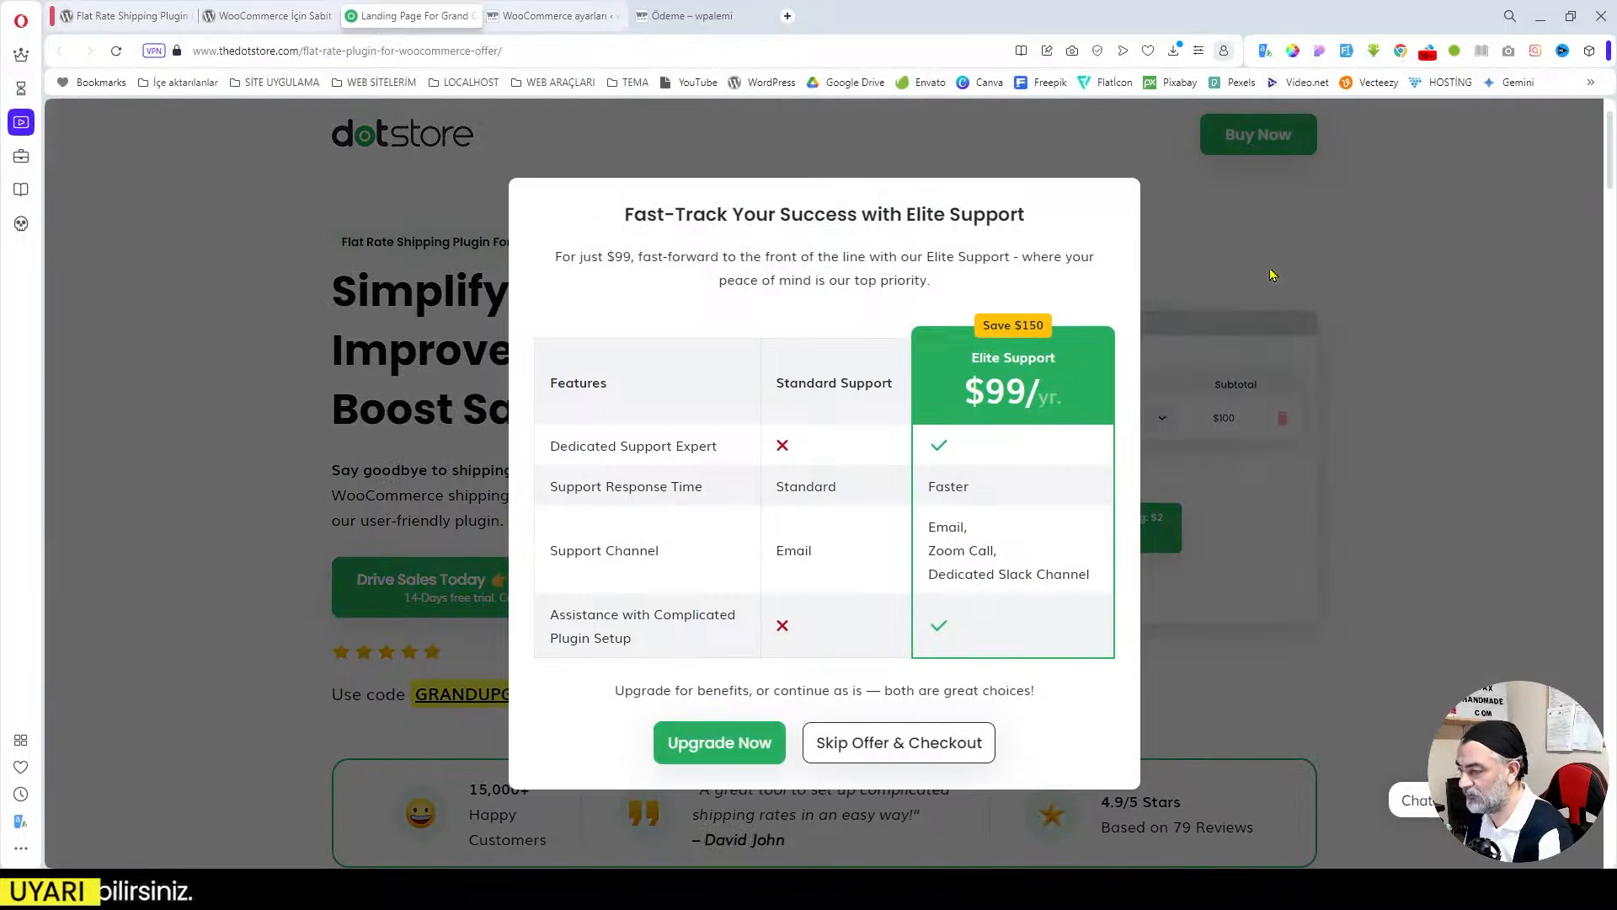
{"action": "left_click", "coordinate": [1244, 476]}
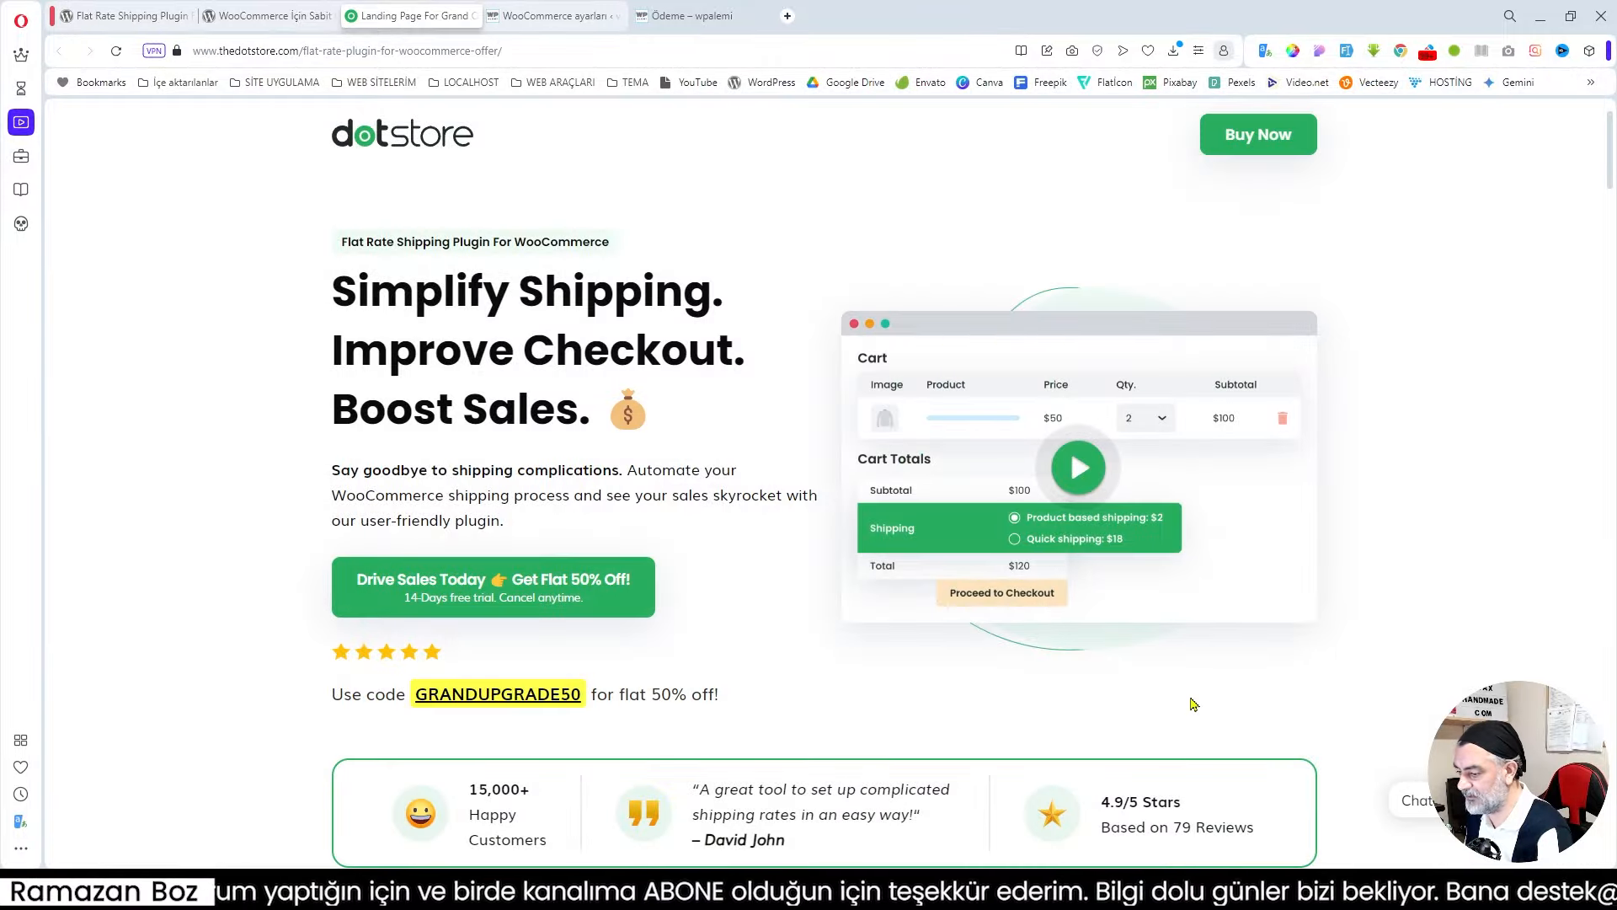
Open the wpalemi store's checkout page and choose the Kurye Gönderimi shipping option for the order.
{"action": "key", "text": "ctrl+Tab"}
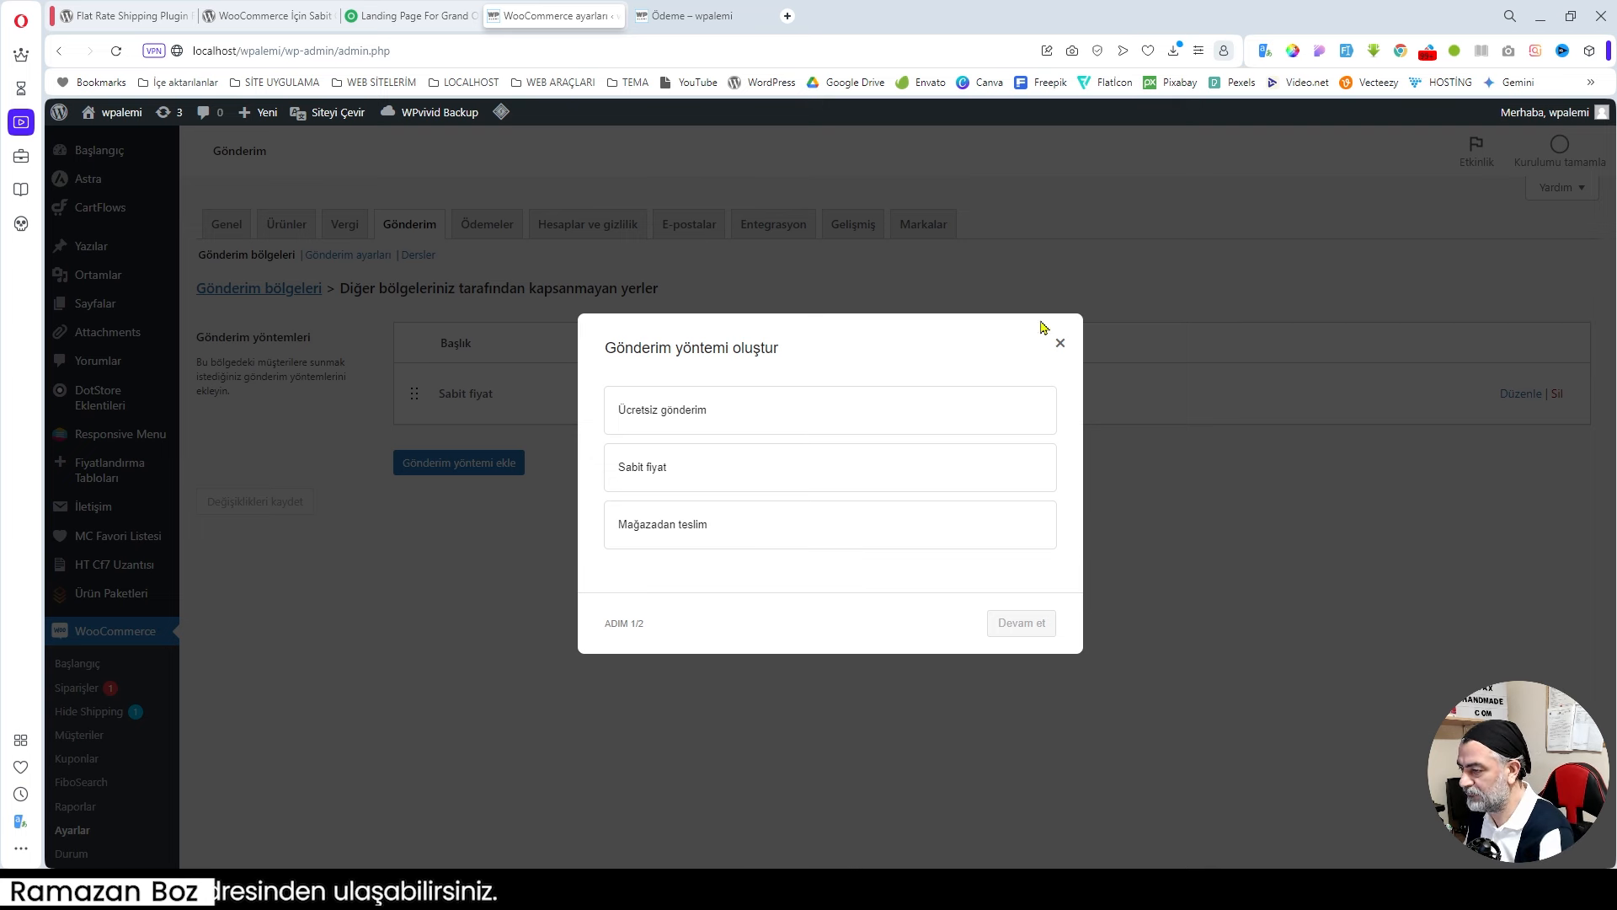
{"action": "left_click", "coordinate": [687, 16]}
{"action": "scroll", "coordinate": [775, 475], "scroll_direction": "down", "scroll_amount": 4}
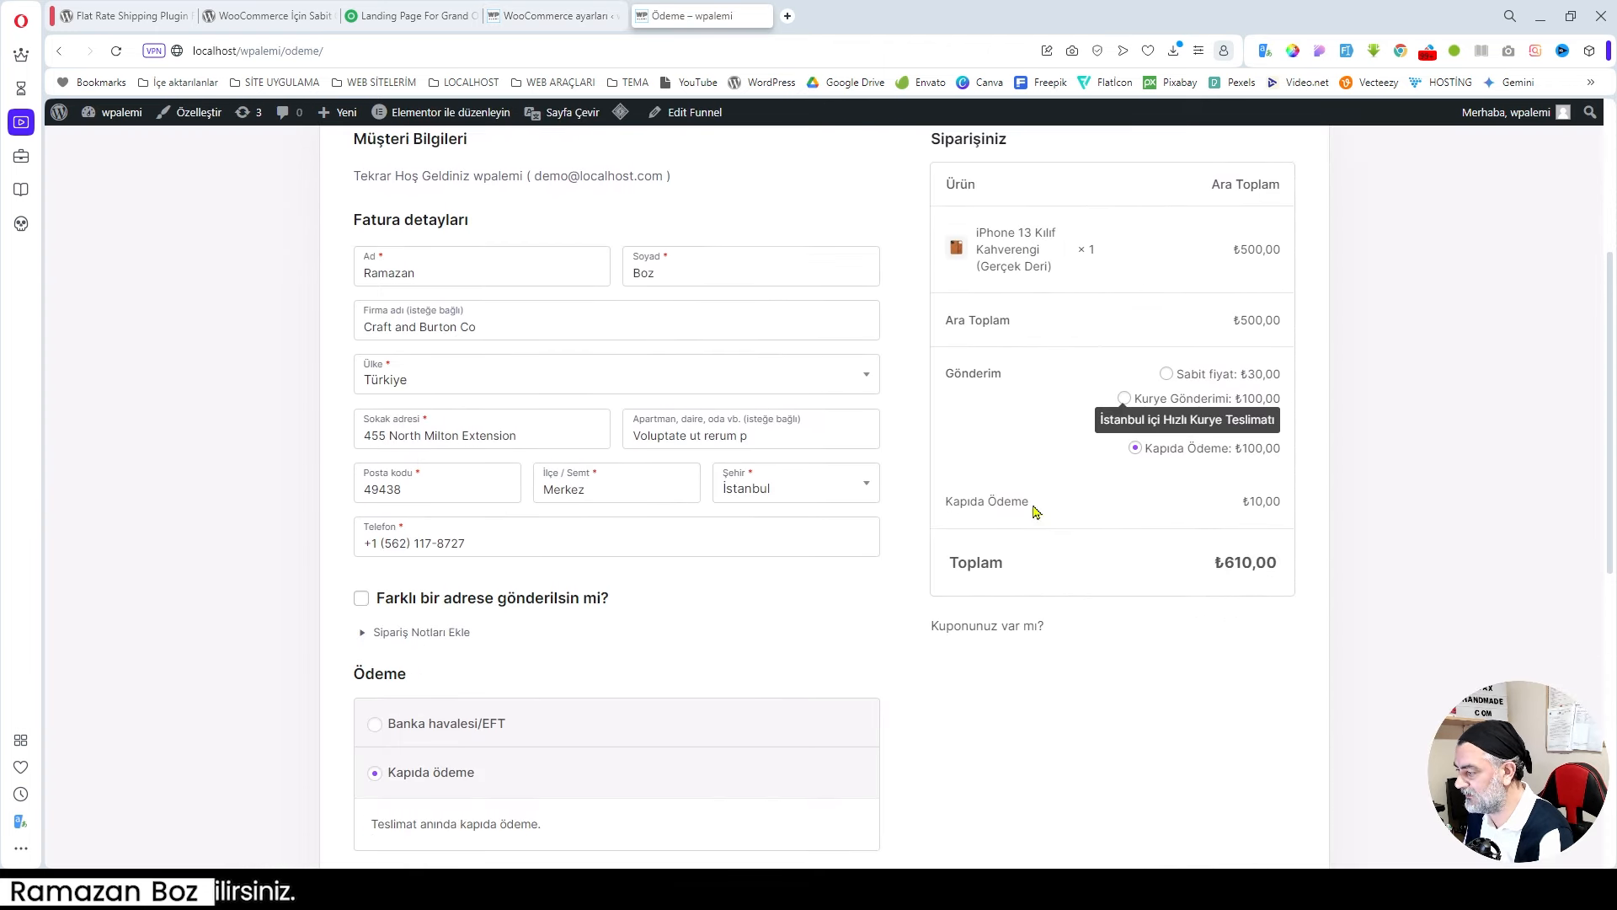
{"action": "left_click", "coordinate": [1125, 399]}
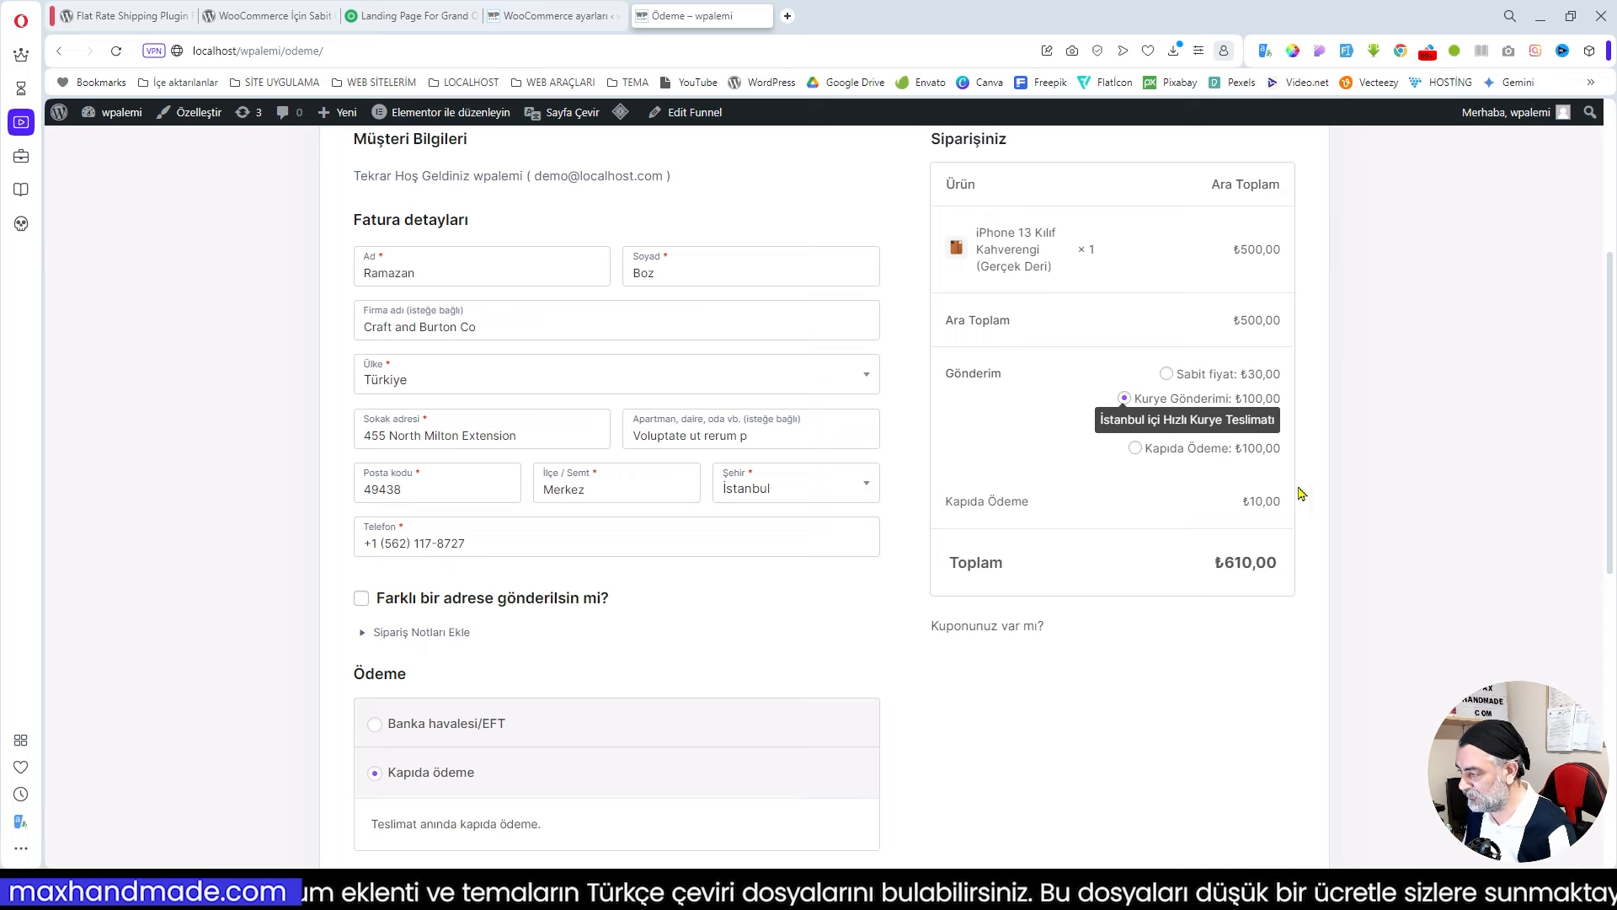
Set the billing country on the checkout form to Türkmenistan and check the order's shipping charge.
{"action": "left_click", "coordinate": [782, 492]}
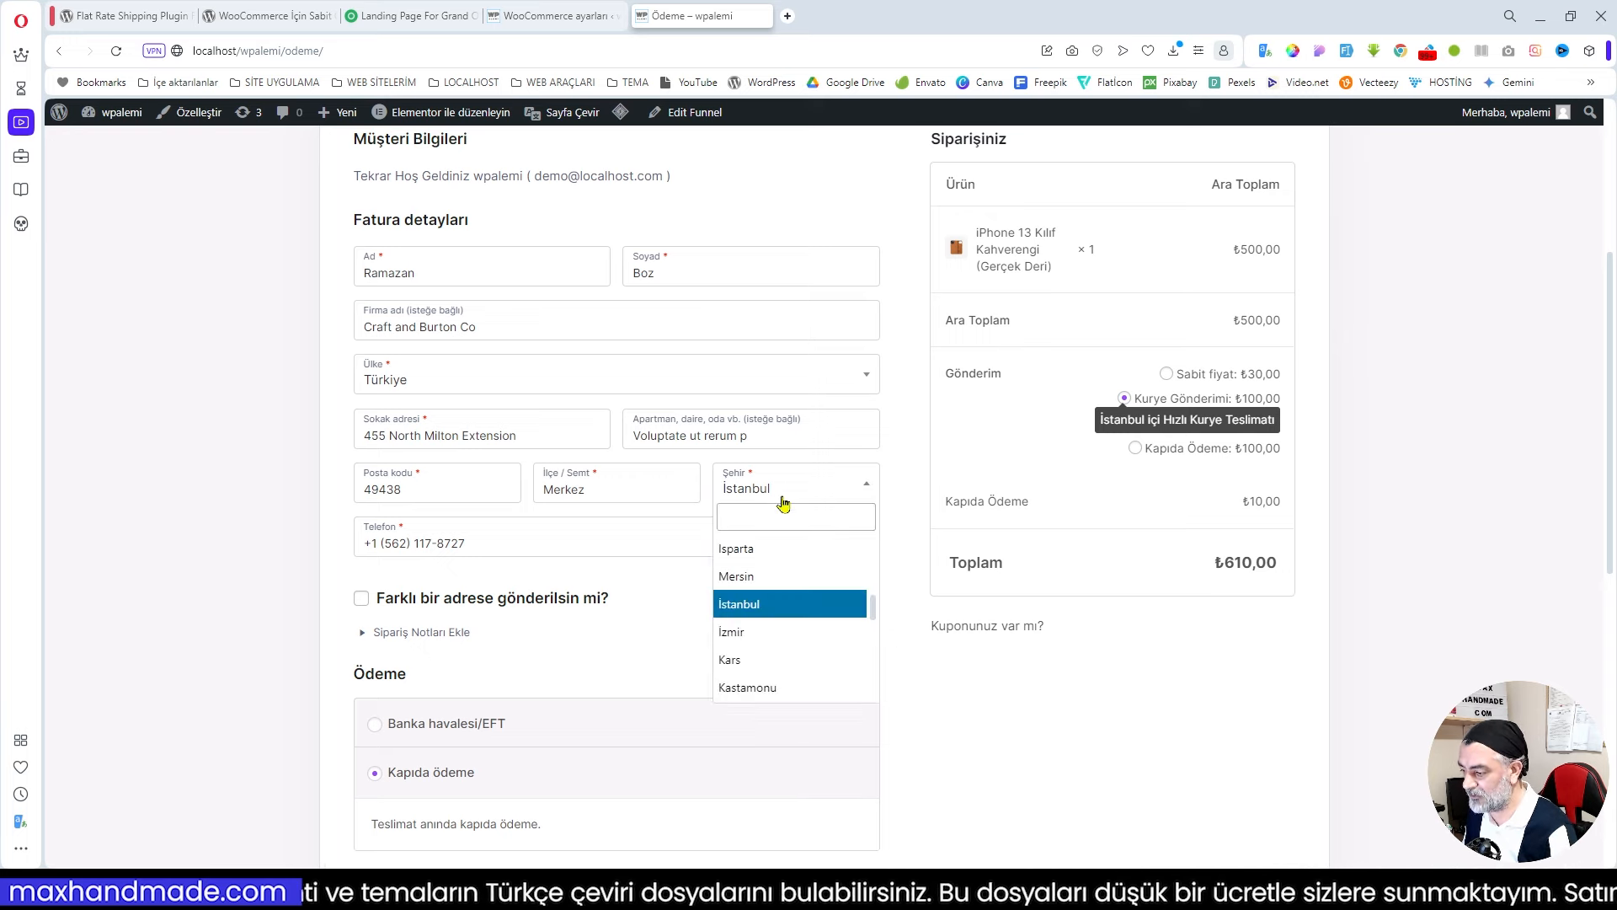
{"action": "left_click", "coordinate": [624, 493]}
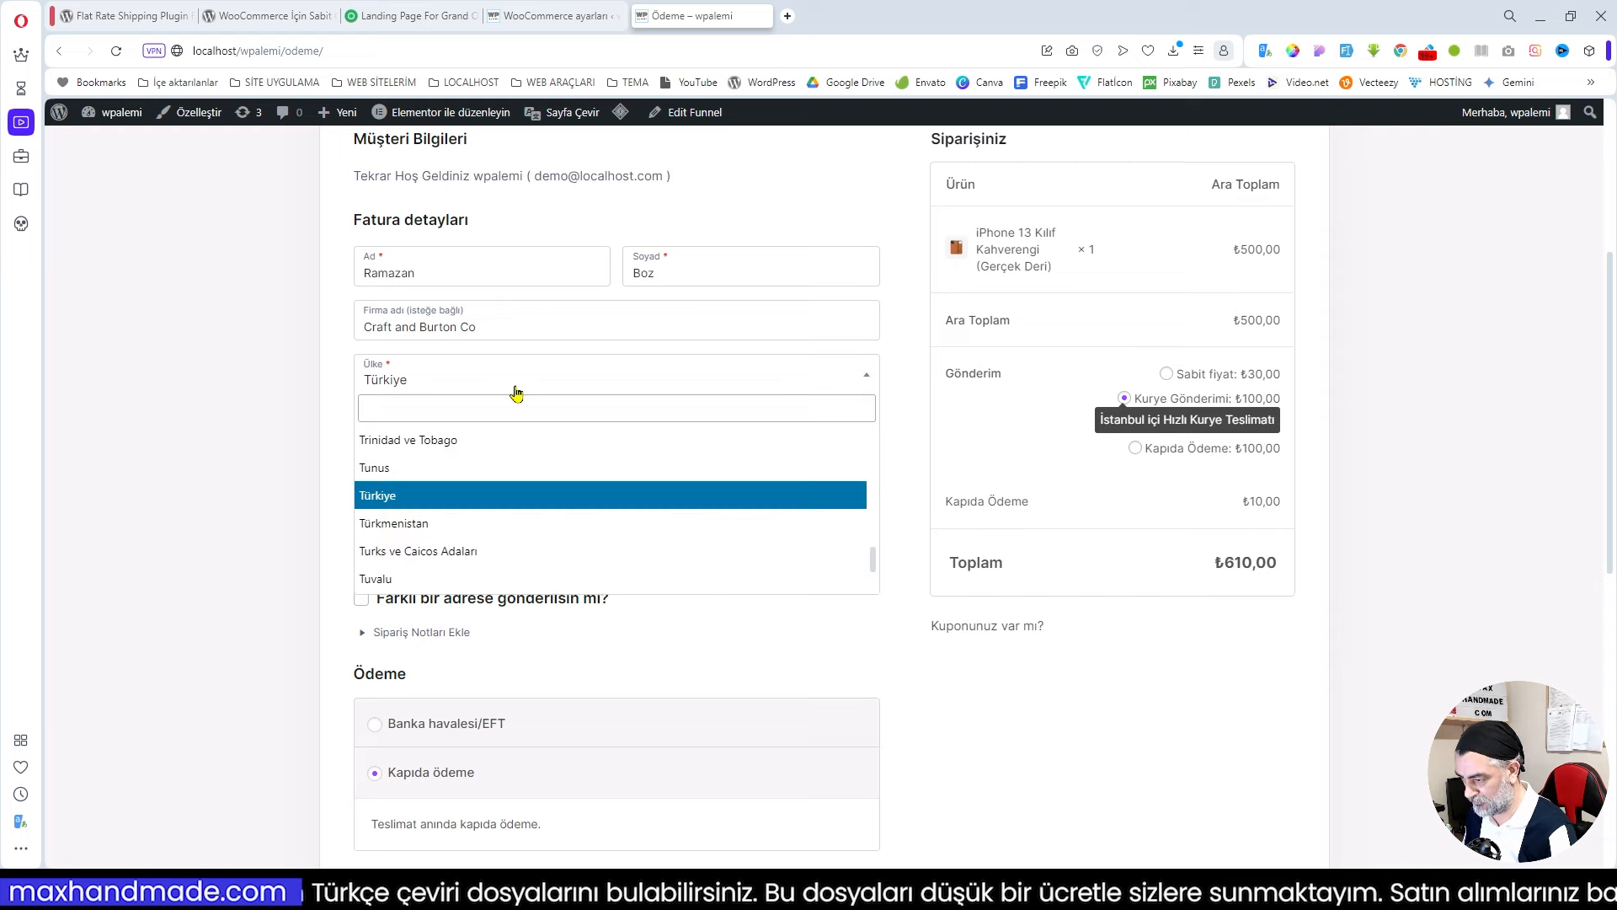
{"action": "left_click", "coordinate": [520, 396]}
{"action": "left_click", "coordinate": [439, 523]}
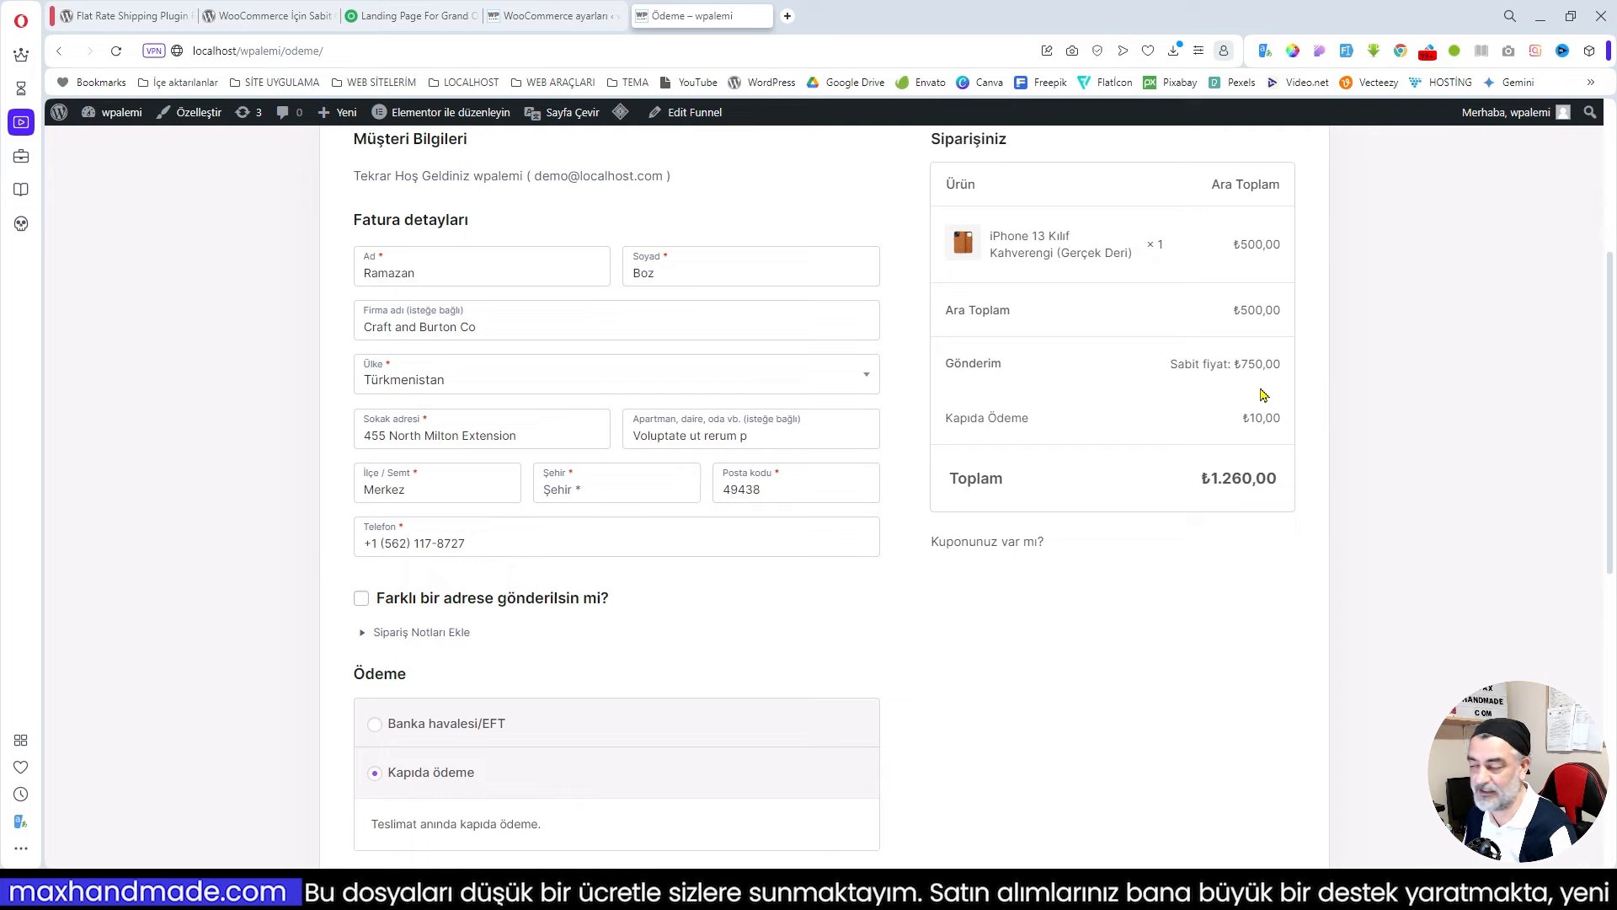
{"action": "scroll", "coordinate": [867, 450], "scroll_direction": "up", "scroll_amount": 3}
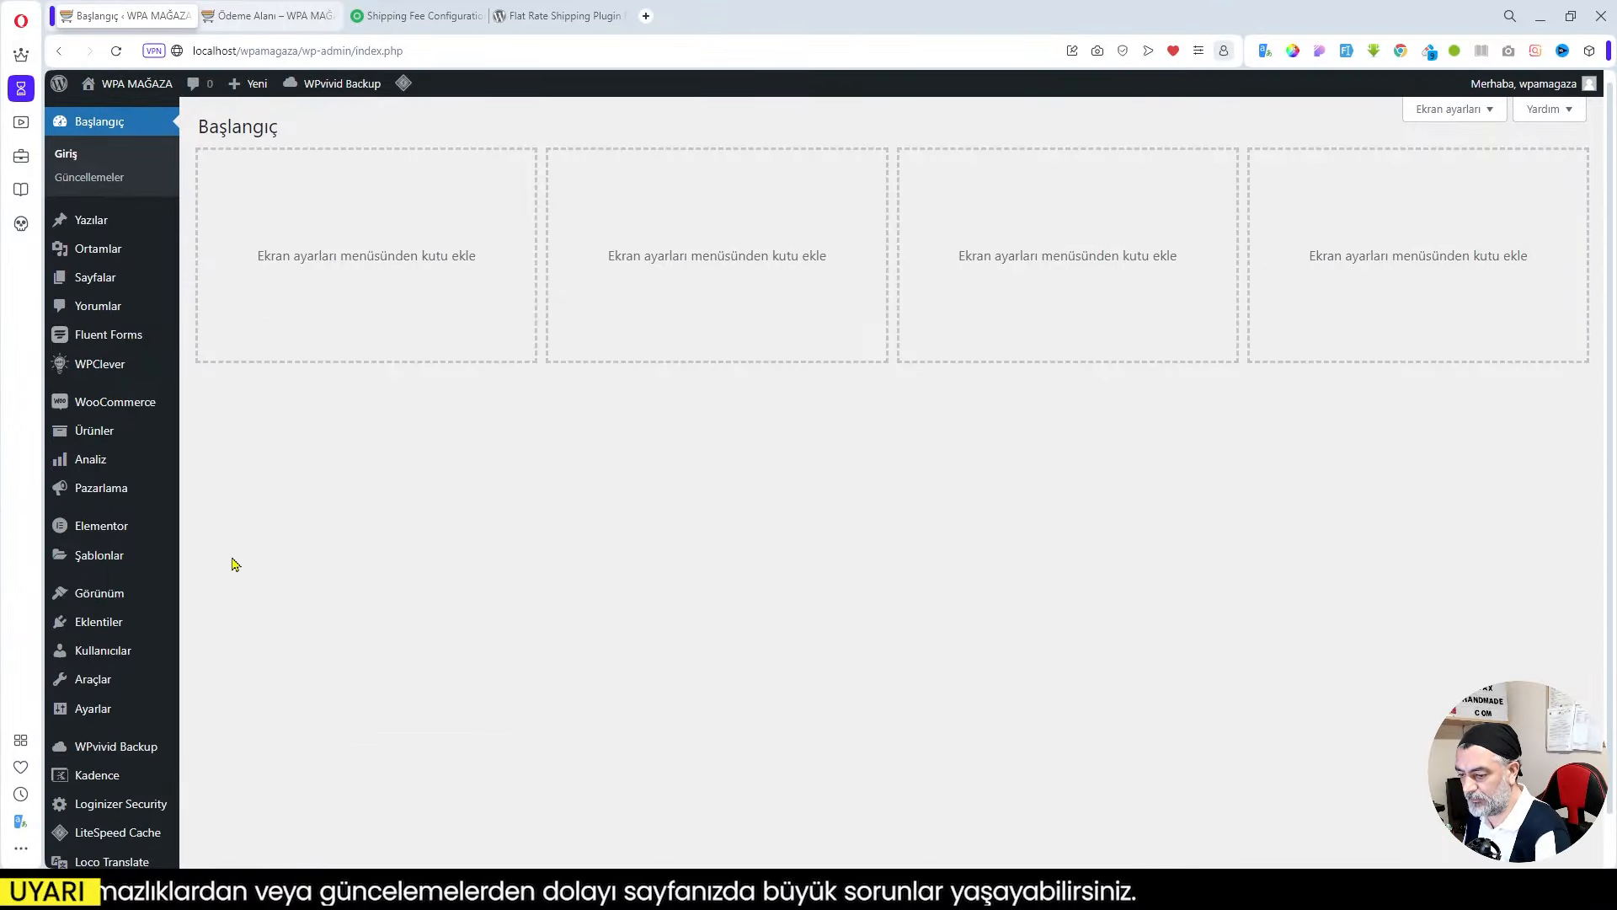
Find the Flat Rate Shipping Plugin For WooCommerce by theDotstore among the available plugins, install it and activate it.
{"action": "mouse_move", "coordinate": [115, 622]}
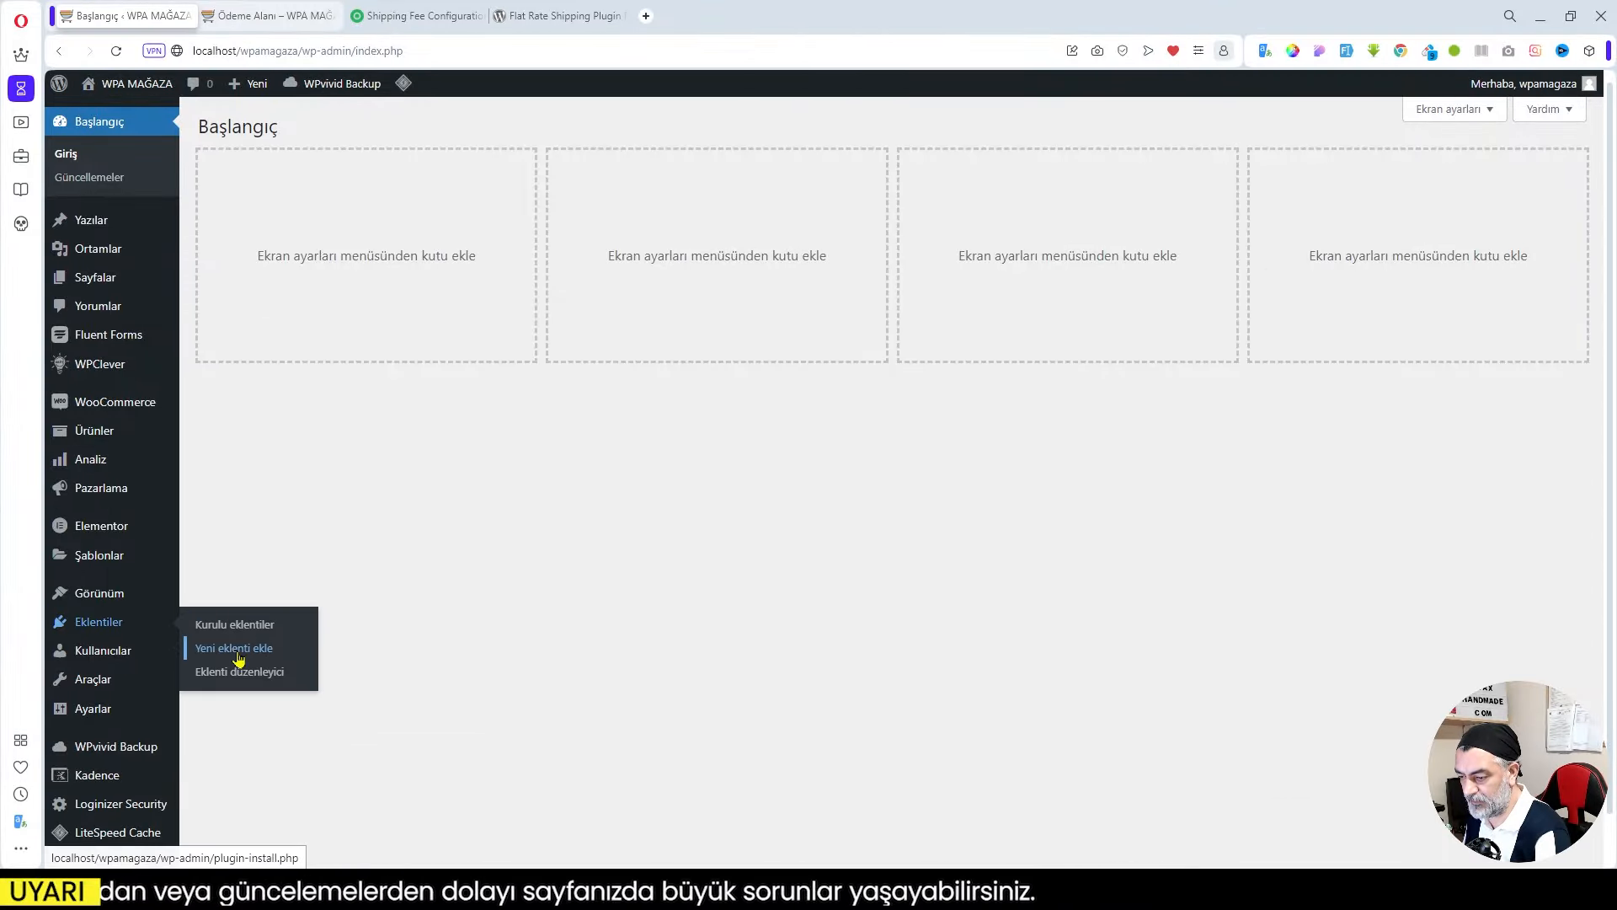
{"action": "left_click", "coordinate": [224, 648]}
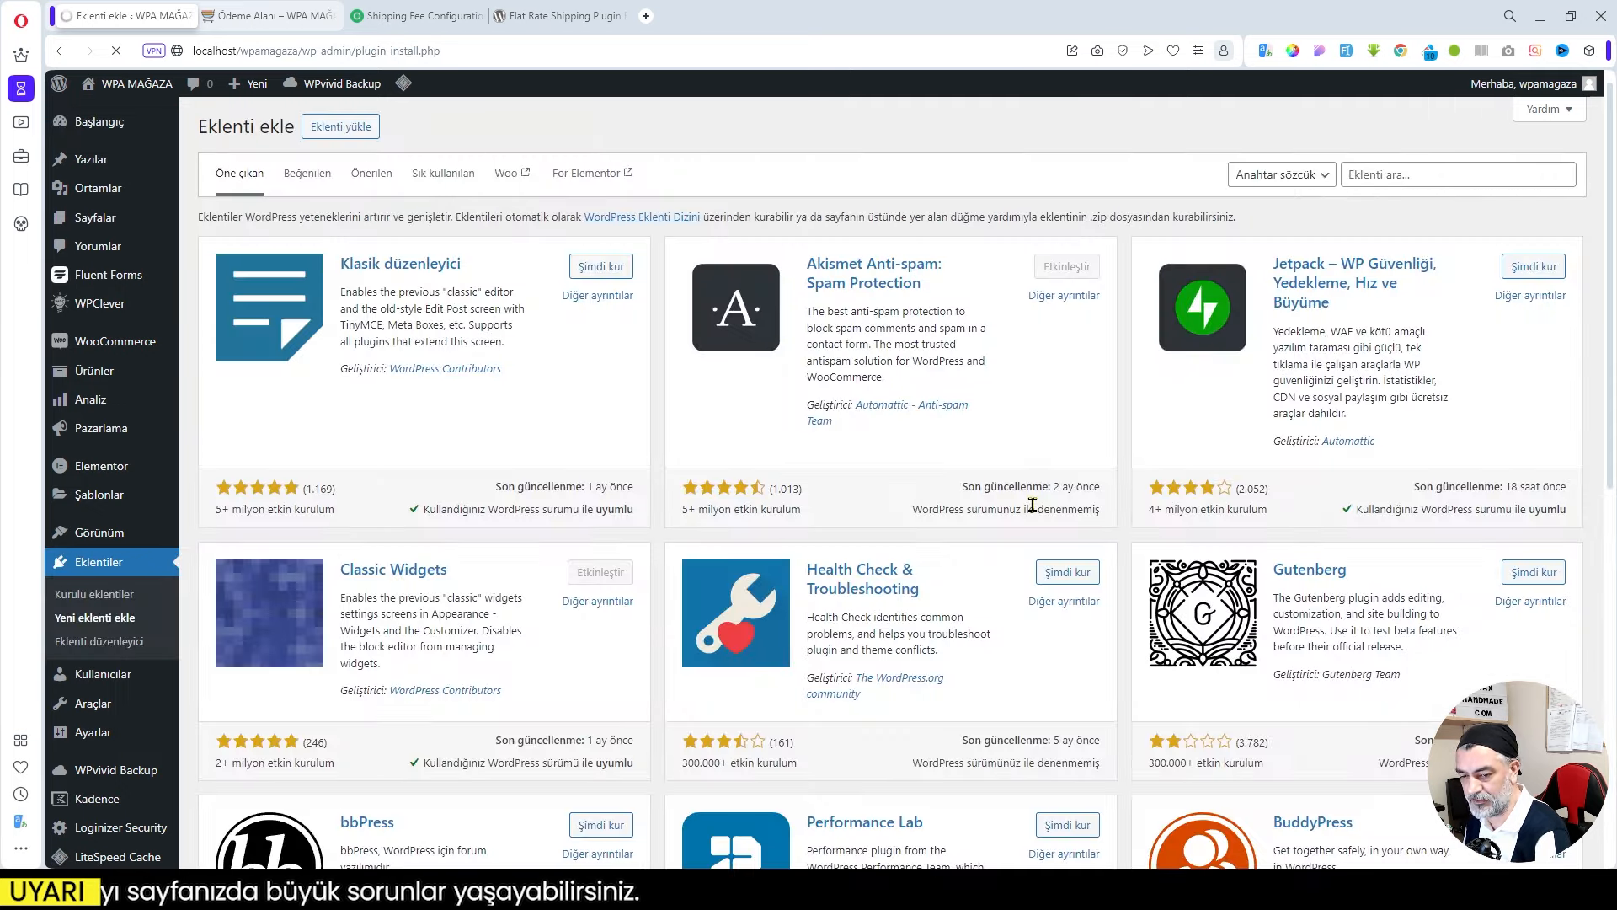
{"action": "left_click", "coordinate": [1422, 173]}
{"action": "type", "text": "Flat Rate Shipping Plugin For WooCommerce"}
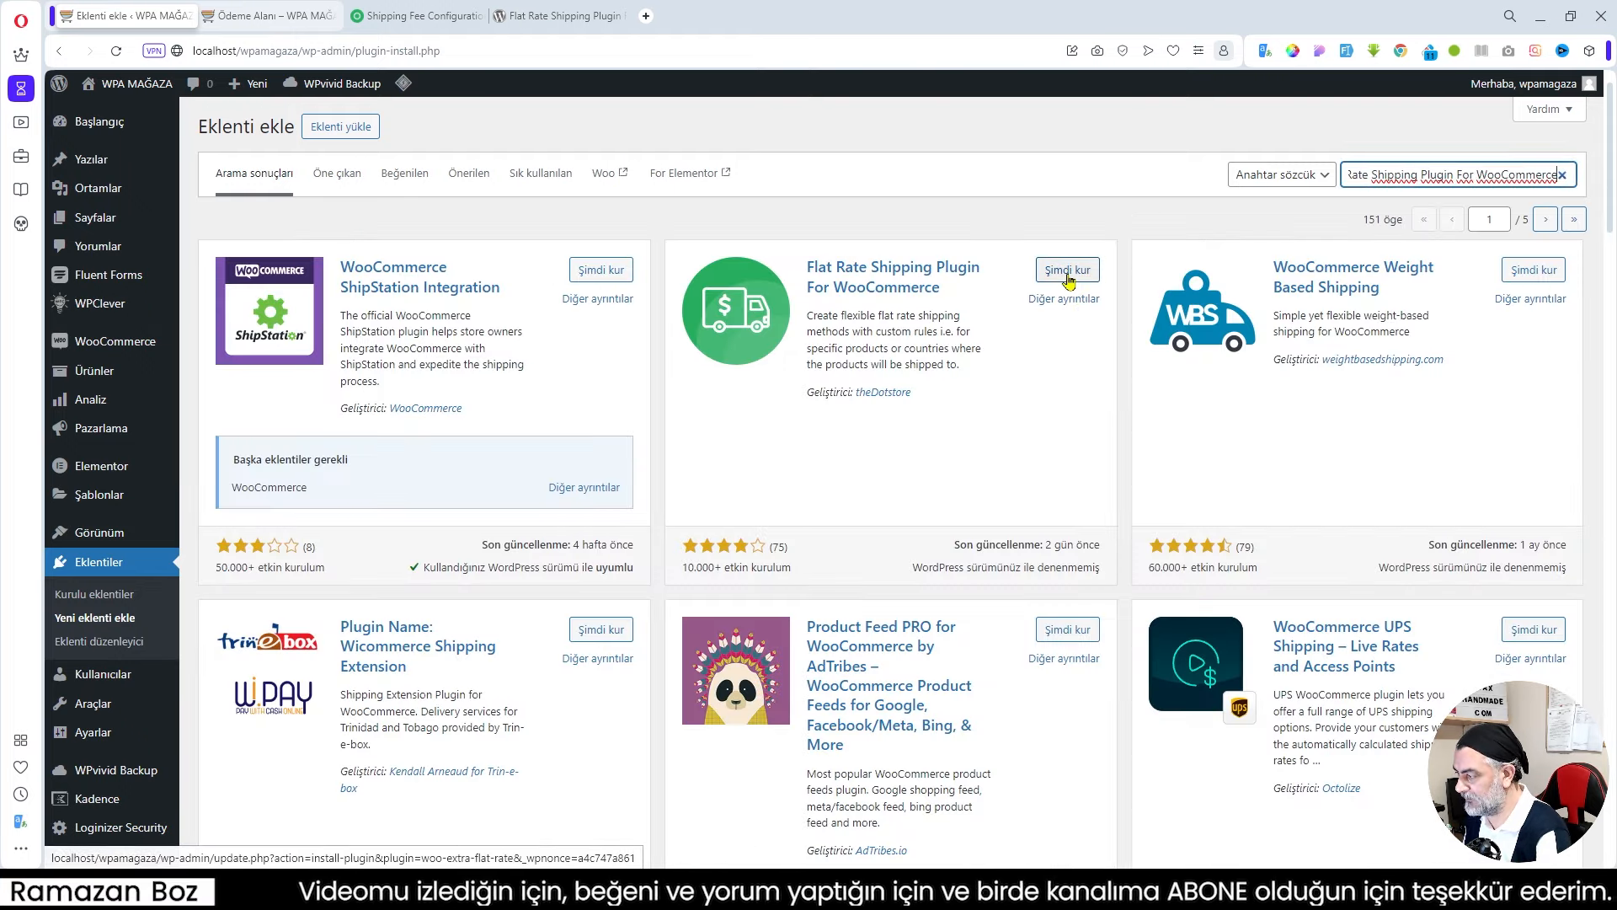
{"action": "left_click", "coordinate": [1068, 270]}
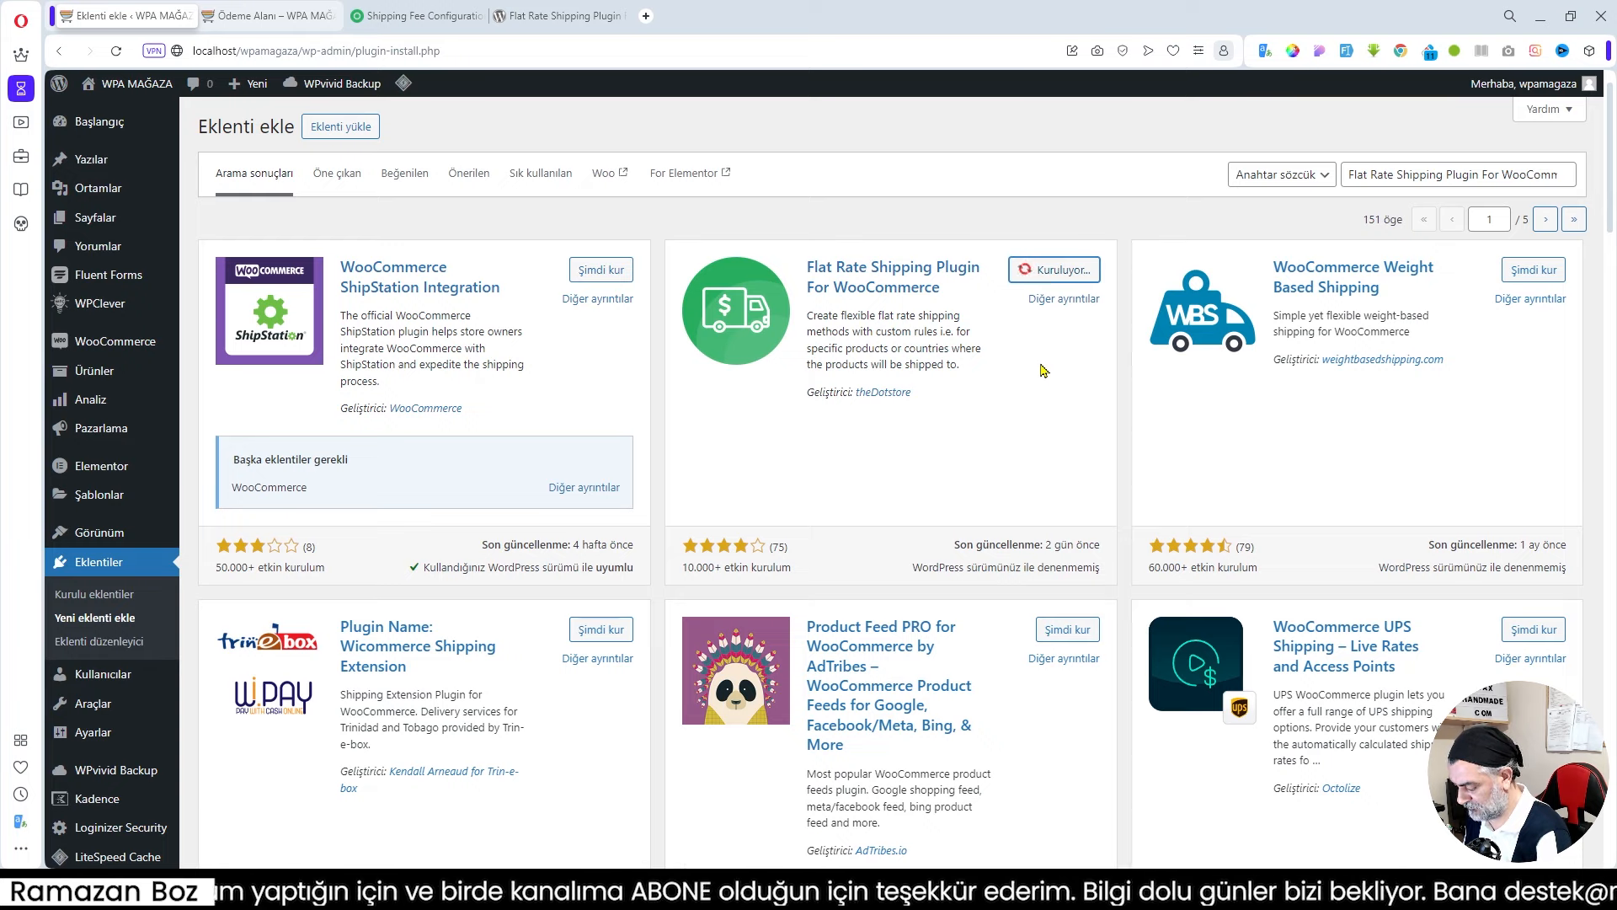
{"action": "left_click", "coordinate": [1067, 269]}
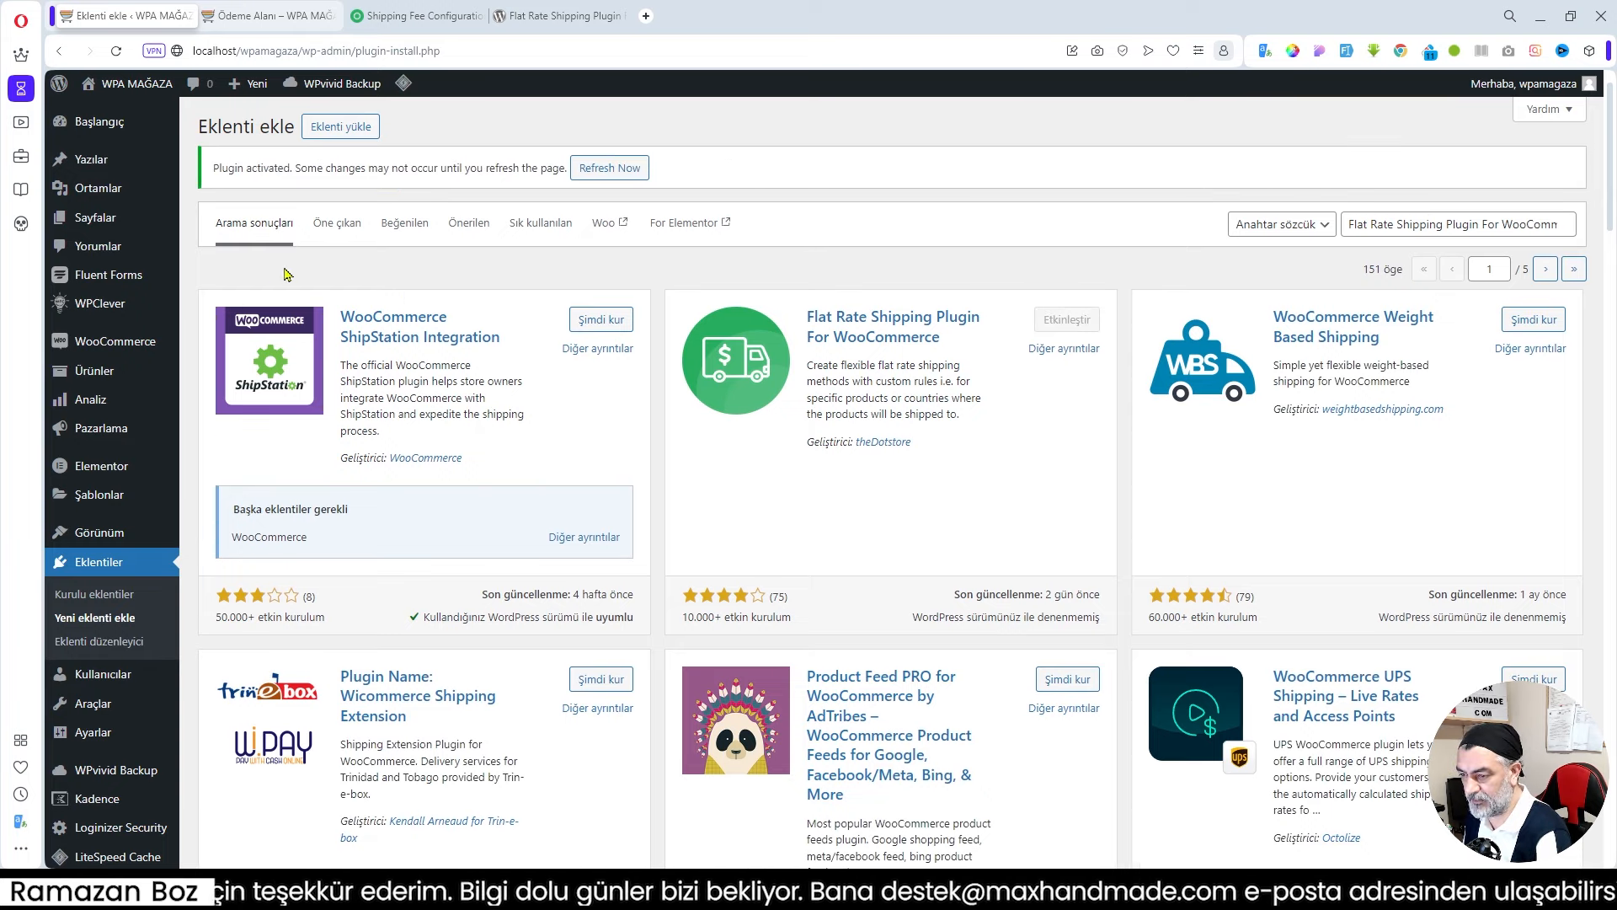
Return to the dashboard and complete the plugin's welcome wizard without opting in to e-mail updates or playing the quick tour.
{"action": "left_click", "coordinate": [95, 123]}
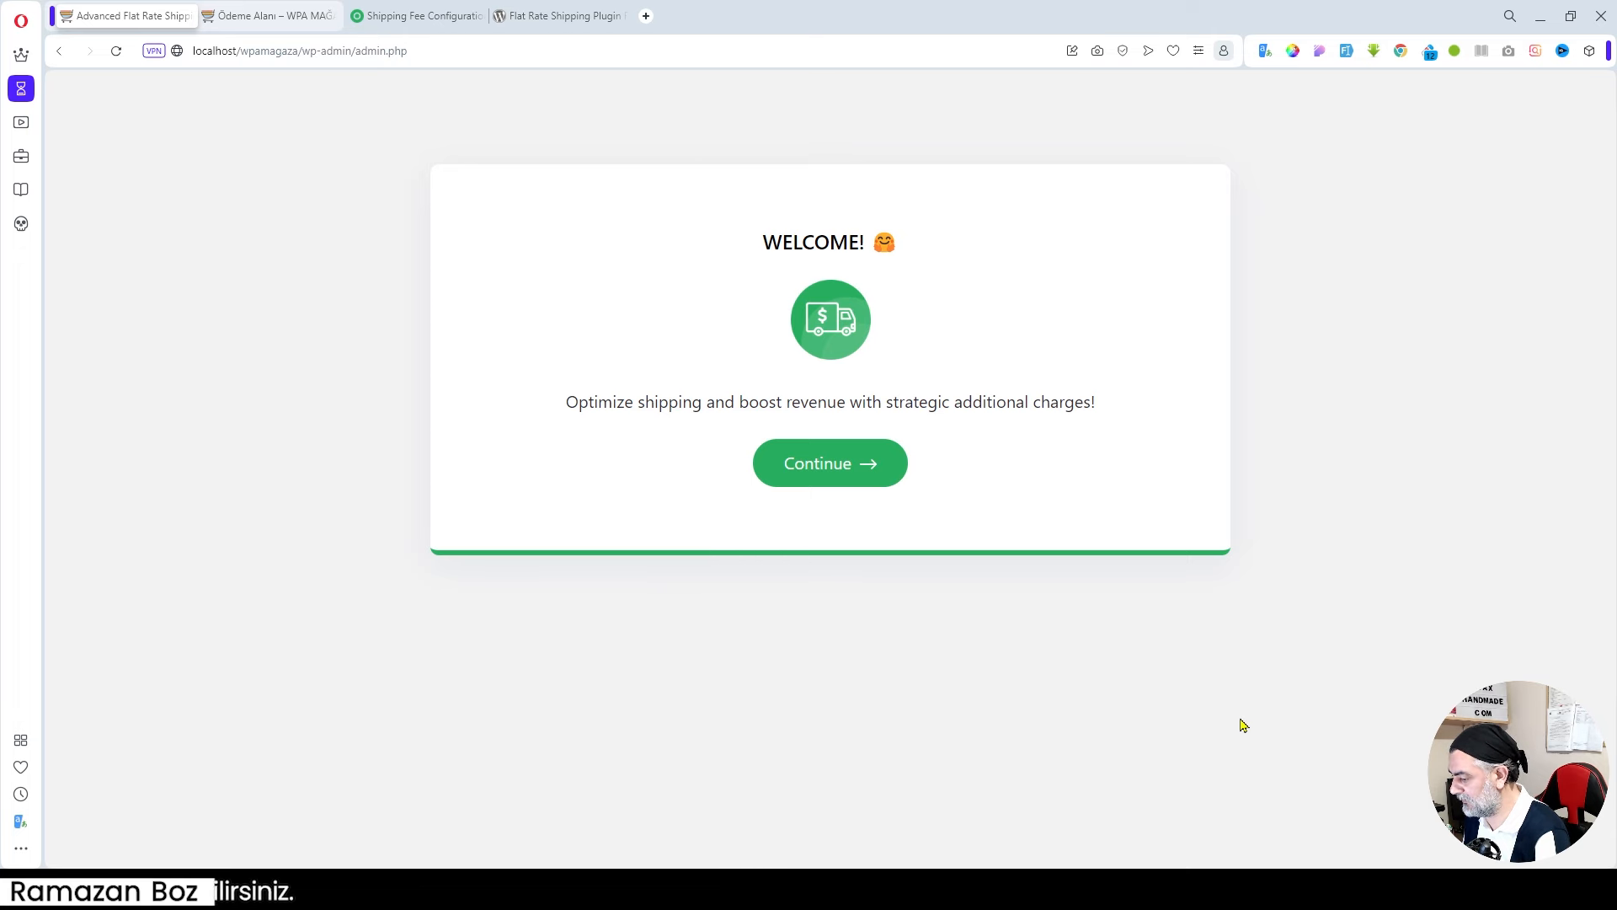
{"action": "left_click", "coordinate": [832, 471]}
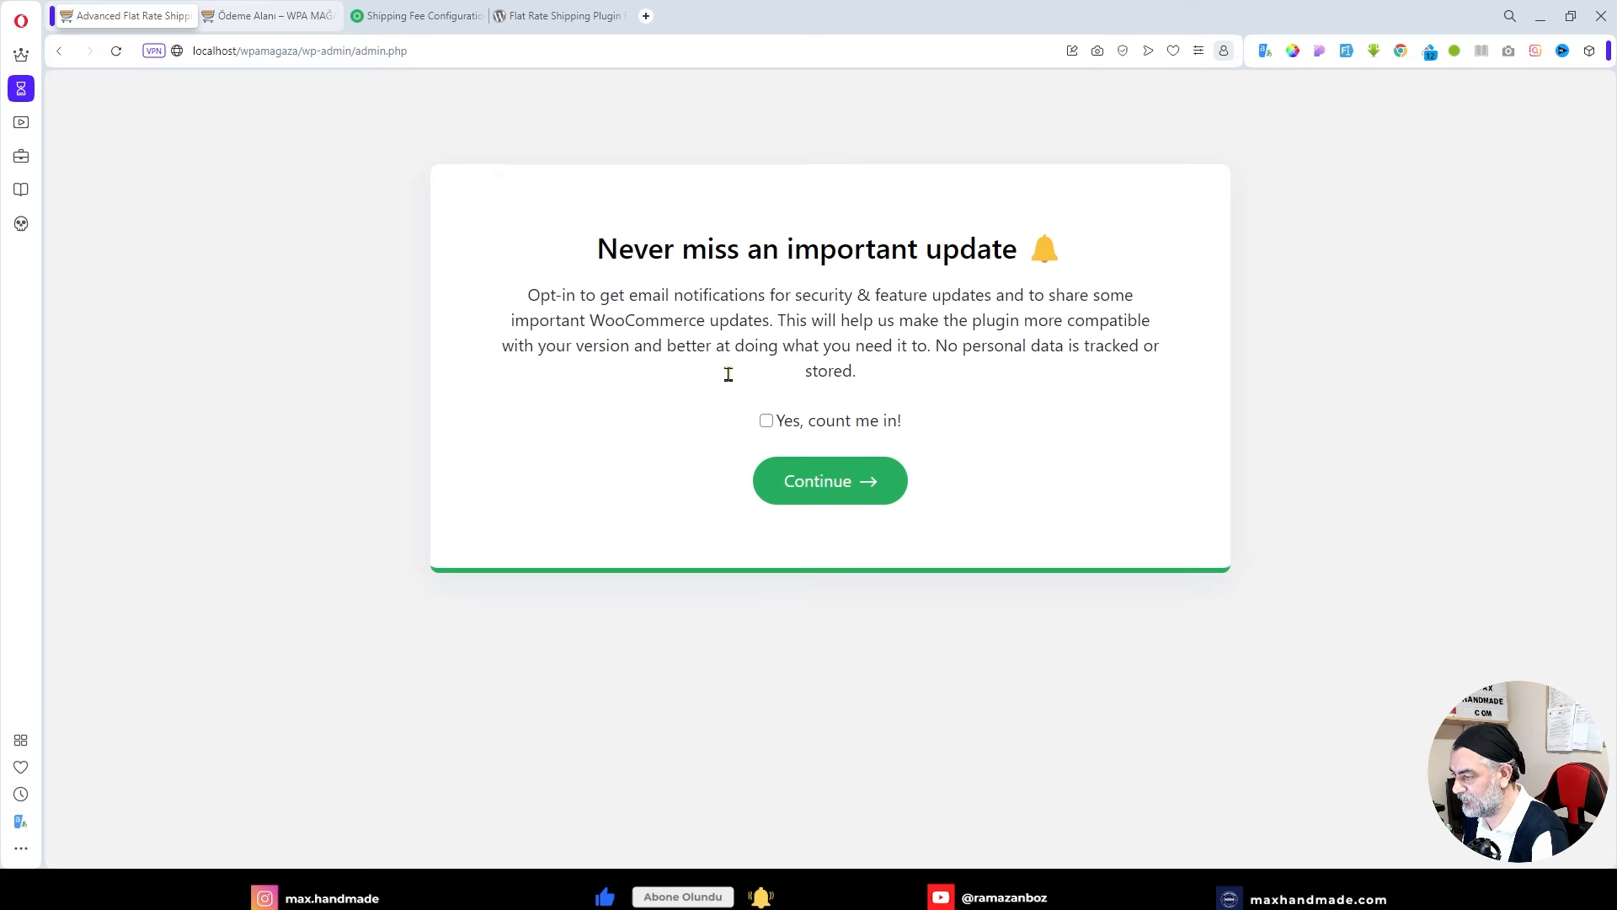
{"action": "left_click", "coordinate": [818, 487]}
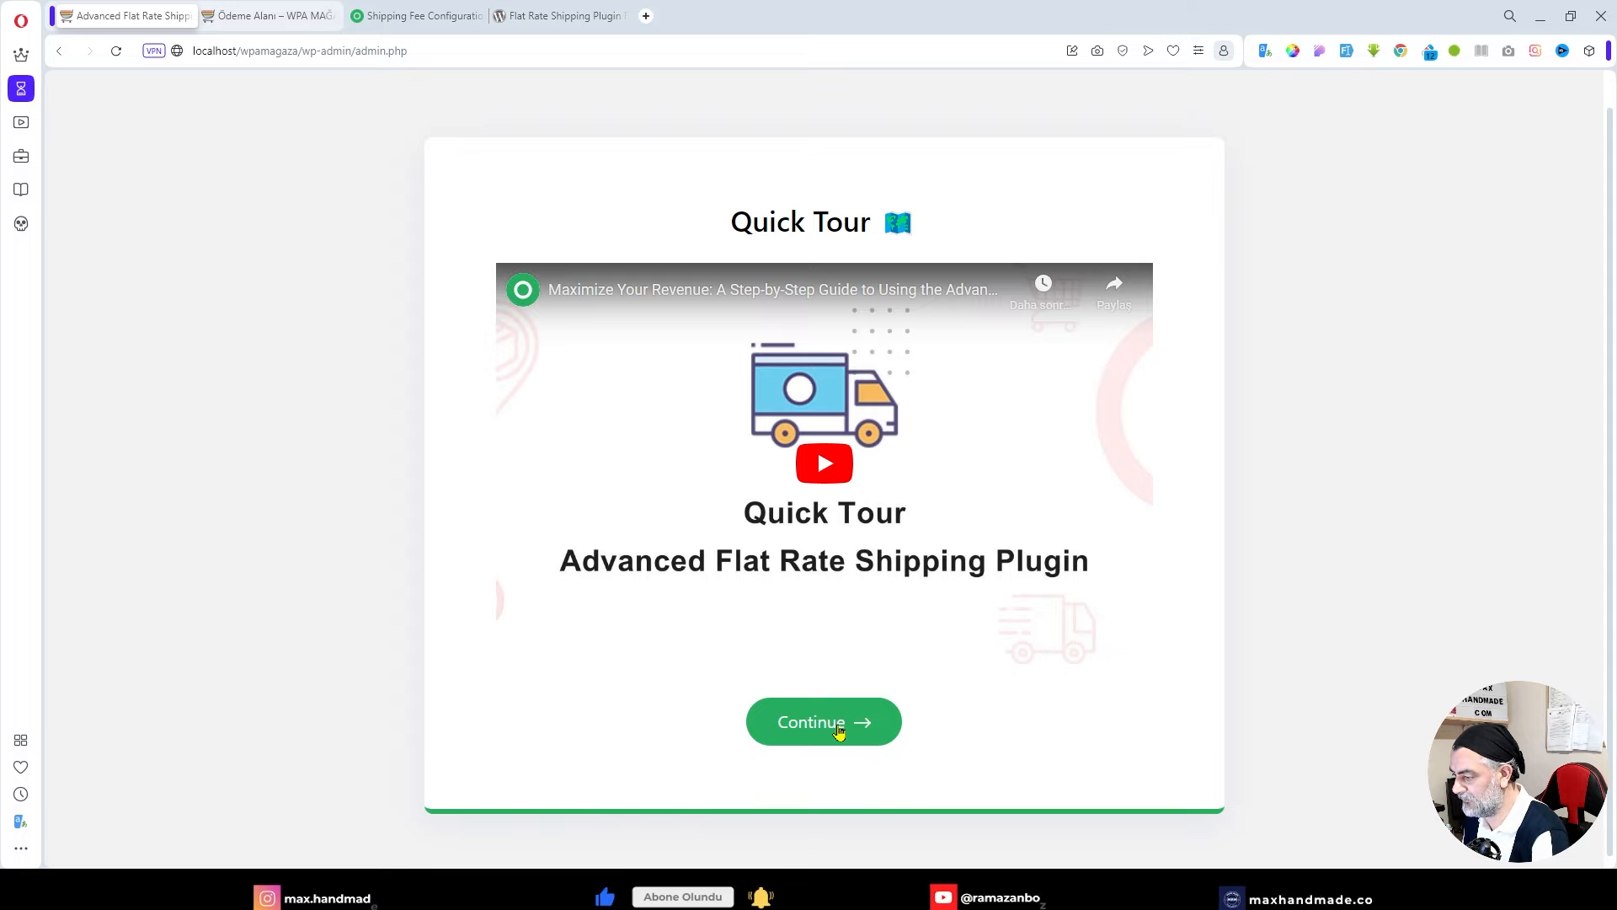
{"action": "left_click", "coordinate": [837, 726]}
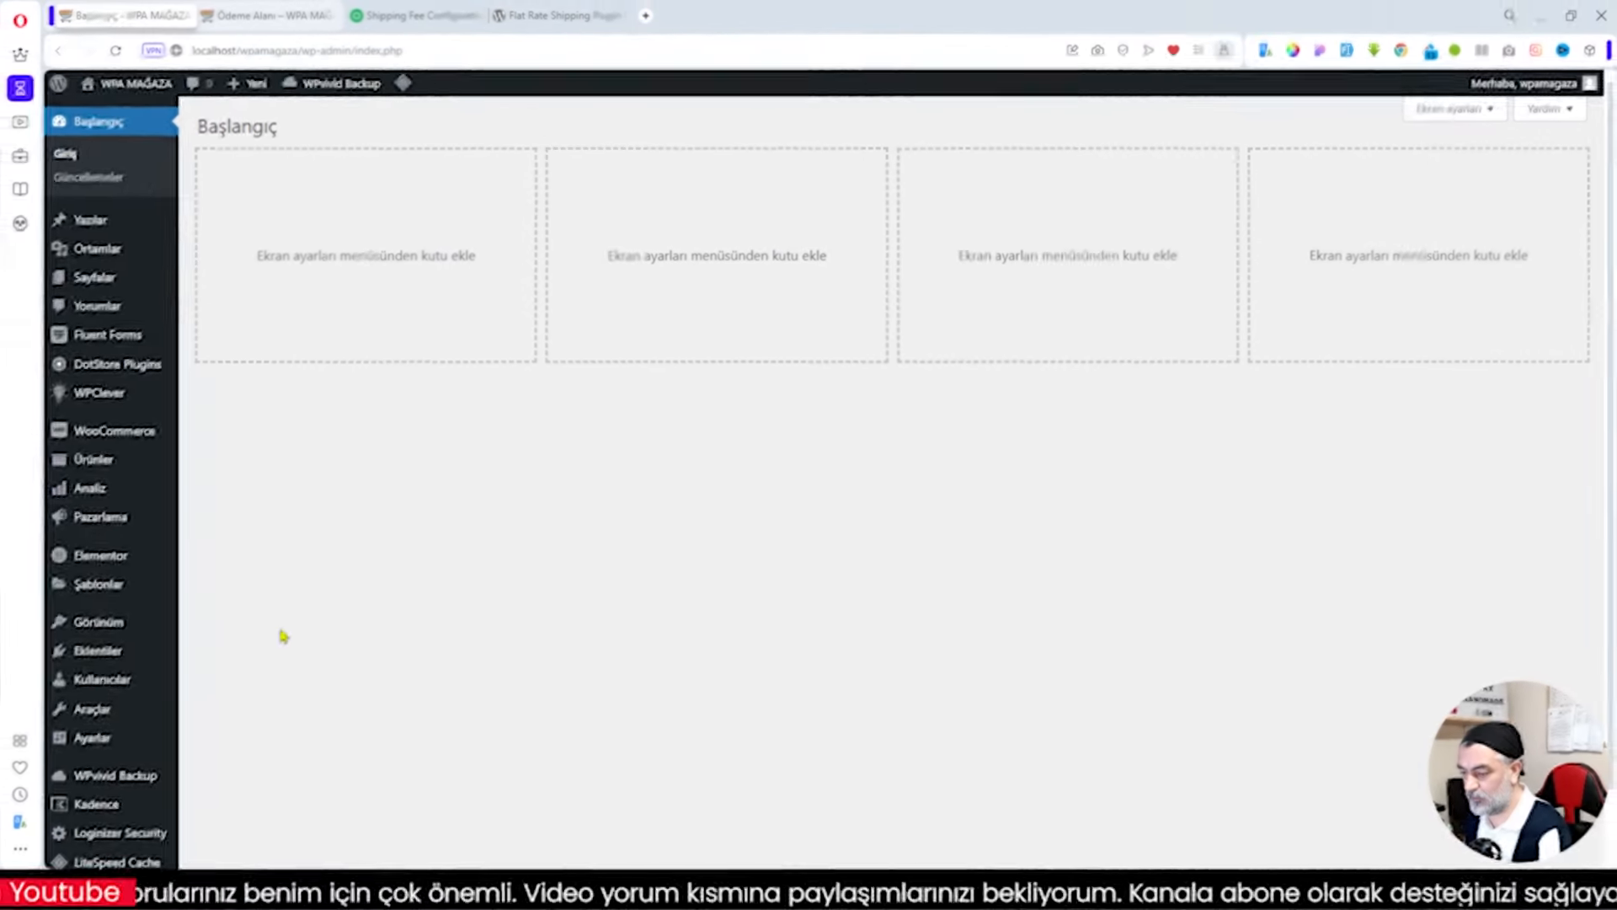
Try to sync the Advanced Flat Rate Shipping For WooCommerce template in Loco Translate with its source code and read the resulting notices.
{"action": "scroll", "coordinate": [126, 670], "scroll_direction": "down", "scroll_amount": 1}
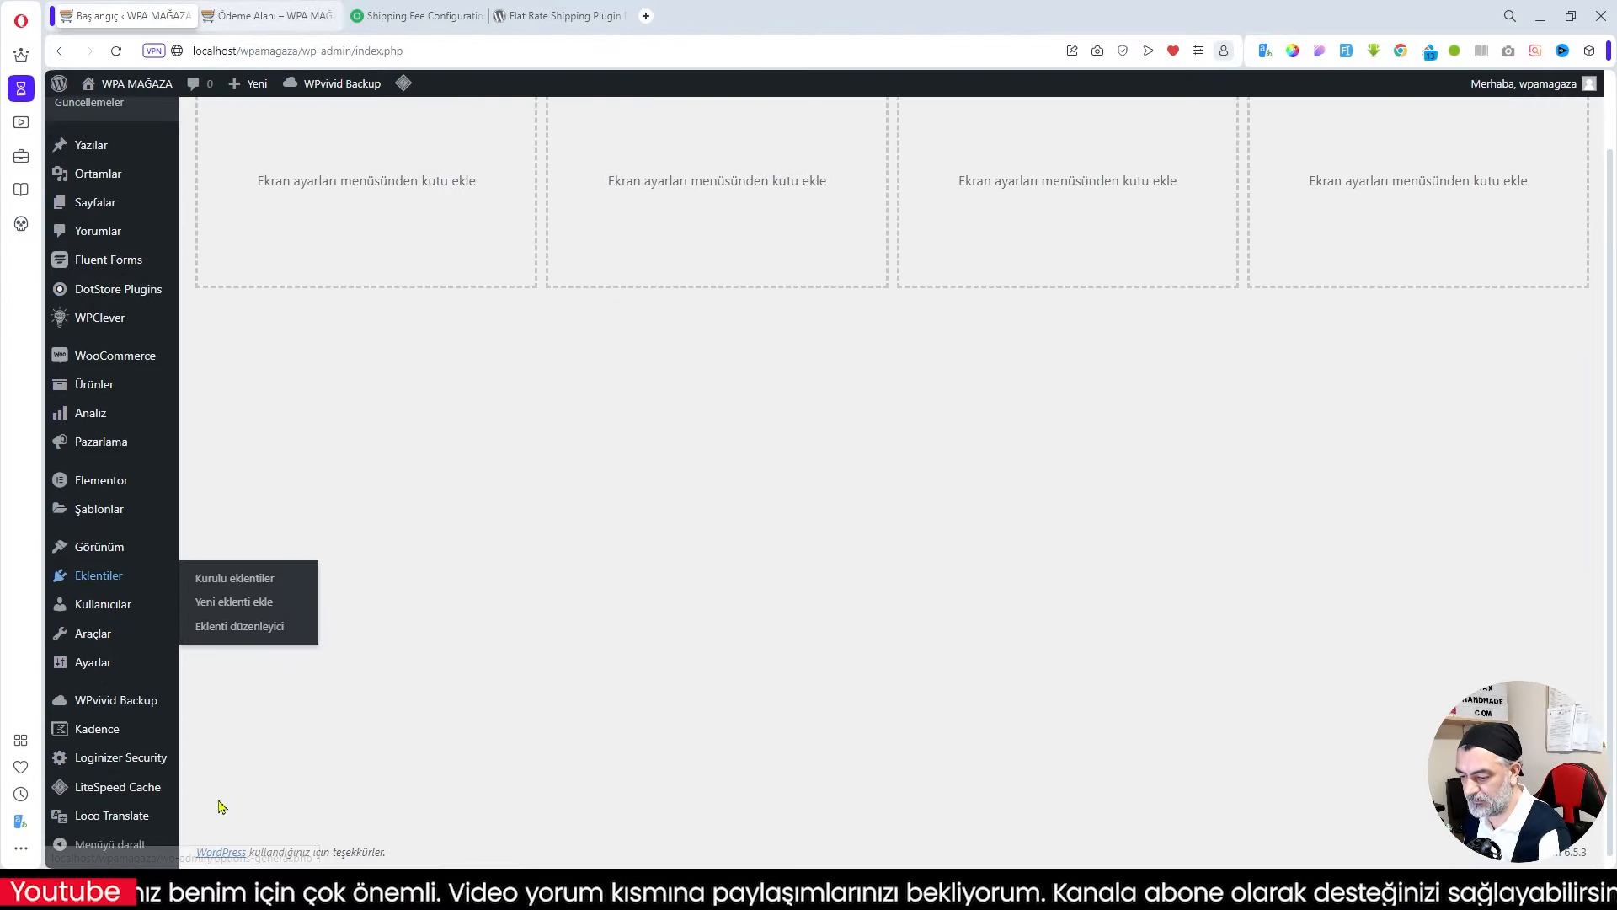
{"action": "mouse_move", "coordinate": [84, 824]}
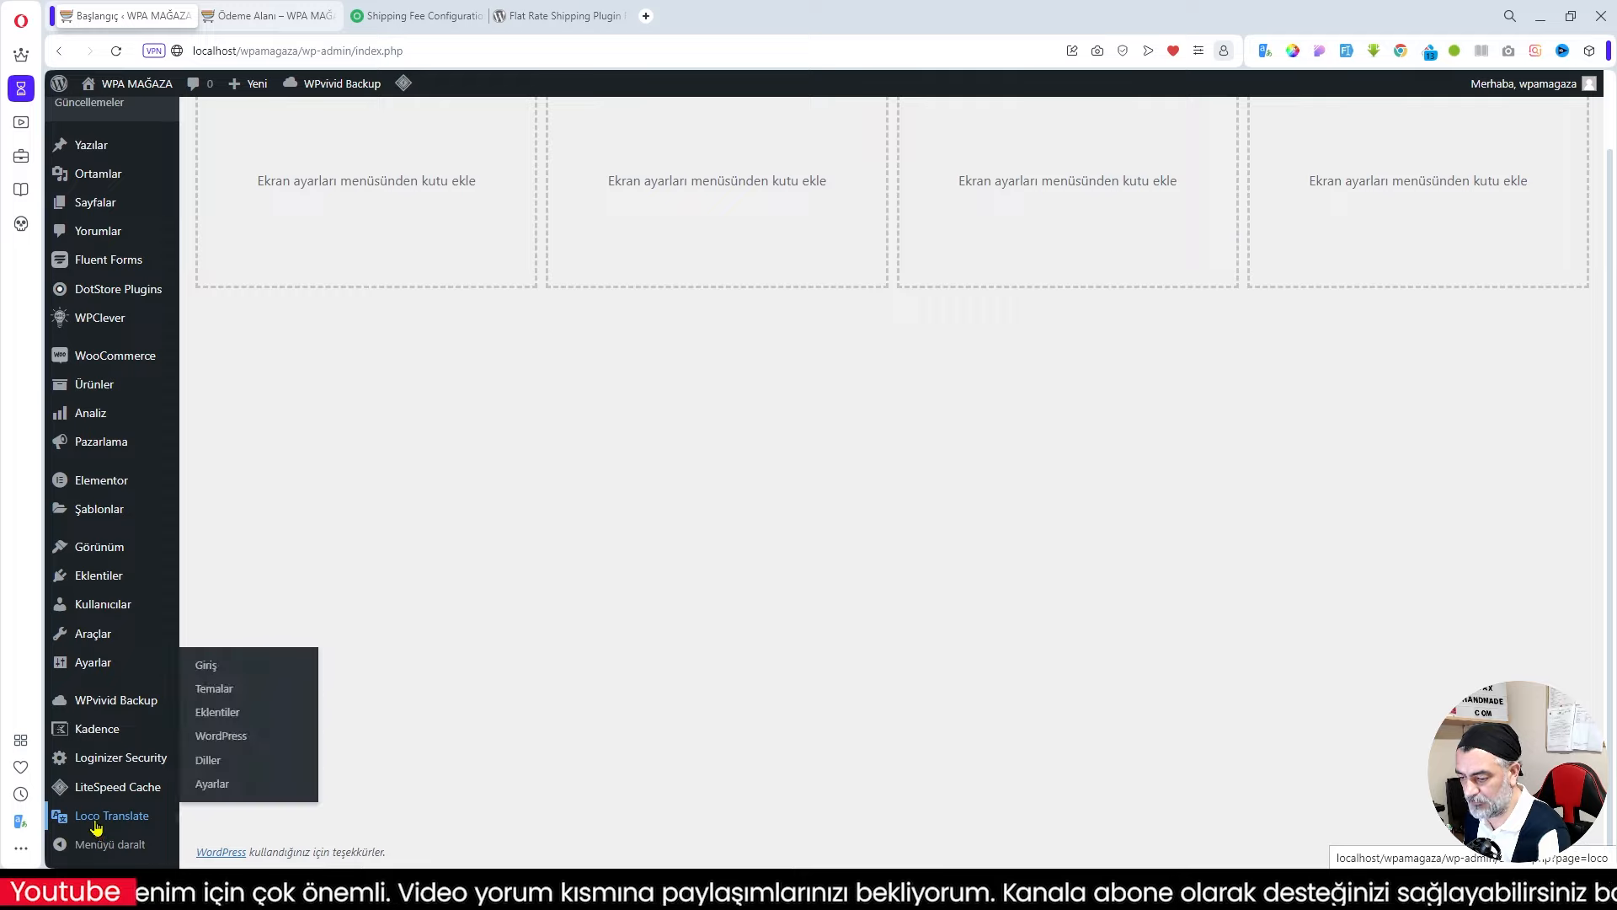
{"action": "left_click", "coordinate": [220, 713]}
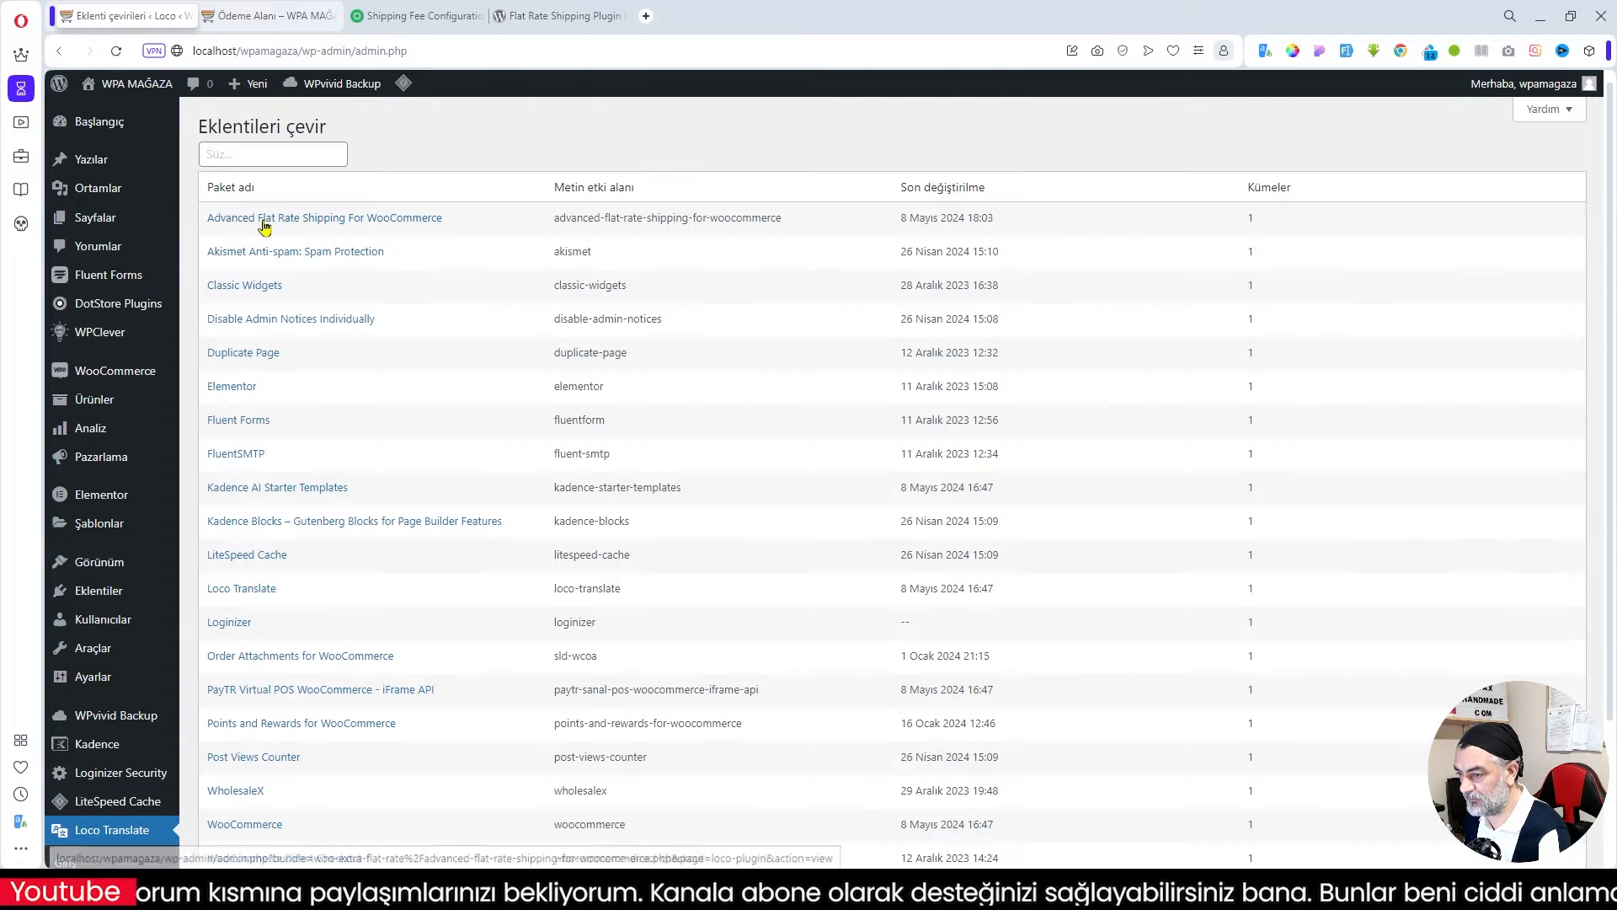
{"action": "left_click", "coordinate": [361, 221]}
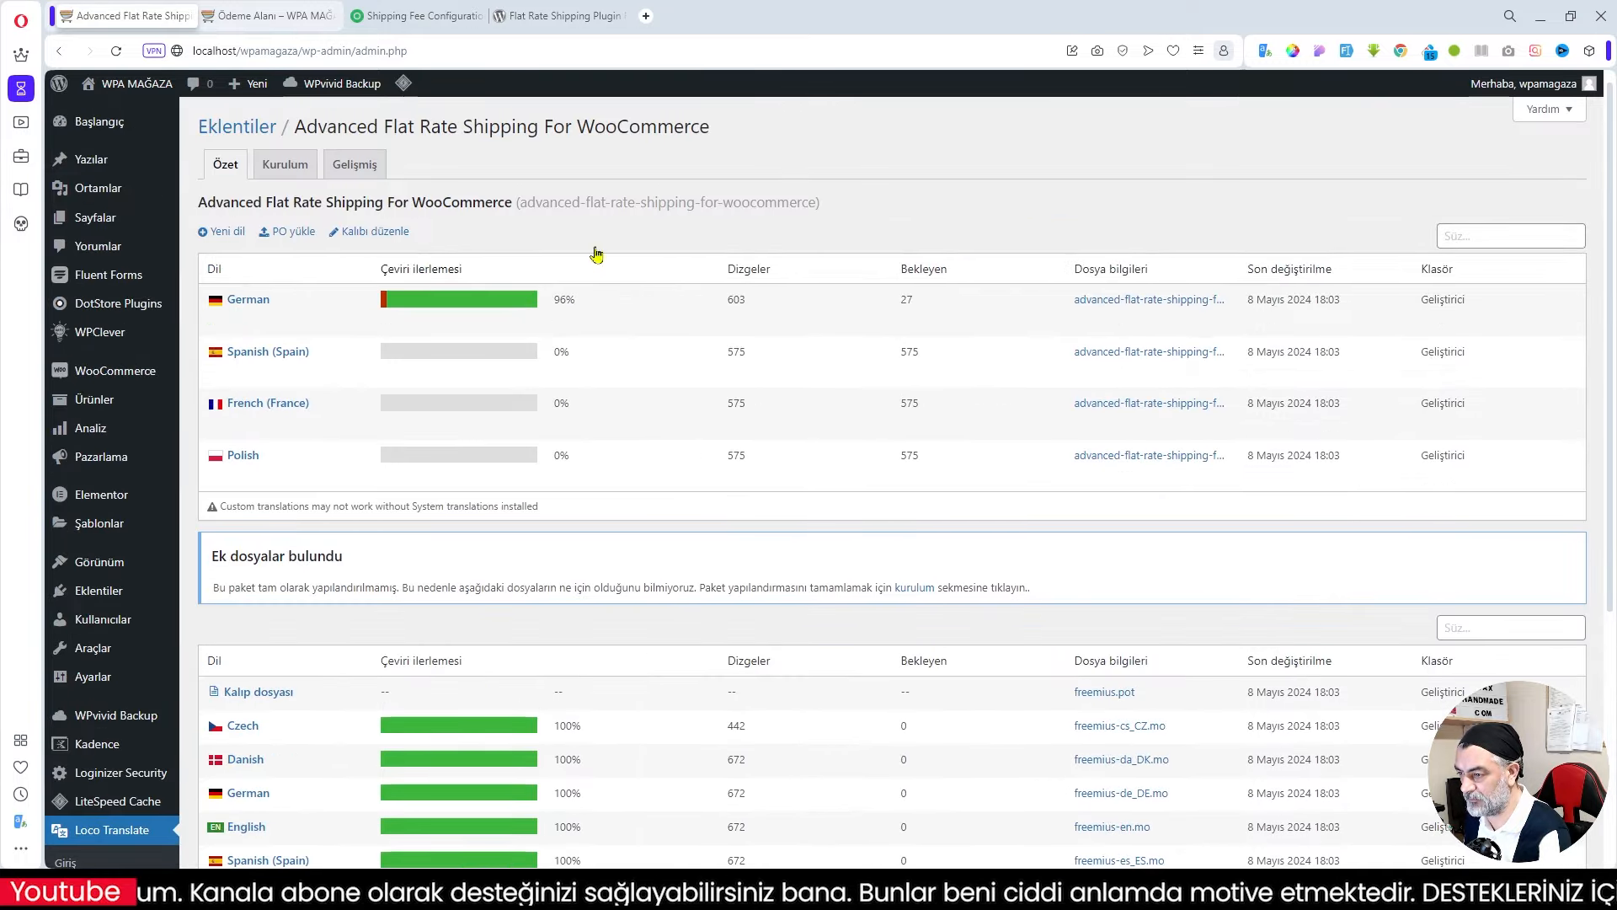
{"action": "left_click", "coordinate": [359, 233]}
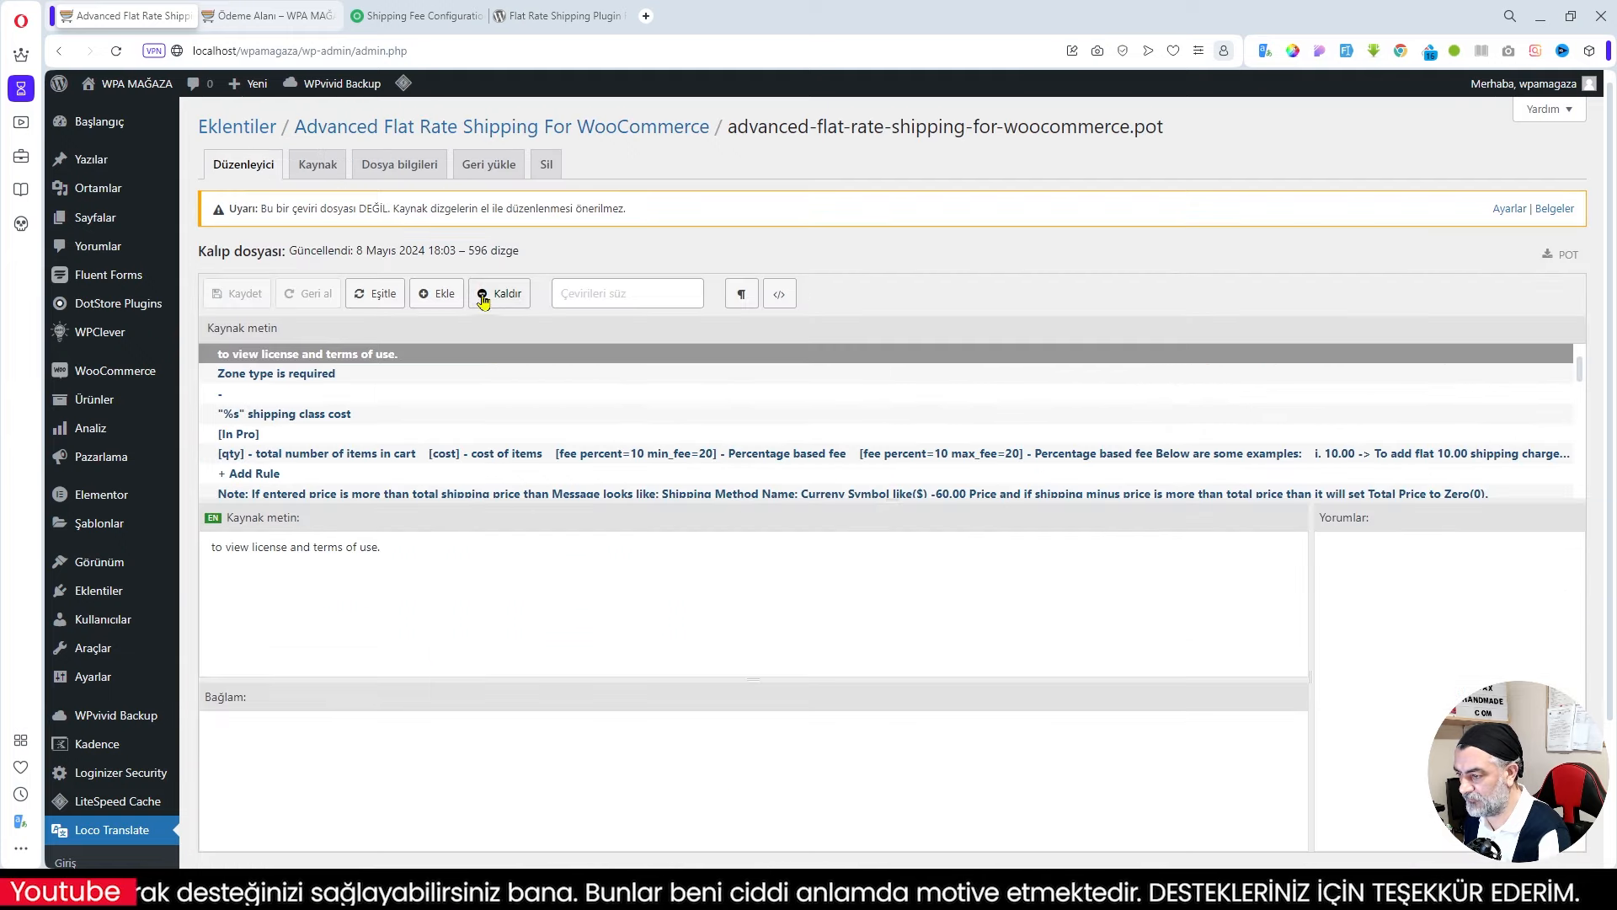
{"action": "left_click", "coordinate": [388, 342]}
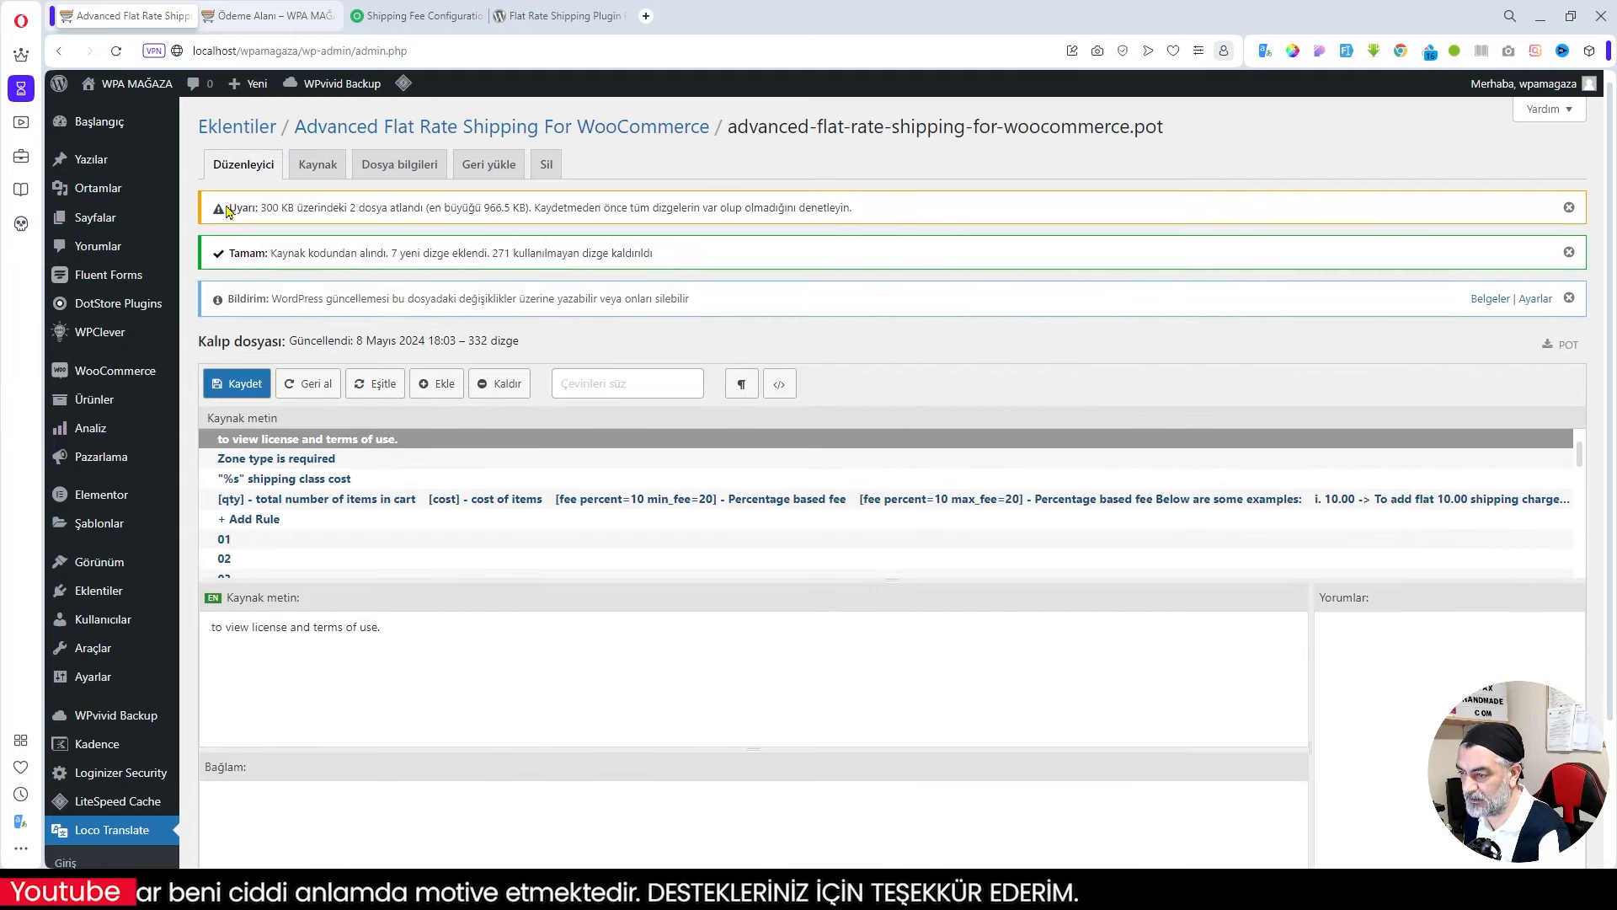
{"action": "left_click_drag", "start_coordinate": [230, 207], "coordinate": [907, 221]}
{"action": "left_click", "coordinate": [847, 348]}
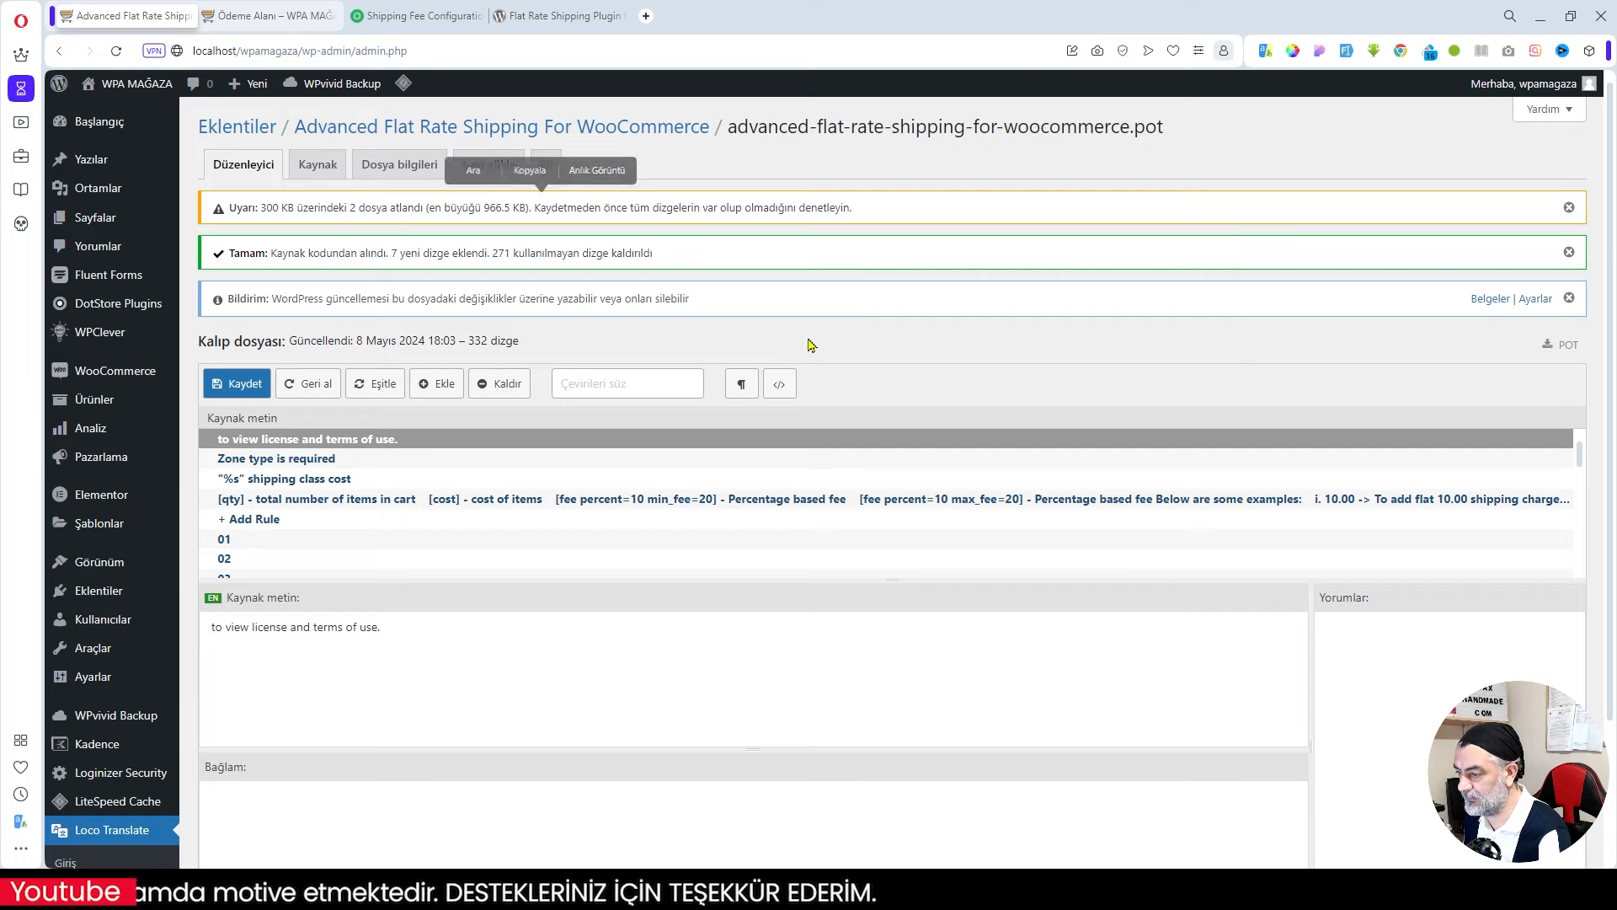
Set Loco Translate's size limit for skipping large PHP files to 1024K and save the settings.
{"action": "scroll", "coordinate": [132, 764], "scroll_direction": "down", "scroll_amount": 2}
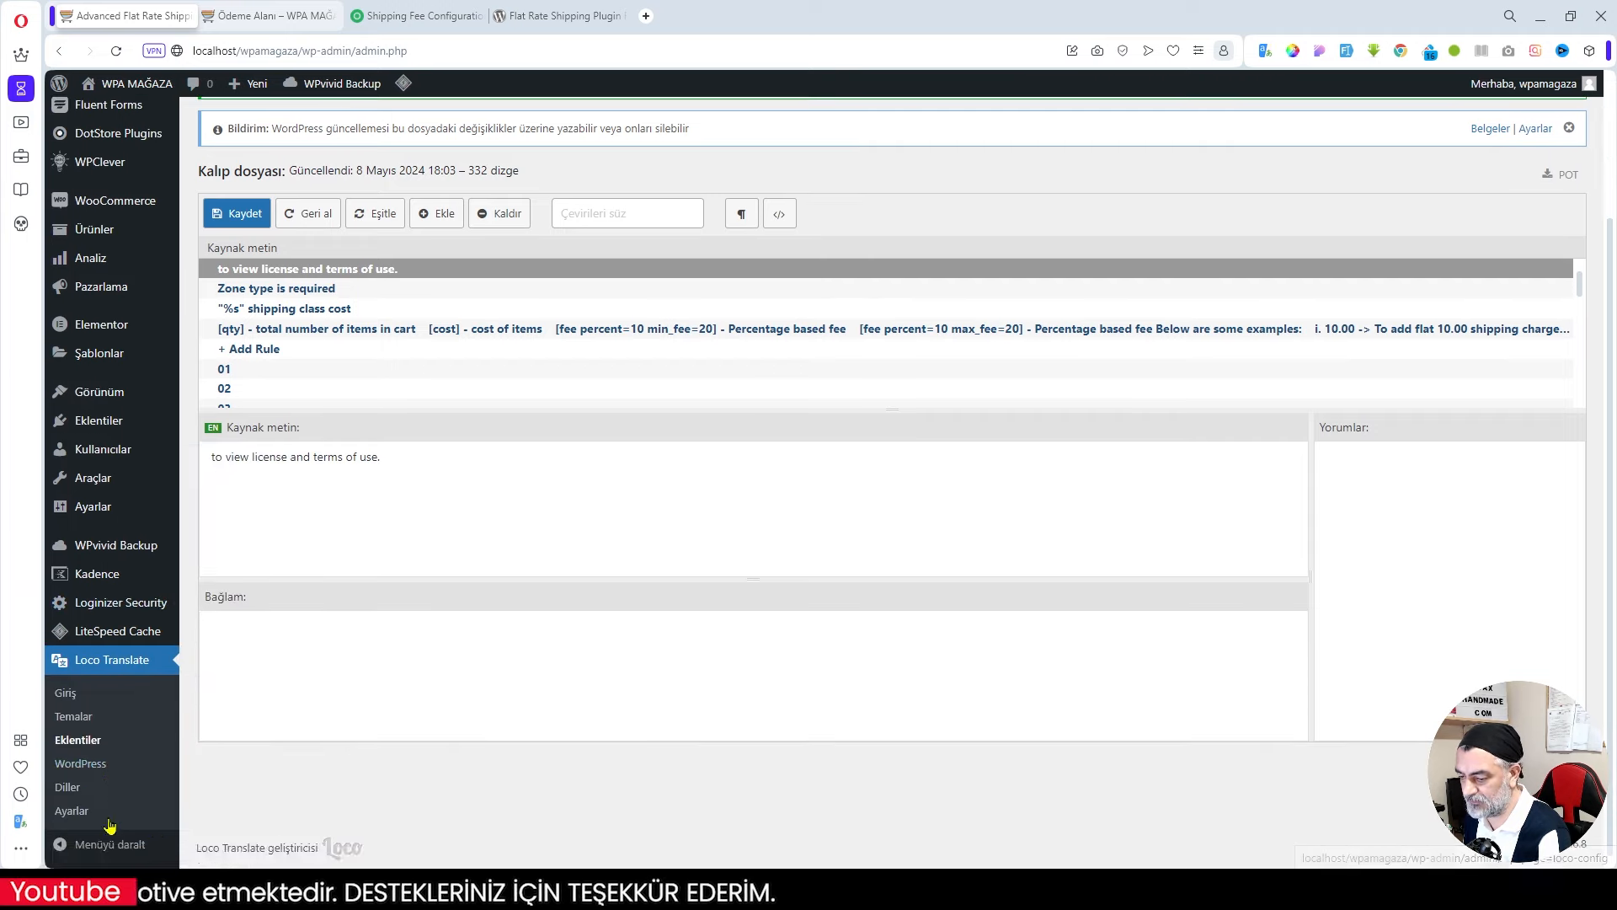
{"action": "left_click", "coordinate": [72, 811]}
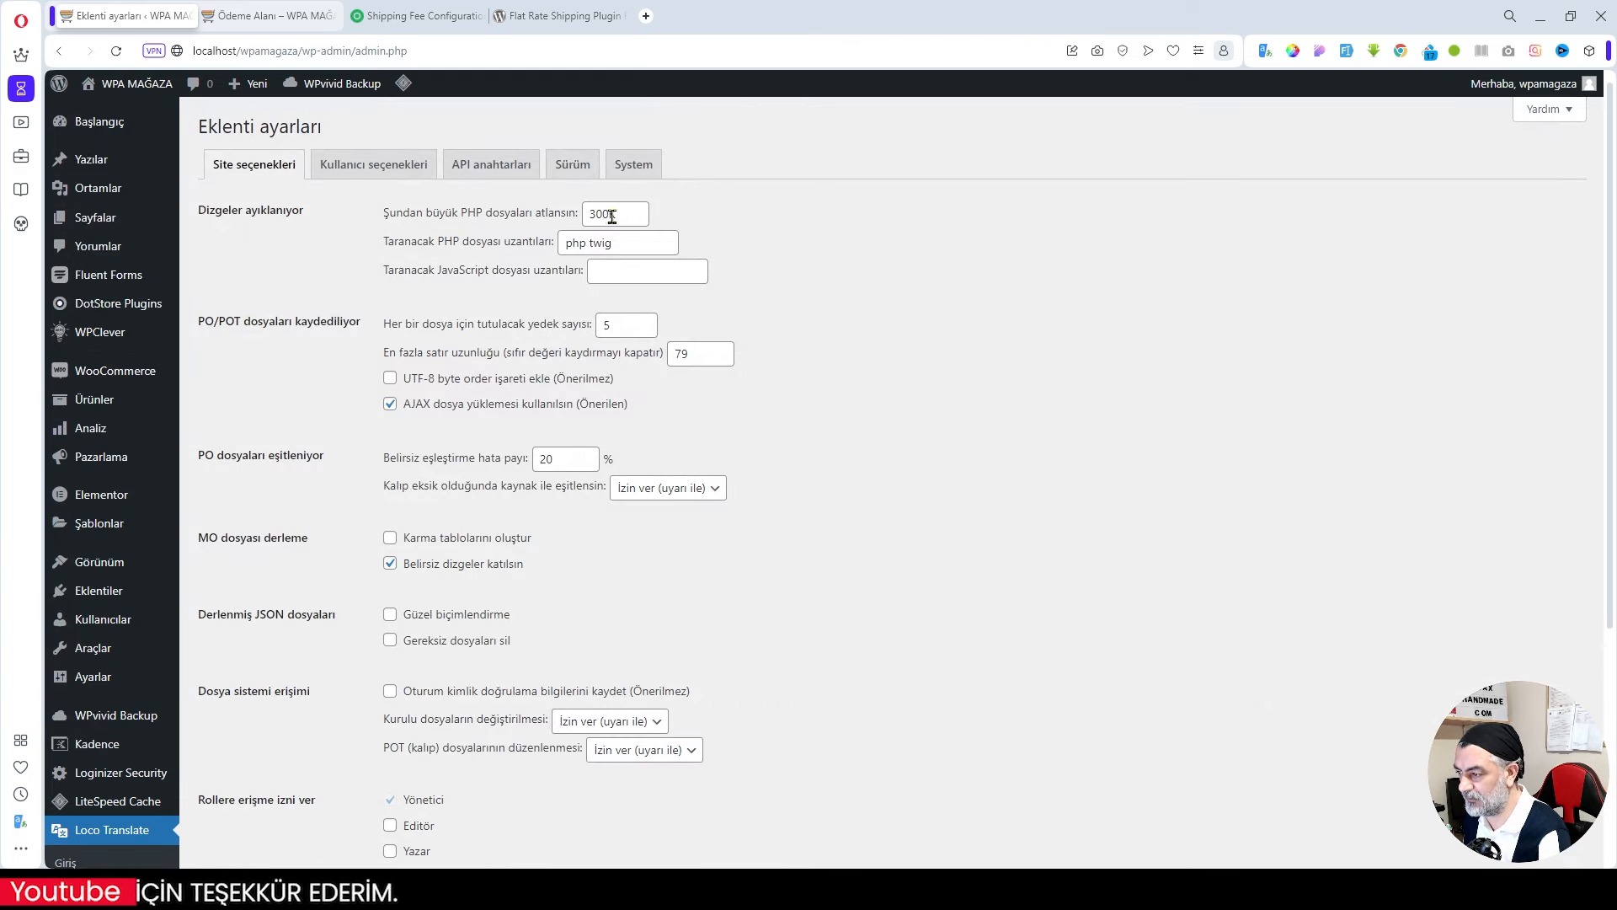
{"action": "left_click_drag", "start_coordinate": [609, 216], "coordinate": [580, 219]}
{"action": "type", "text": "1024"}
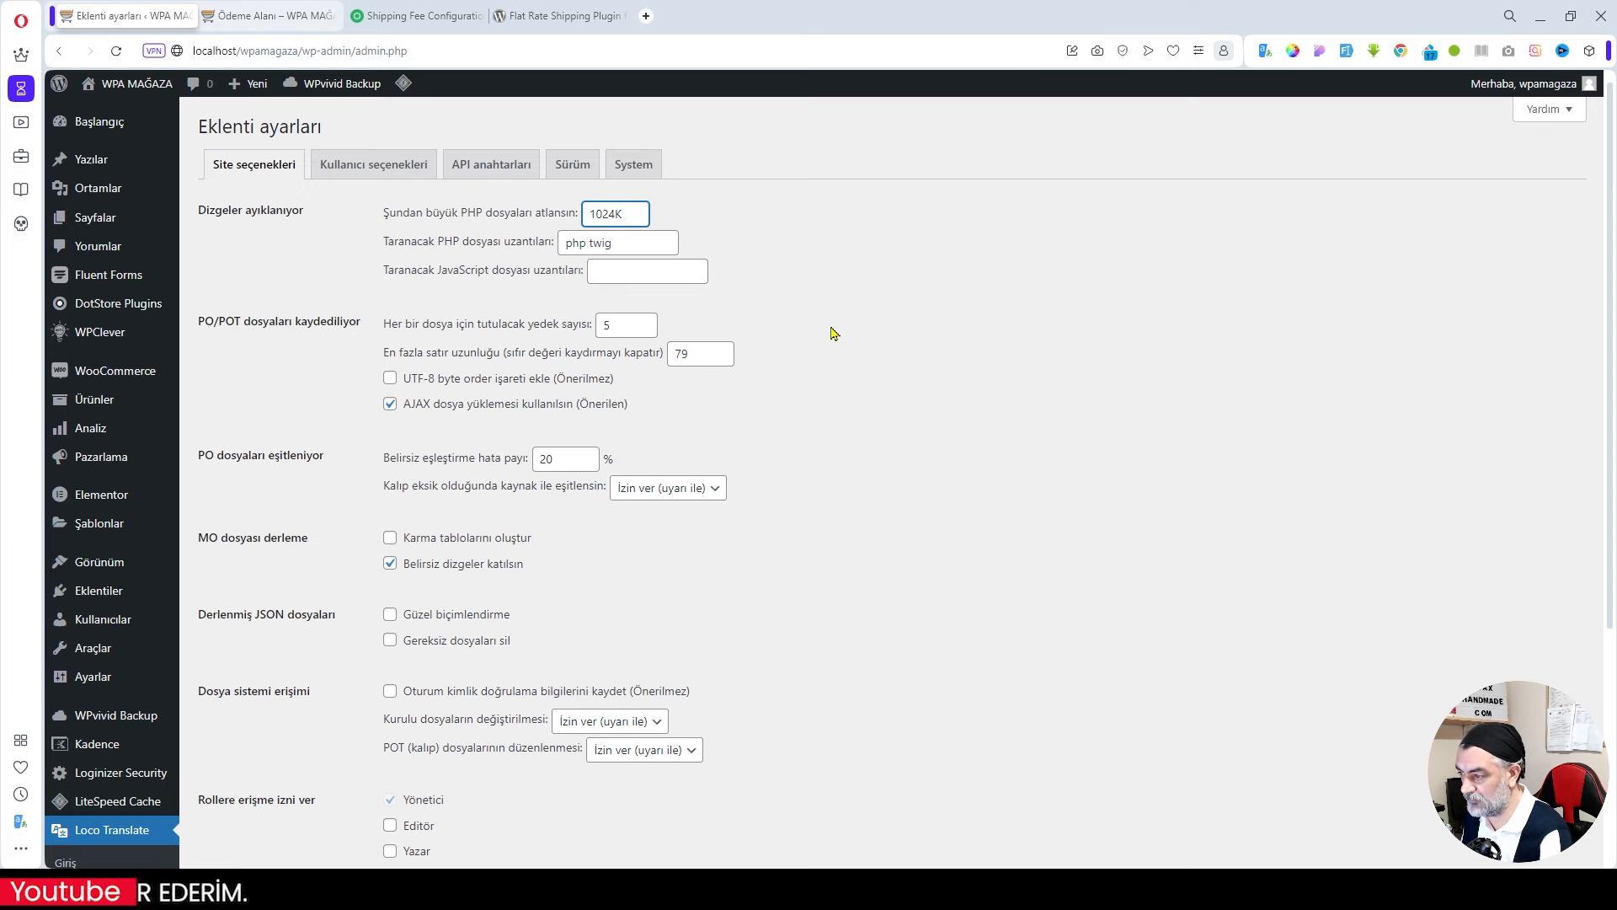
{"action": "scroll", "coordinate": [834, 334], "scroll_direction": "down", "scroll_amount": 4}
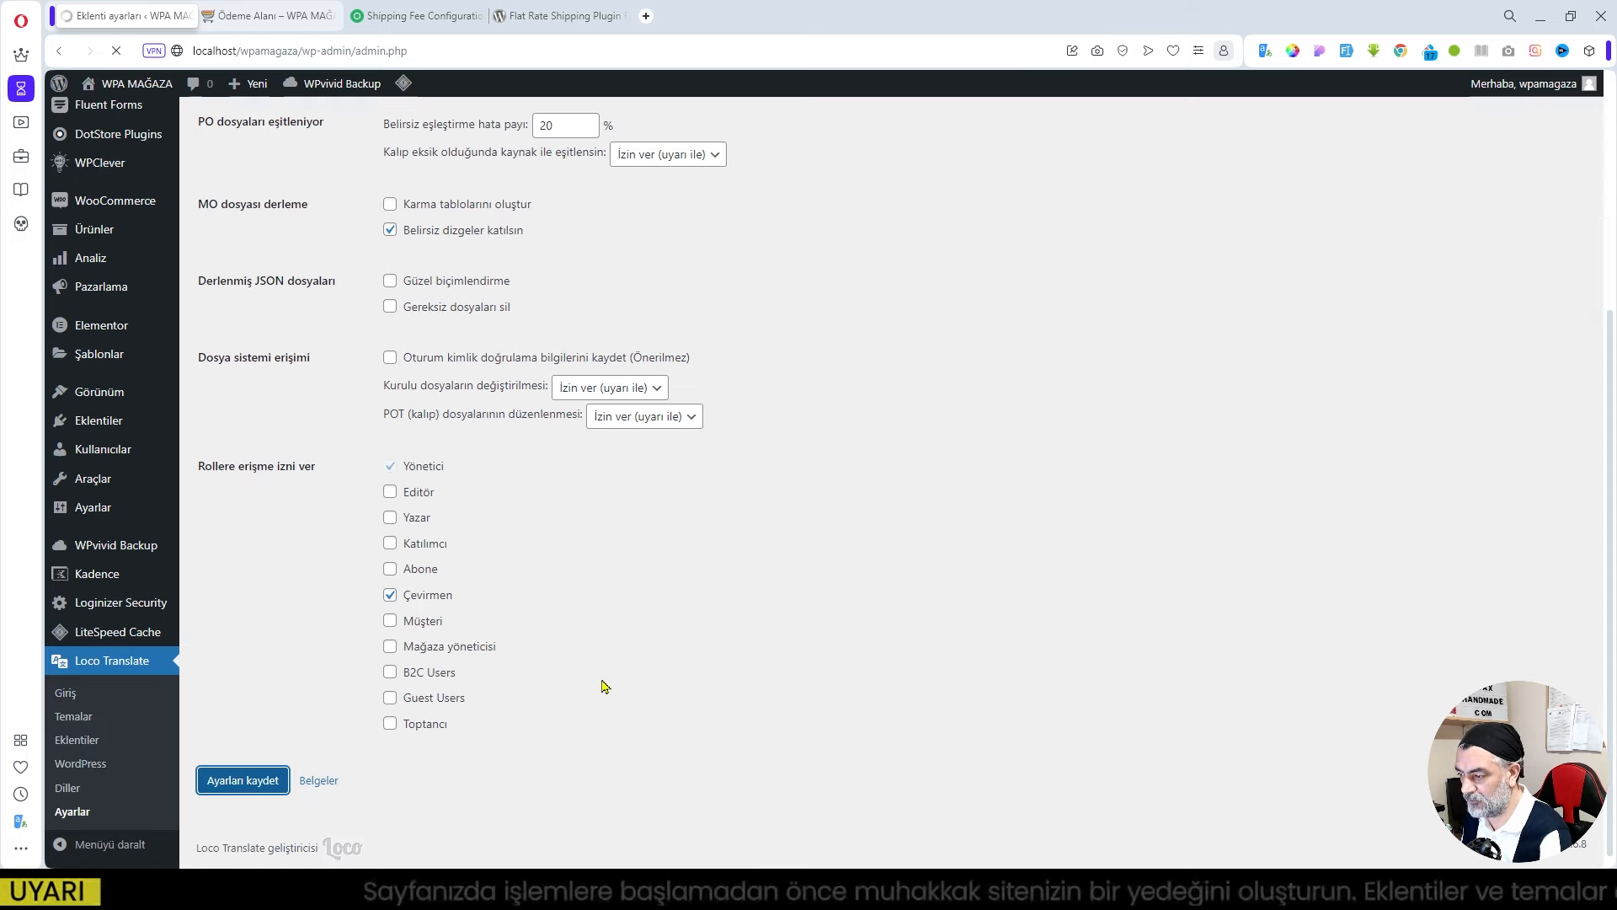
{"action": "left_click", "coordinate": [244, 778]}
Reopen the Advanced Flat Rate Shipping For WooCommerce template for editing, sync it with the source code and save it.
{"action": "scroll", "coordinate": [328, 752], "scroll_direction": "down", "scroll_amount": 5}
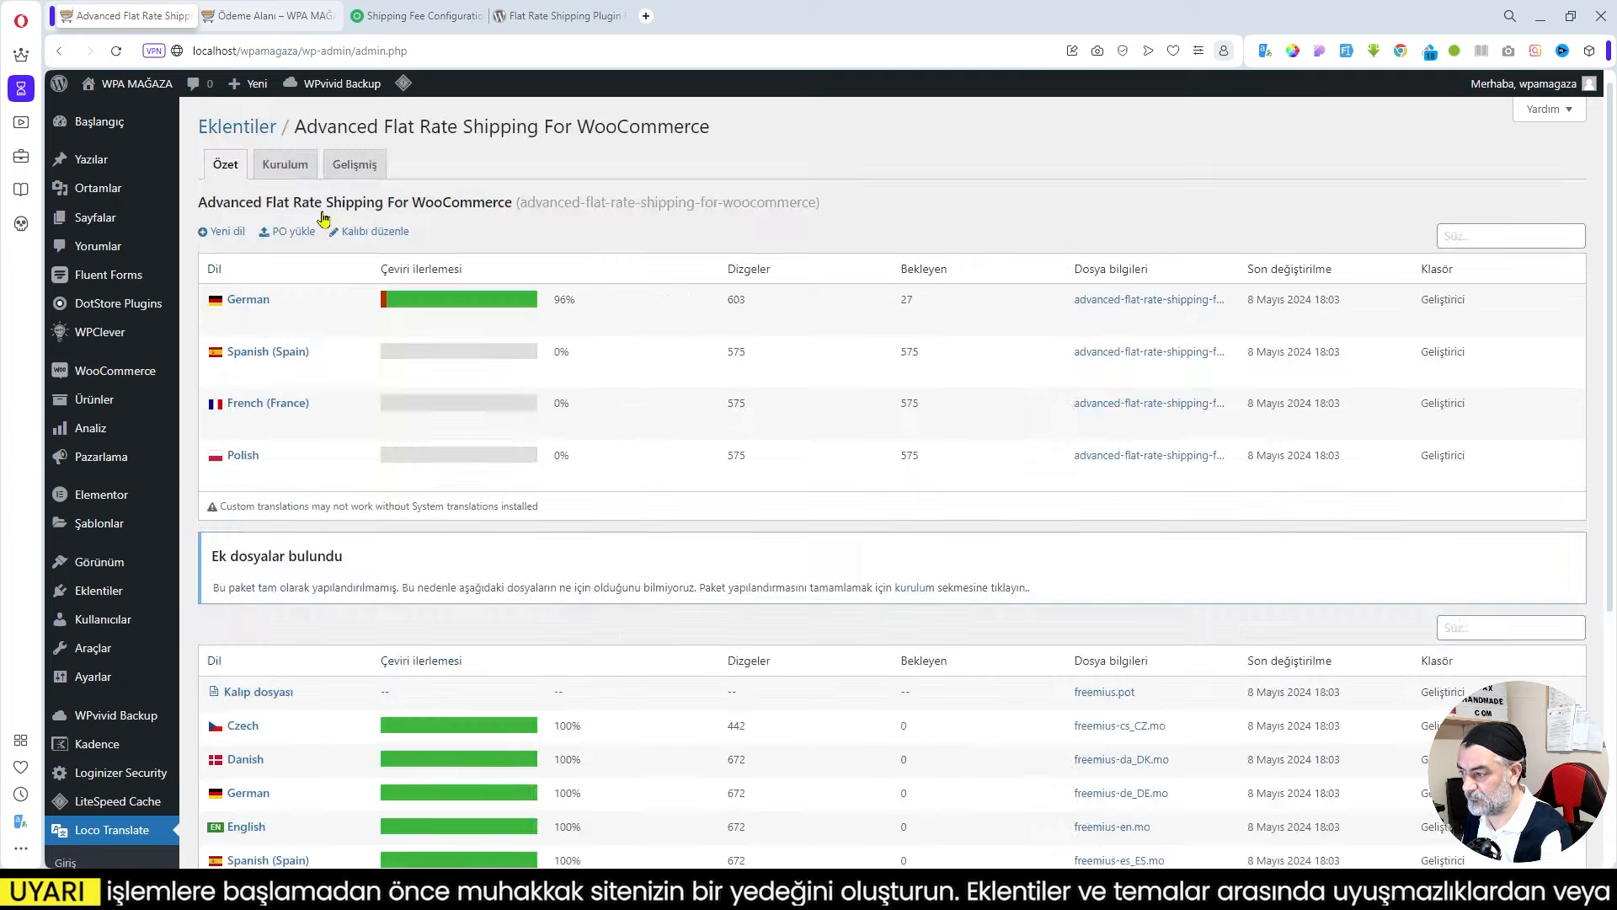
{"action": "left_click", "coordinate": [376, 238]}
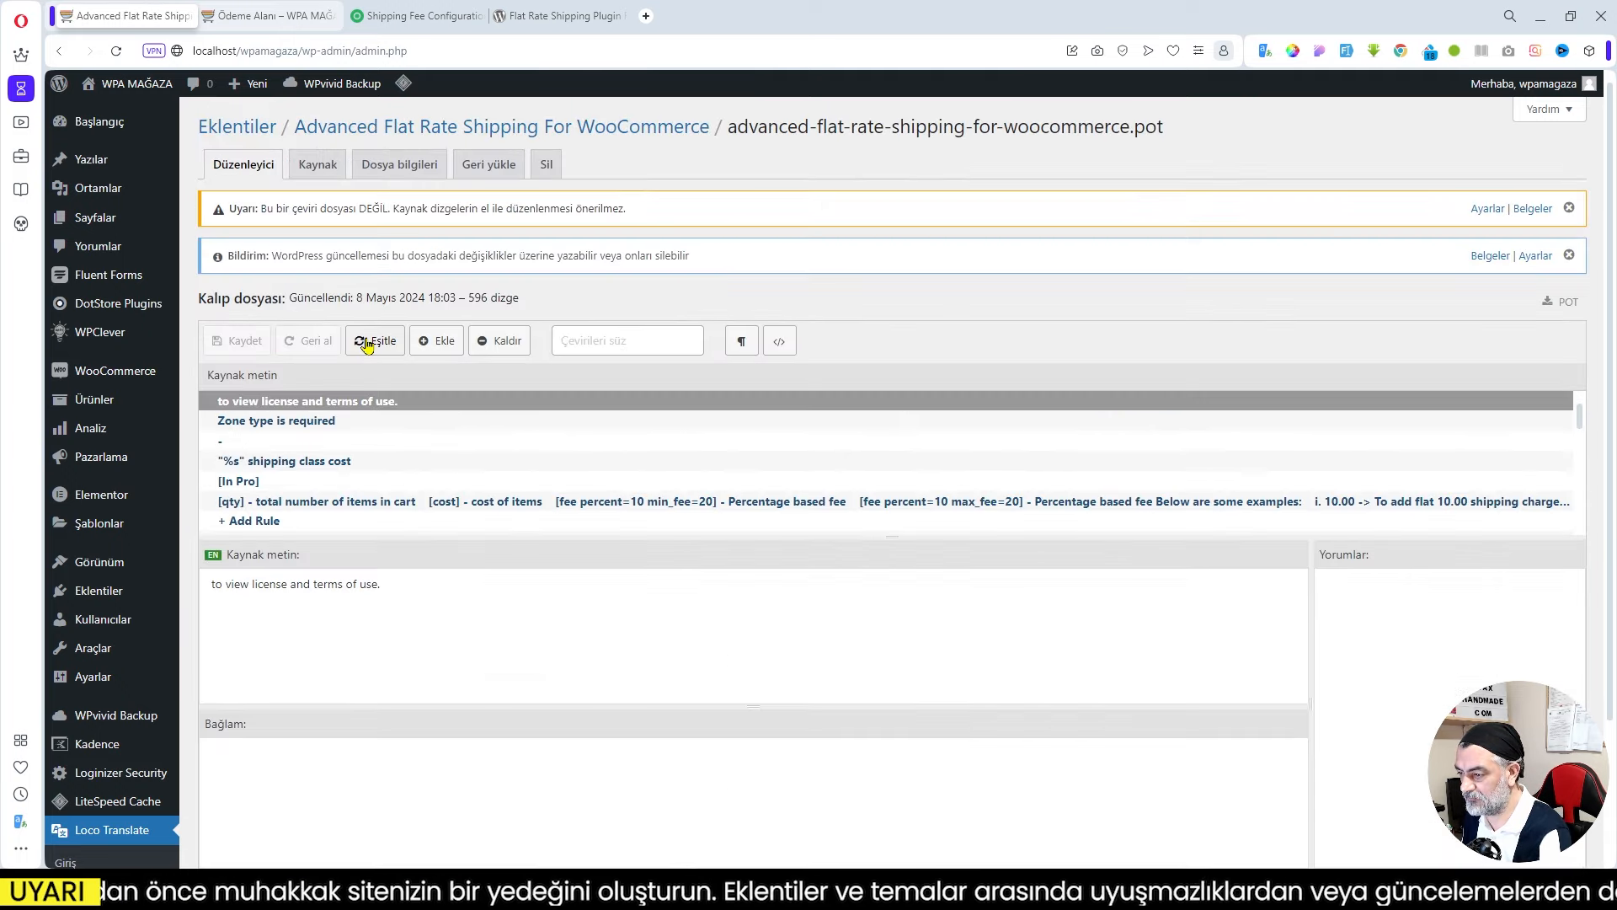
{"action": "left_click", "coordinate": [387, 349]}
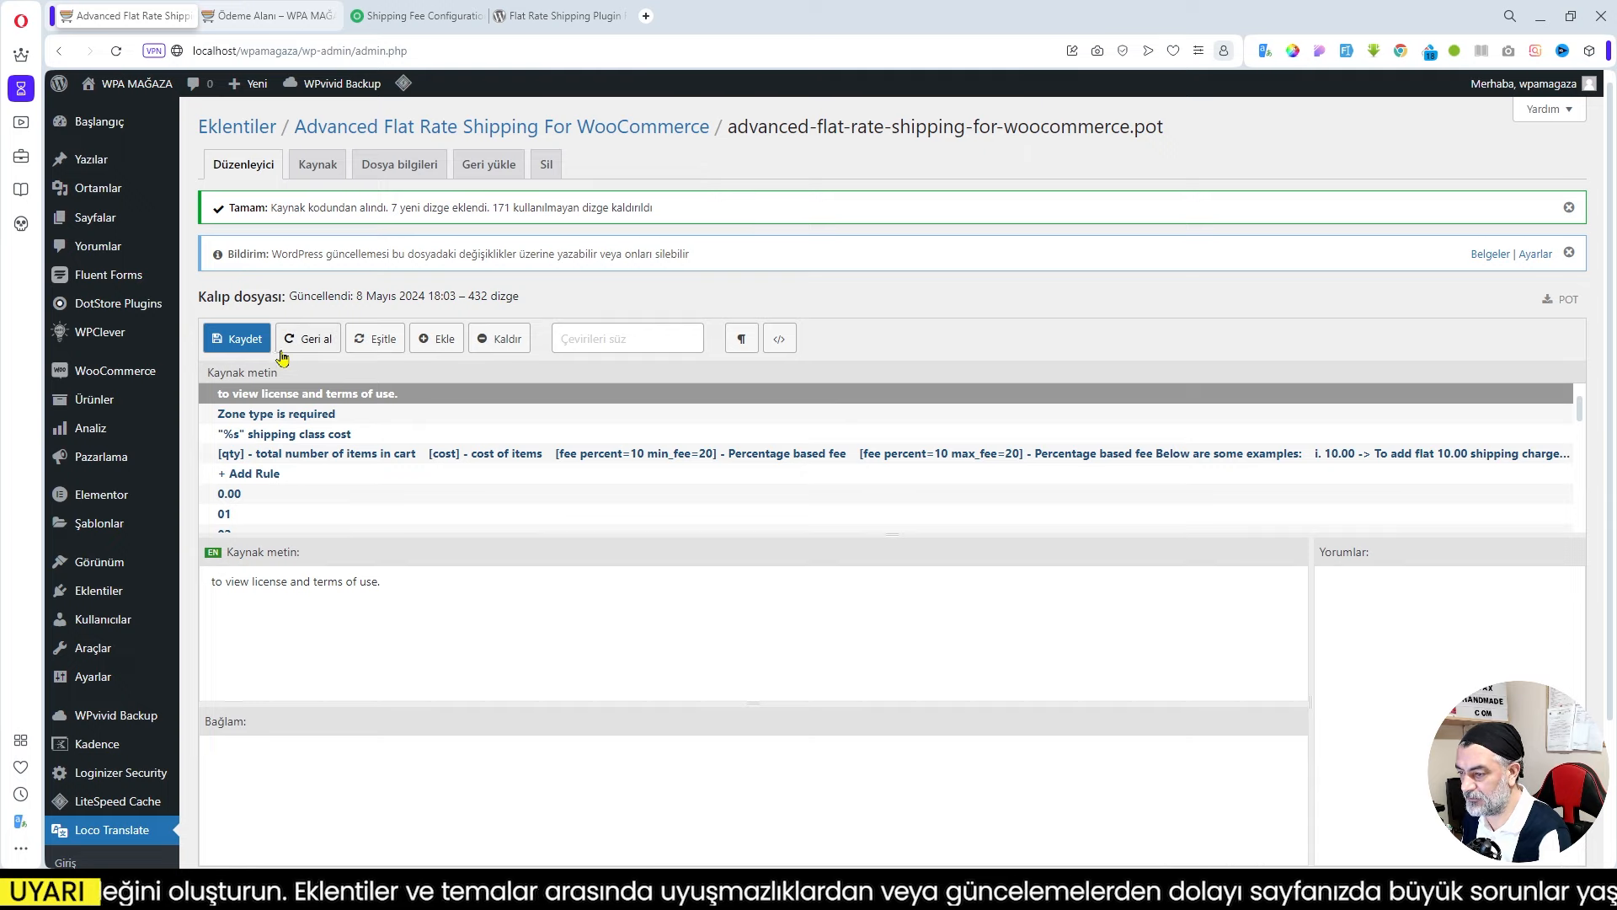
{"action": "left_click", "coordinate": [245, 339]}
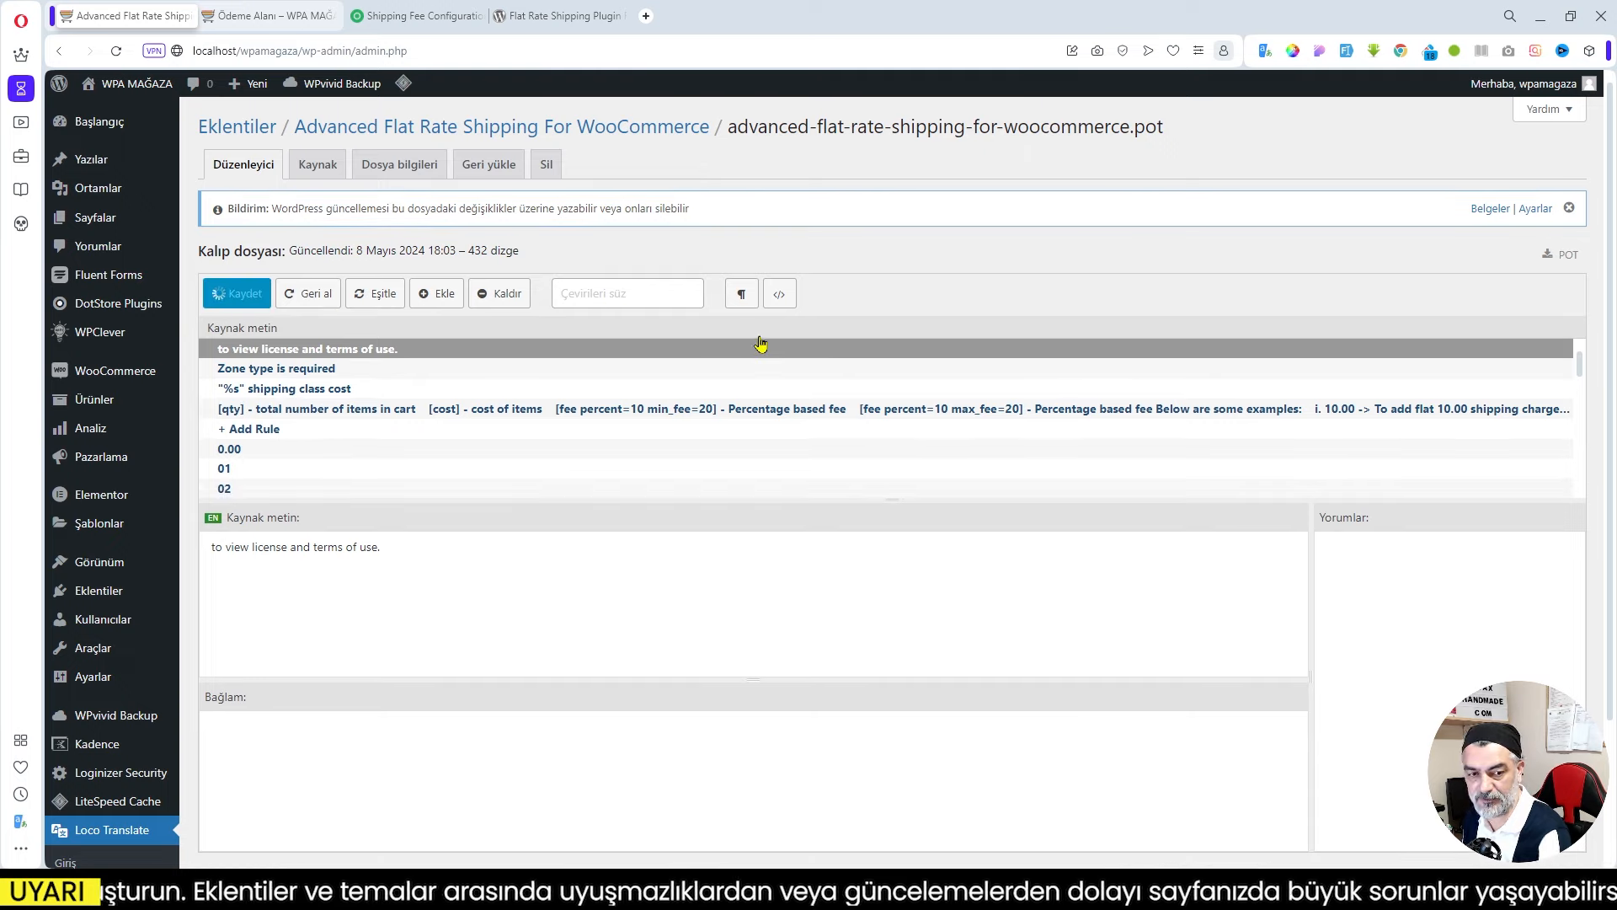
Upload the Turkish translation advanced-flat-rate-shipping-for-woocommerce-tr_TR.po to the languages/loco/plugins location and return to the plugin's translation overview.
{"action": "left_click", "coordinate": [362, 128]}
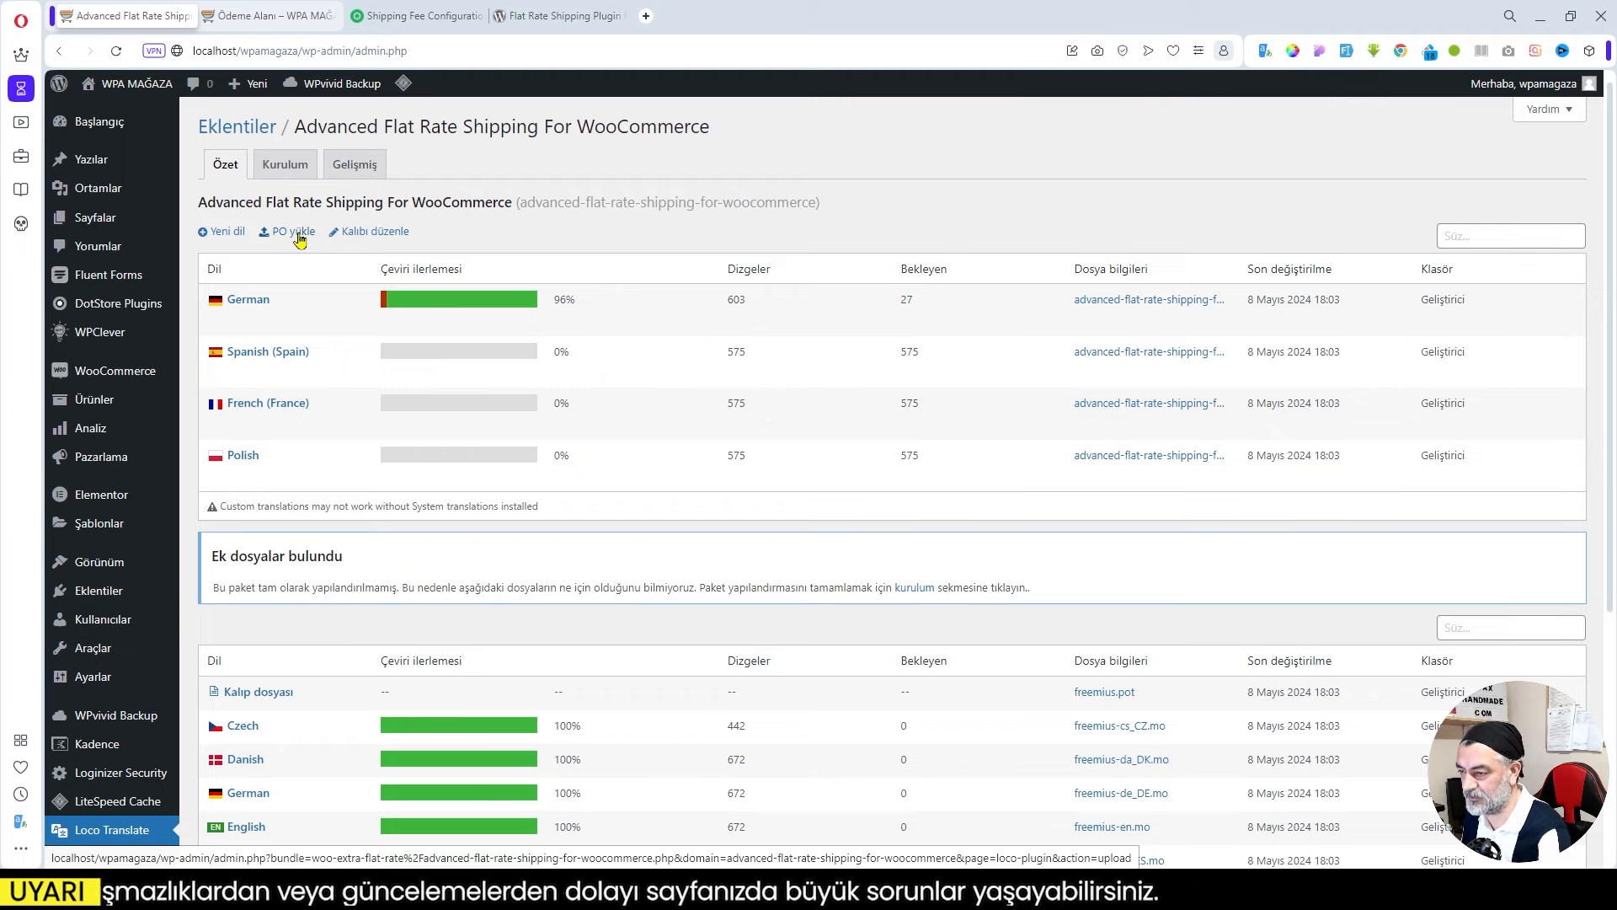
{"action": "left_click", "coordinate": [295, 236]}
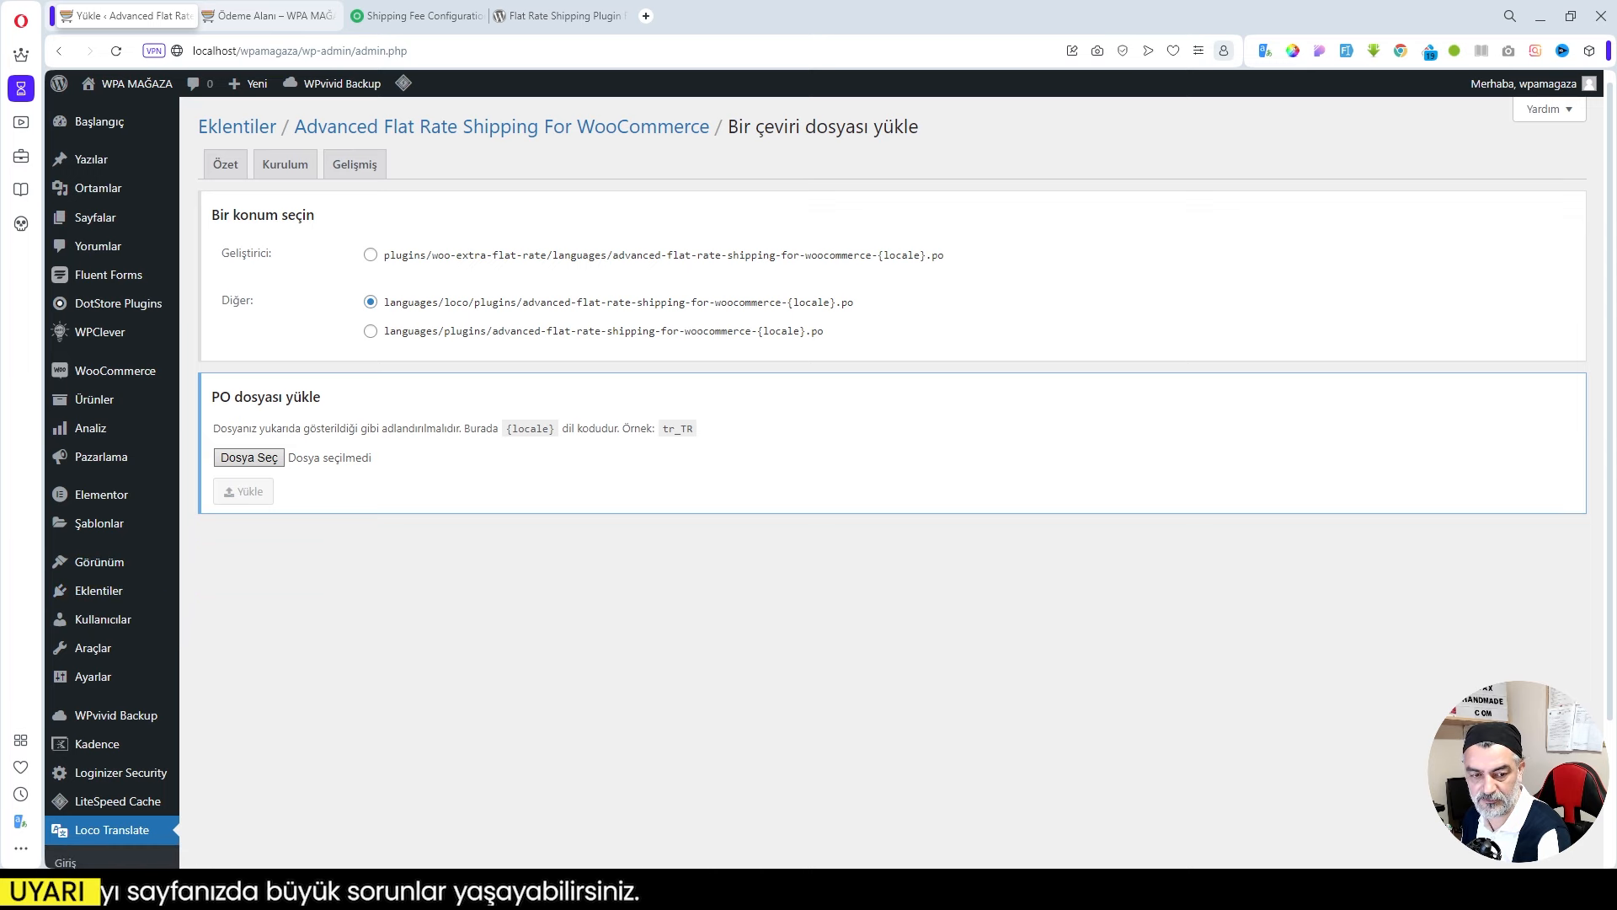
{"action": "left_click_drag", "start_coordinate": [353, 522], "coordinate": [253, 460]}
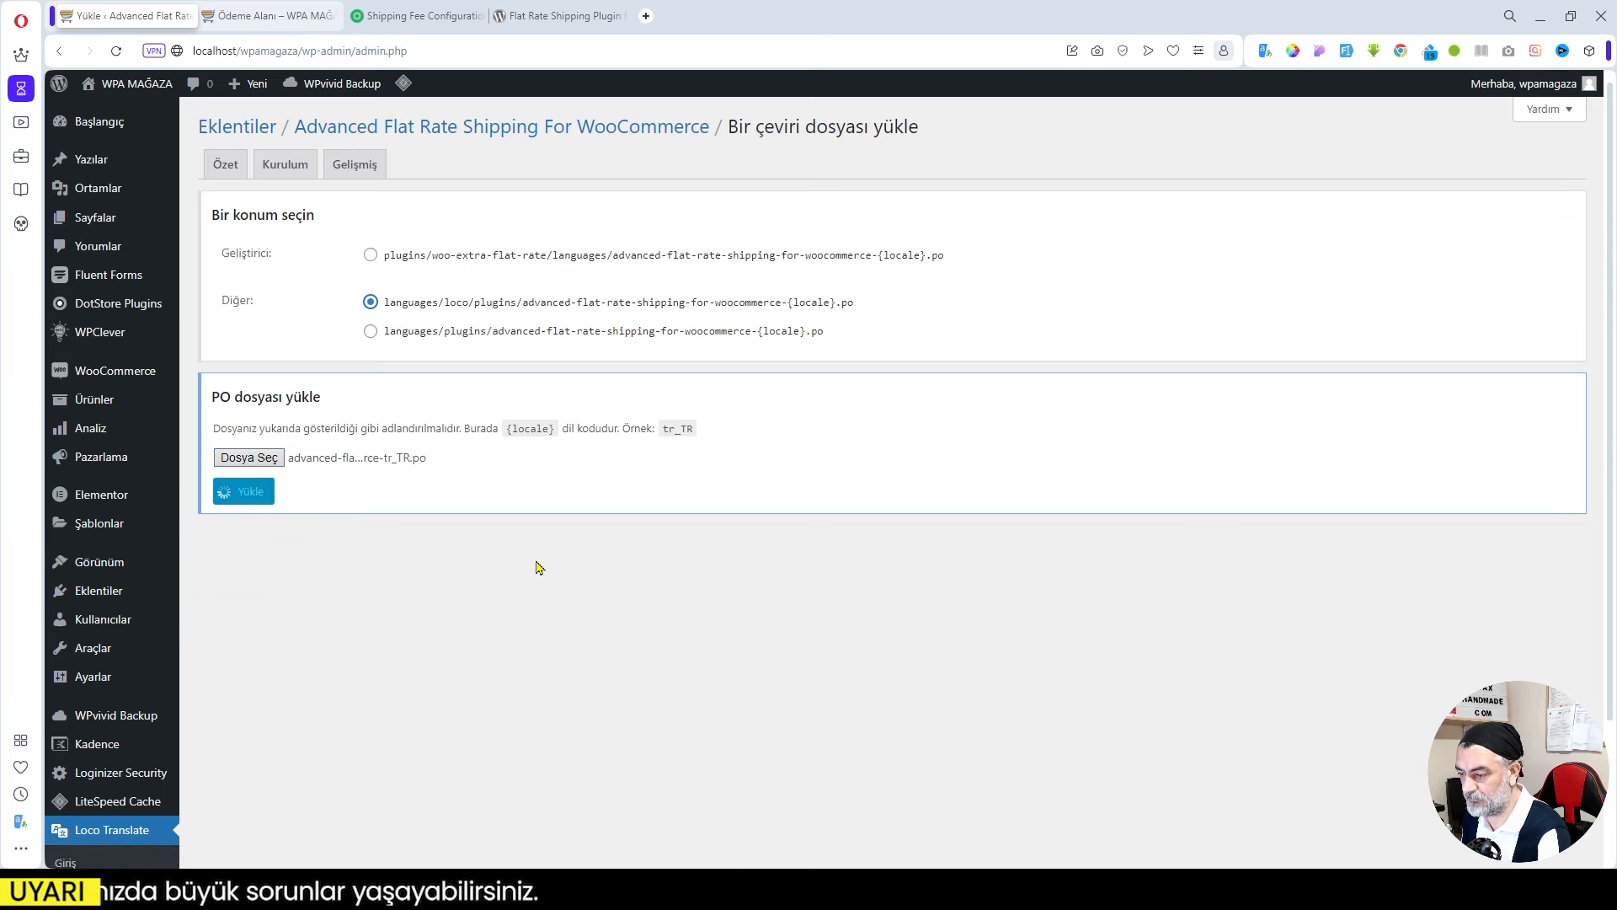
{"action": "left_click", "coordinate": [248, 497]}
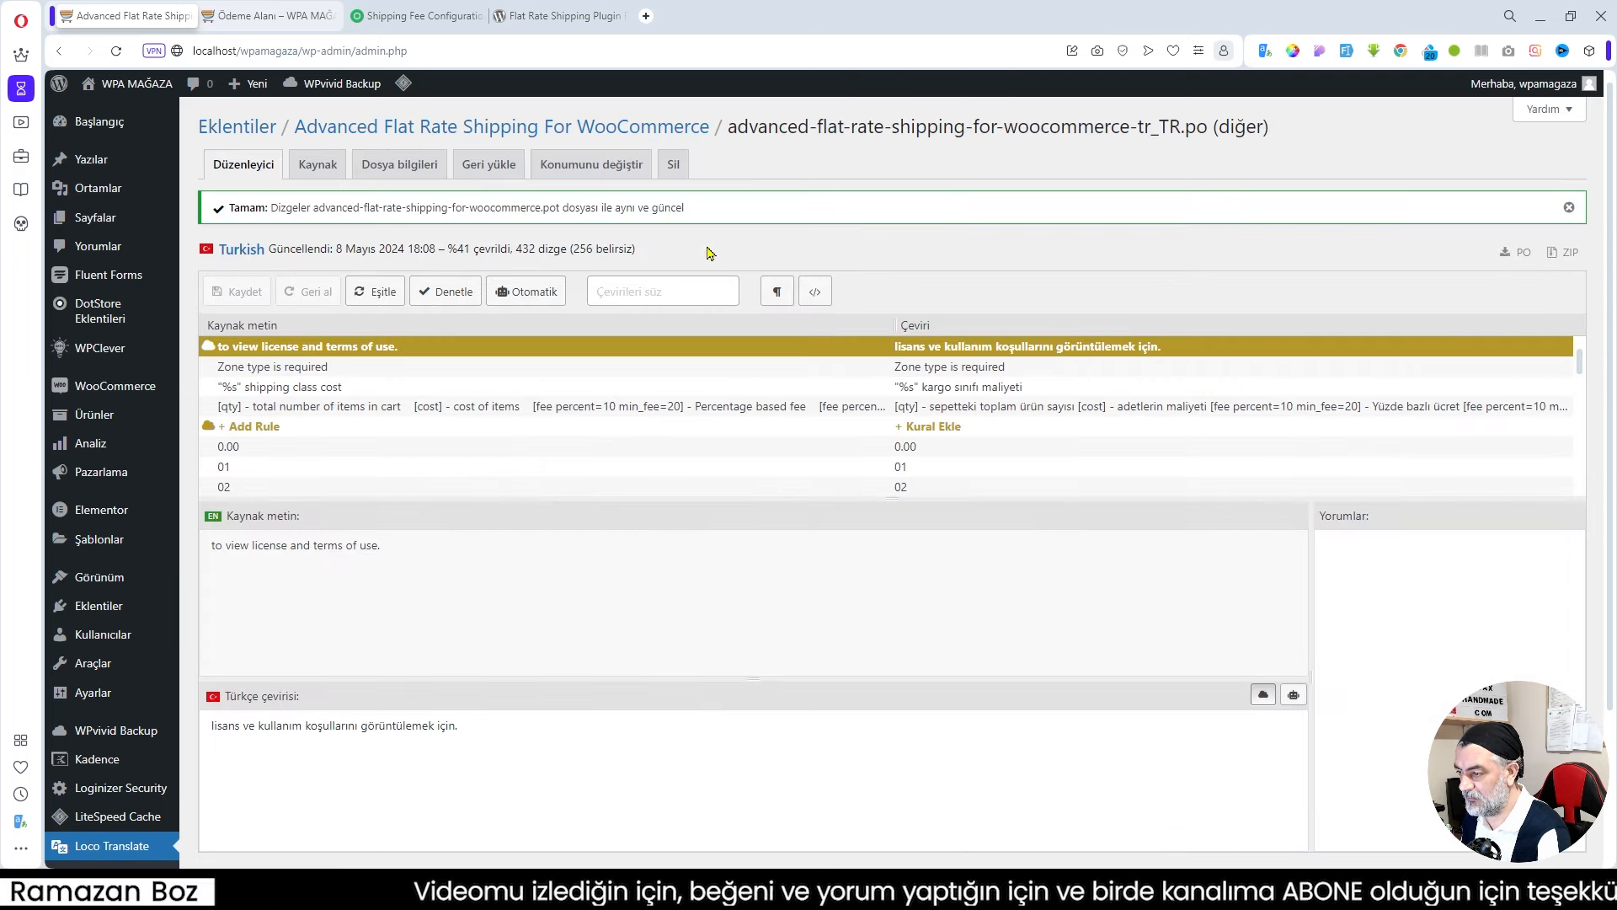
{"action": "left_click", "coordinate": [378, 135]}
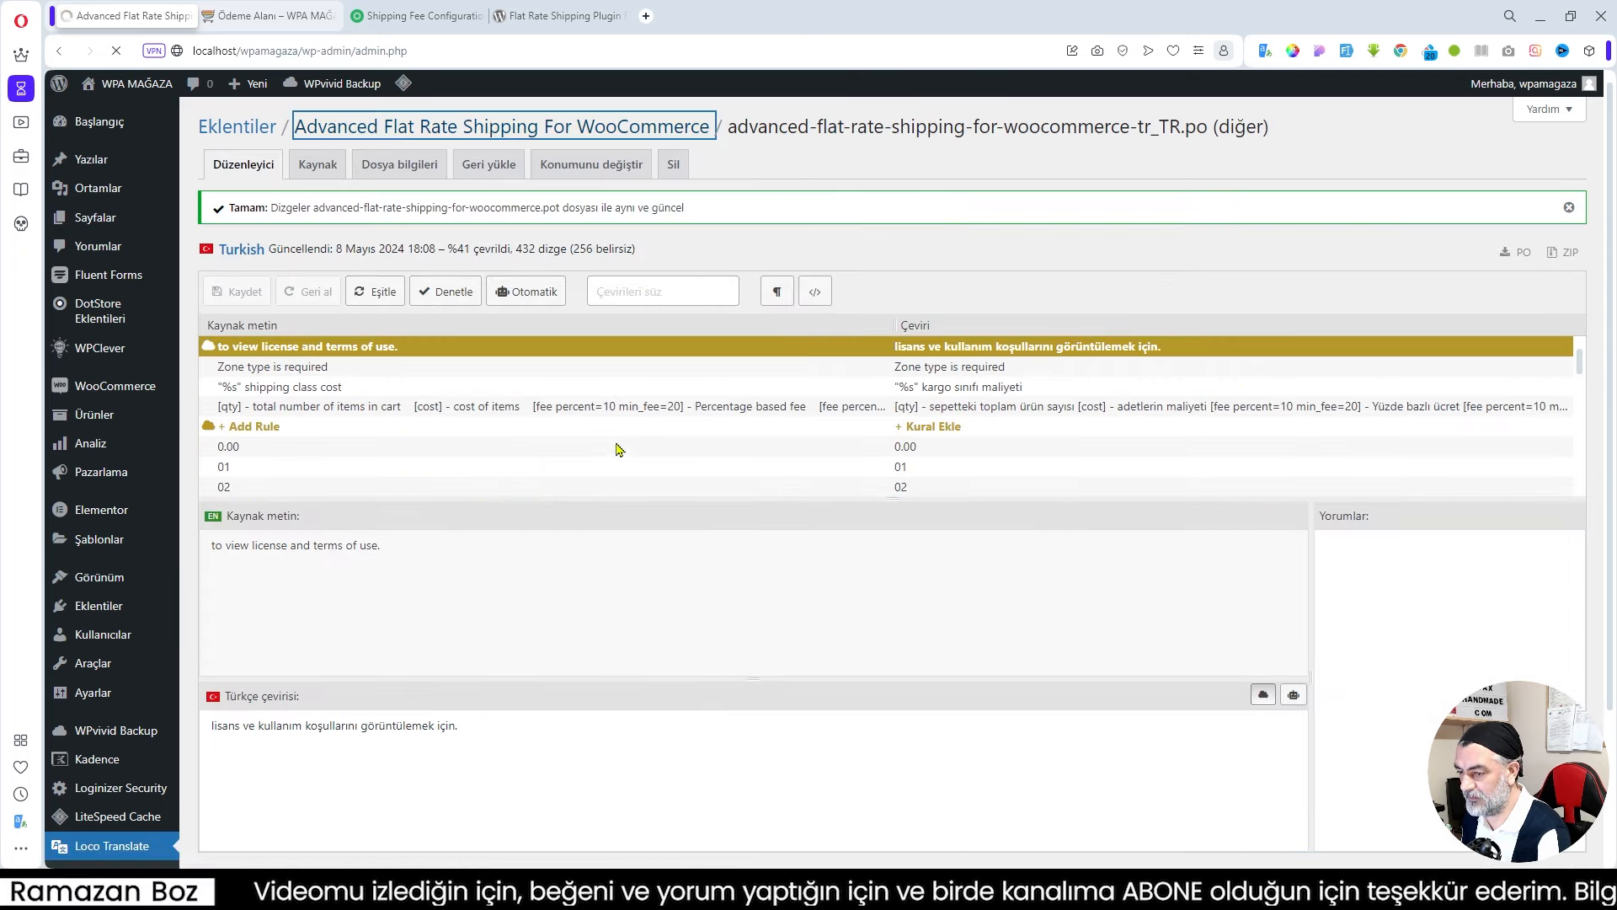
Open the Flat Rate Shipping plugin and review its premium feature dashboard and its shipping methods list.
{"action": "mouse_move", "coordinate": [101, 313]}
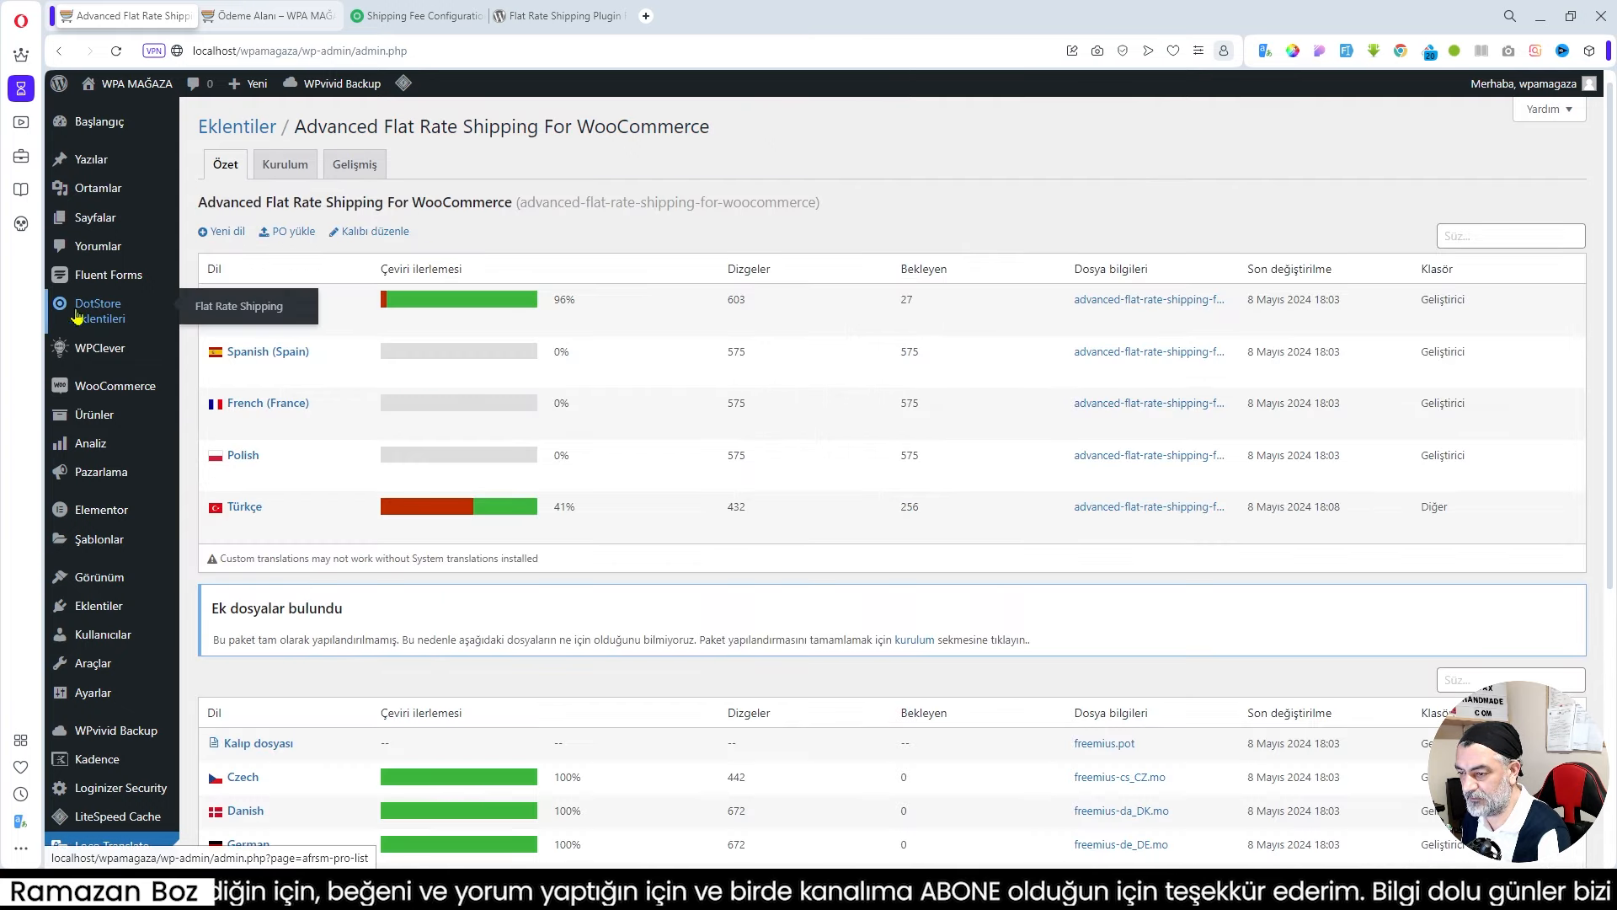
{"action": "left_click", "coordinate": [95, 312]}
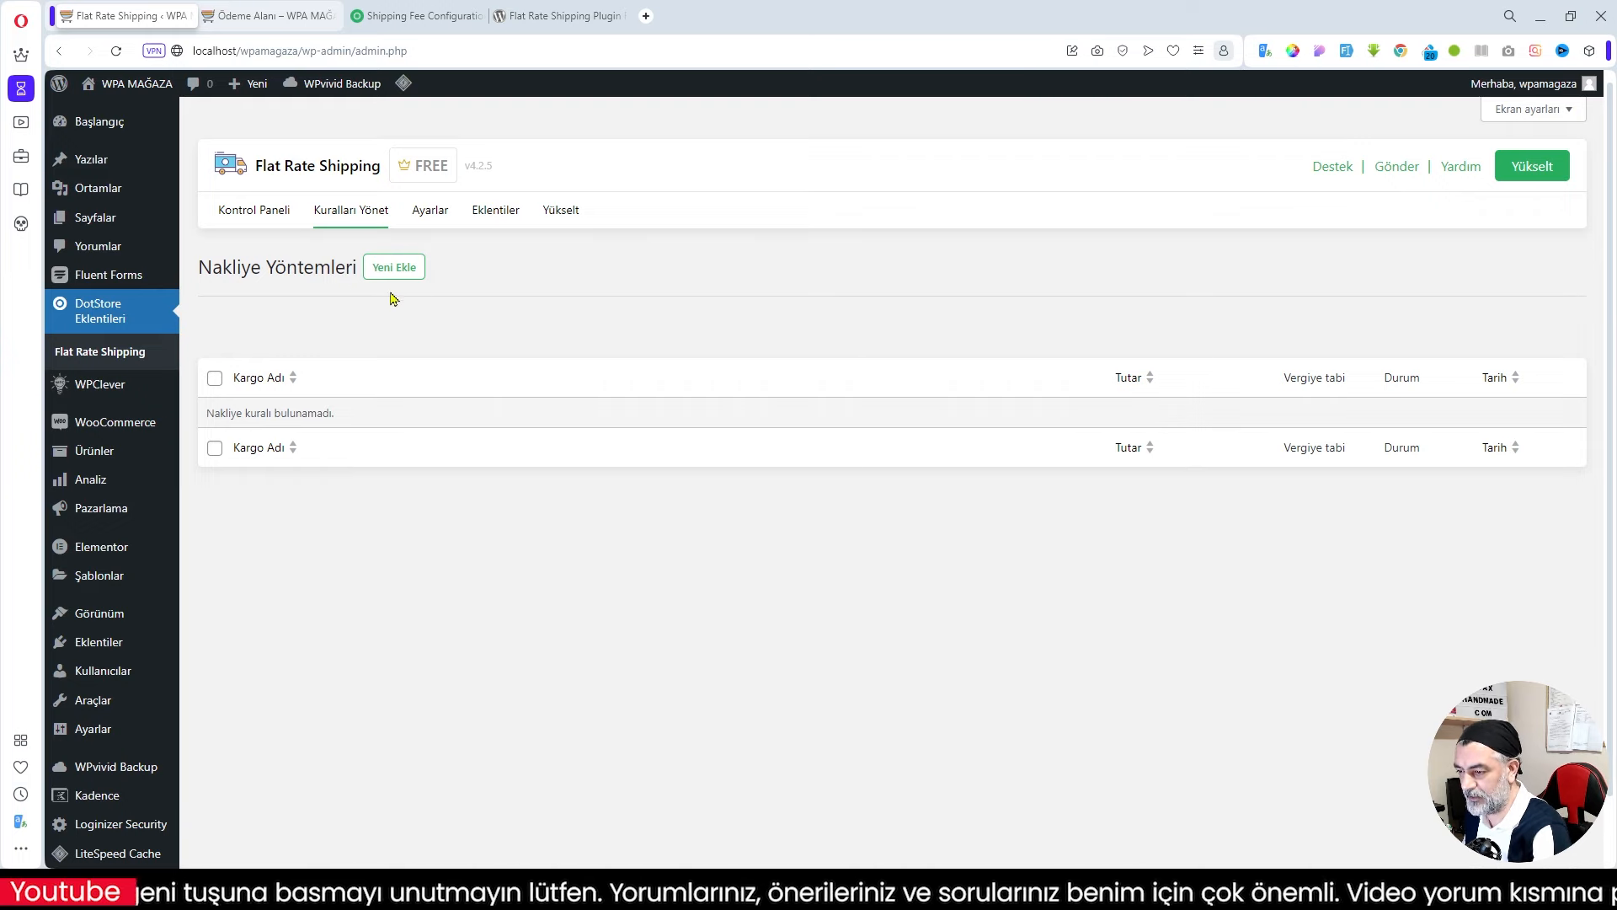
{"action": "left_click", "coordinate": [252, 217]}
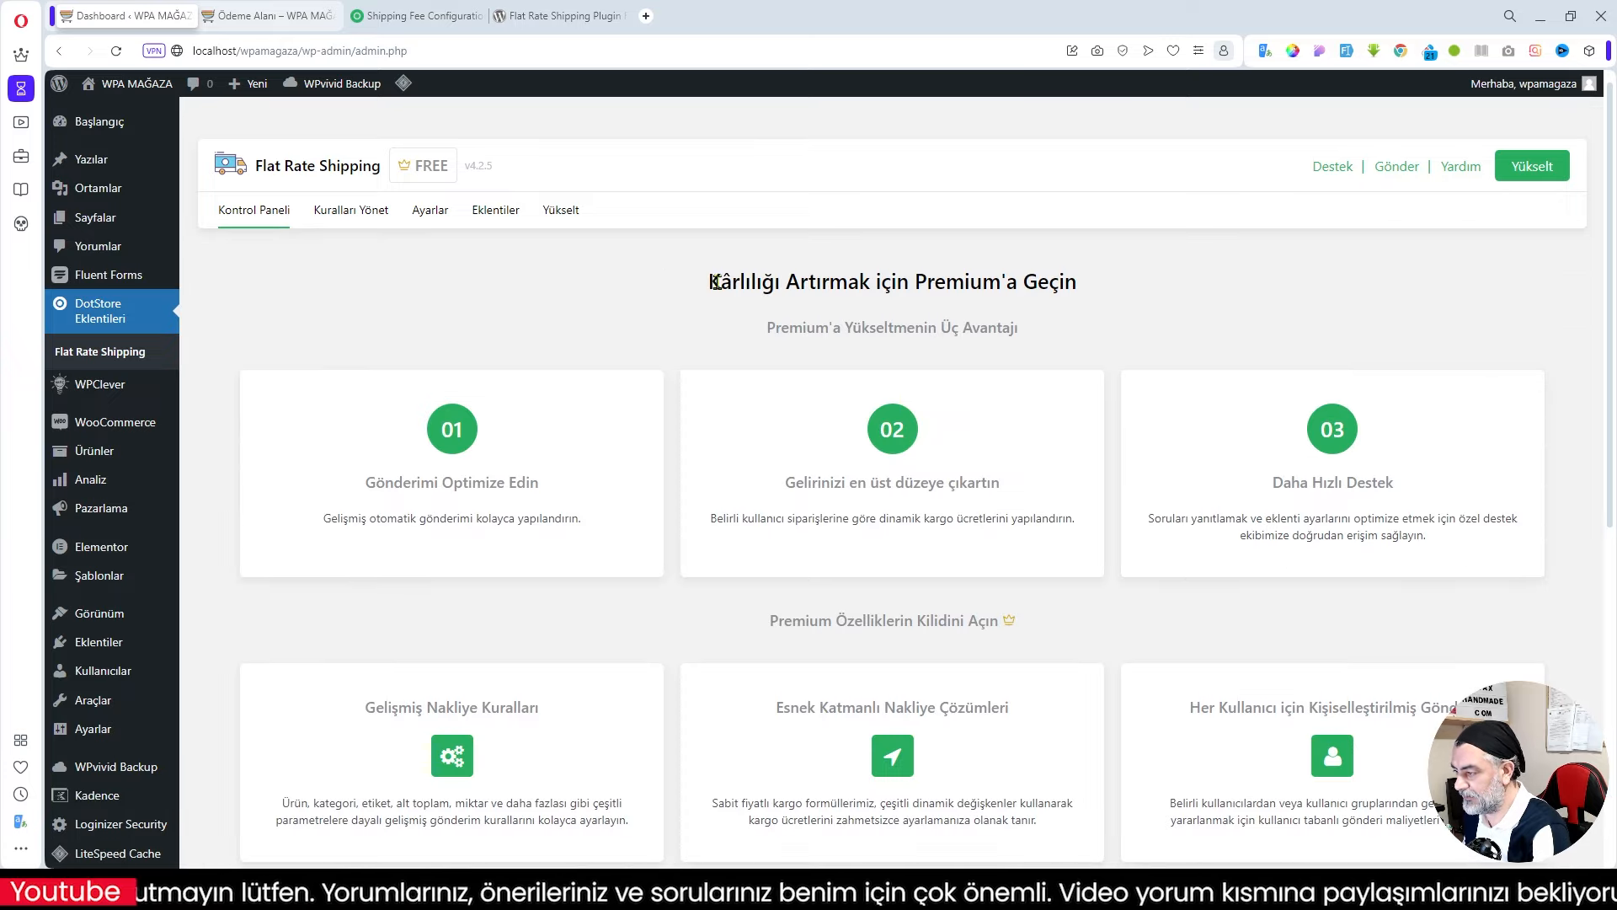
{"action": "scroll", "coordinate": [891, 508], "scroll_direction": "down", "scroll_amount": 7}
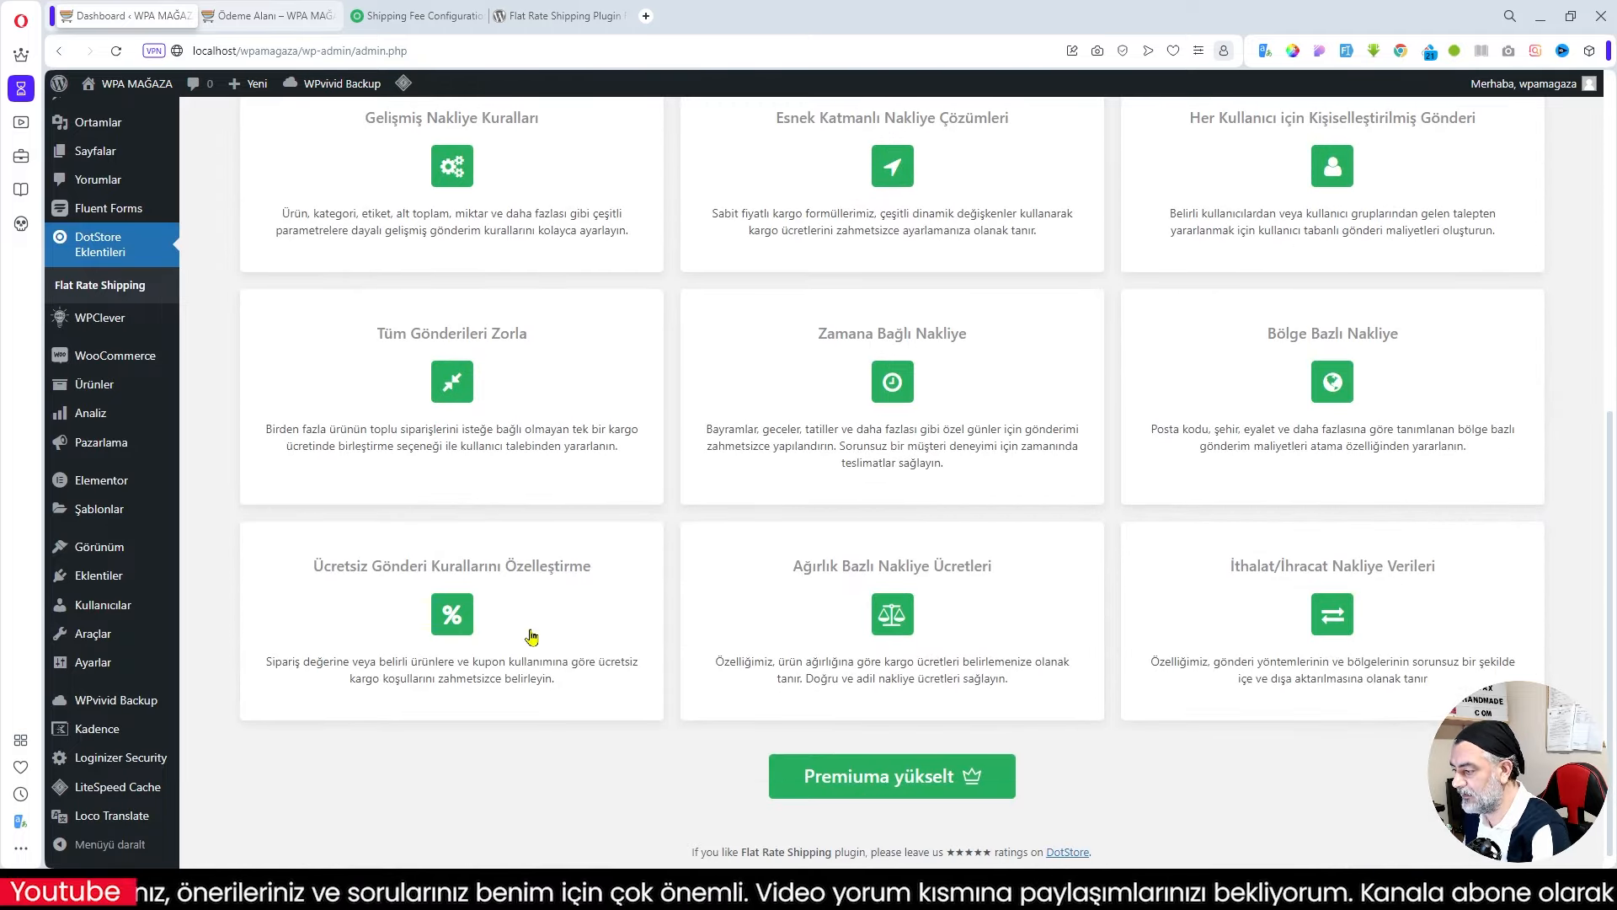
{"action": "scroll", "coordinate": [978, 308], "scroll_direction": "up", "scroll_amount": 7}
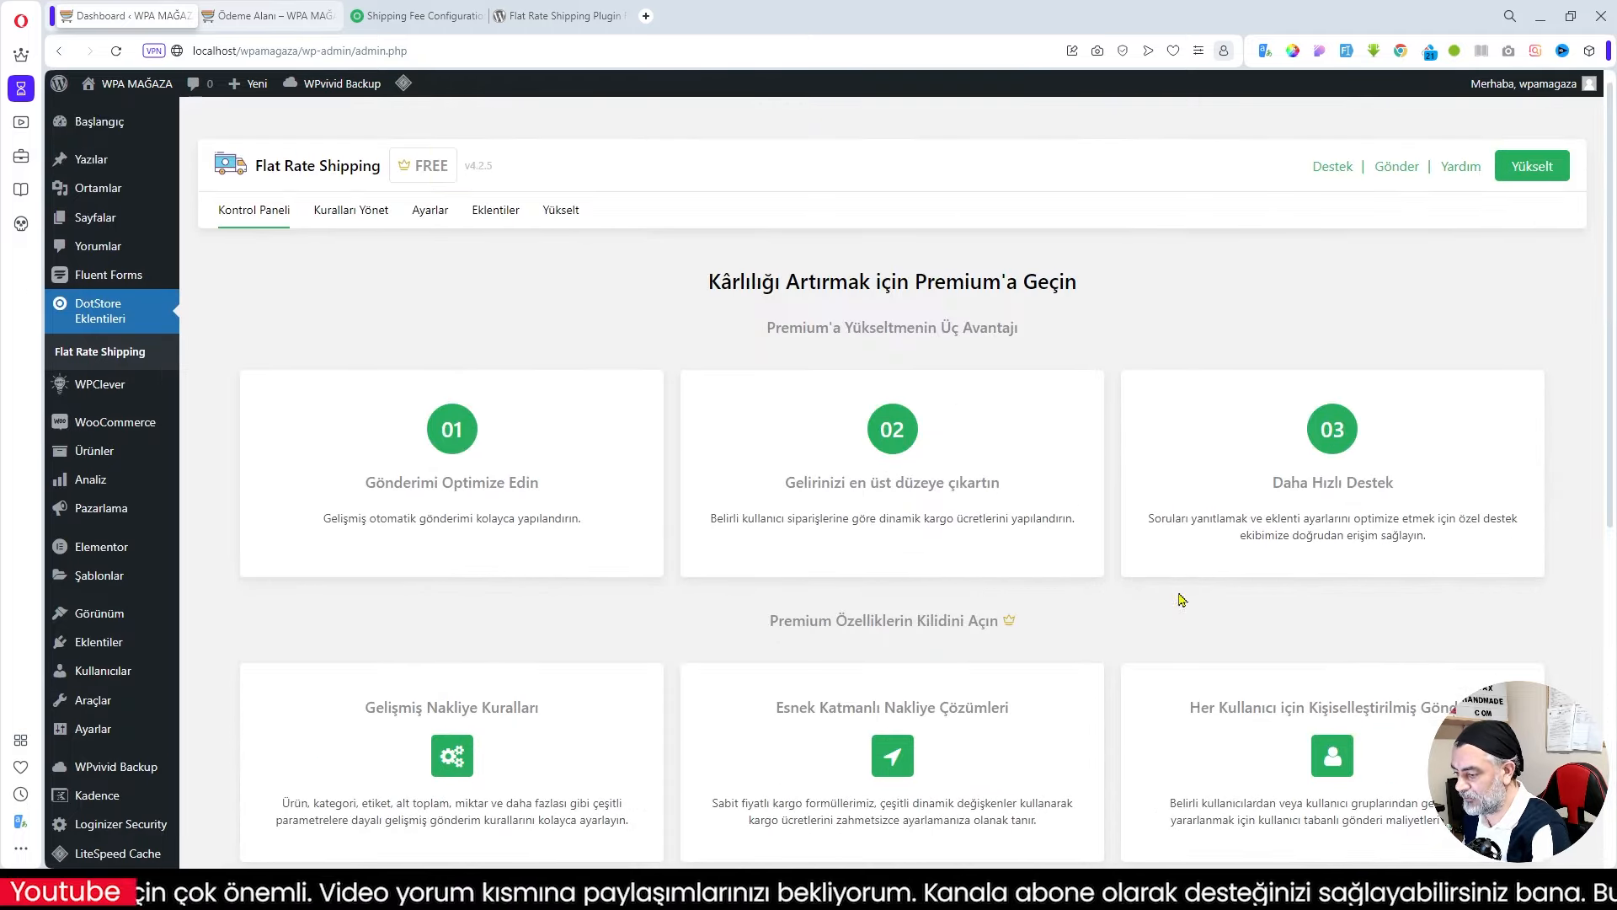
{"action": "left_click", "coordinate": [347, 212]}
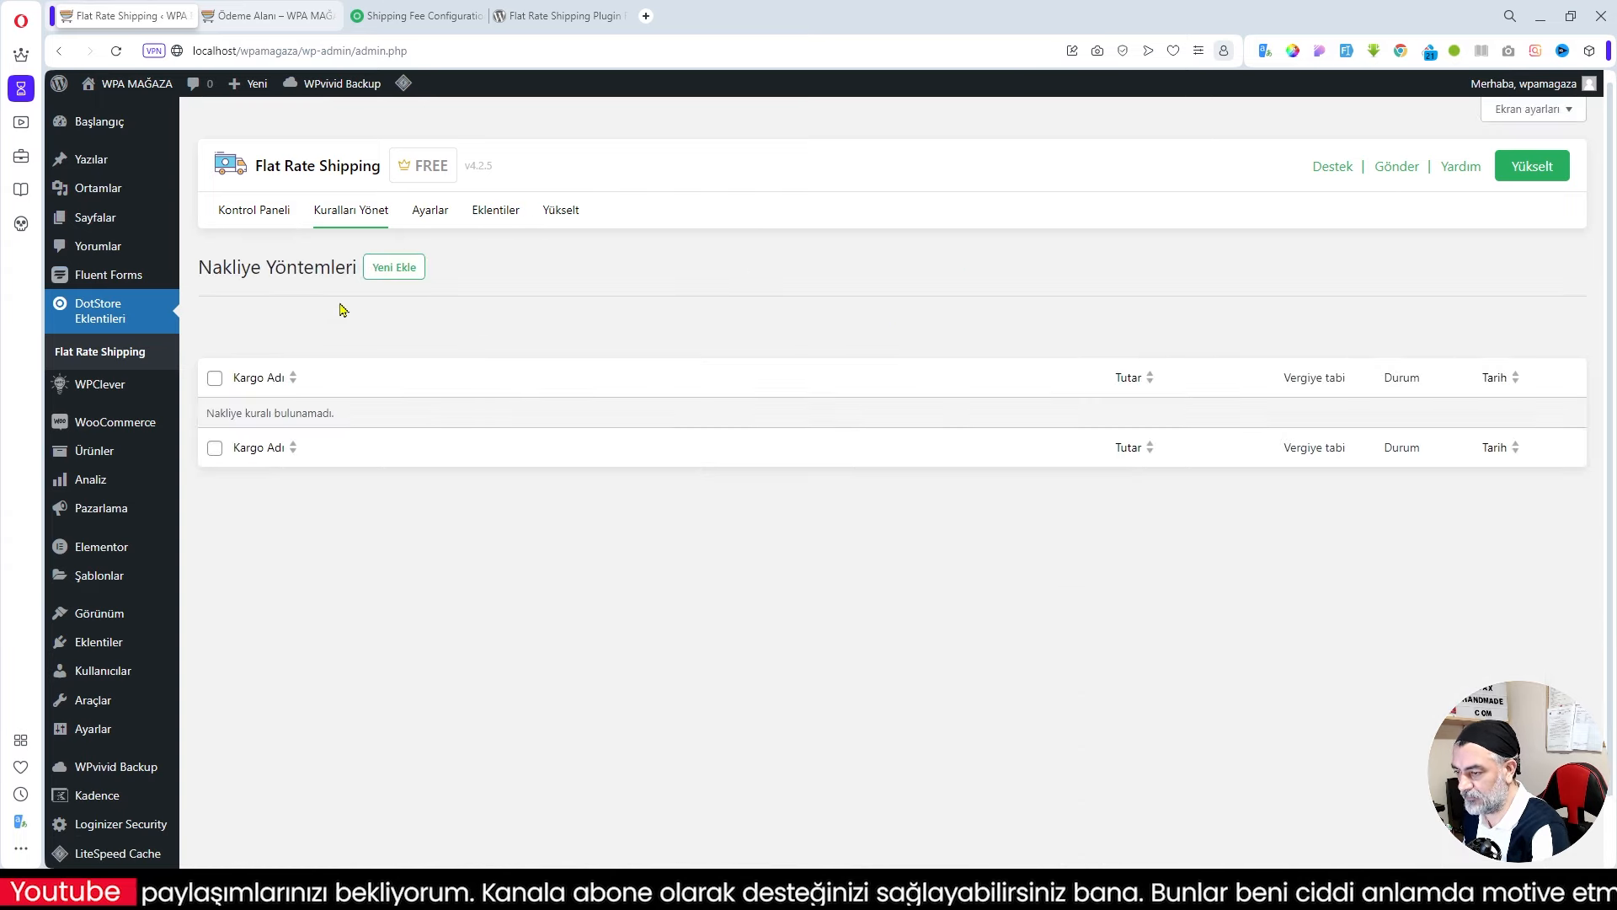
Examine the shipping display mode options in the plugin's general settings and compare them with the shipping choices on the store's checkout page.
{"action": "left_click", "coordinate": [429, 221]}
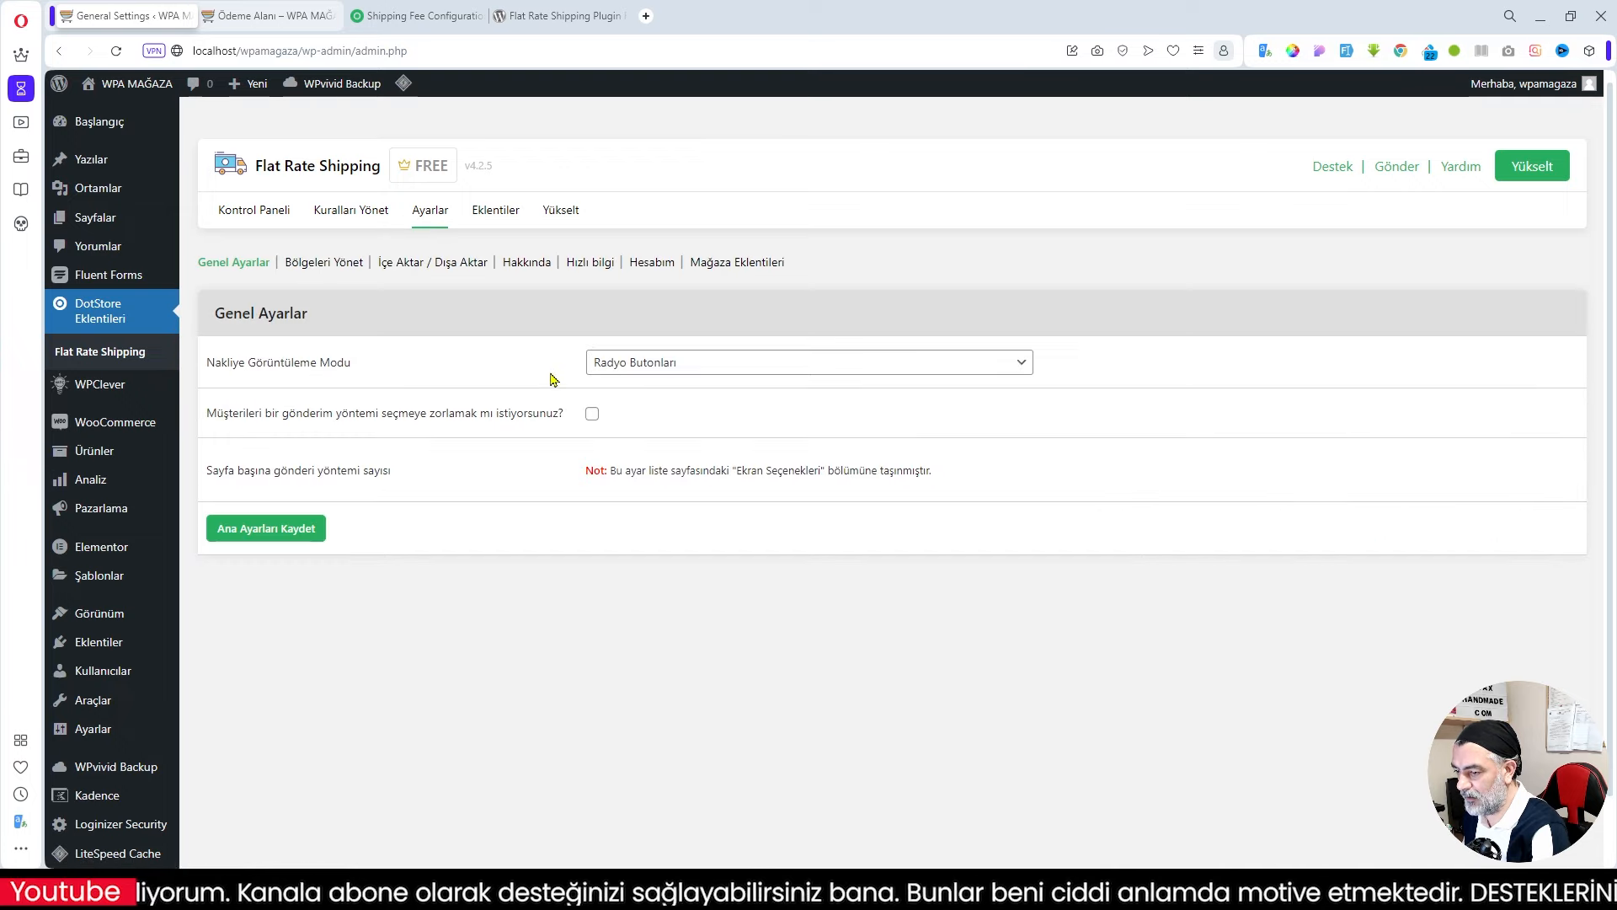
{"action": "left_click", "coordinate": [679, 367]}
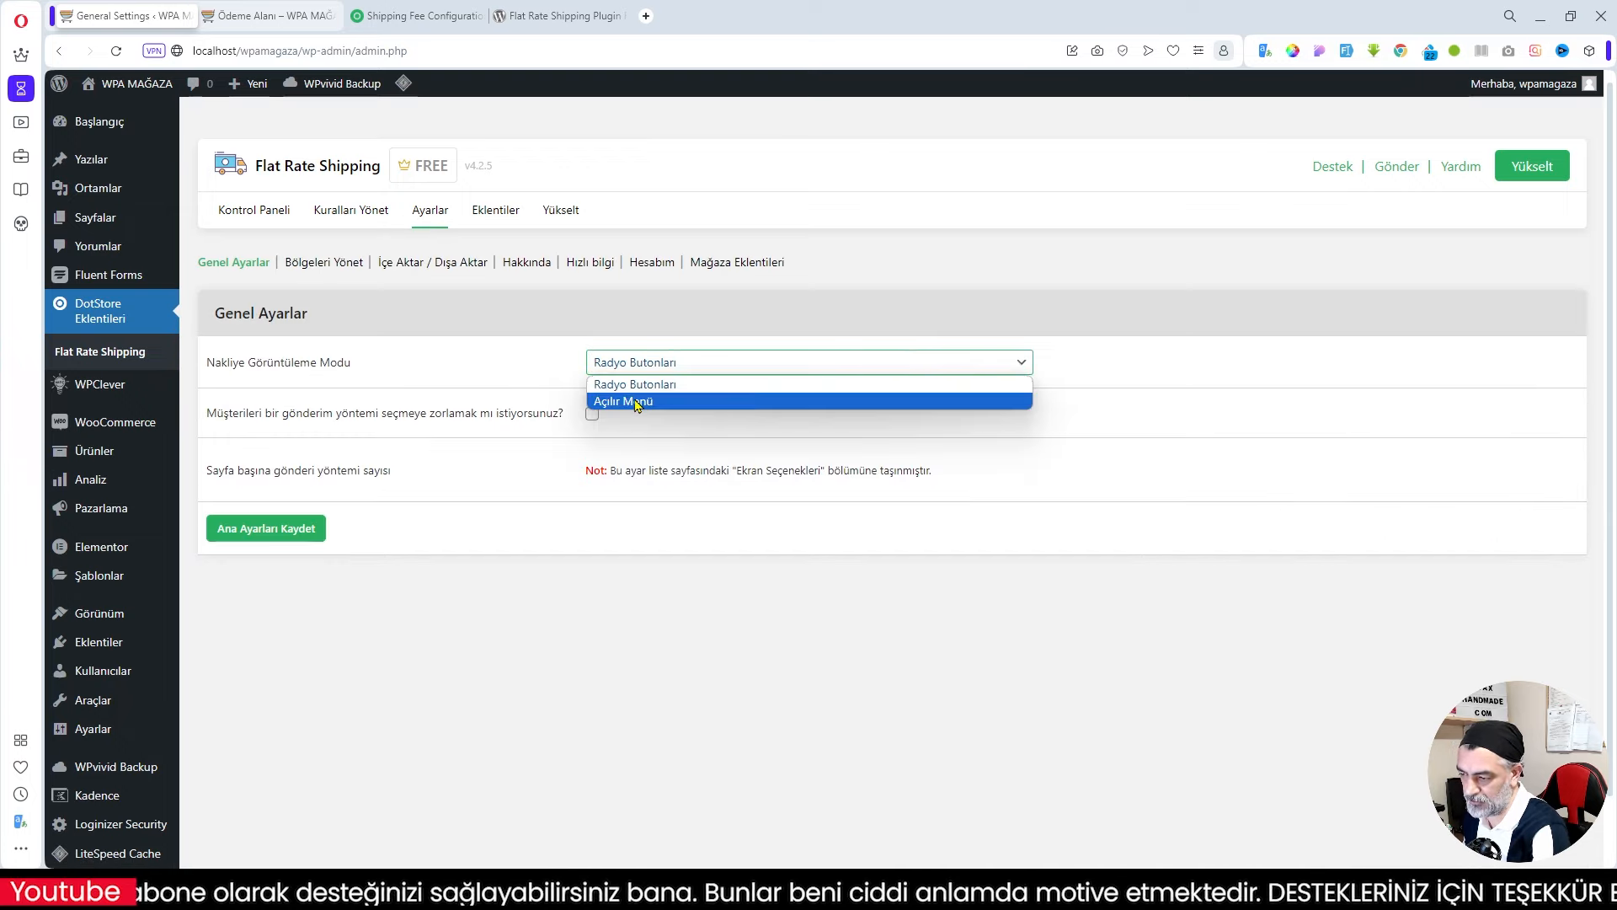
{"action": "left_click", "coordinate": [543, 21]}
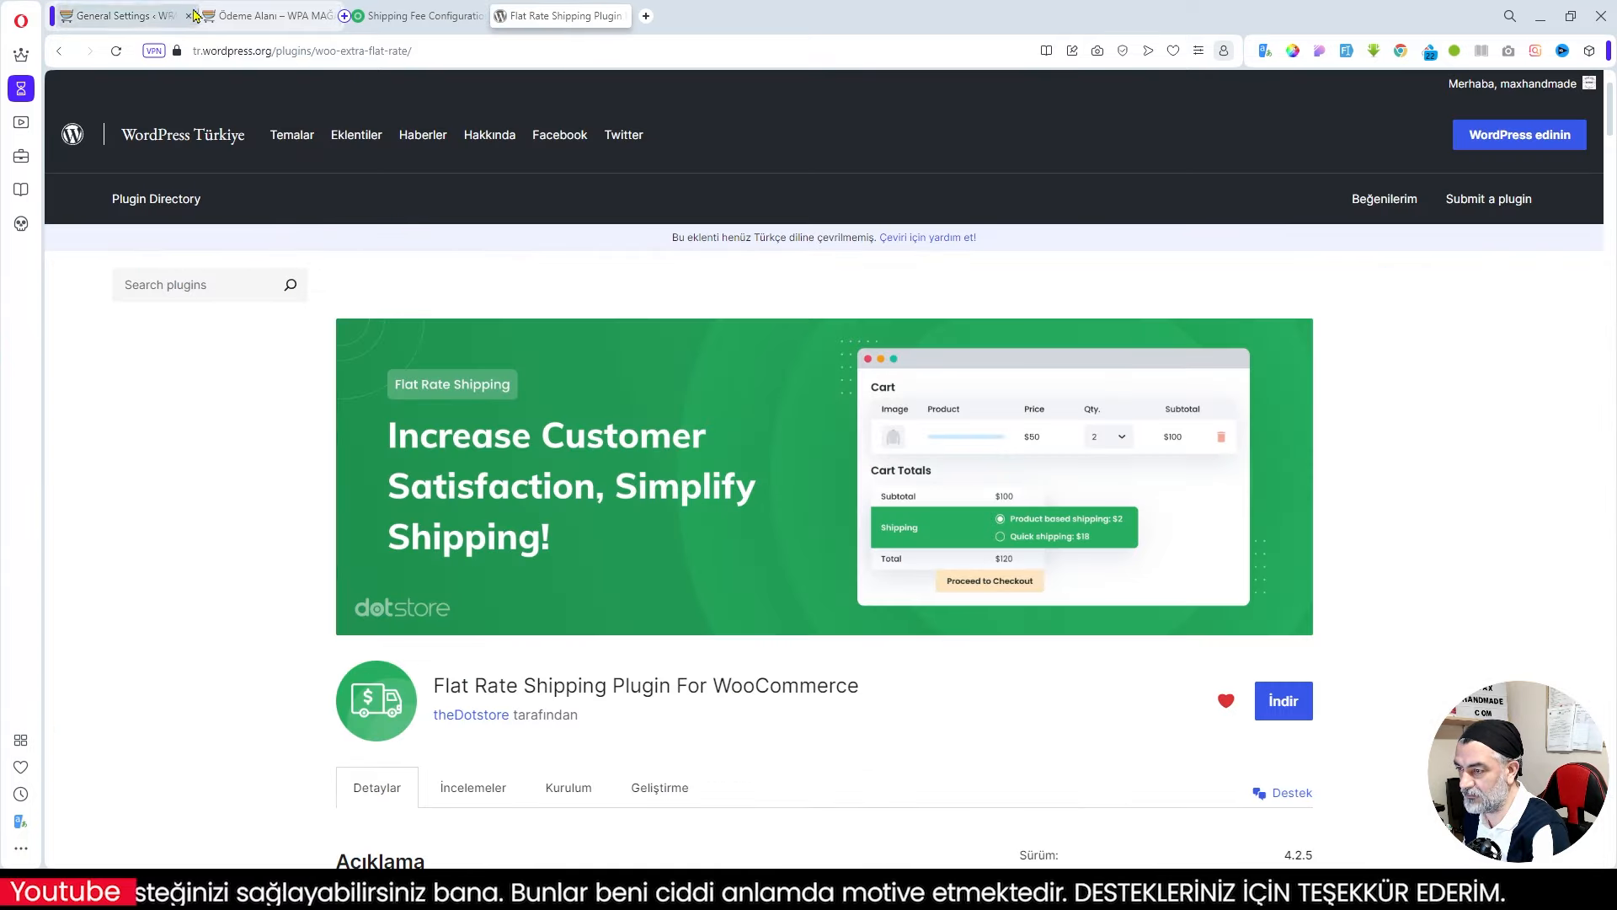
{"action": "left_click", "coordinate": [270, 15]}
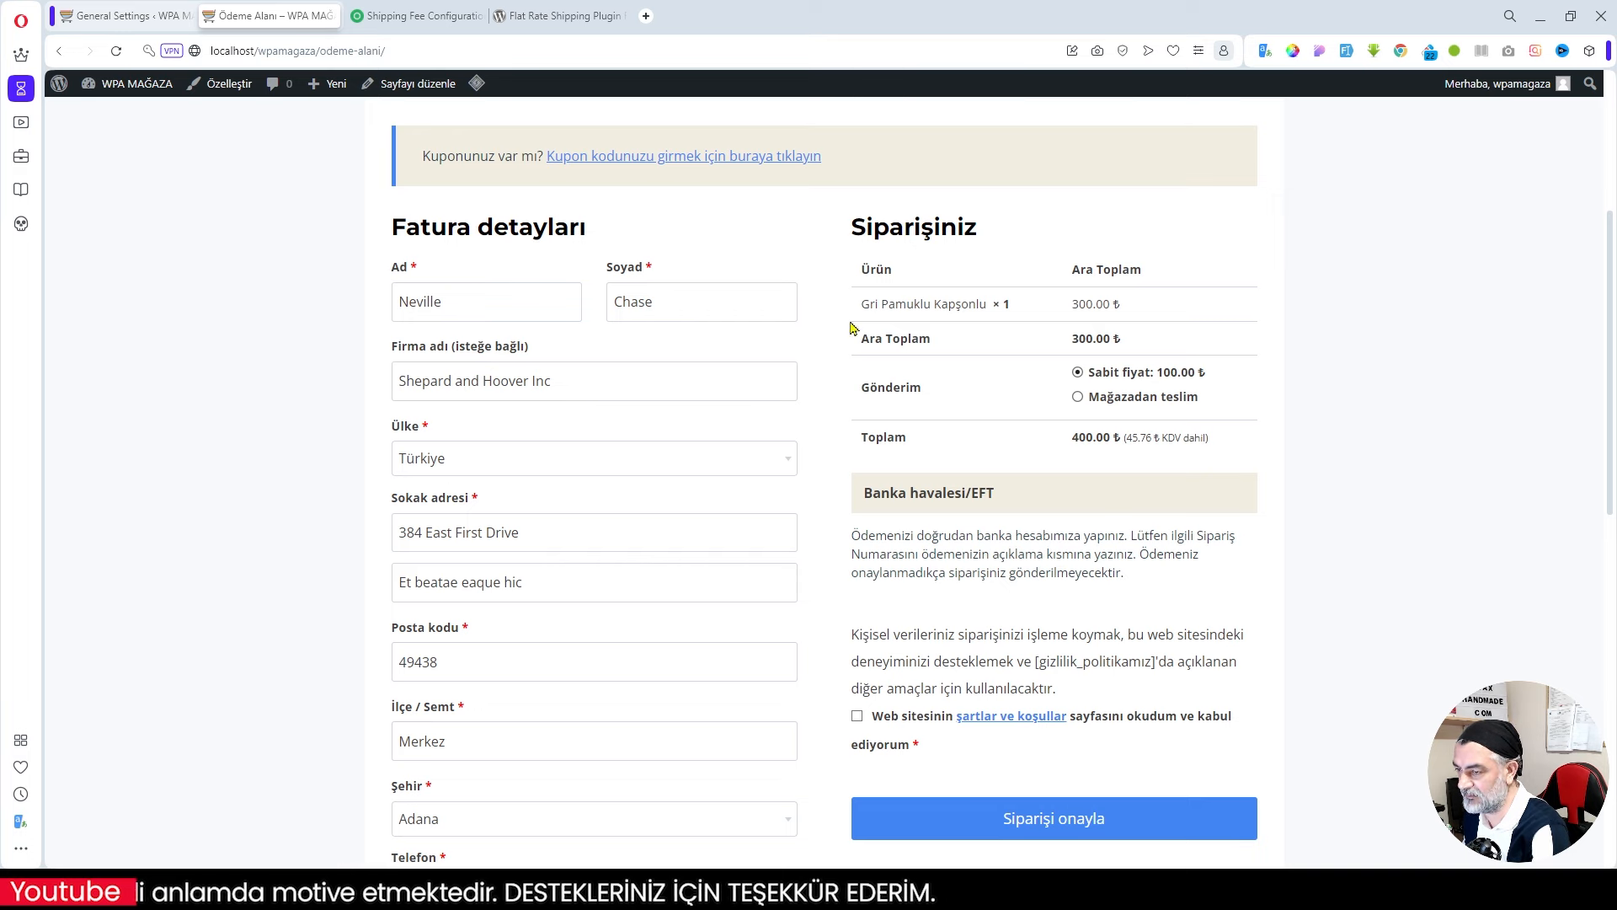
{"action": "left_click", "coordinate": [116, 16]}
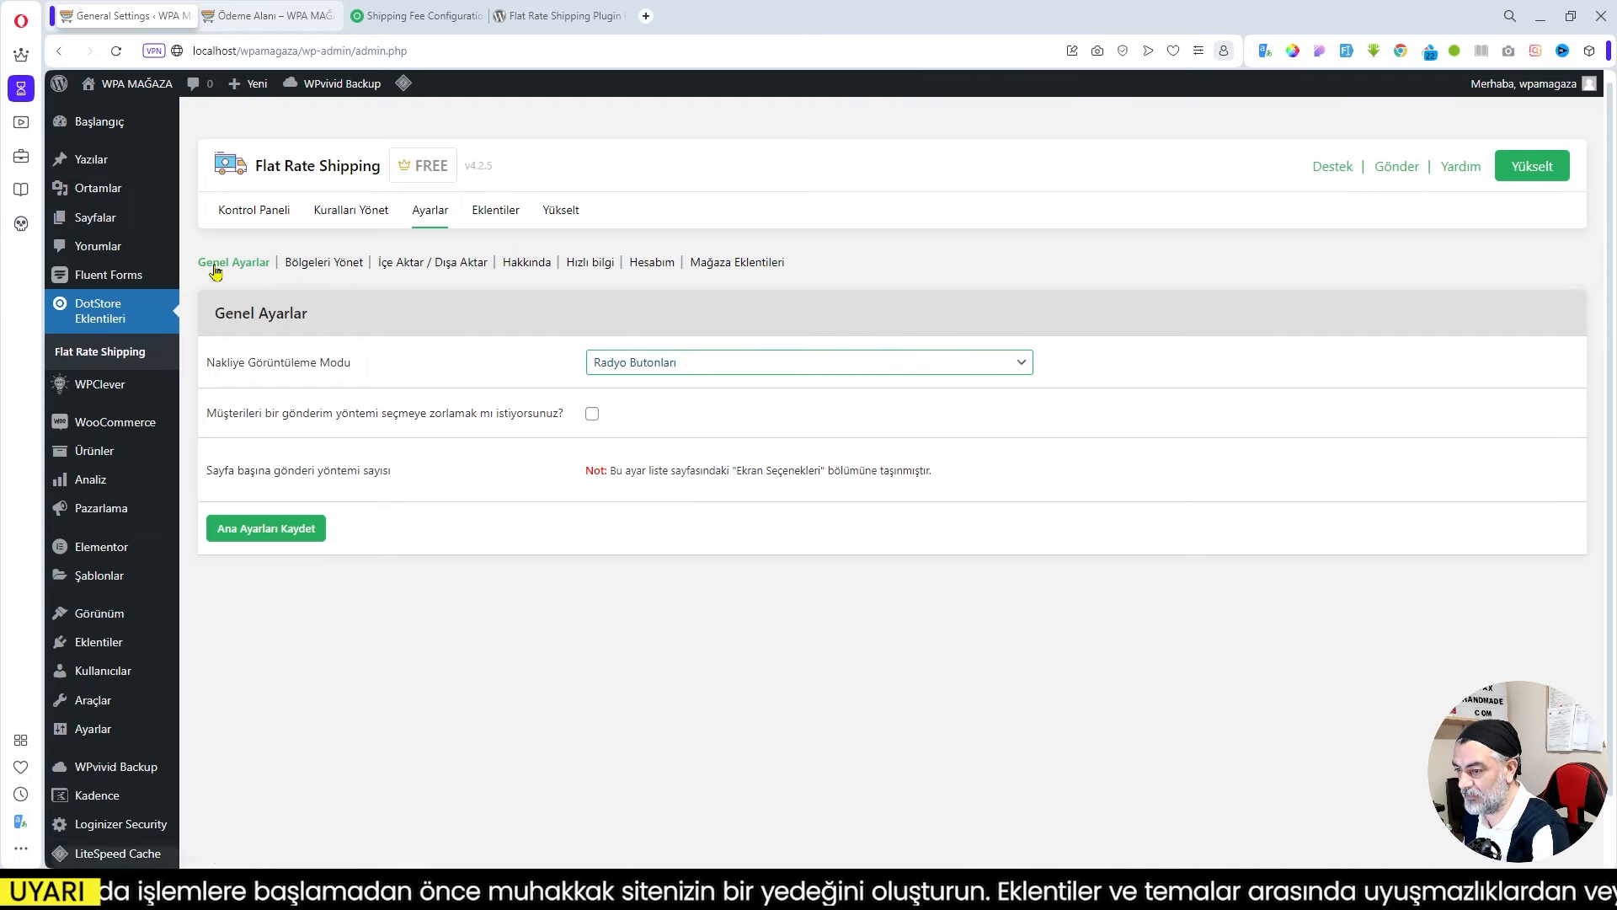
Add a state-based shipping zone named İstanbul that covers Türkiye > İstanbul.
{"action": "left_click", "coordinate": [324, 266]}
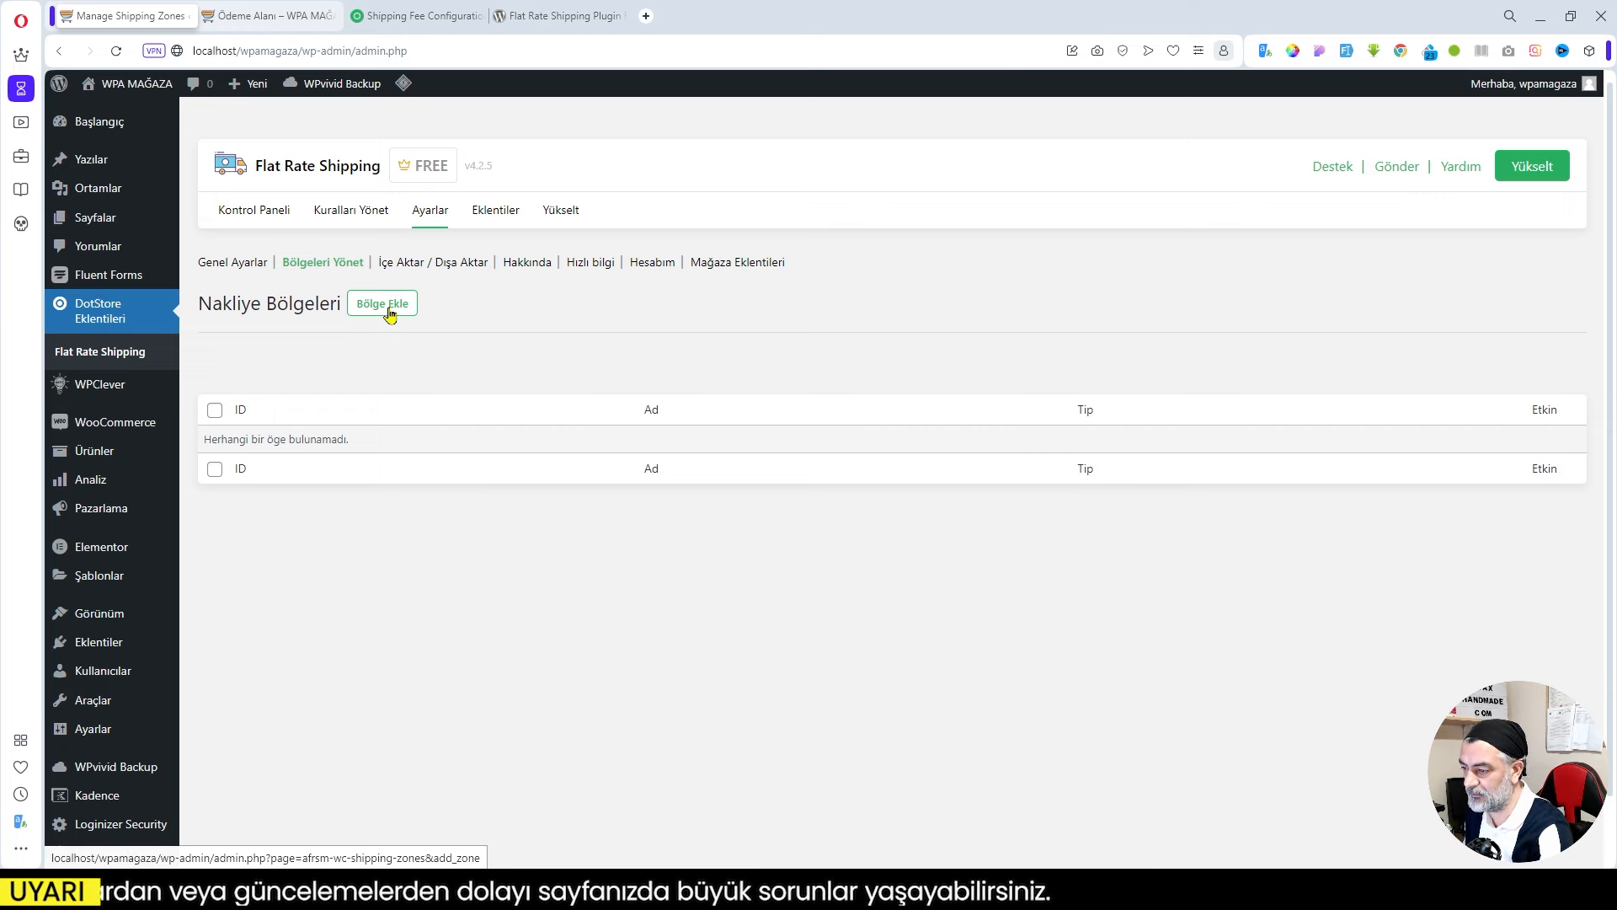
{"action": "left_click", "coordinate": [378, 310]}
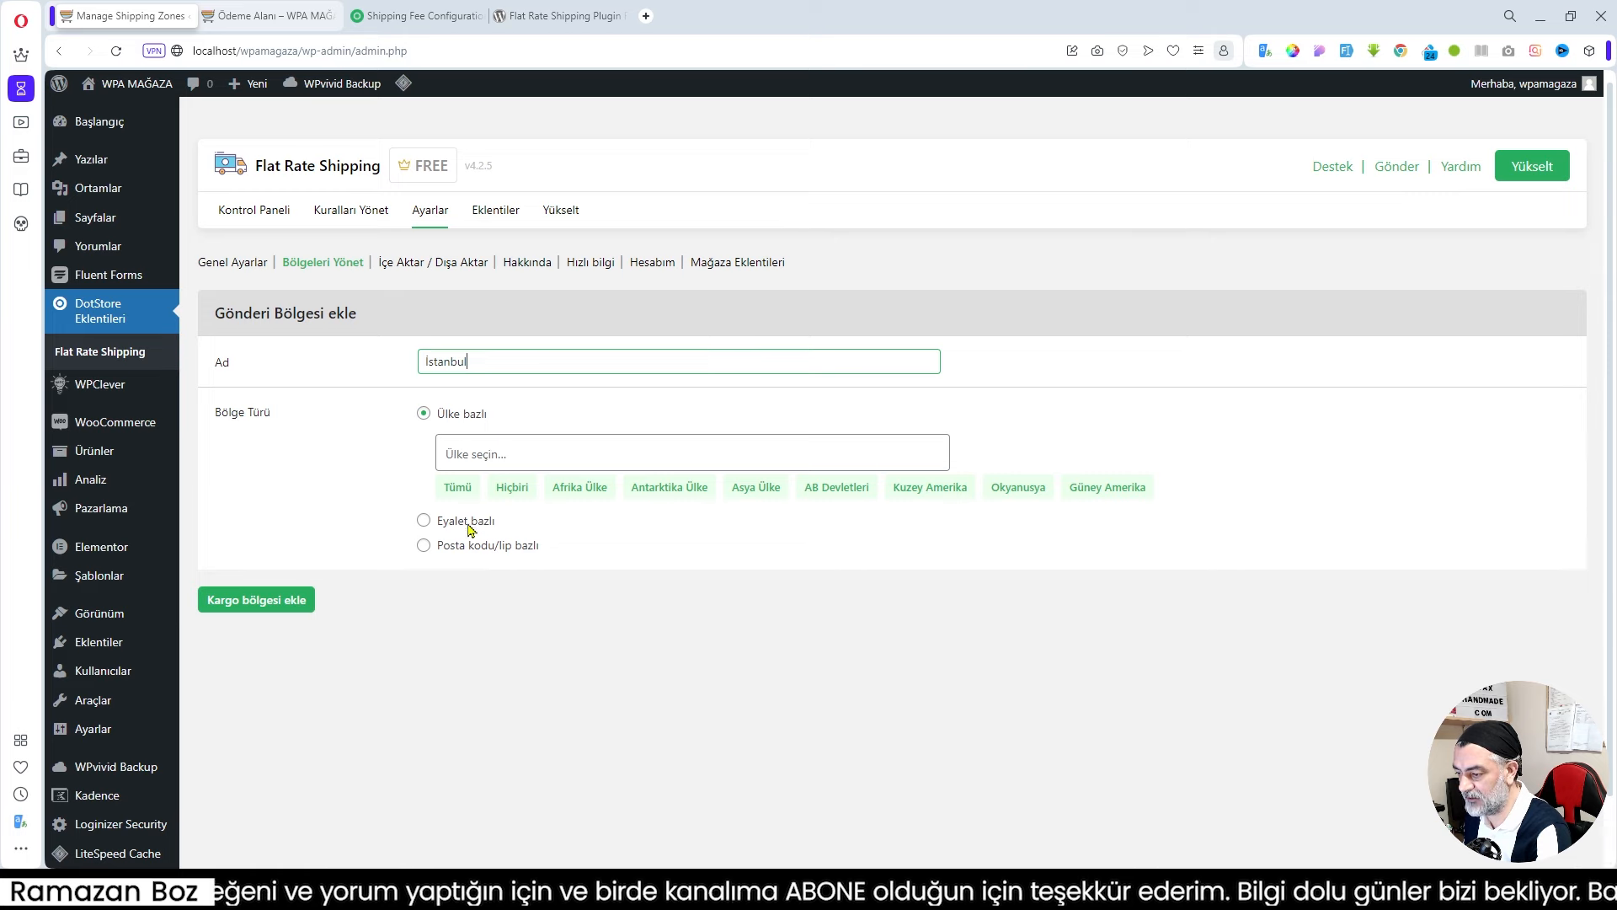
{"action": "left_click", "coordinate": [424, 521]}
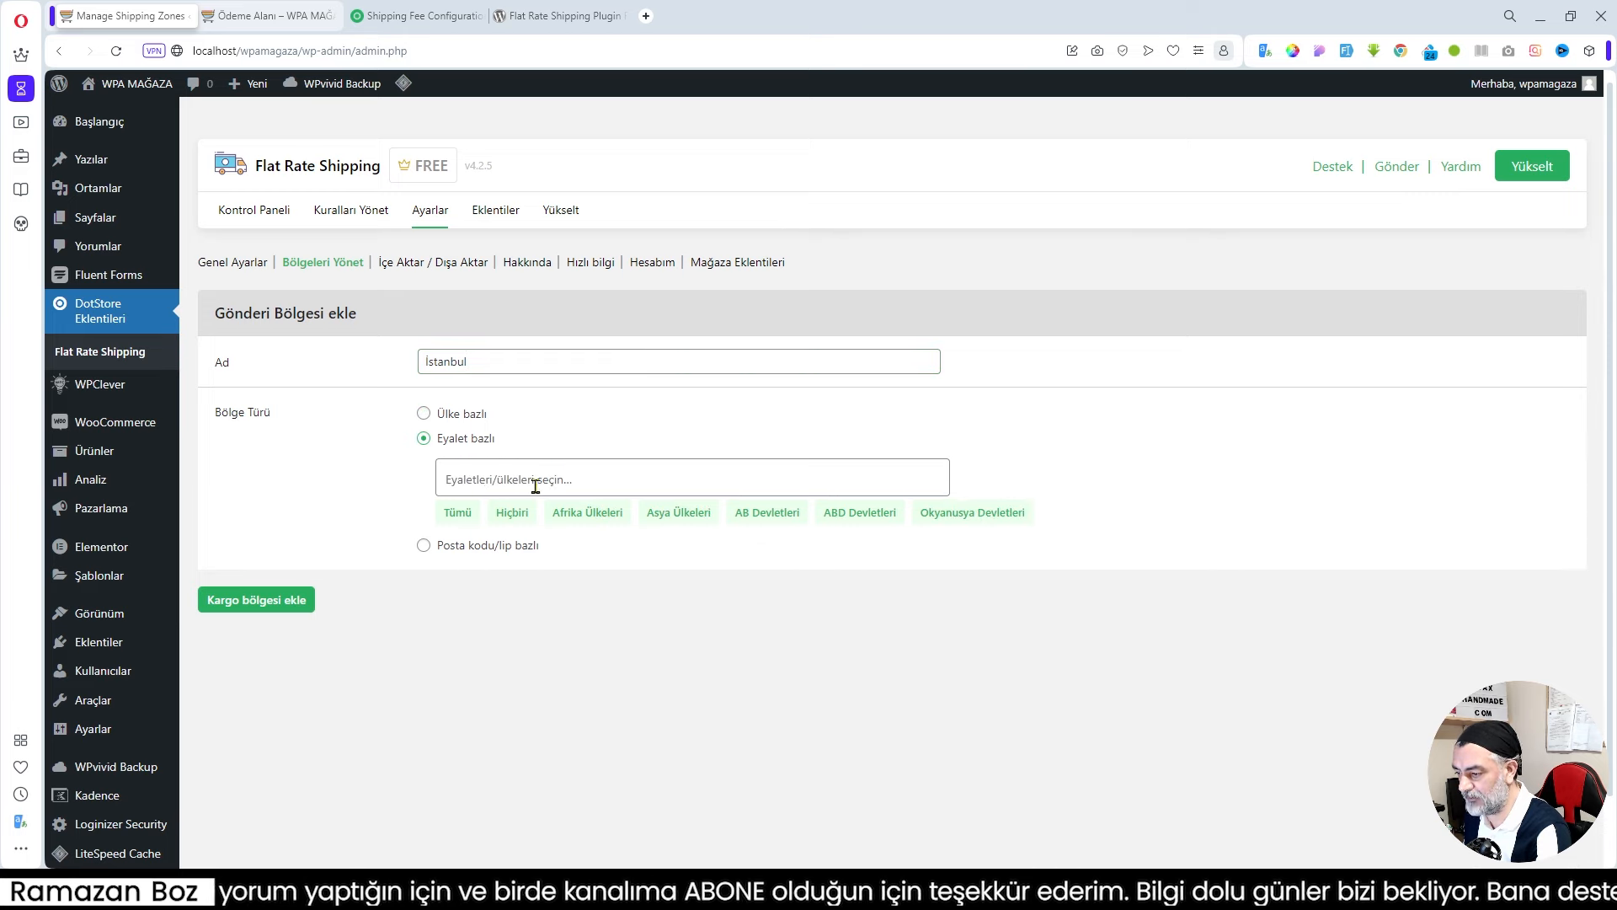
{"action": "left_click", "coordinate": [505, 483]}
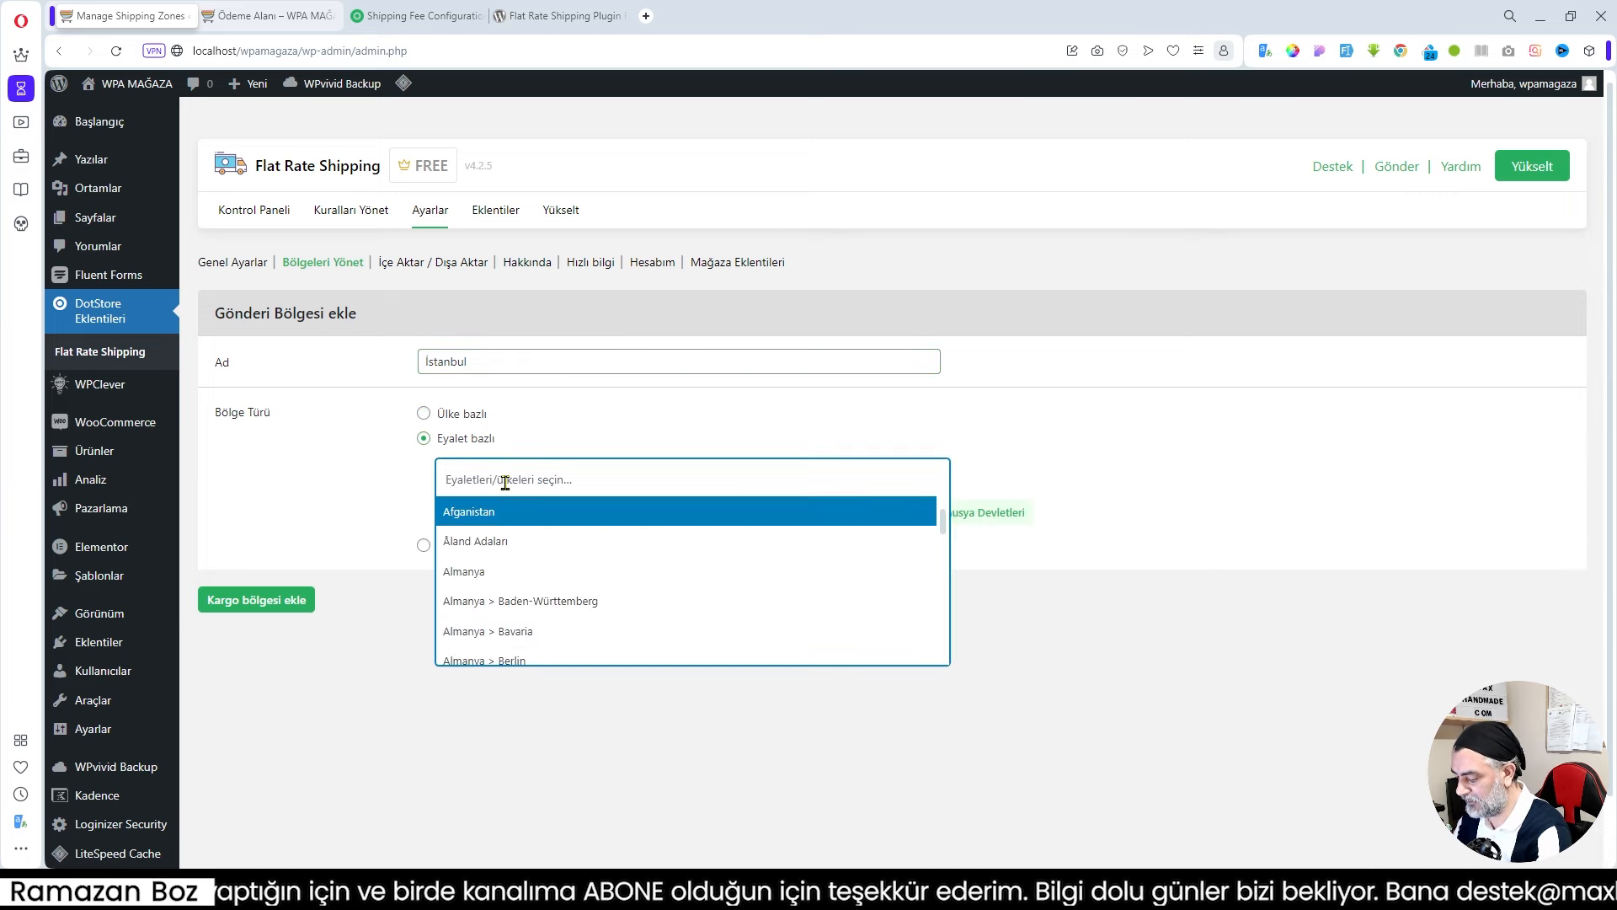
{"action": "type", "text": "Türki"}
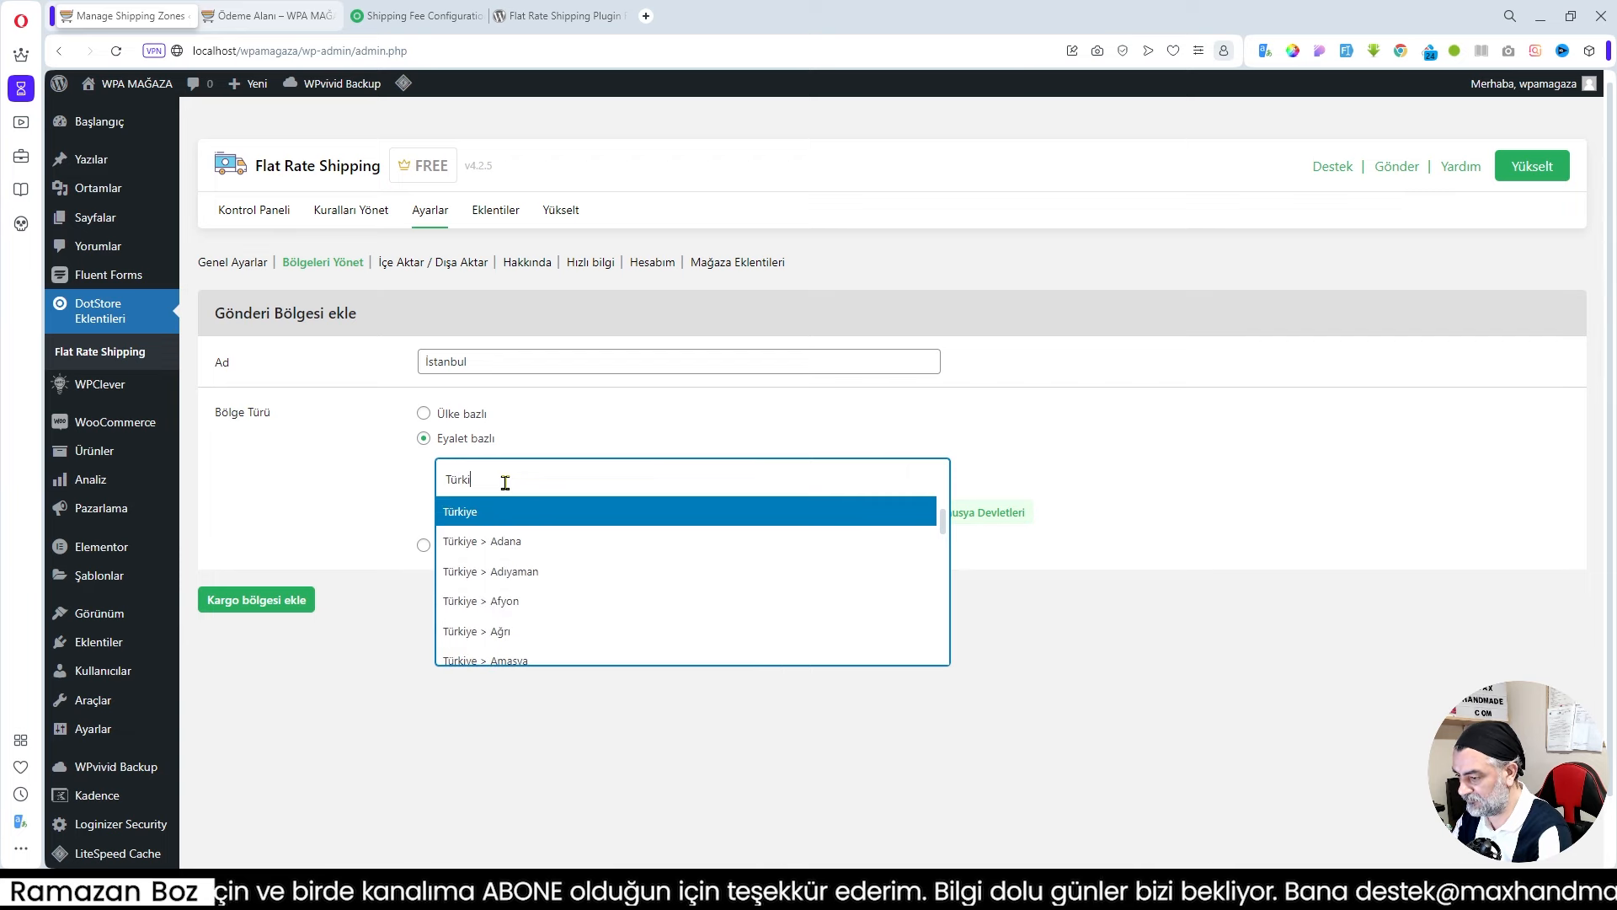
{"action": "scroll", "coordinate": [584, 559], "scroll_direction": "down", "scroll_amount": 6}
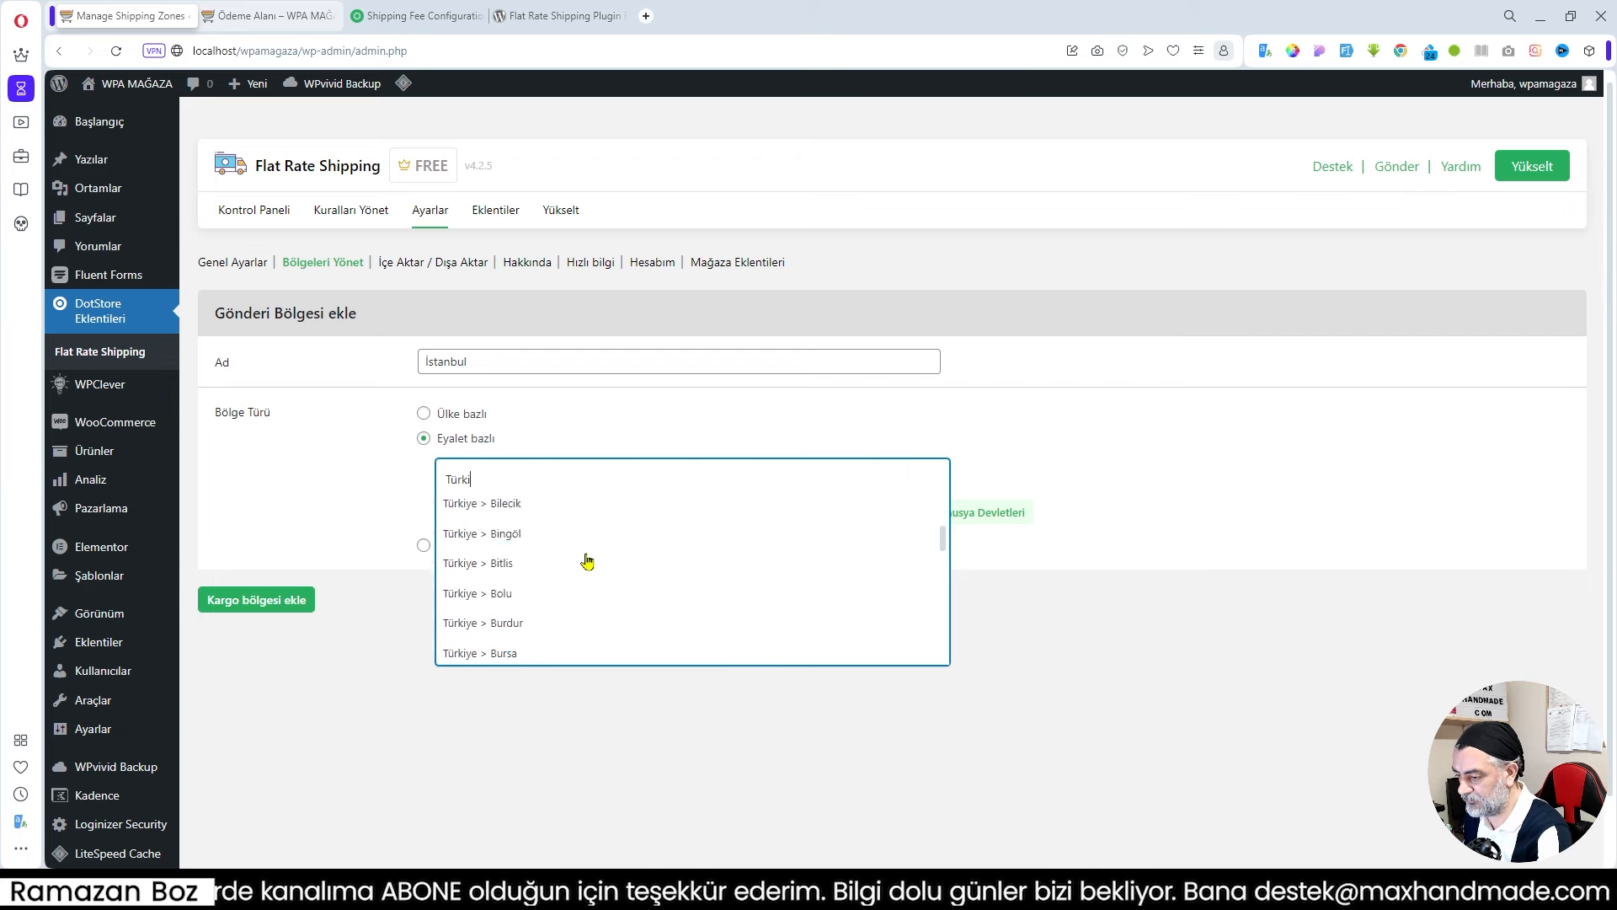
{"action": "scroll", "coordinate": [588, 560], "scroll_direction": "down", "scroll_amount": 5}
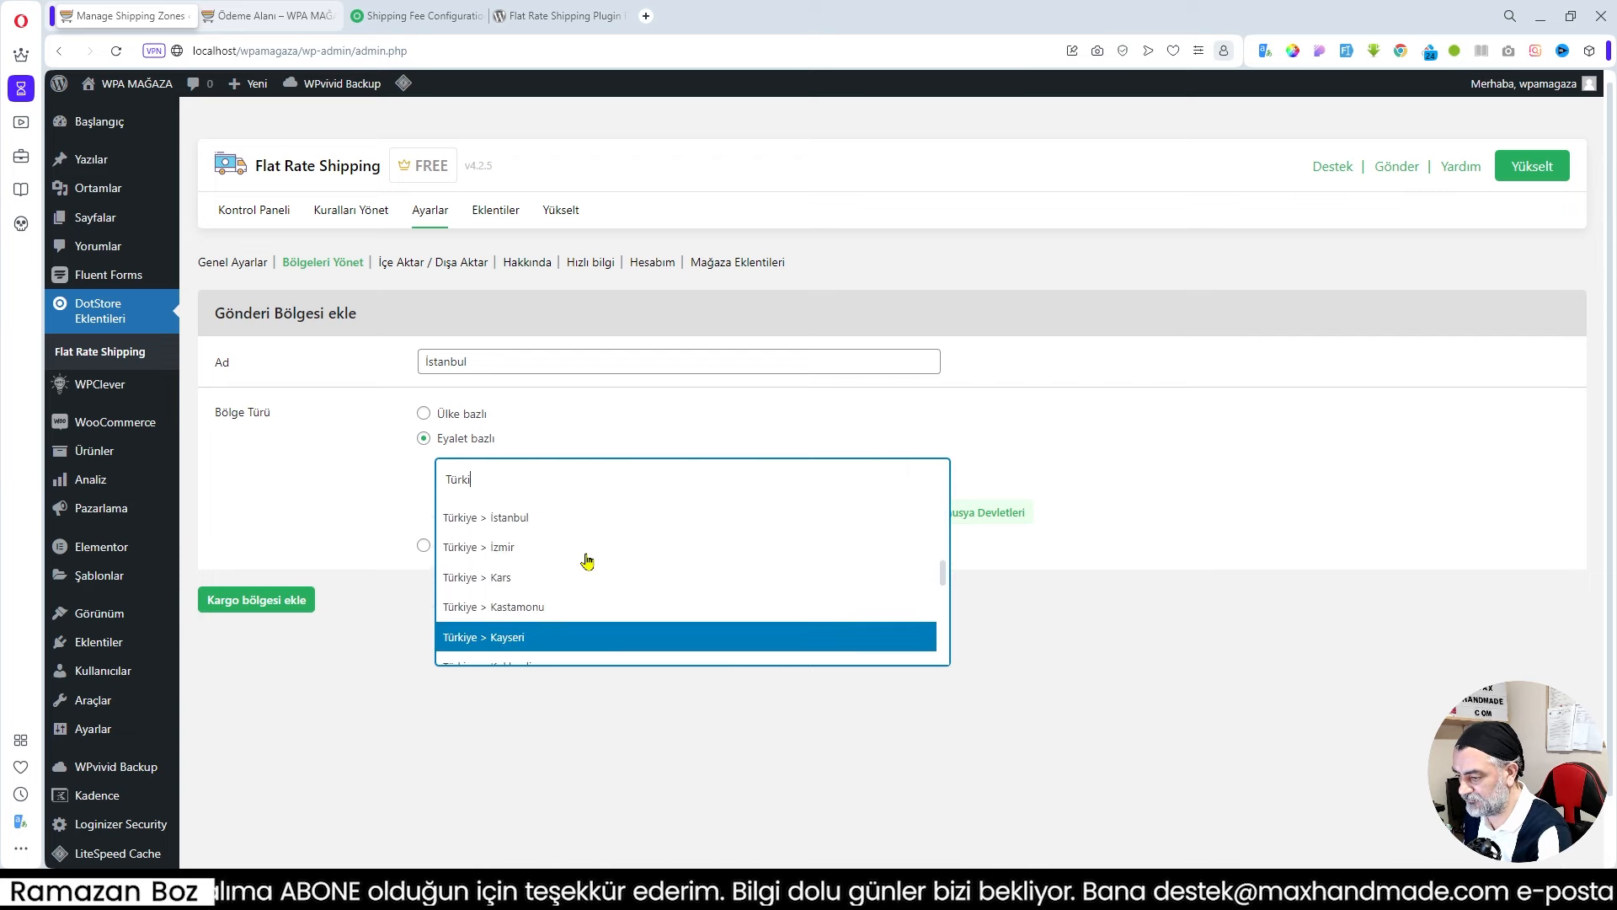
{"action": "left_click", "coordinate": [556, 517]}
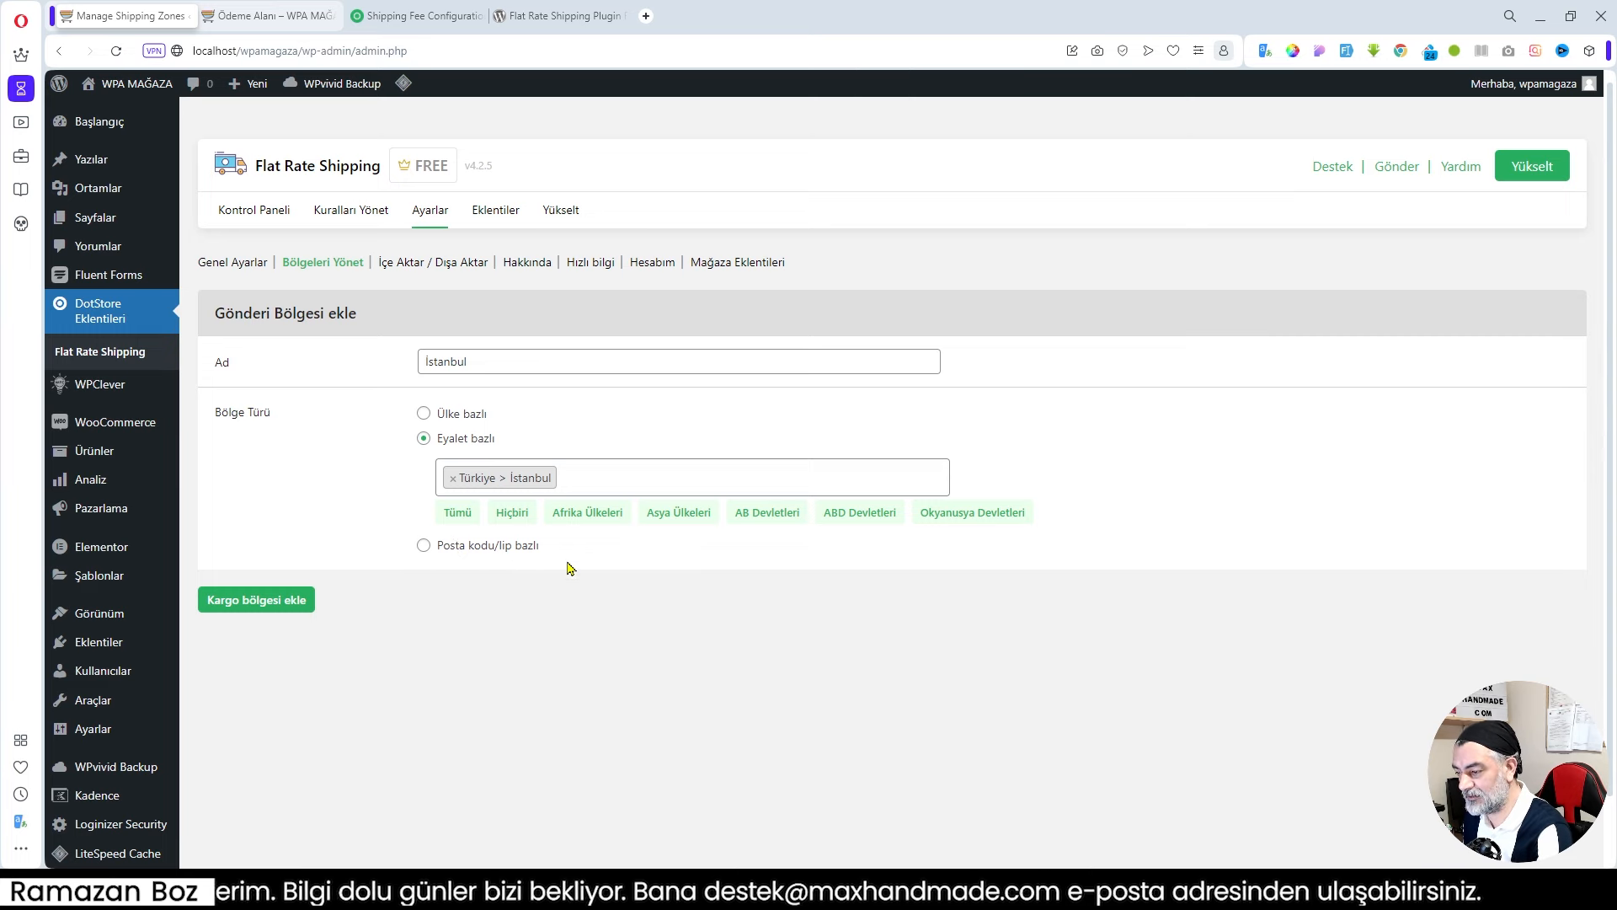
{"action": "left_click", "coordinate": [247, 601]}
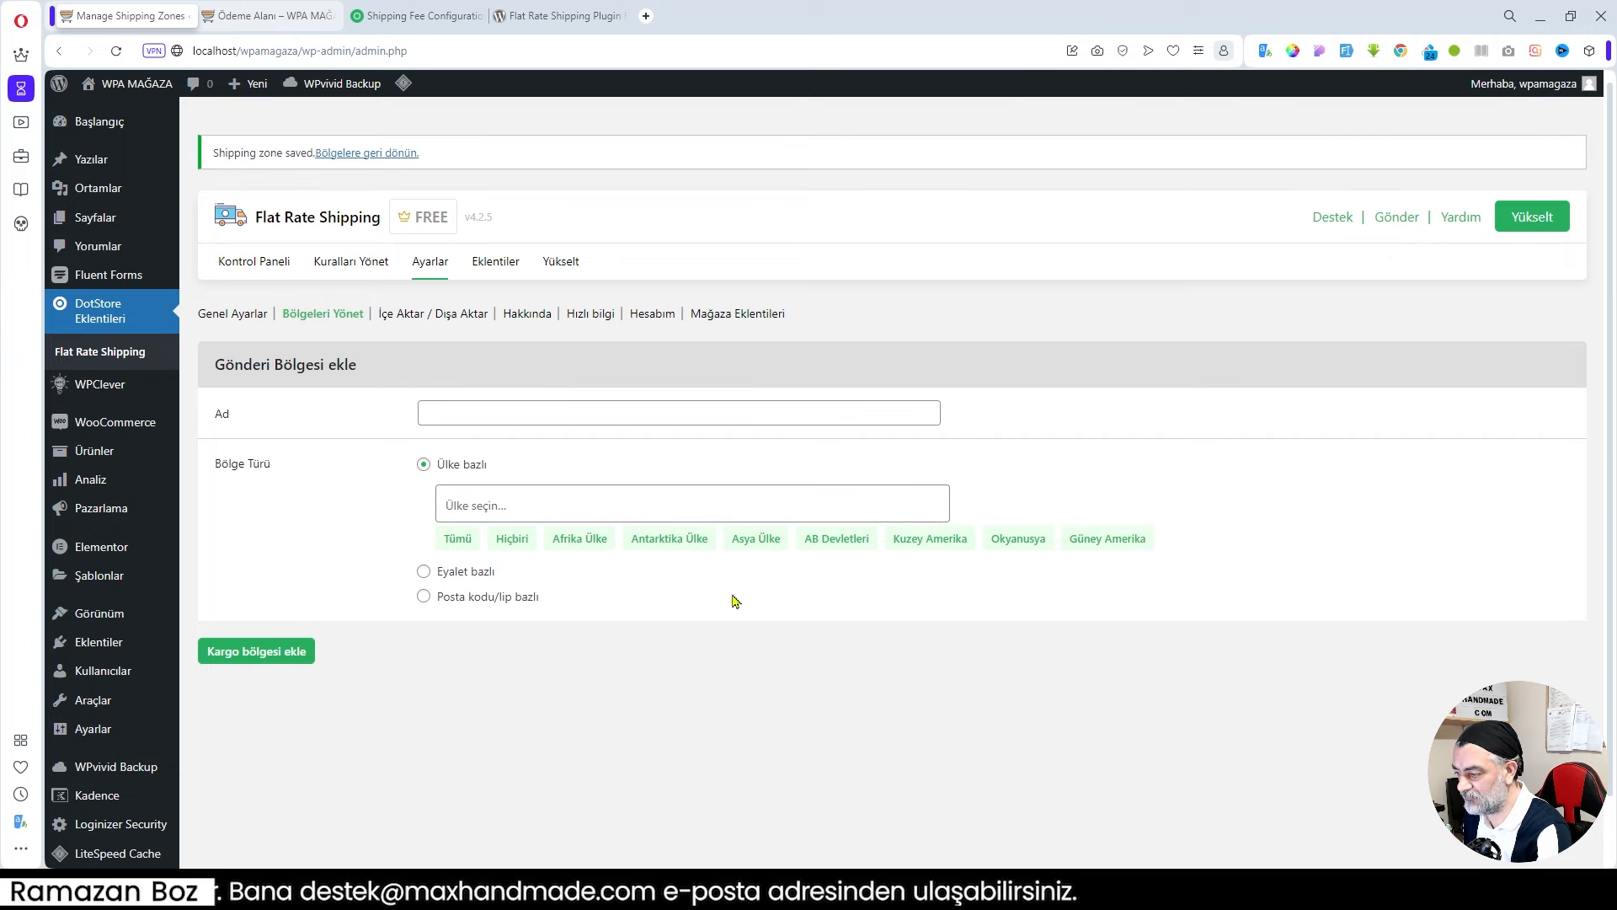
Add a country-based shipping zone named Almanya with Almanya as its country, and return to the zone list.
{"action": "left_click", "coordinate": [463, 414]}
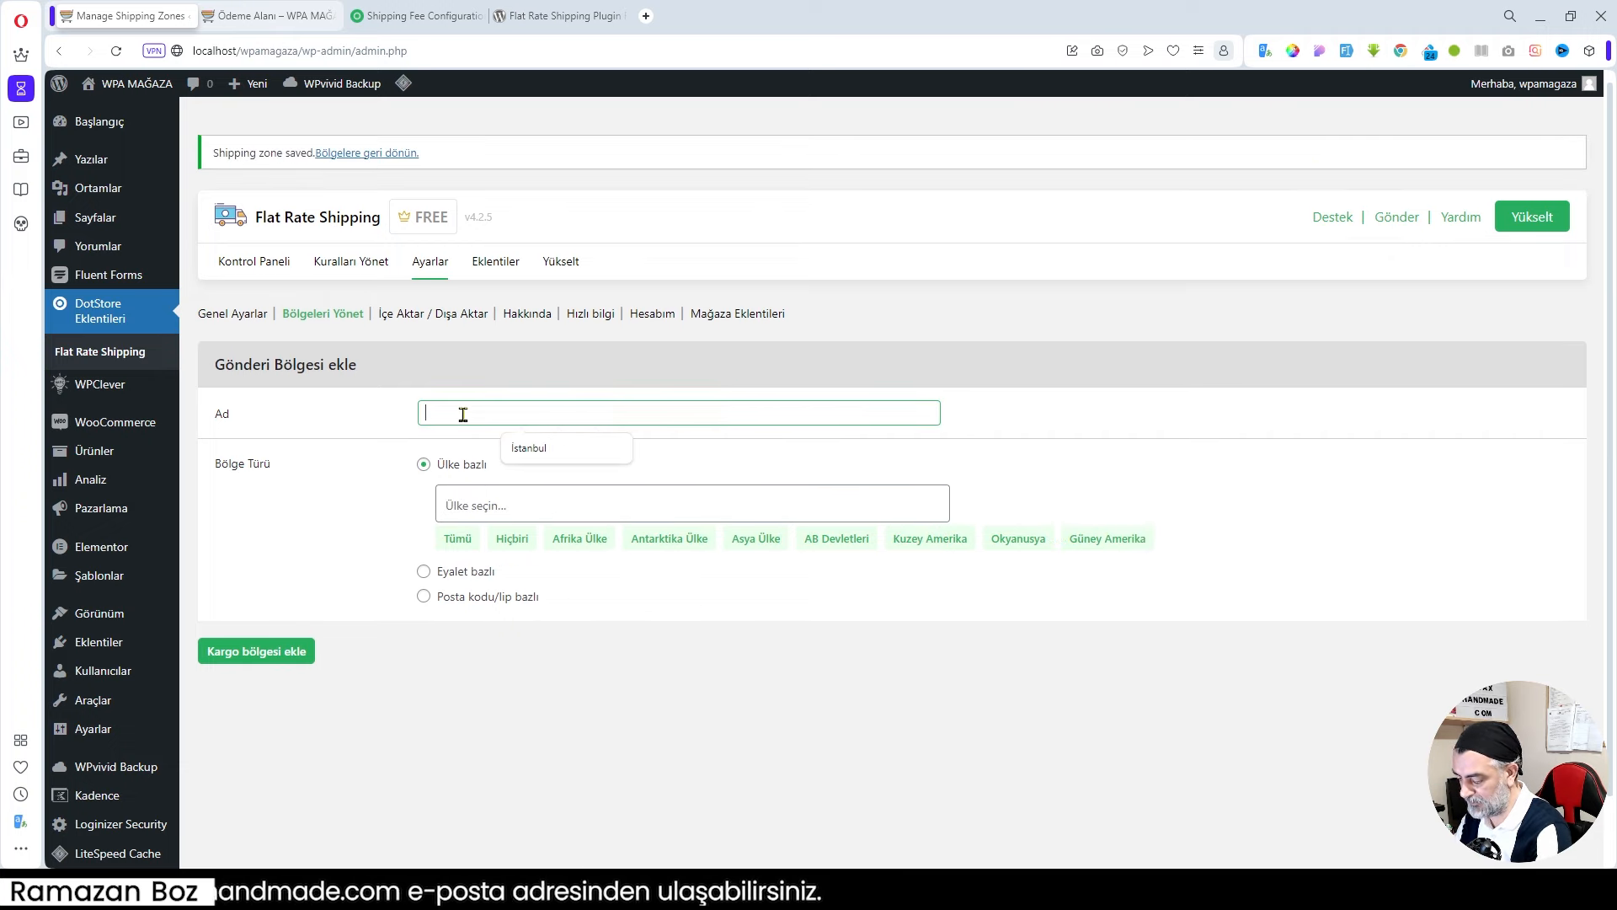
{"action": "type", "text": "Almanya"}
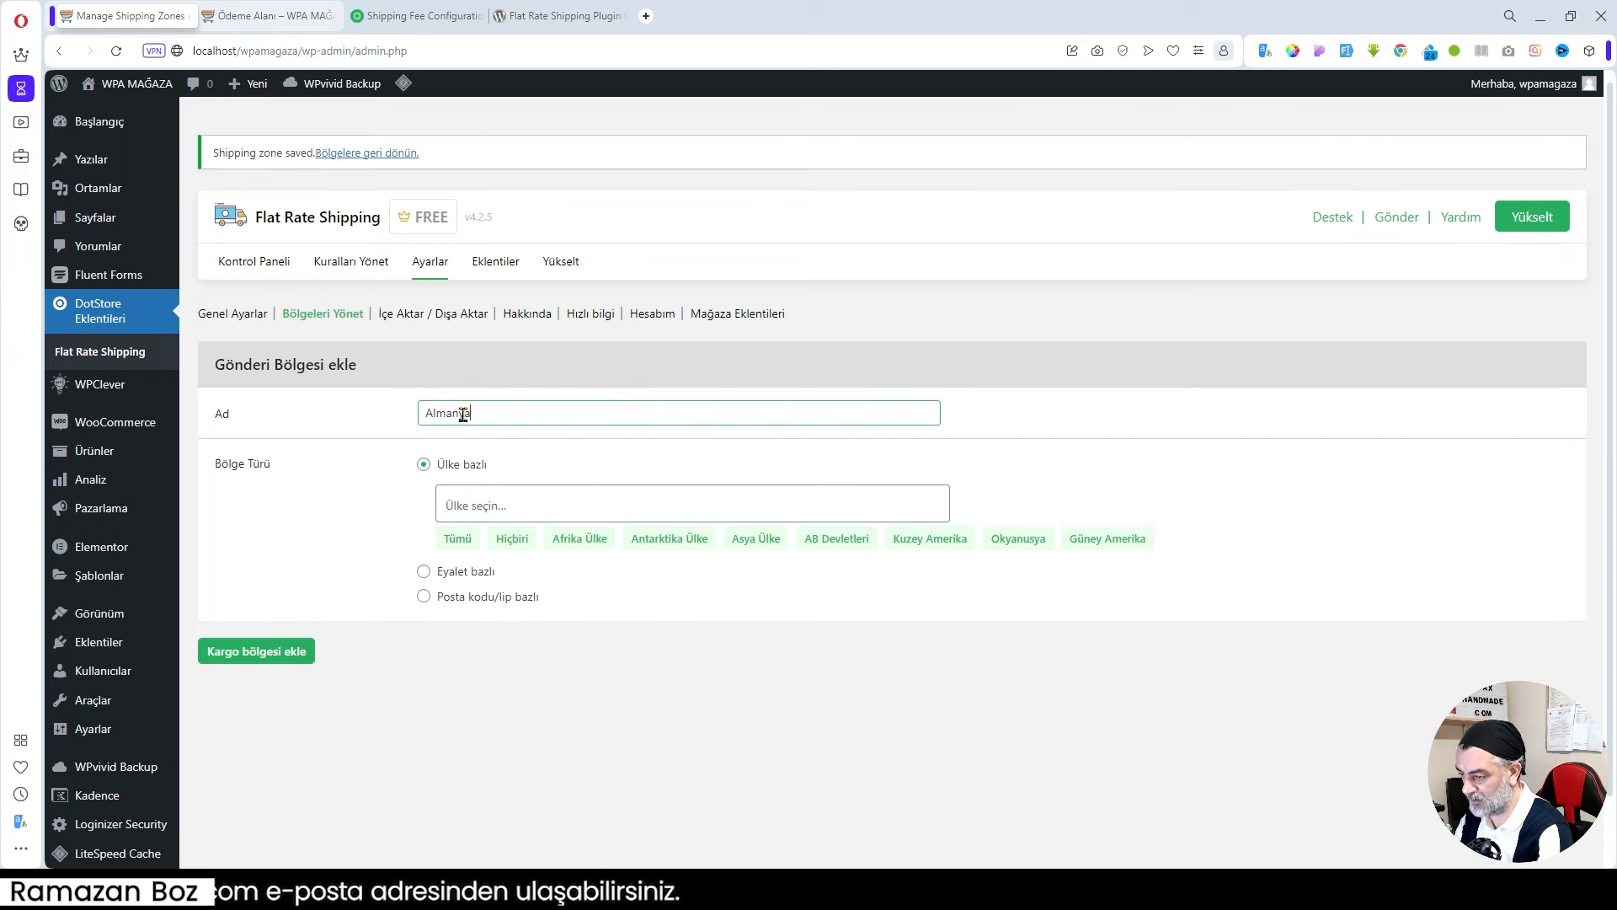
{"action": "left_click", "coordinate": [480, 502]}
{"action": "type", "text": "Al"}
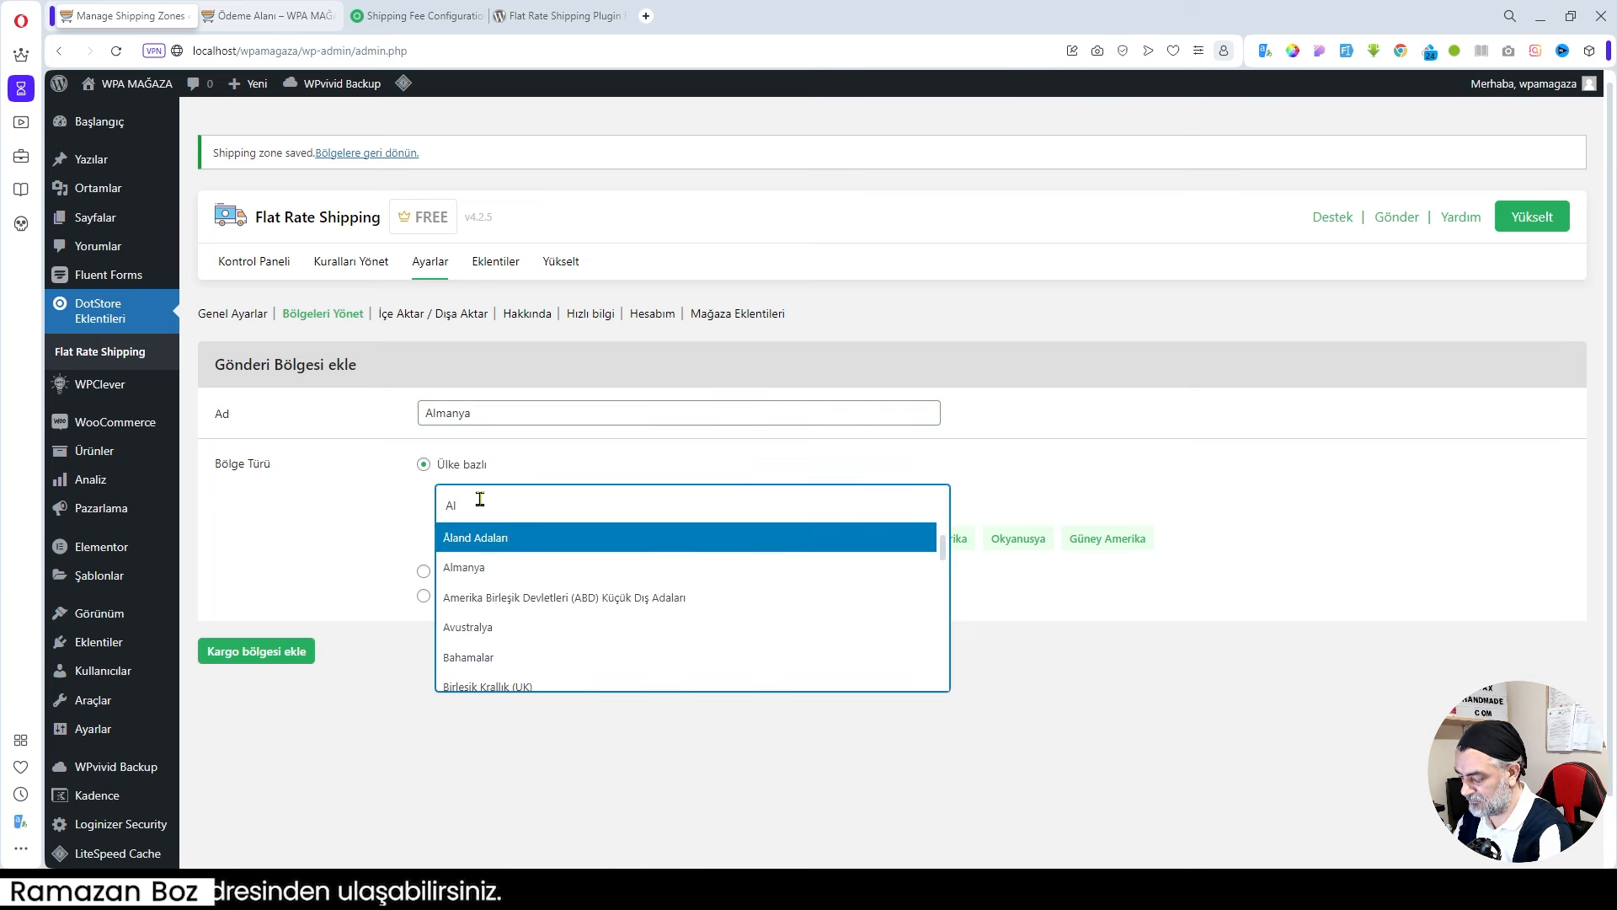
{"action": "left_click", "coordinate": [471, 573]}
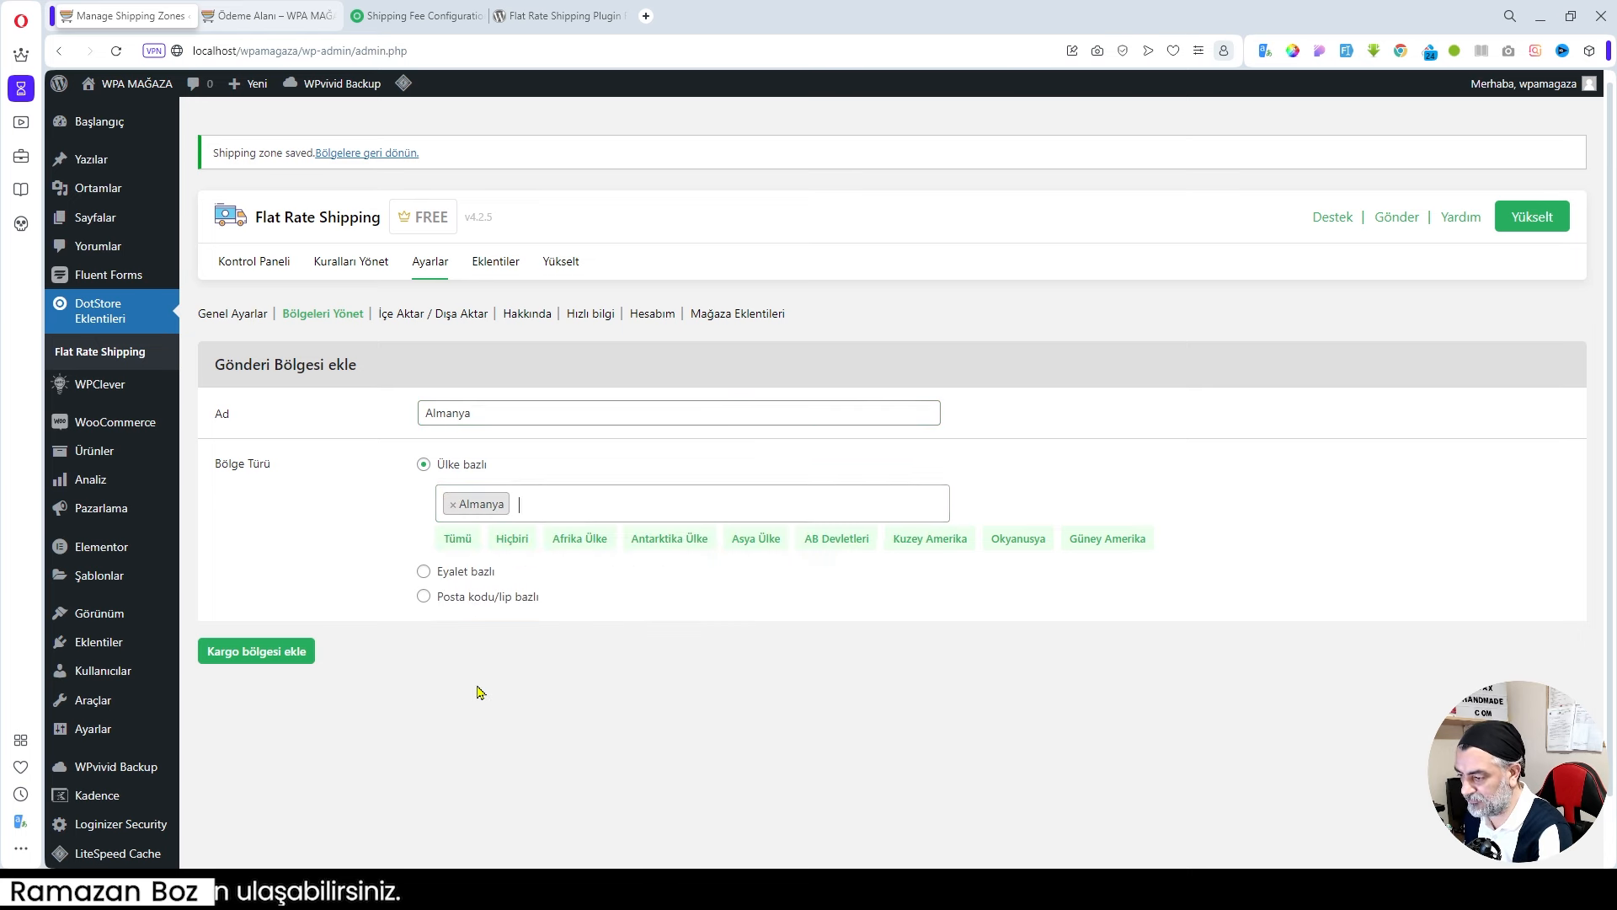
{"action": "left_click", "coordinate": [255, 653]}
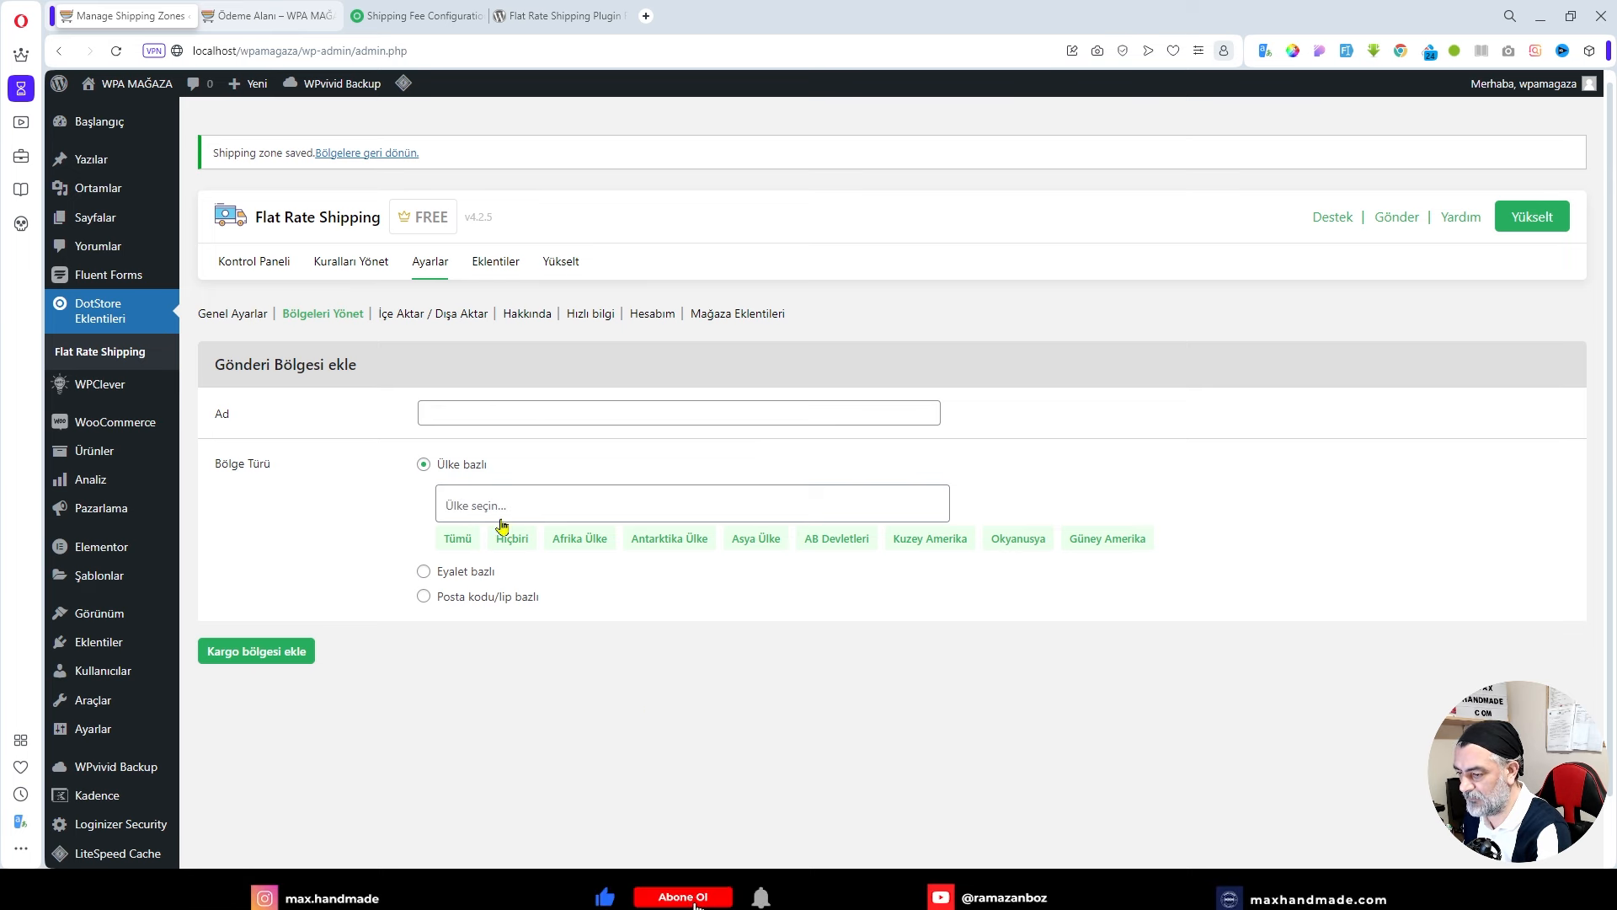
{"action": "left_click", "coordinate": [319, 323]}
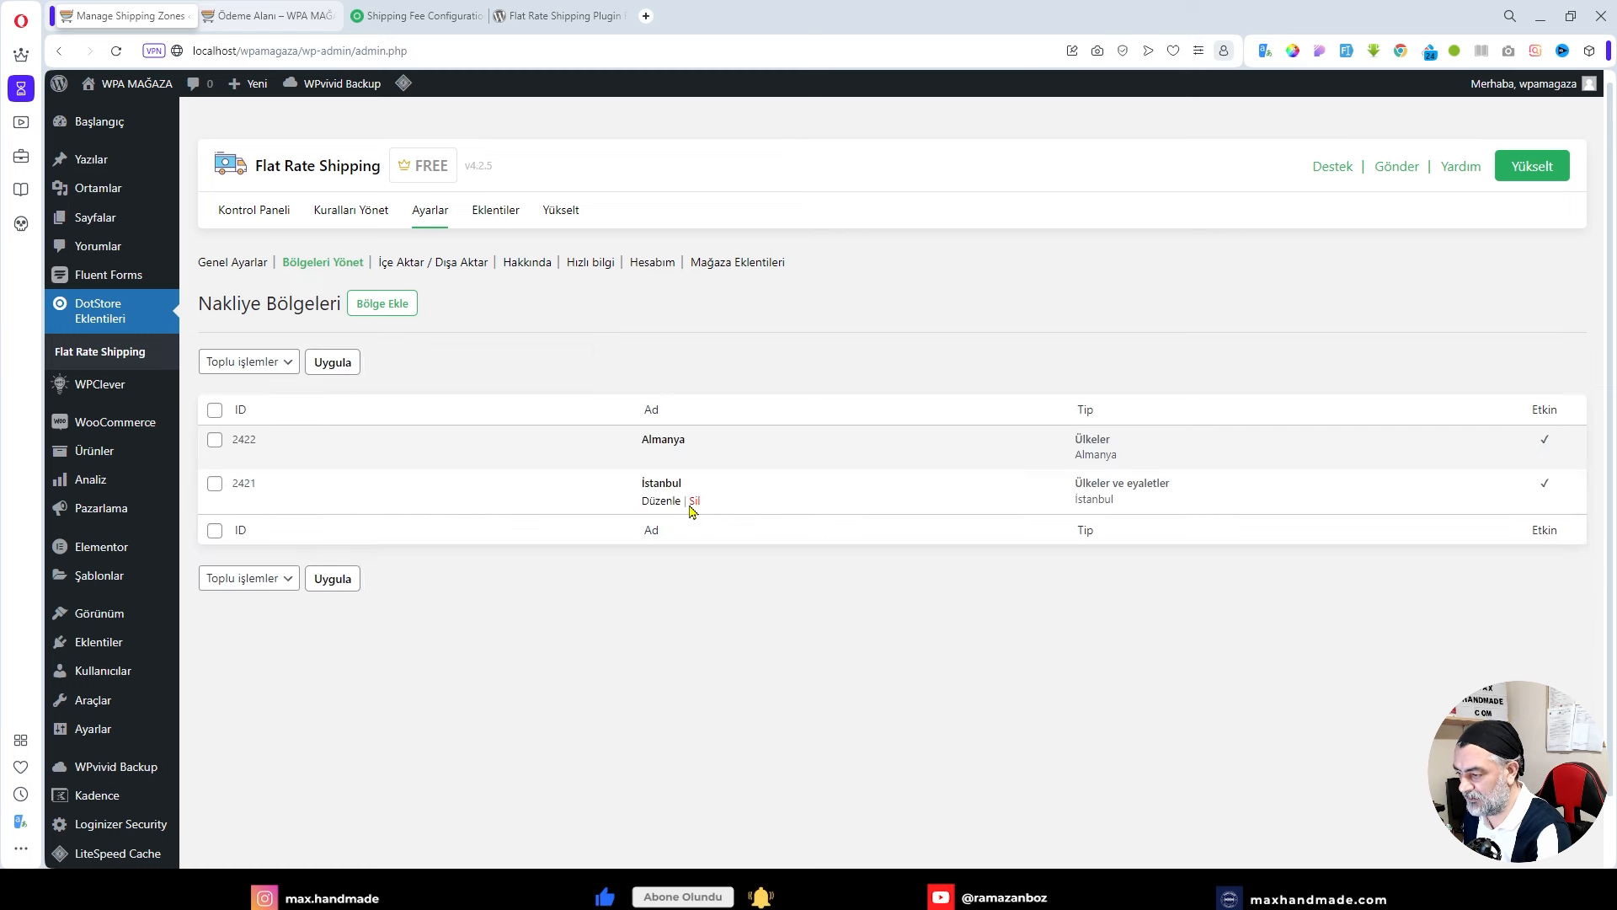
Review the plugin's import/export options for zones and shipping methods, and read through its getting started guide.
{"action": "left_click", "coordinate": [422, 268]}
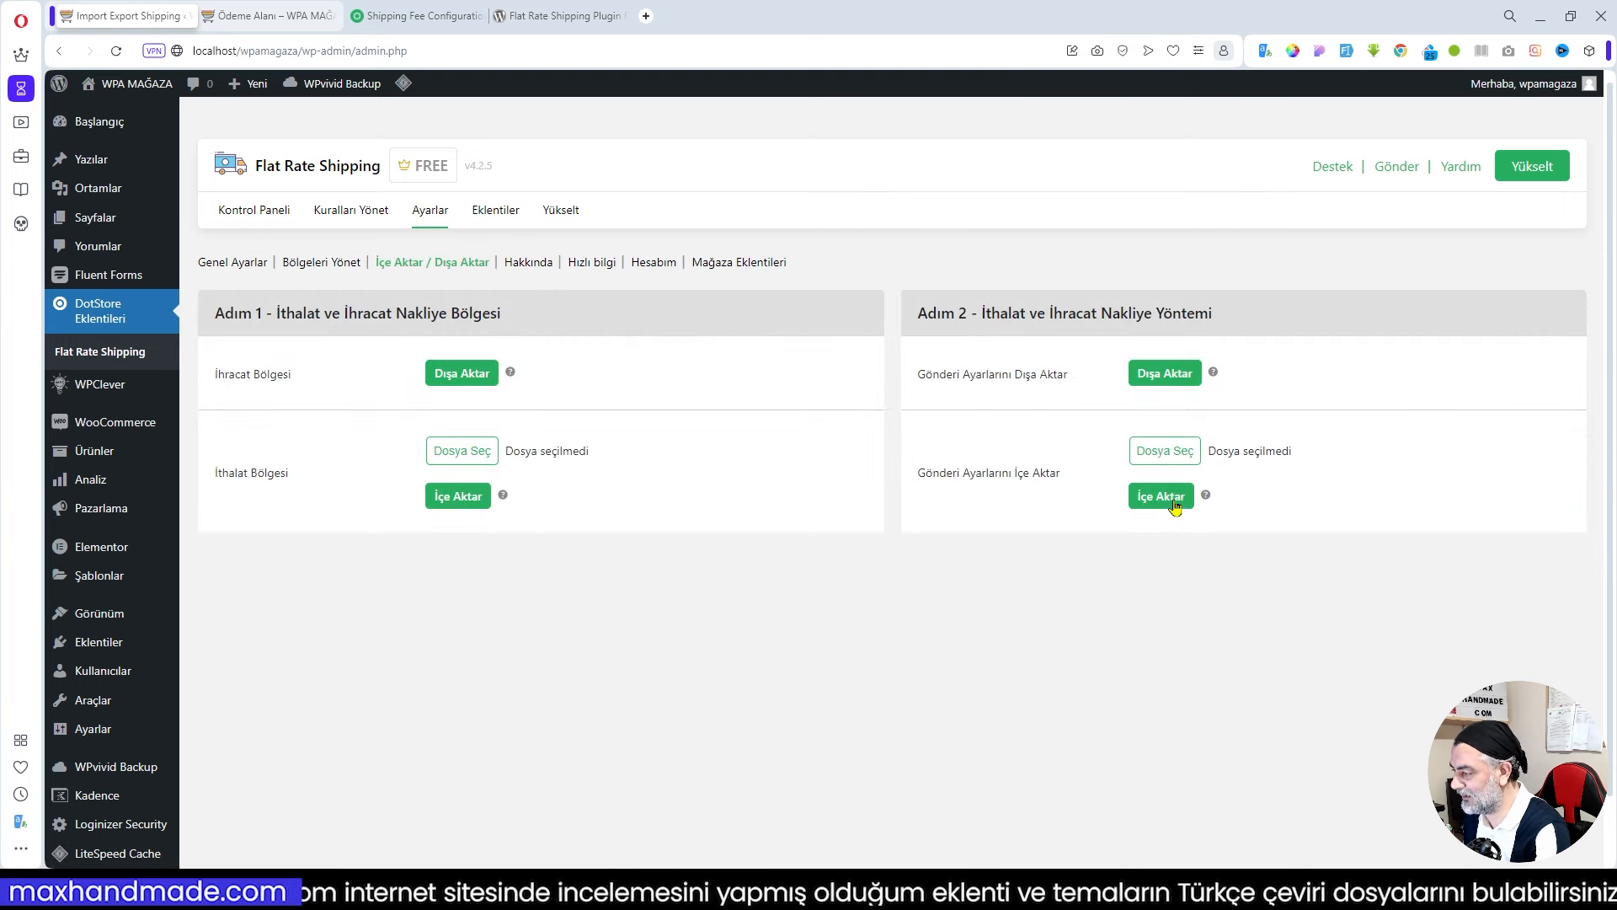
{"action": "left_click", "coordinate": [535, 267]}
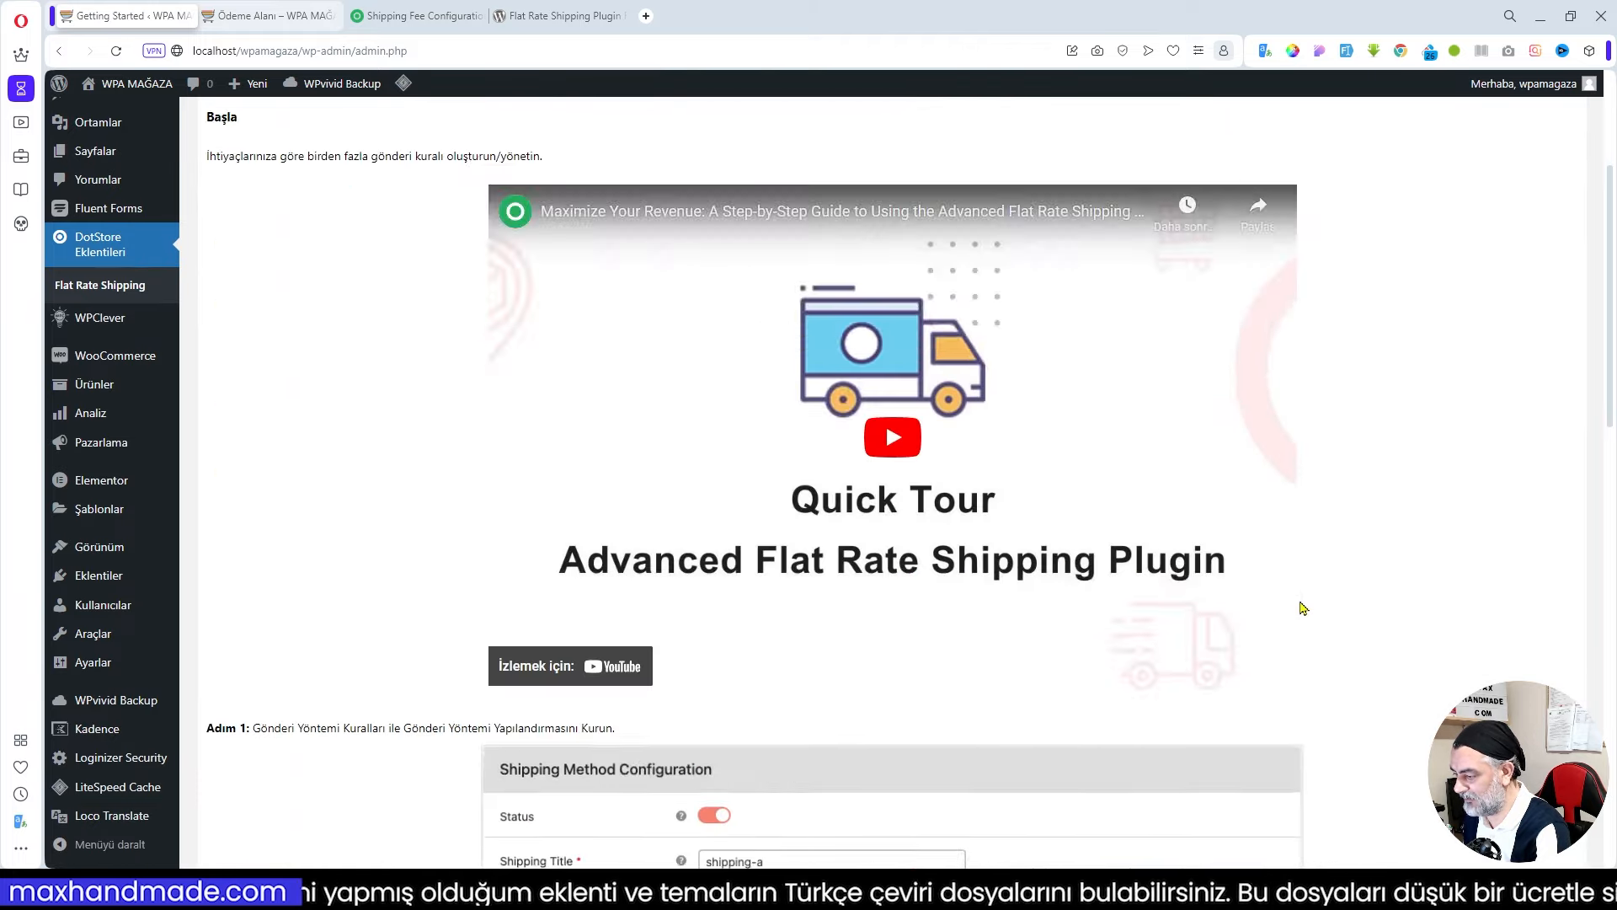
{"action": "scroll", "coordinate": [1301, 607], "scroll_direction": "down", "scroll_amount": 5}
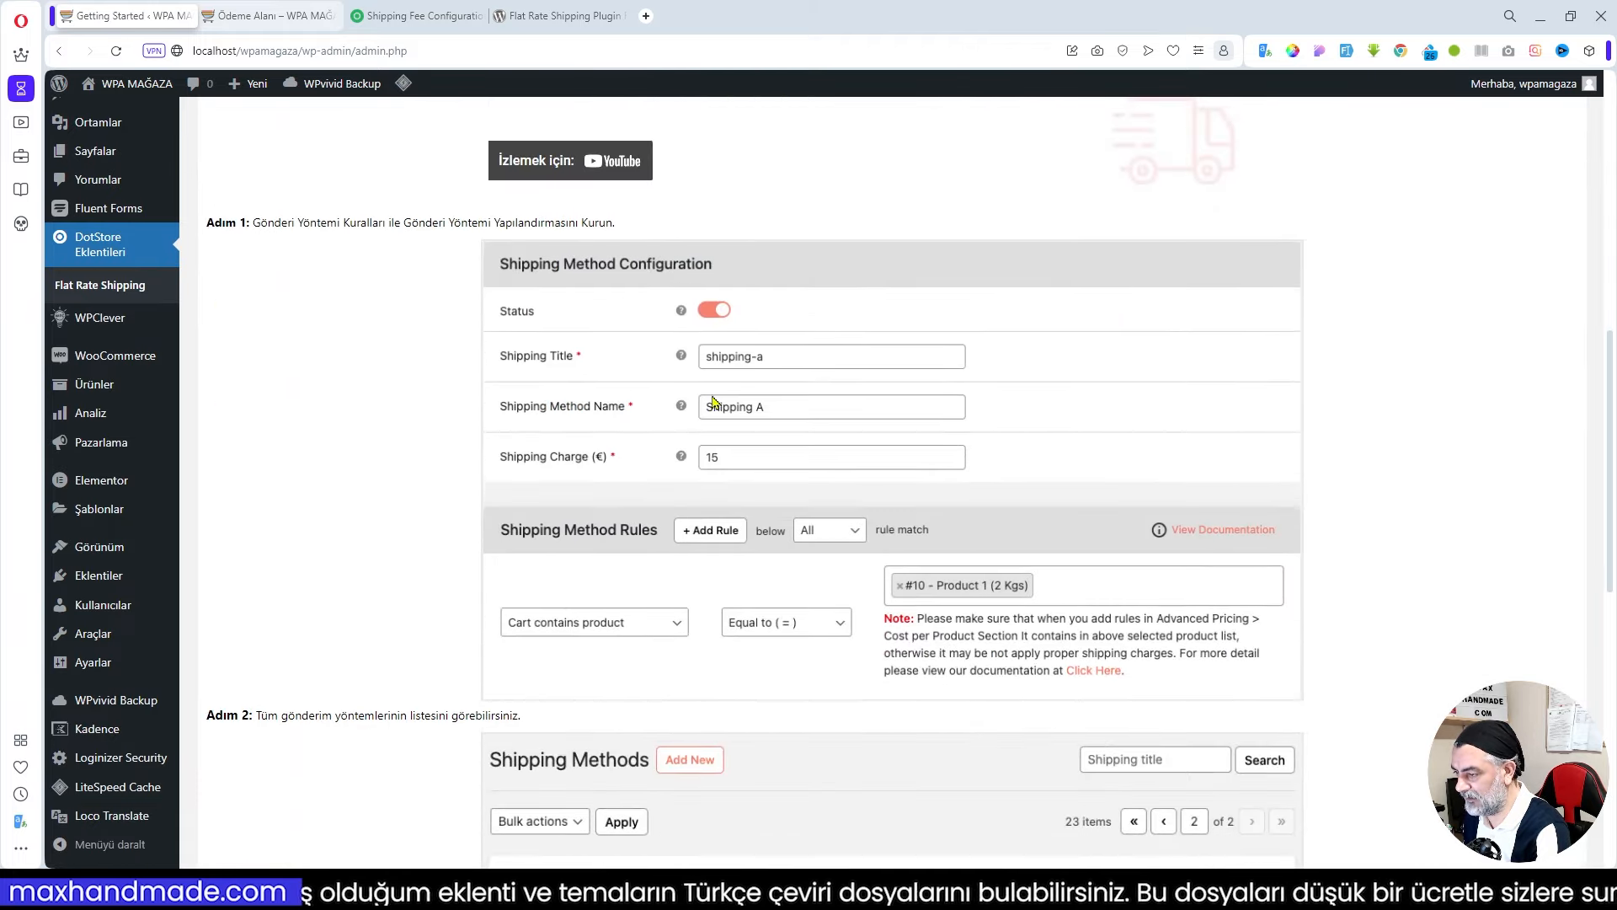
{"action": "scroll", "coordinate": [830, 443], "scroll_direction": "down", "scroll_amount": 4}
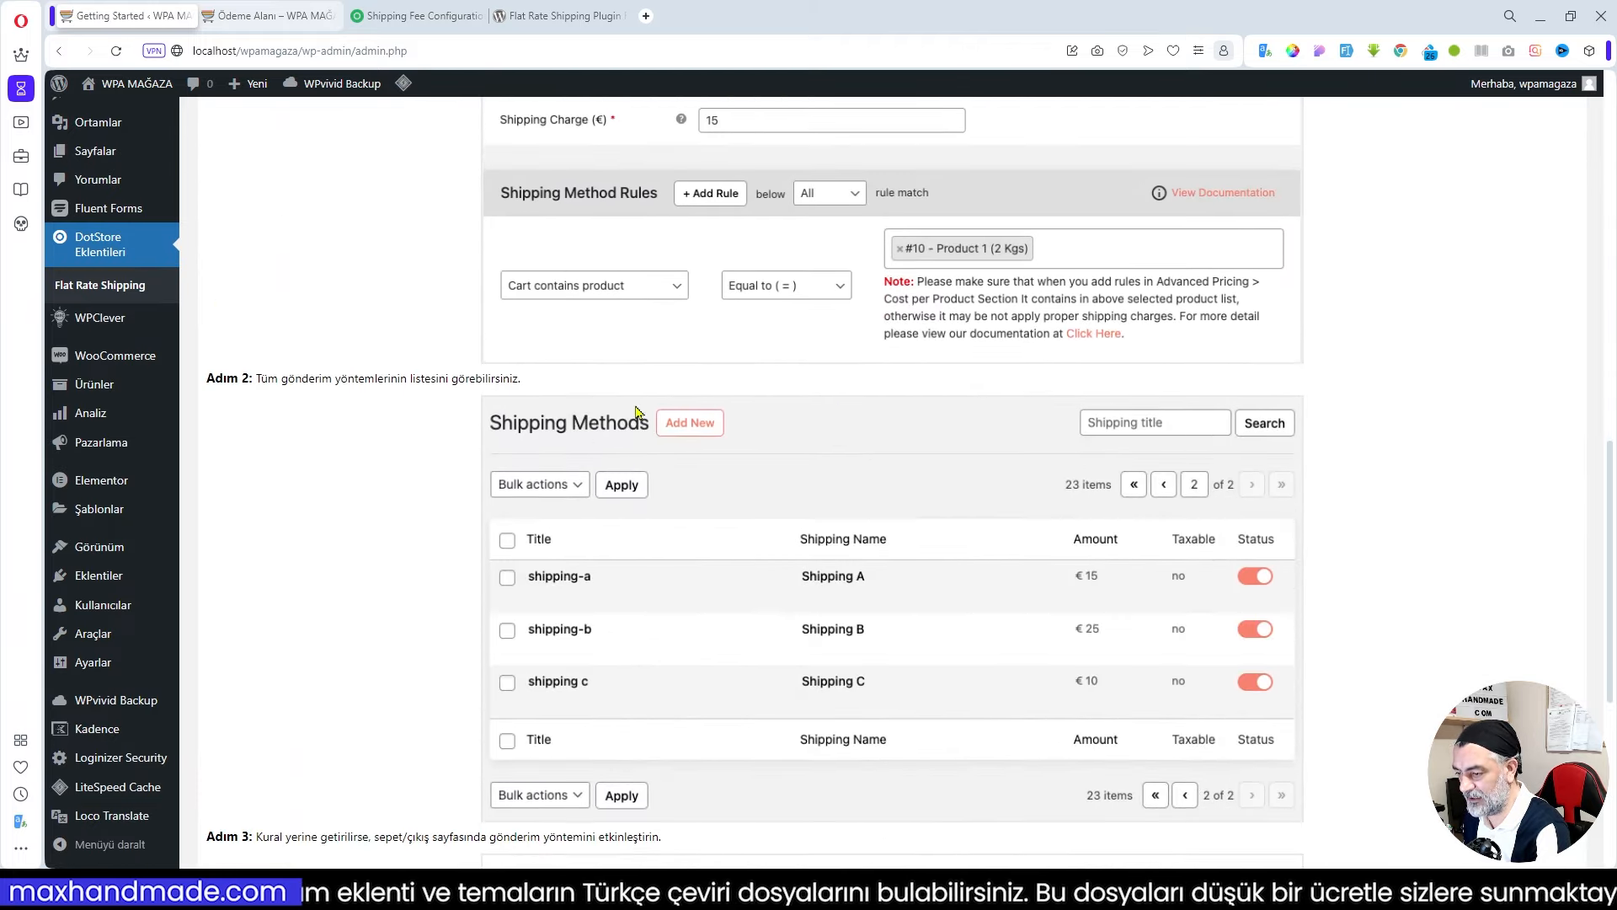
Read the rest of the getting started guide, and check the plugin's quick info and account pages.
{"action": "scroll", "coordinate": [935, 409], "scroll_direction": "down", "scroll_amount": 5}
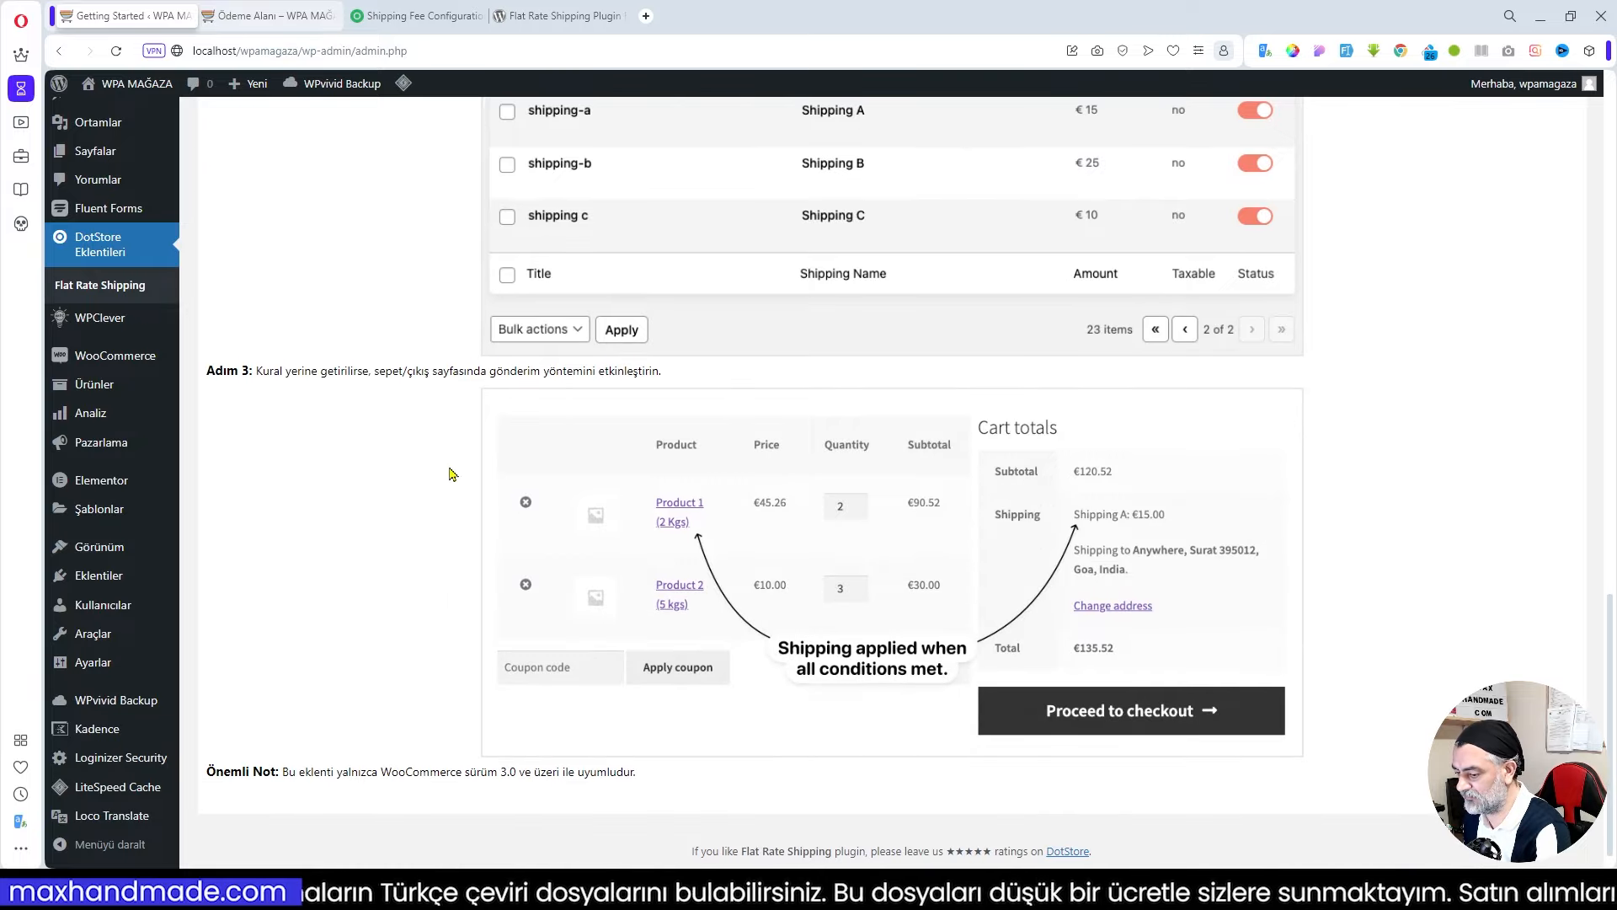
{"action": "scroll", "coordinate": [847, 567], "scroll_direction": "up", "scroll_amount": 2}
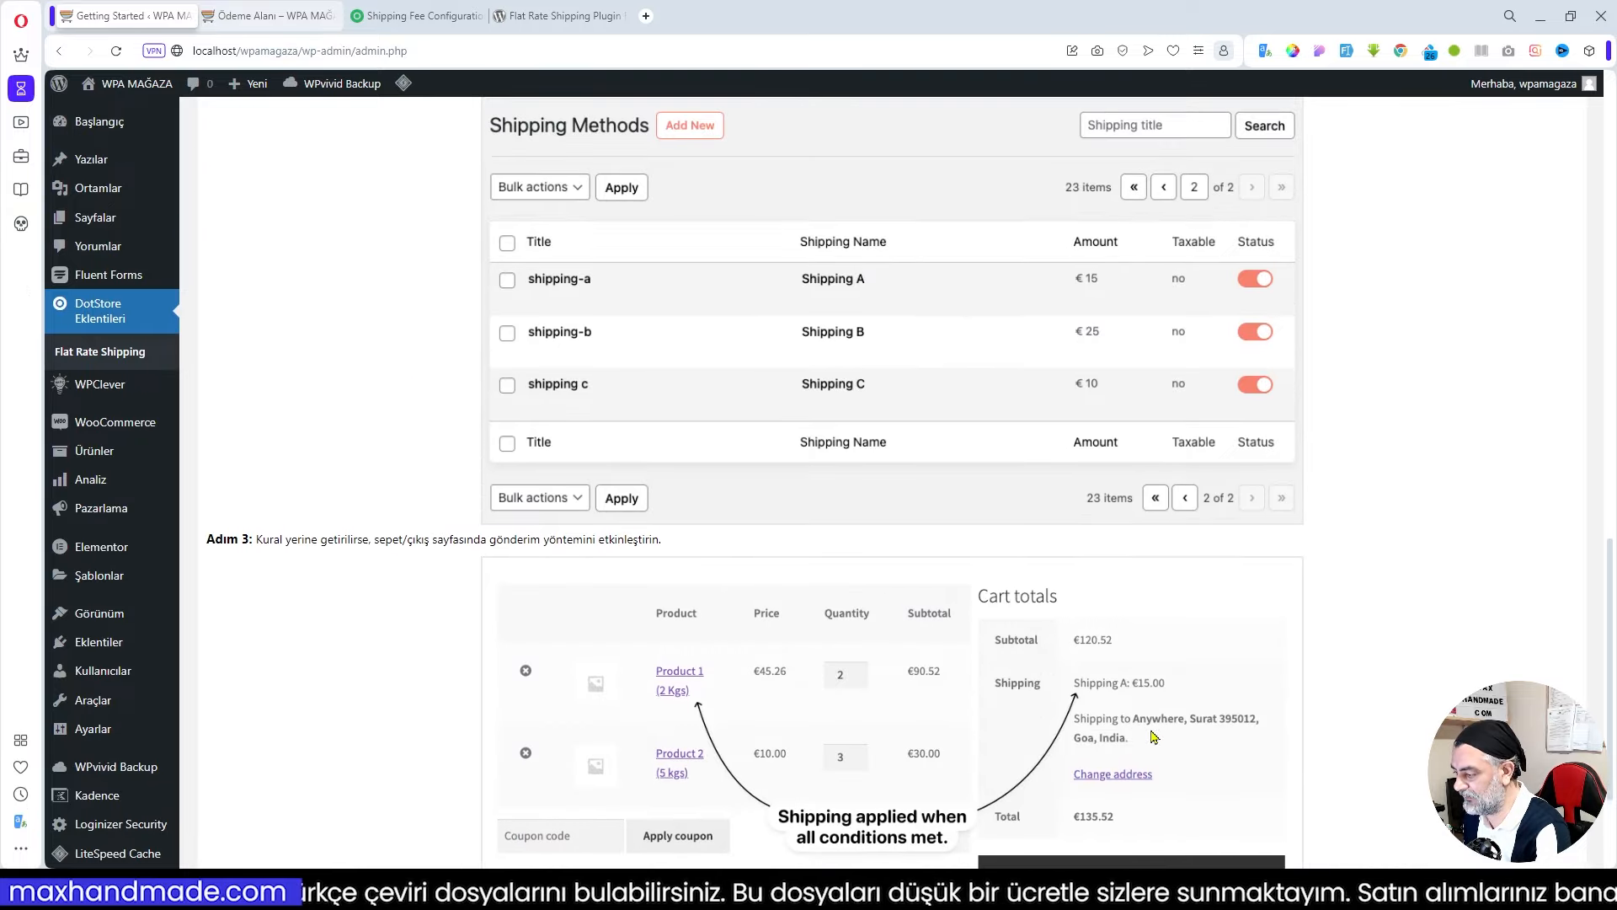
{"action": "scroll", "coordinate": [839, 593], "scroll_direction": "up", "scroll_amount": 10}
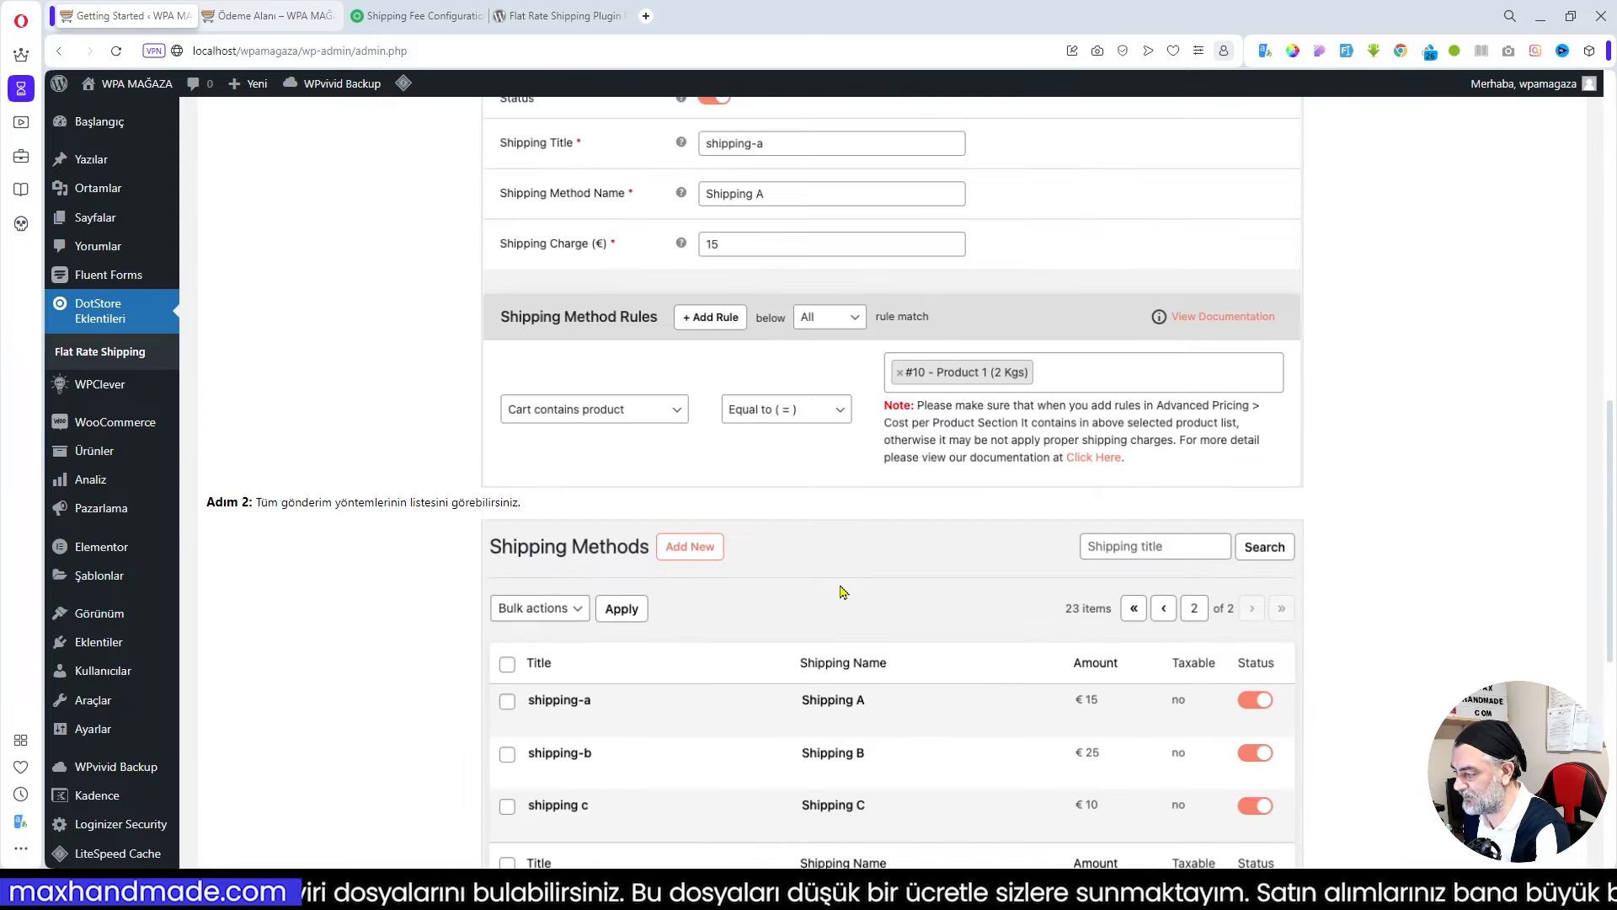
{"action": "scroll", "coordinate": [855, 592], "scroll_direction": "up", "scroll_amount": 7}
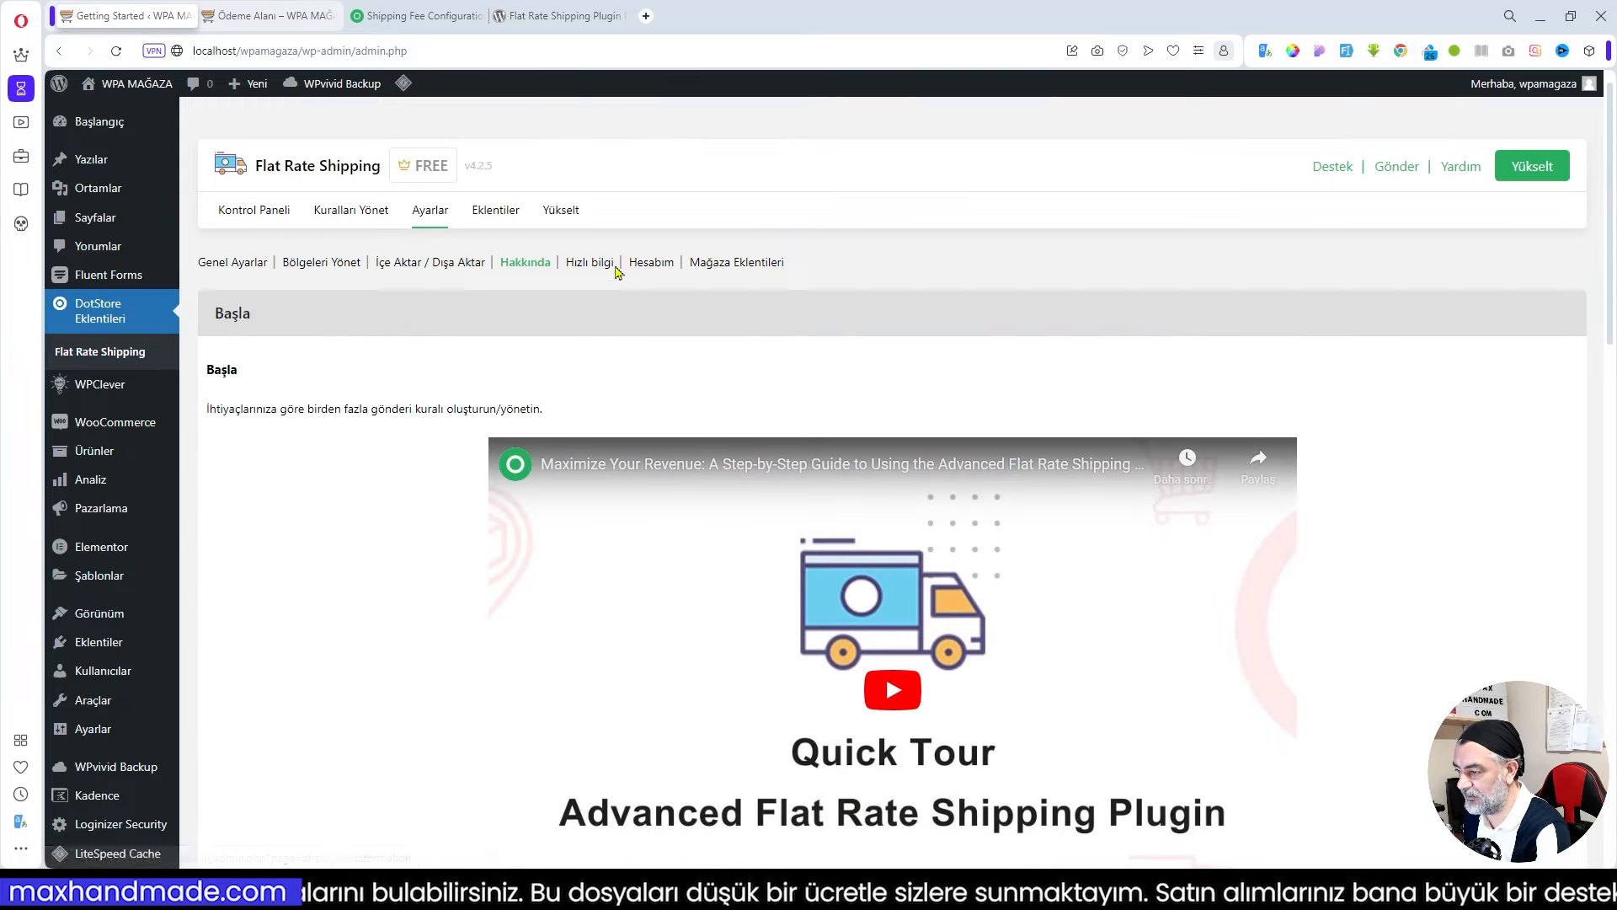
{"action": "left_click", "coordinate": [584, 264]}
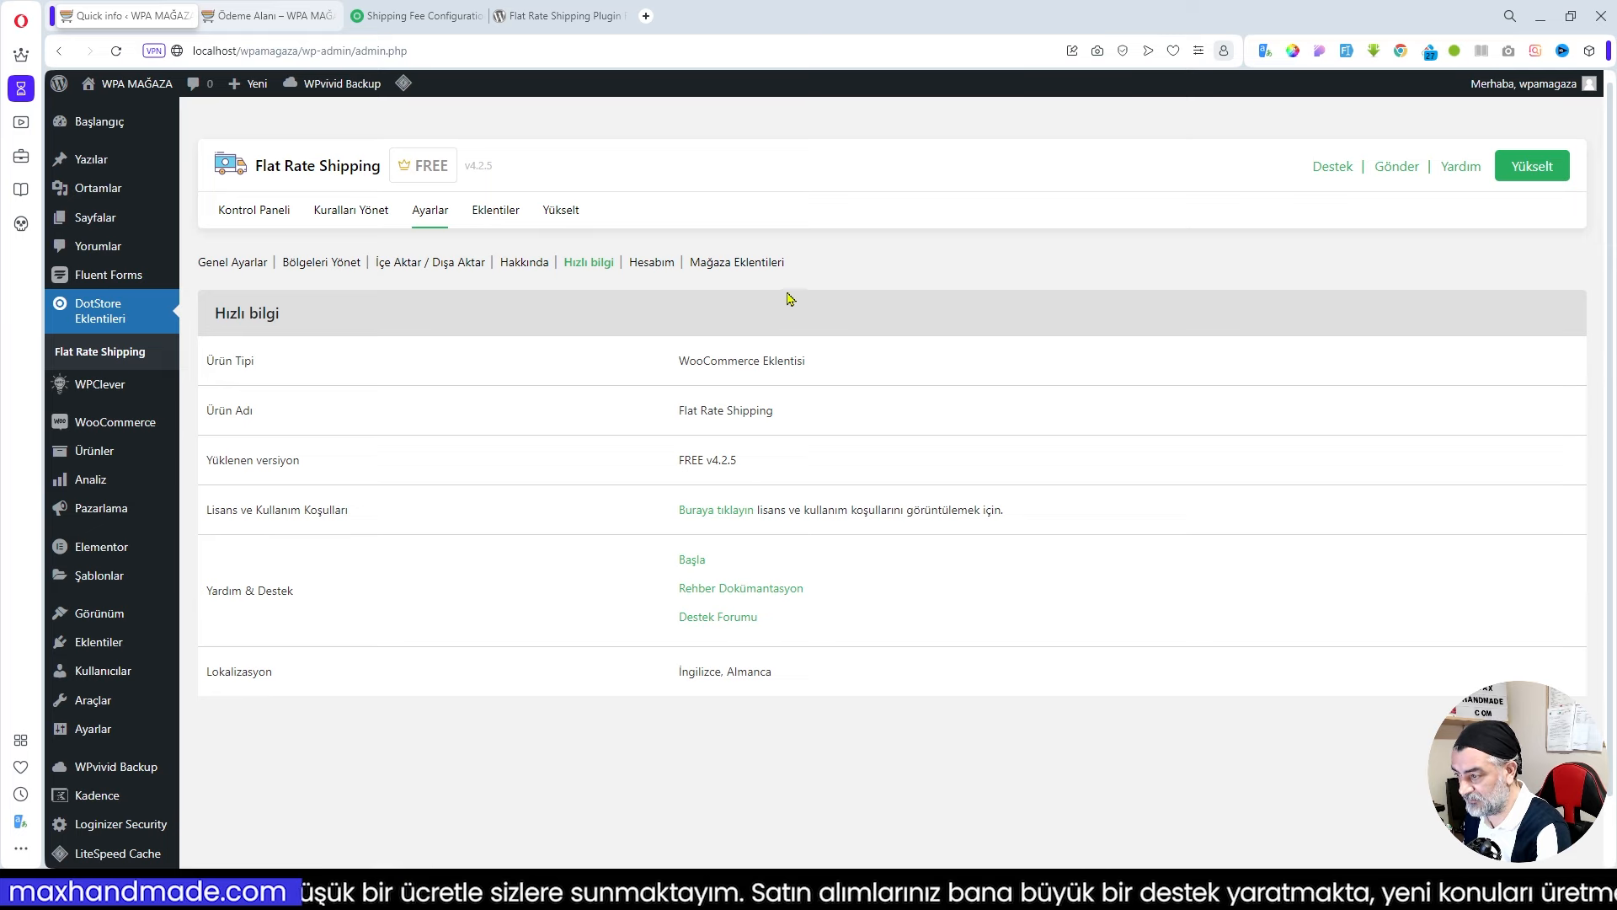
{"action": "left_click", "coordinate": [653, 264]}
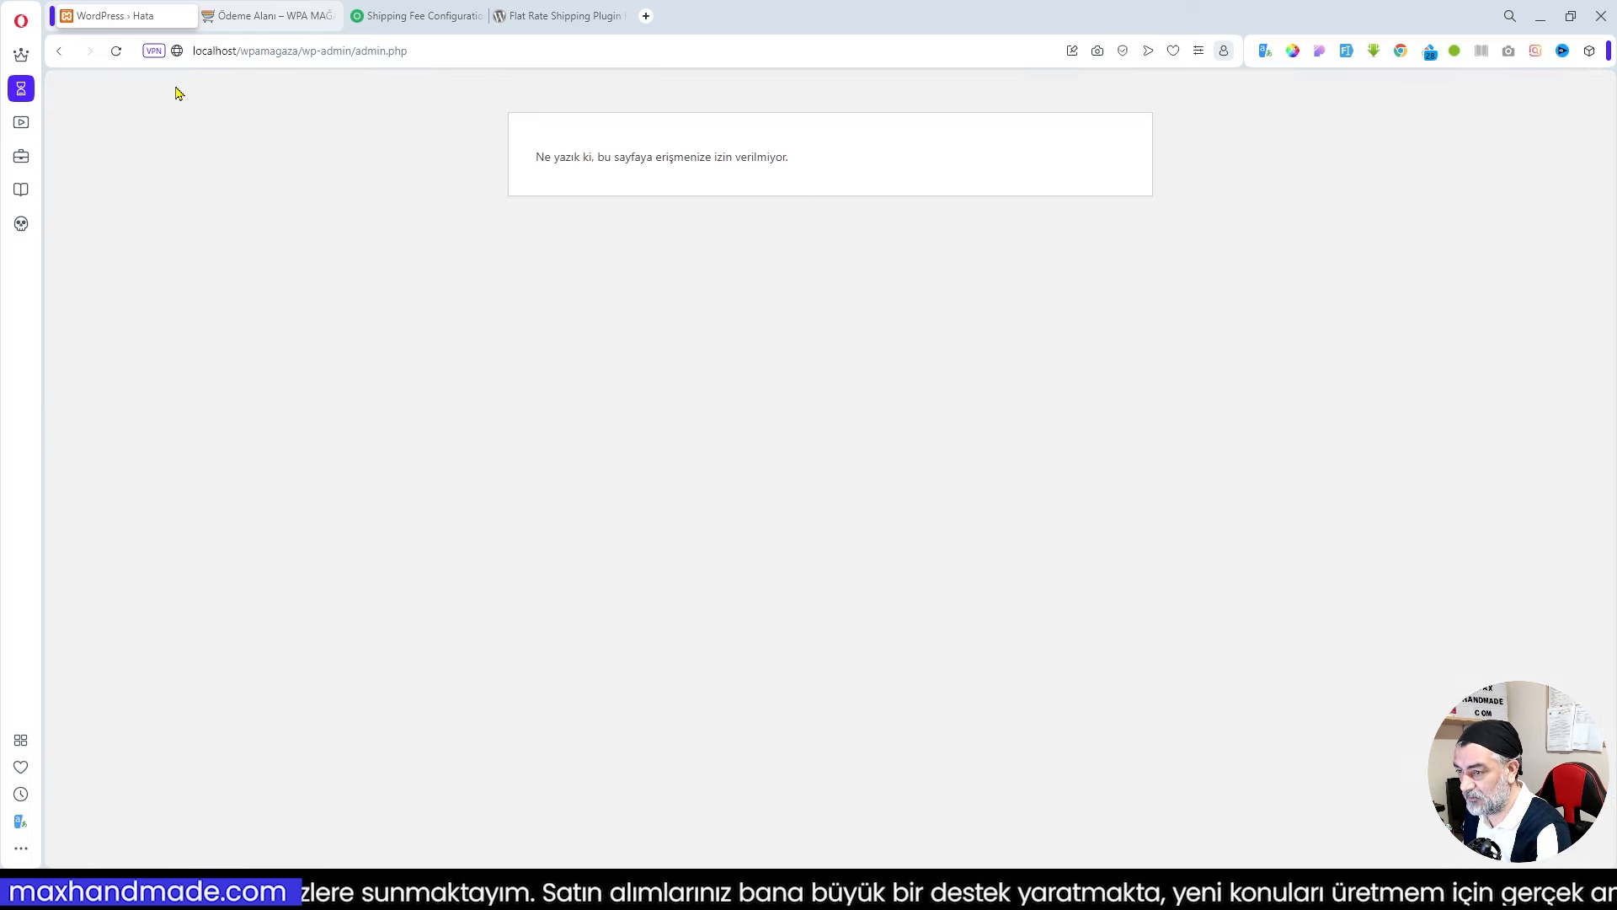
{"action": "left_click", "coordinate": [59, 52]}
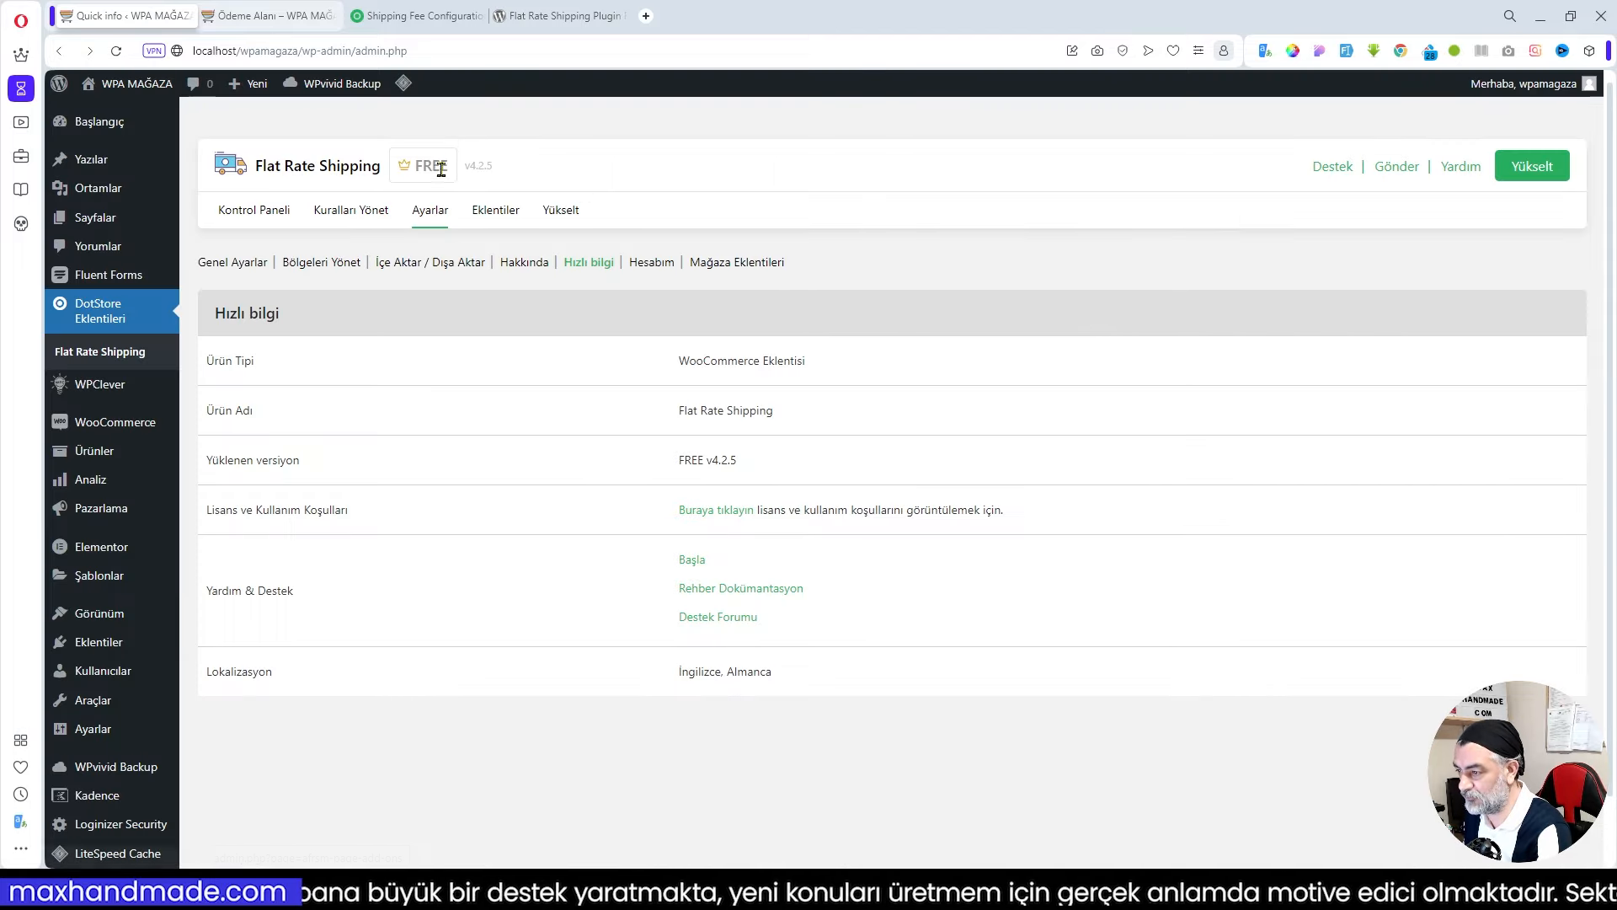
{"action": "mouse_move", "coordinate": [419, 165]}
{"action": "left_mouse_down"}
{"action": "mouse_move", "coordinate": [474, 166]}
{"action": "mouse_move", "coordinate": [447, 165]}
{"action": "left_mouse_up"}
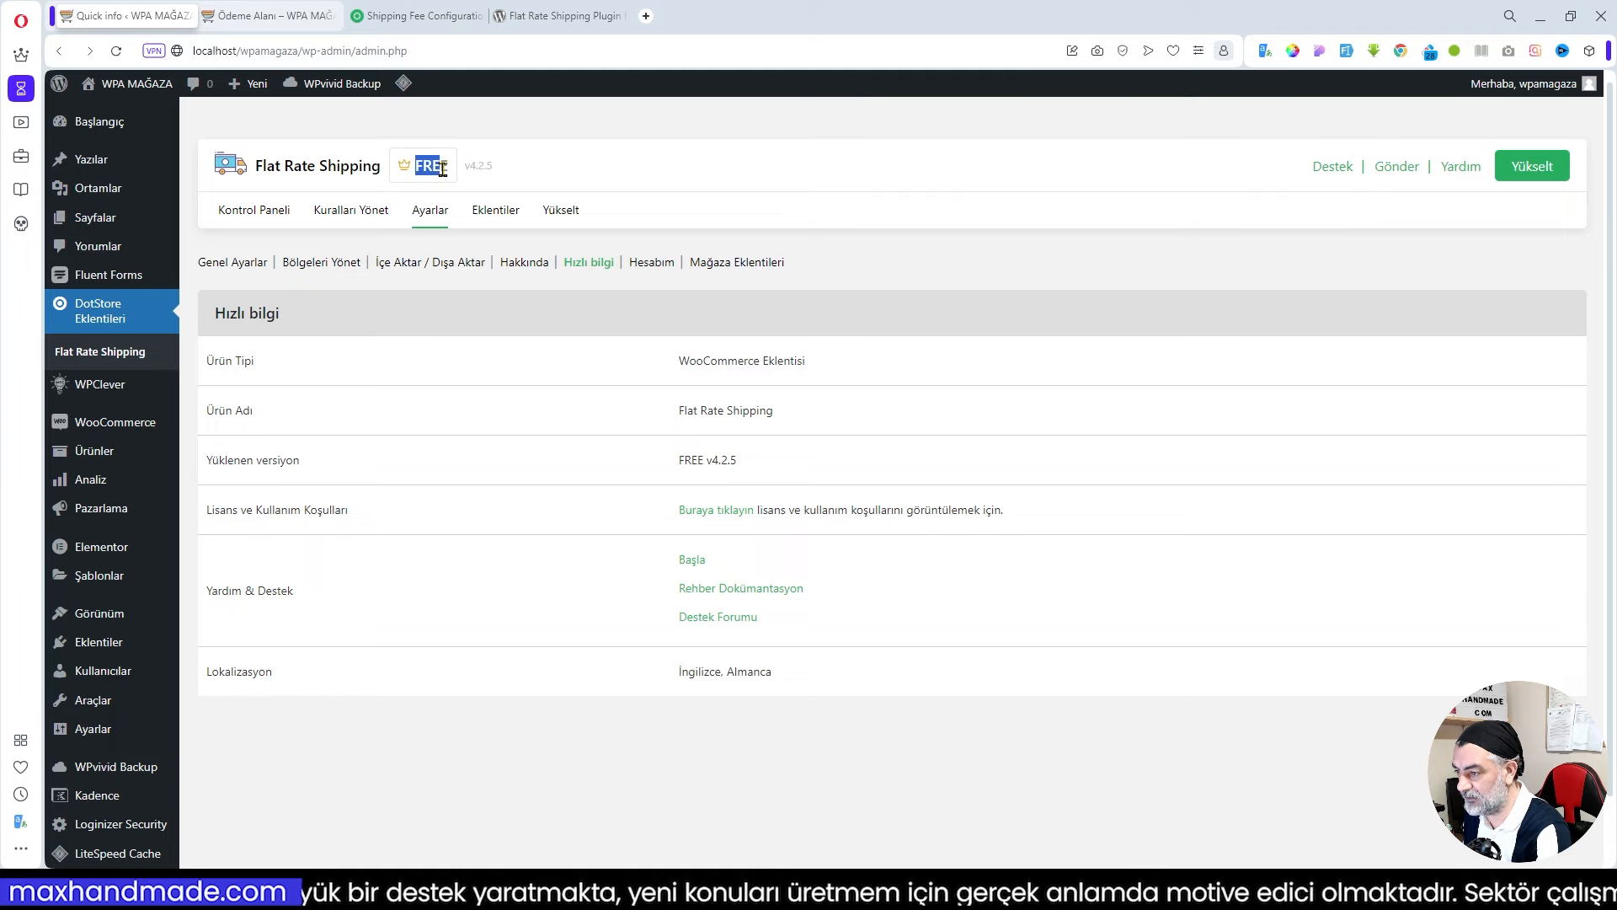
Review the plugin vendor's store offer page and support page, returning to the plugin's quick info page.
{"action": "left_click", "coordinate": [732, 268]}
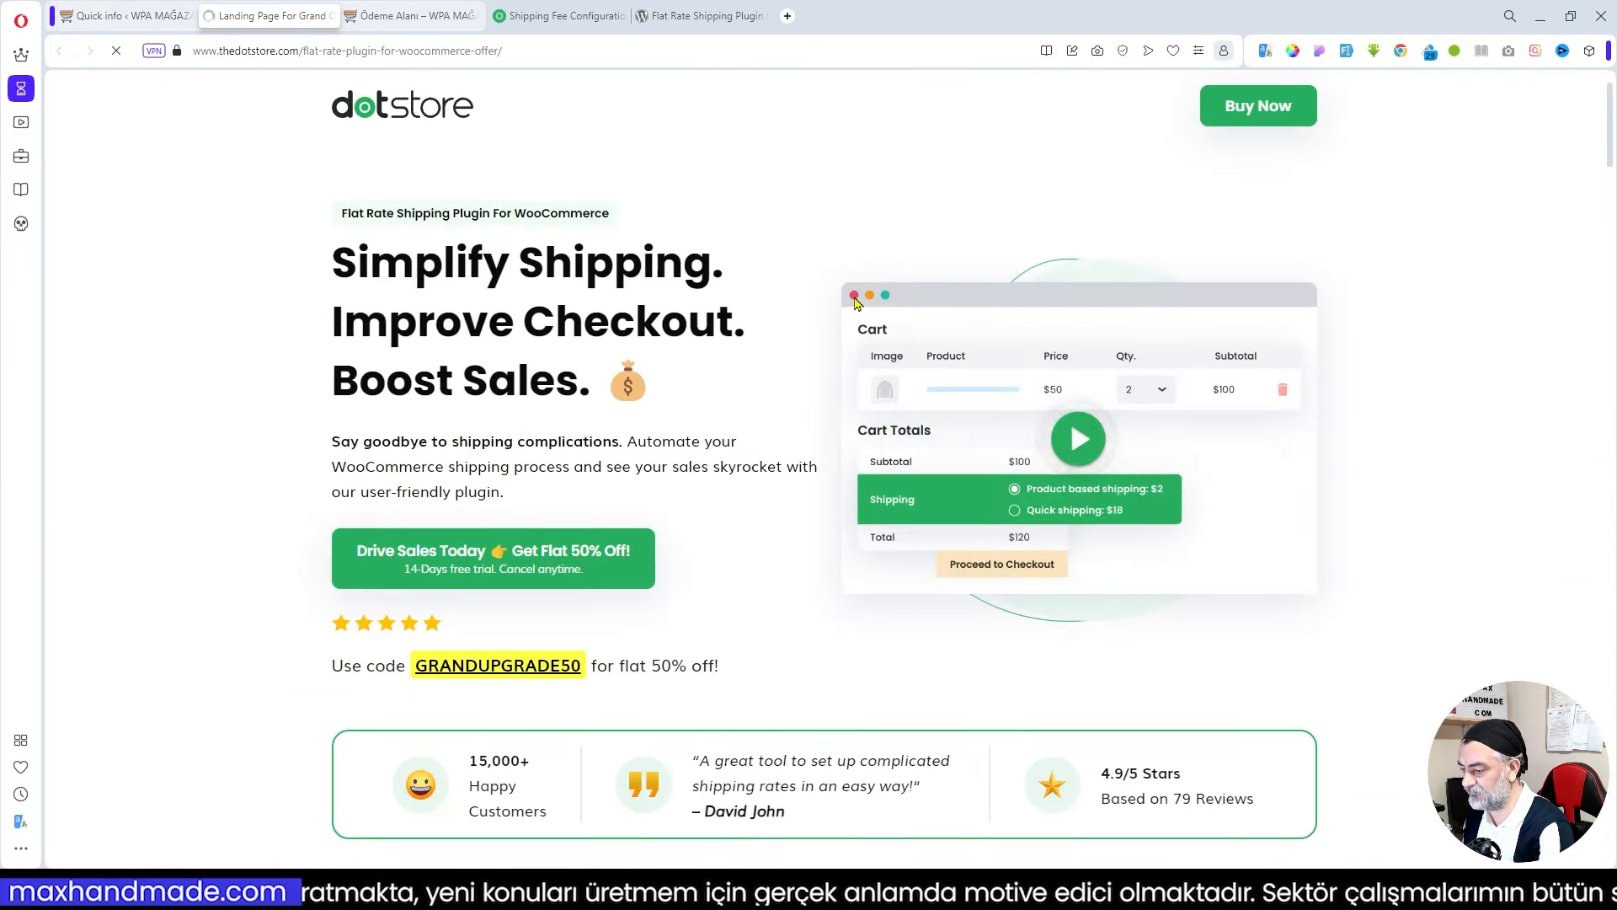
{"action": "scroll", "coordinate": [861, 447], "scroll_direction": "down", "scroll_amount": 15}
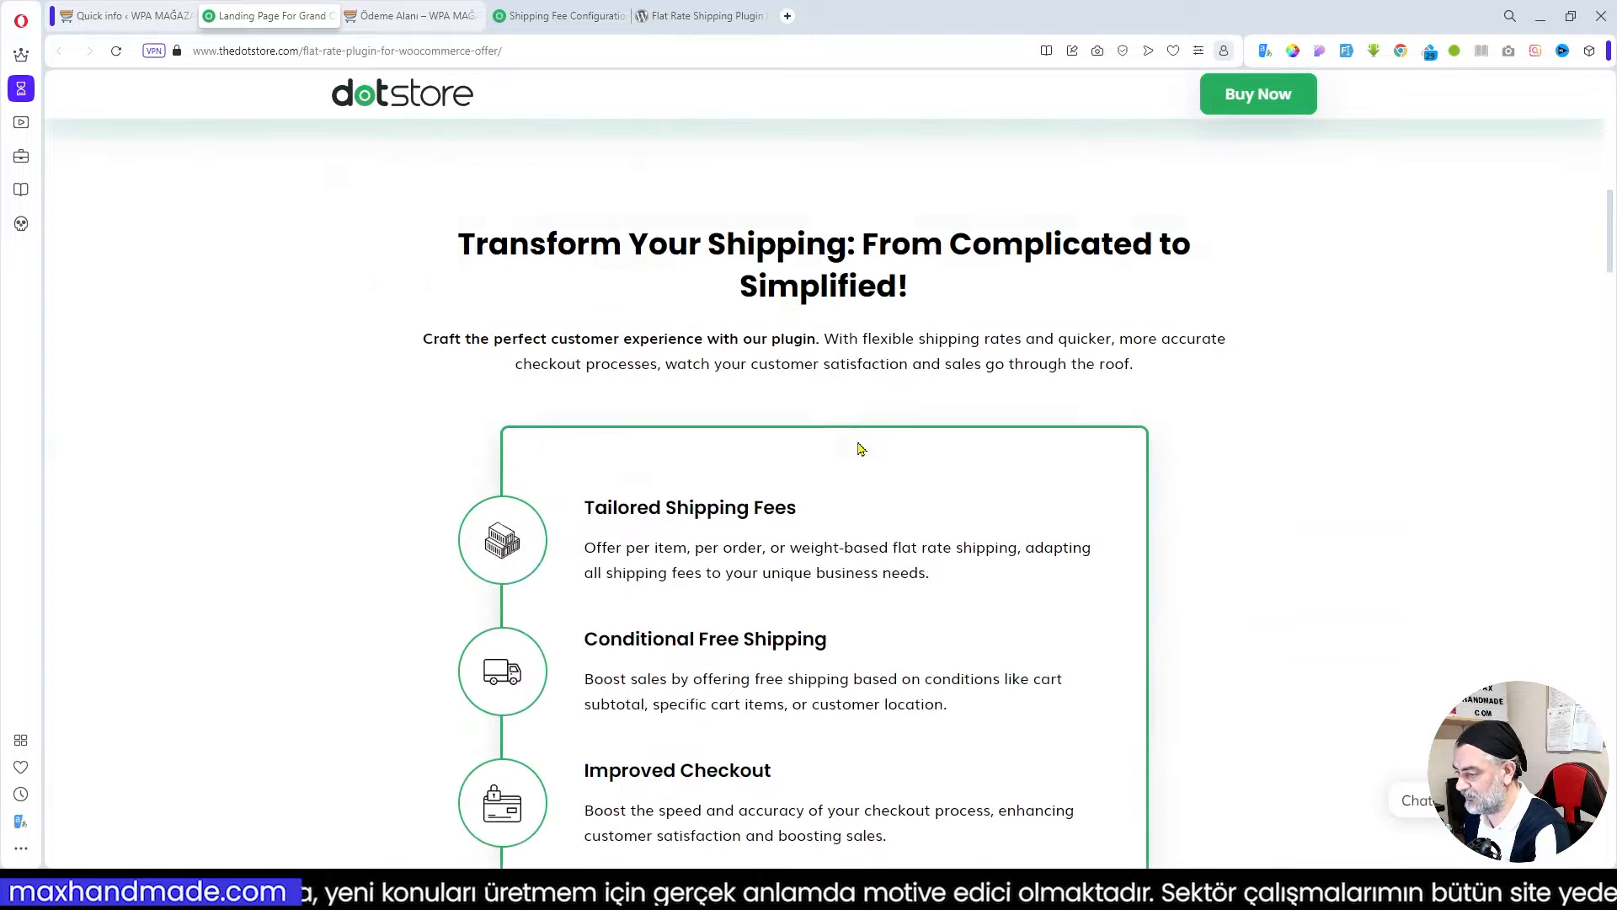
{"action": "scroll", "coordinate": [861, 447], "scroll_direction": "down", "scroll_amount": 15}
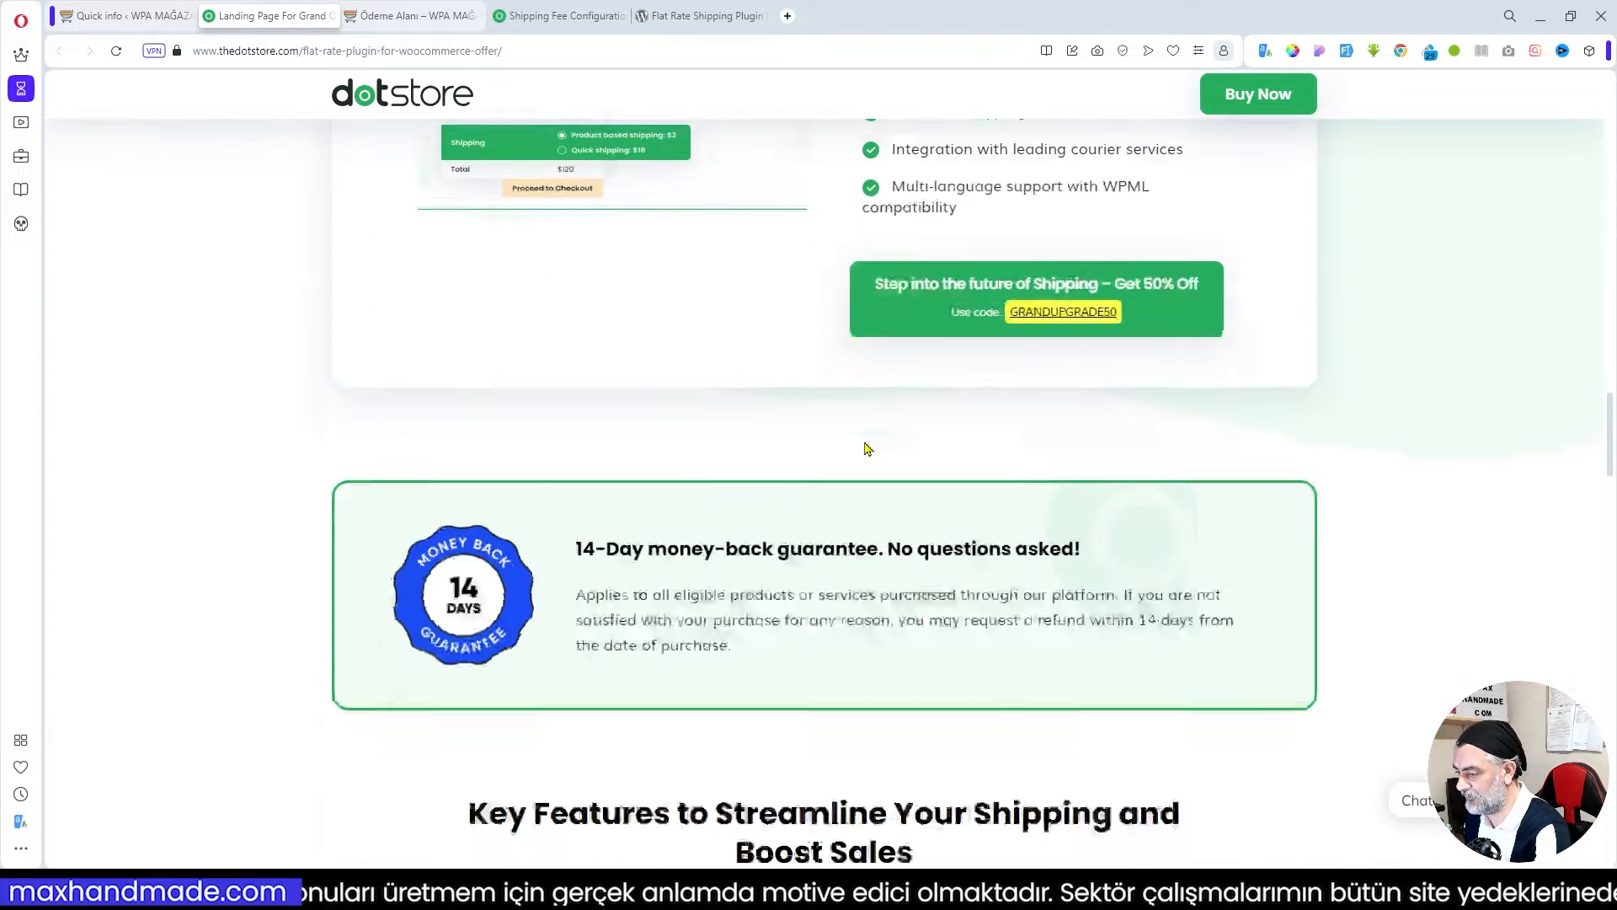
{"action": "scroll", "coordinate": [868, 448], "scroll_direction": "down", "scroll_amount": 6}
{"action": "scroll", "coordinate": [912, 480], "scroll_direction": "up", "scroll_amount": 3}
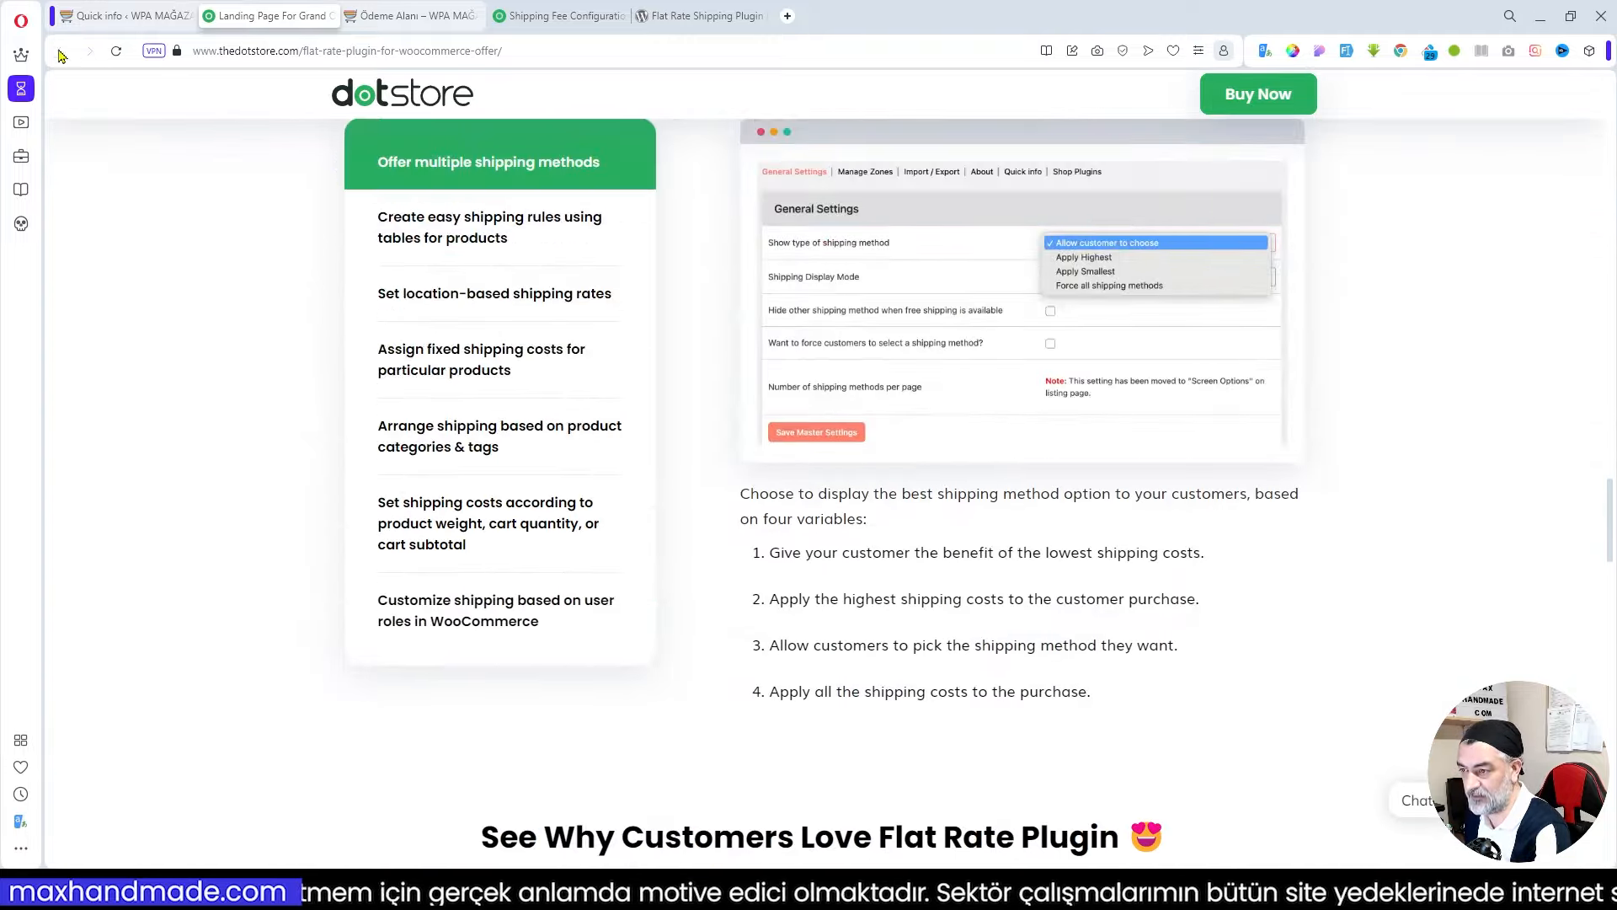
{"action": "left_click", "coordinate": [329, 17]}
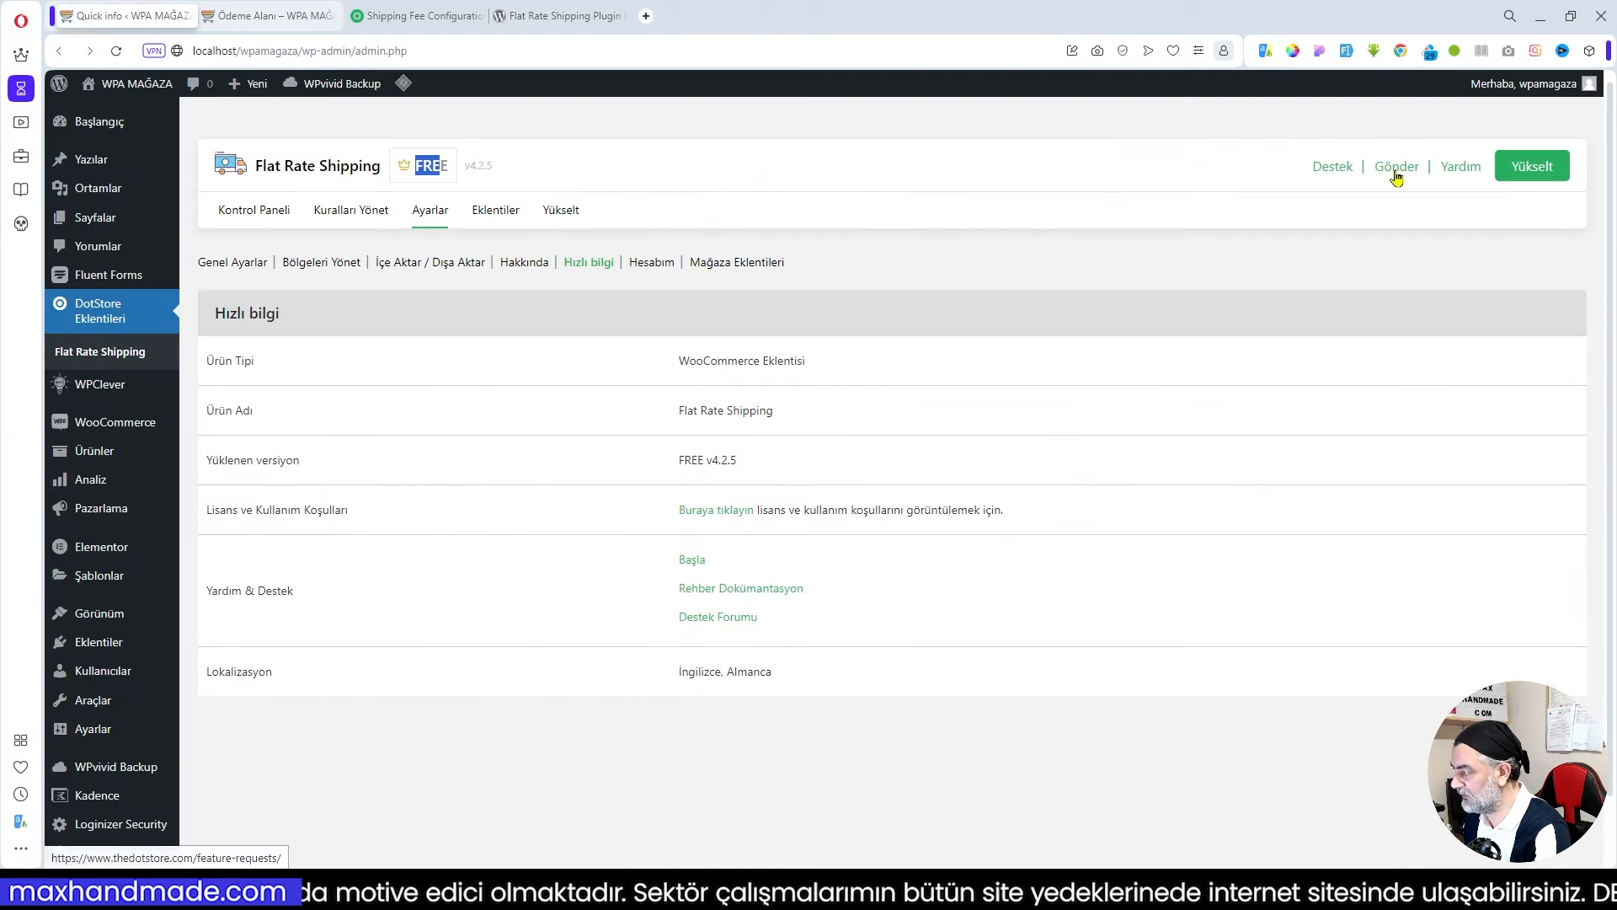
{"action": "left_click", "coordinate": [1333, 167]}
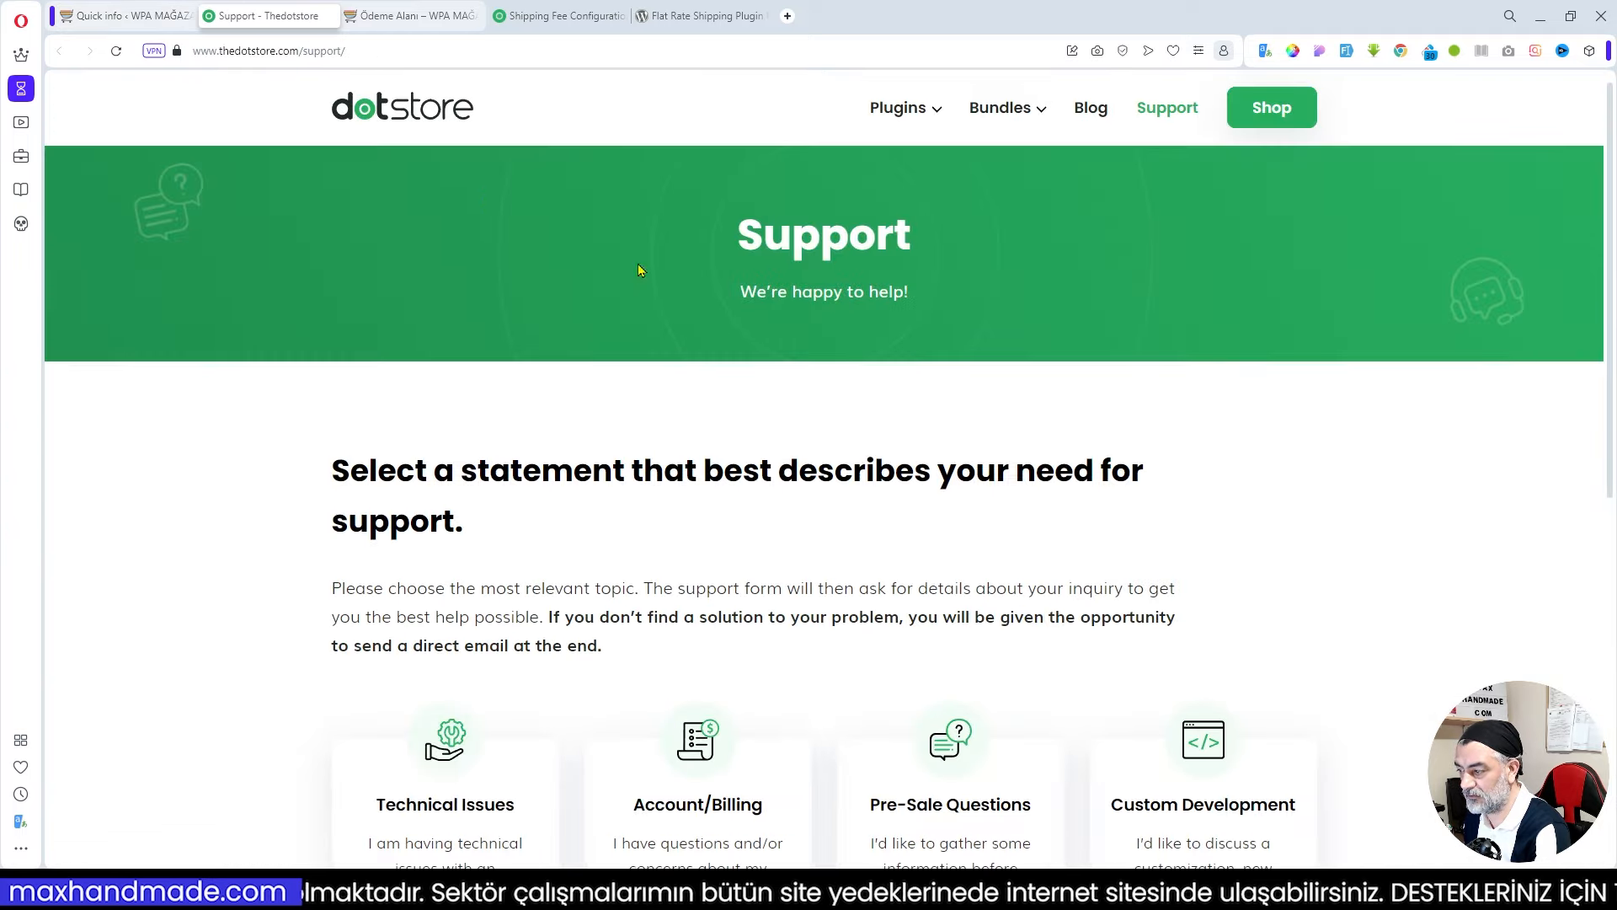
{"action": "scroll", "coordinate": [808, 408], "scroll_direction": "down", "scroll_amount": 3}
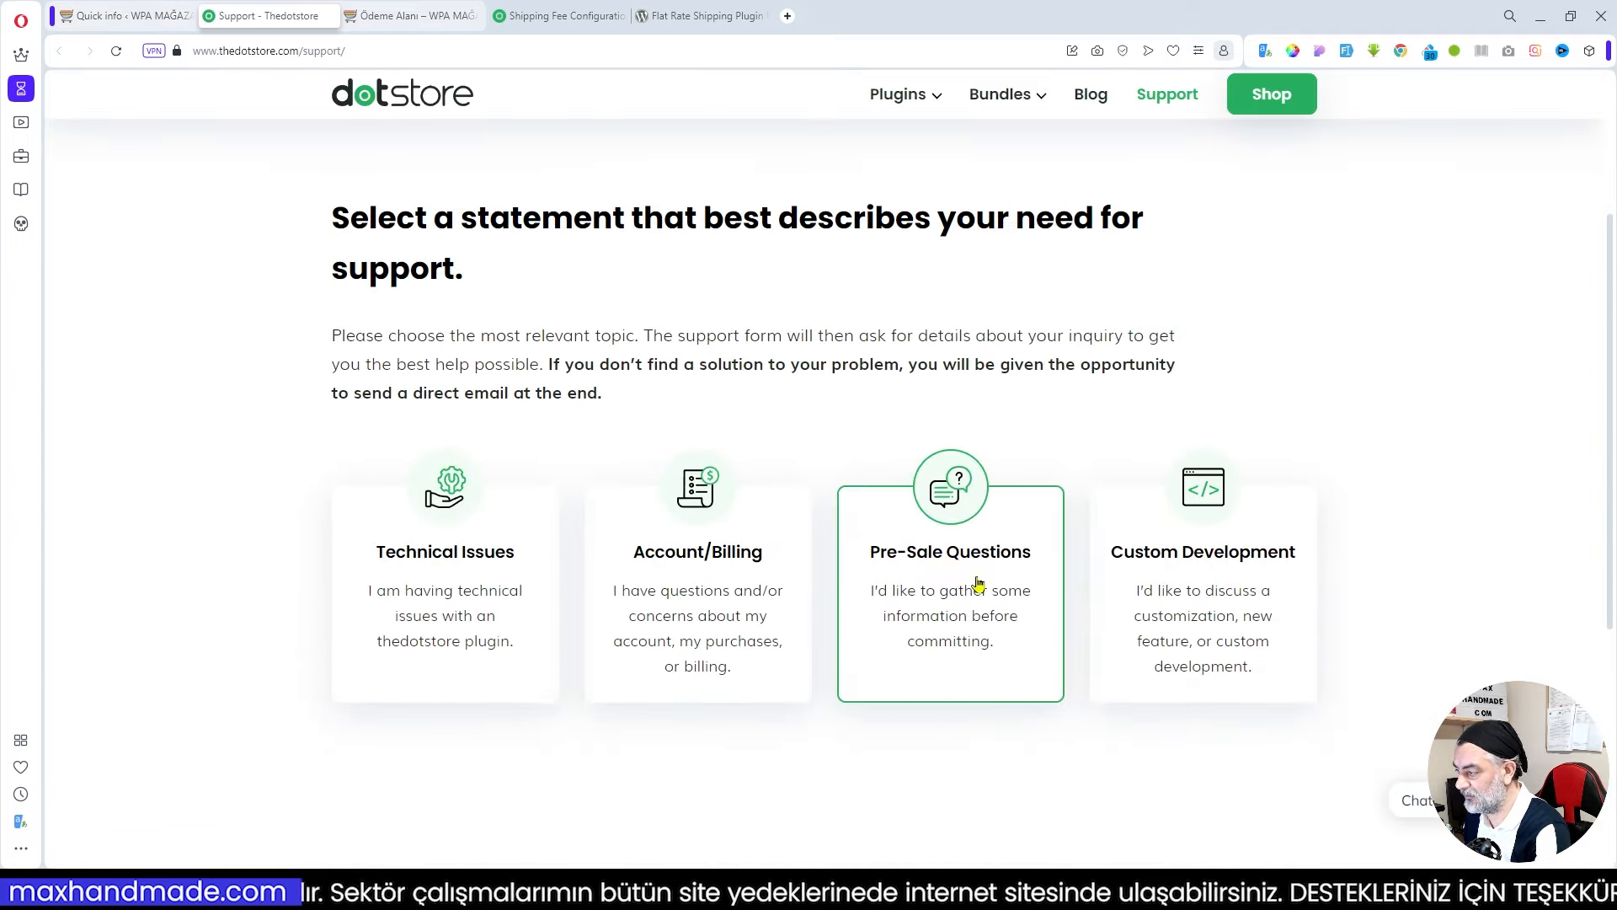
{"action": "scroll", "coordinate": [969, 657], "scroll_direction": "up", "scroll_amount": 3}
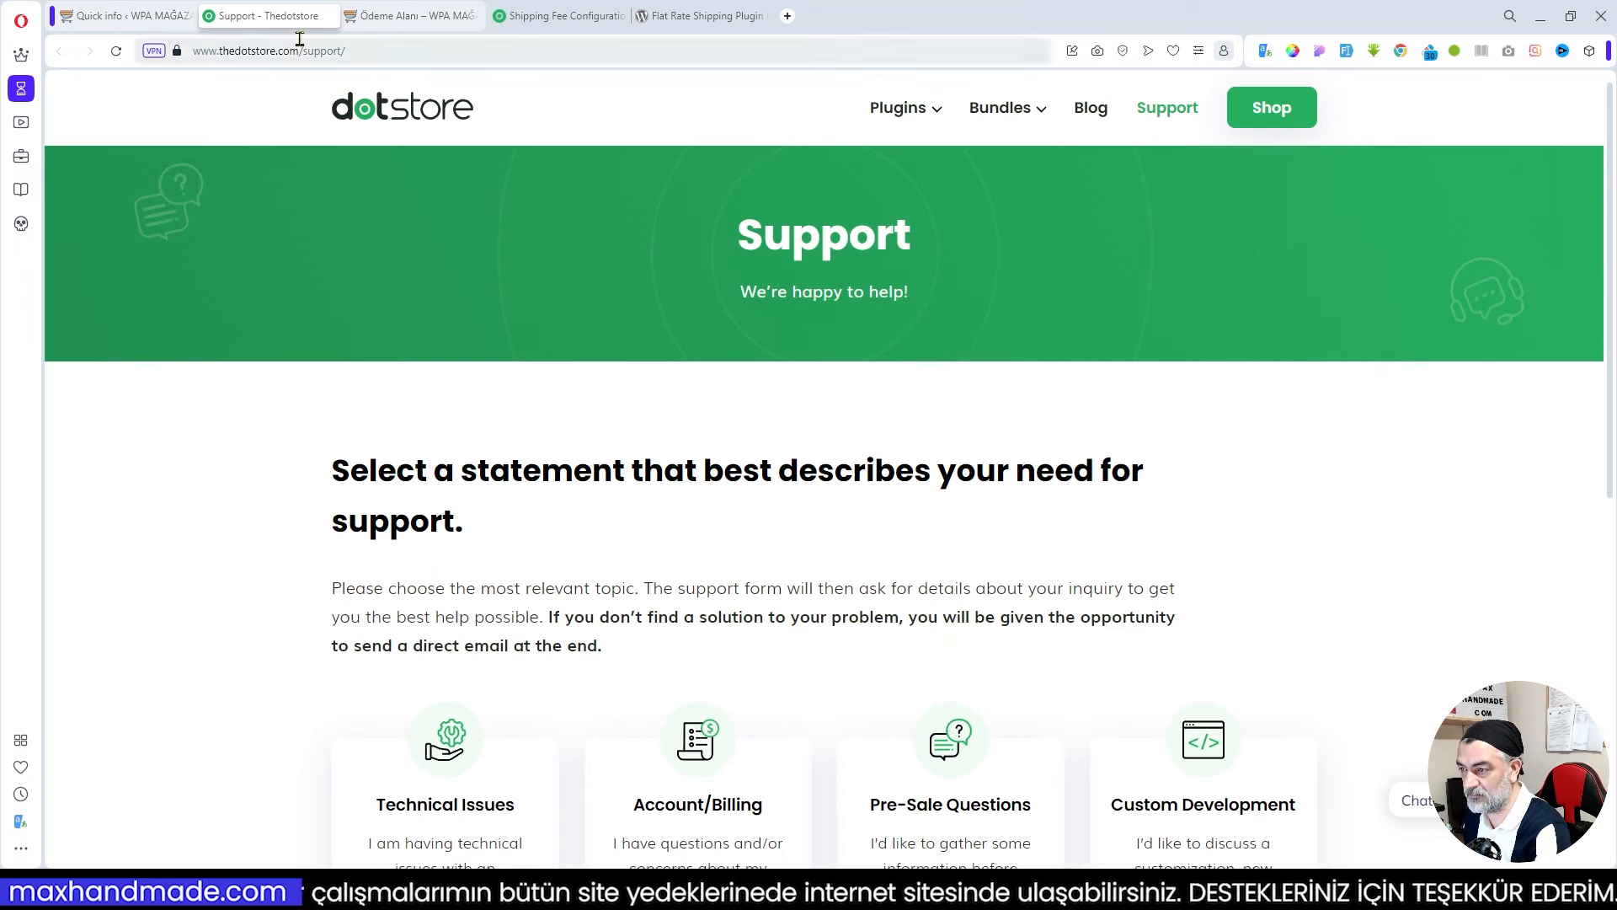
{"action": "left_click", "coordinate": [333, 16]}
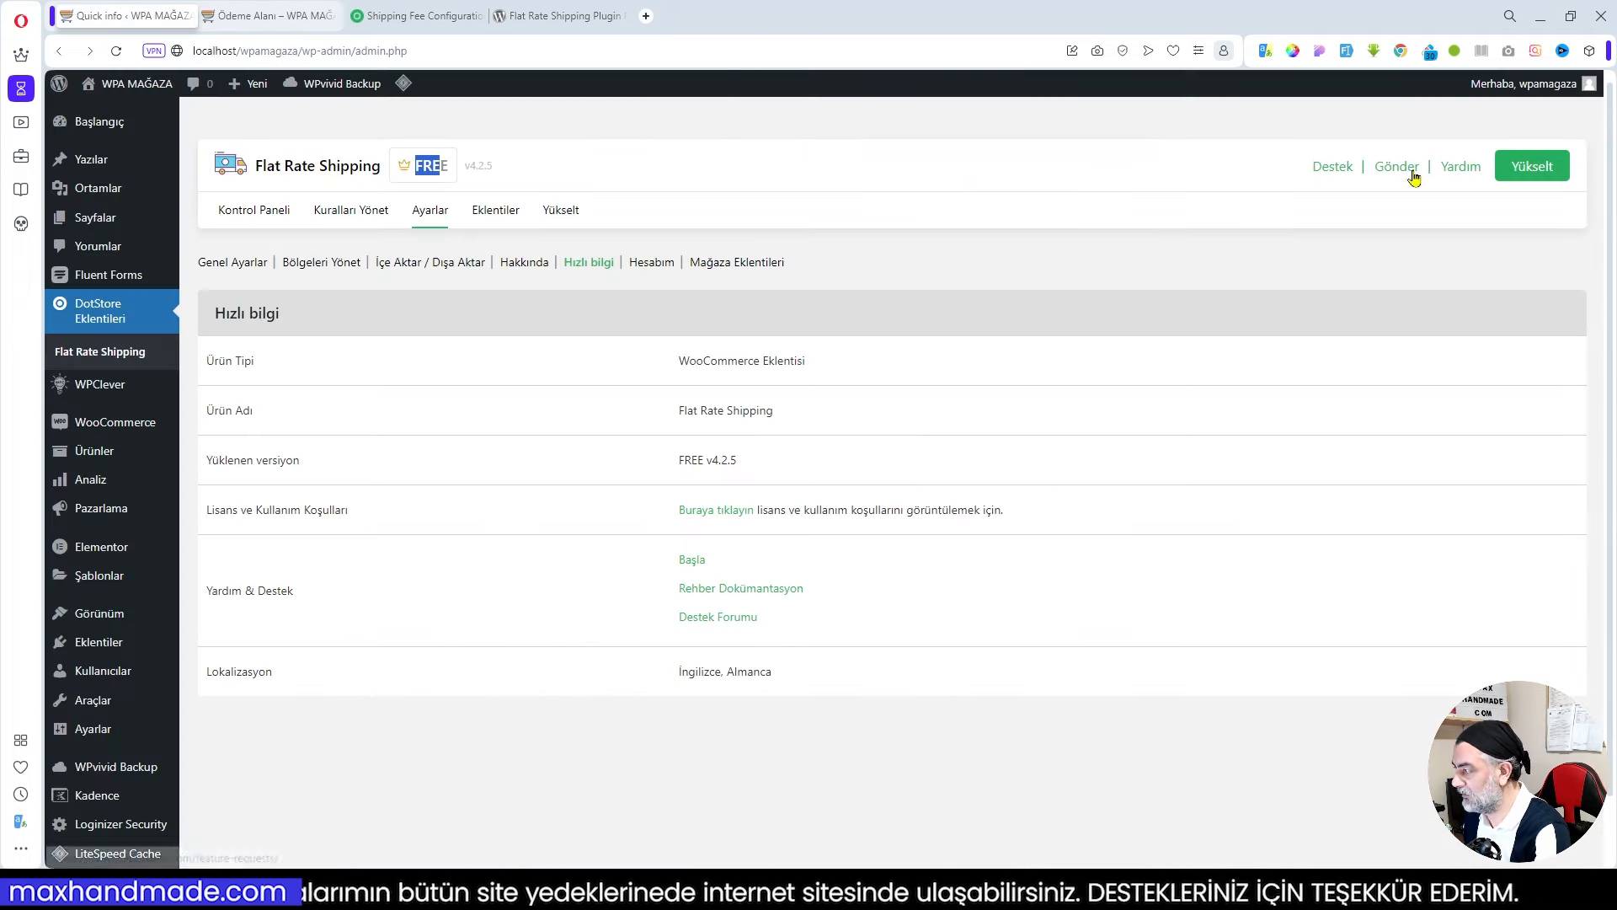
Review the plugin's available add-ons and its upgrade offer page, and return to the add-ons page.
{"action": "left_click", "coordinate": [495, 212]}
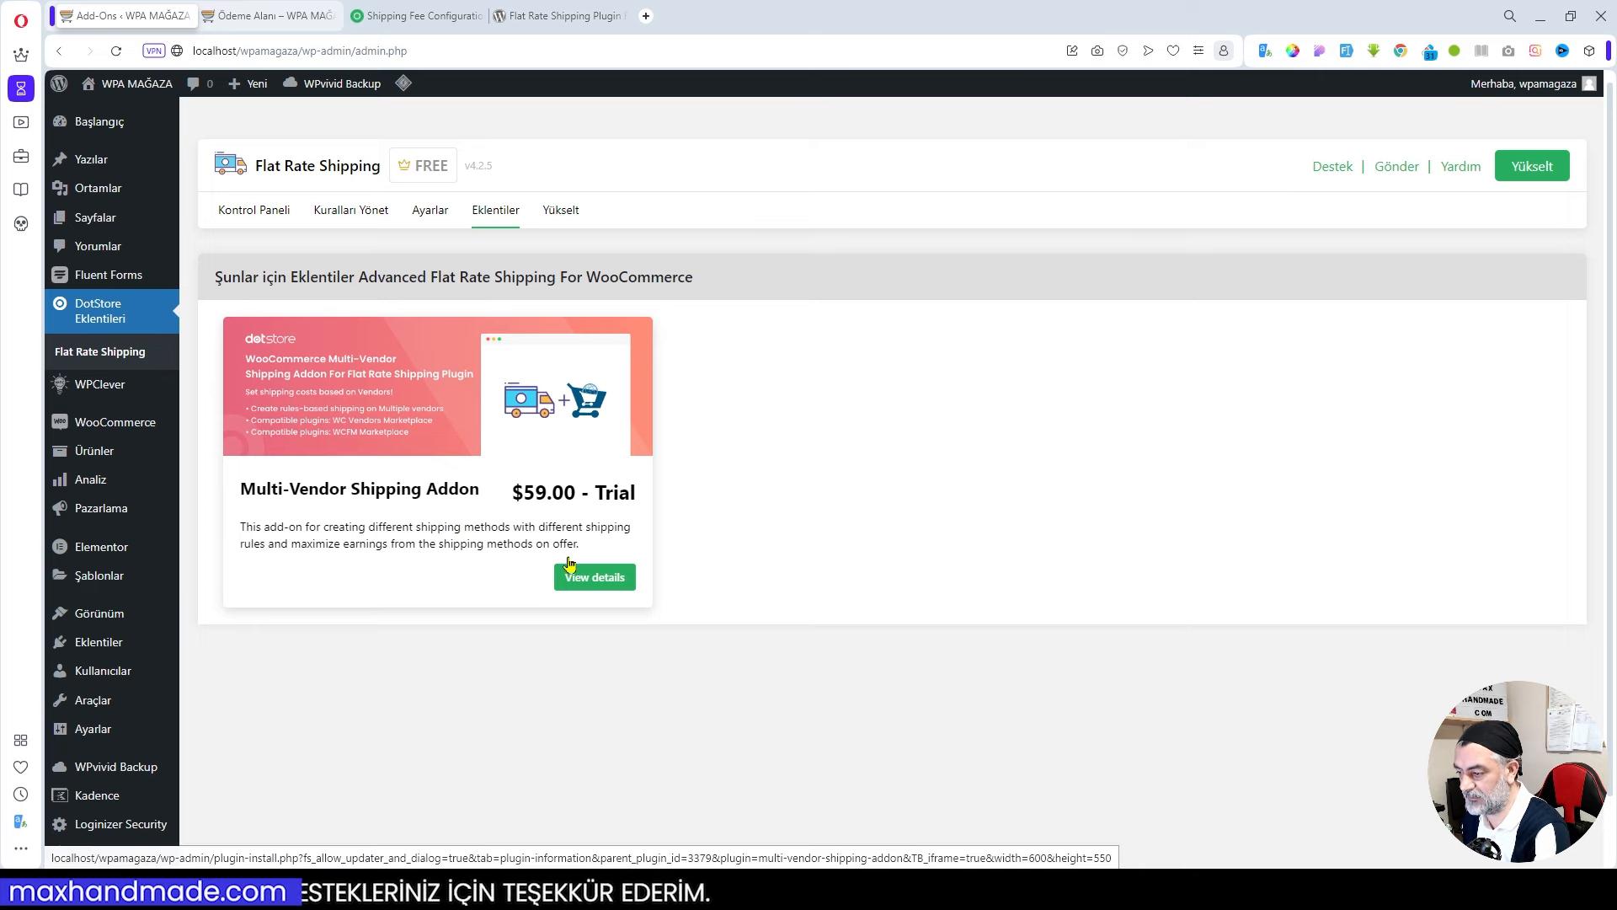
{"action": "left_click", "coordinate": [562, 214]}
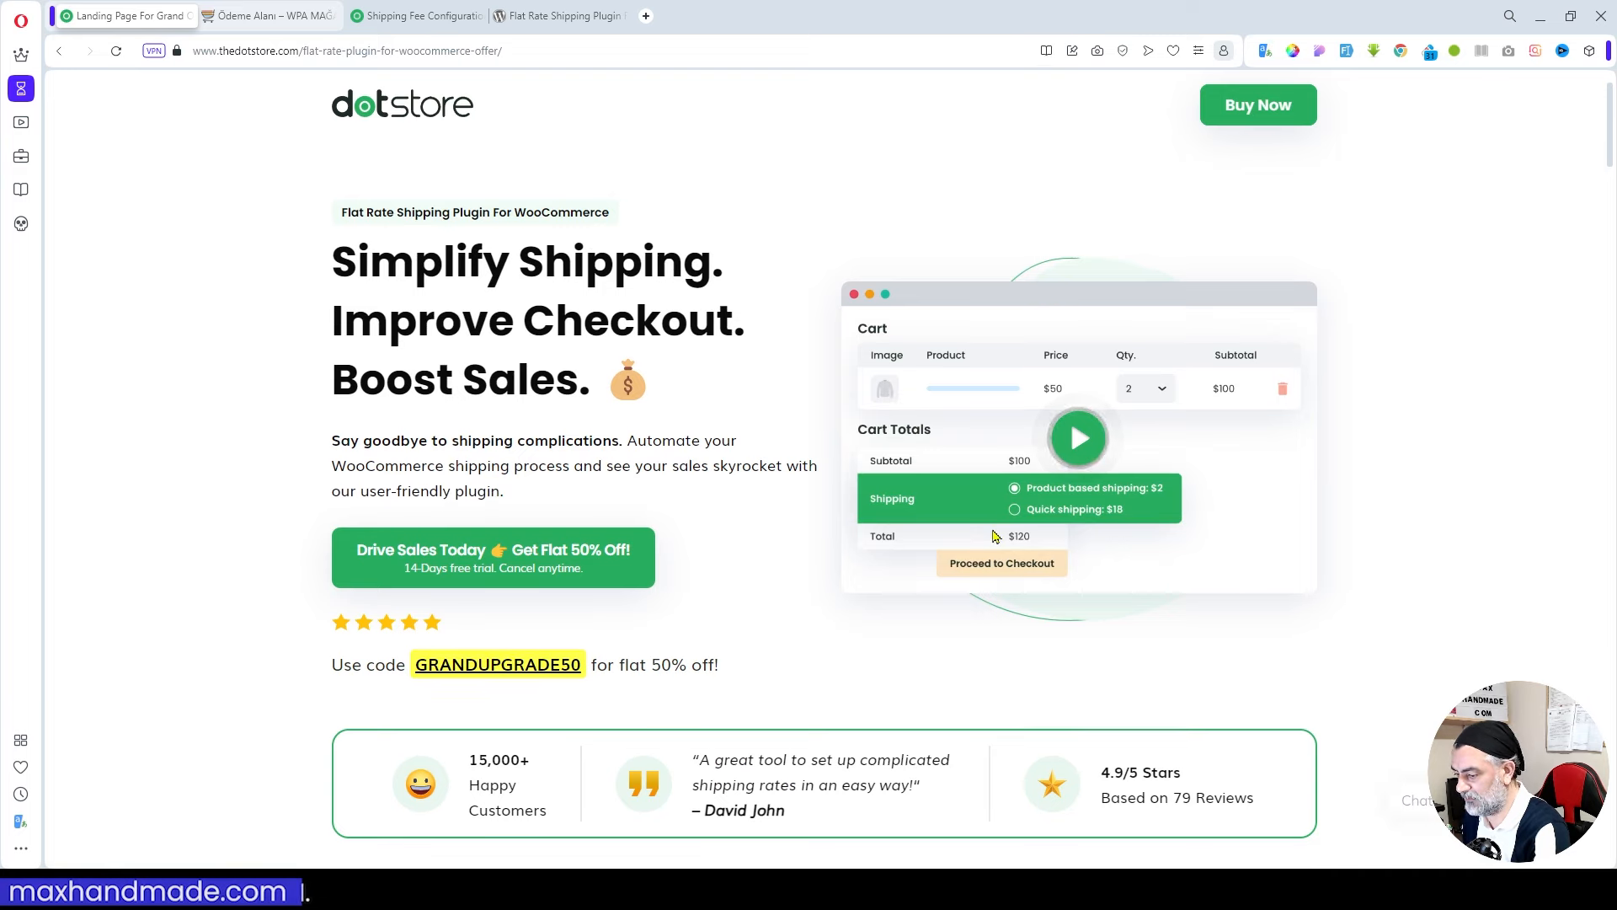
{"action": "scroll", "coordinate": [994, 536], "scroll_direction": "down", "scroll_amount": 3}
{"action": "scroll", "coordinate": [994, 535], "scroll_direction": "up", "scroll_amount": 3}
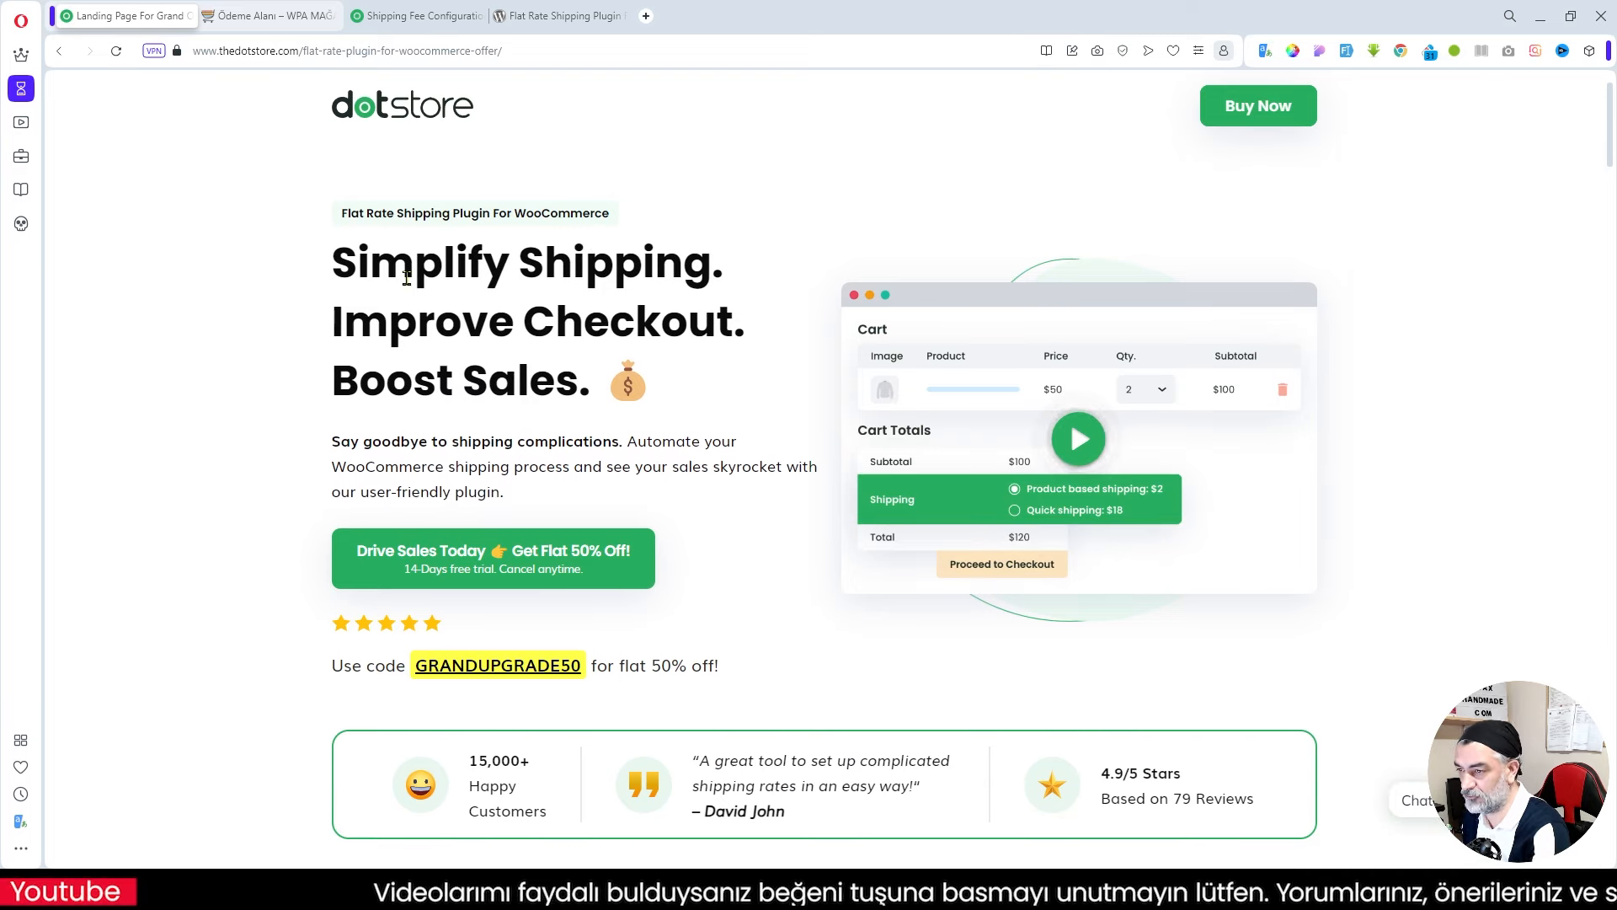
{"action": "left_click", "coordinate": [59, 51]}
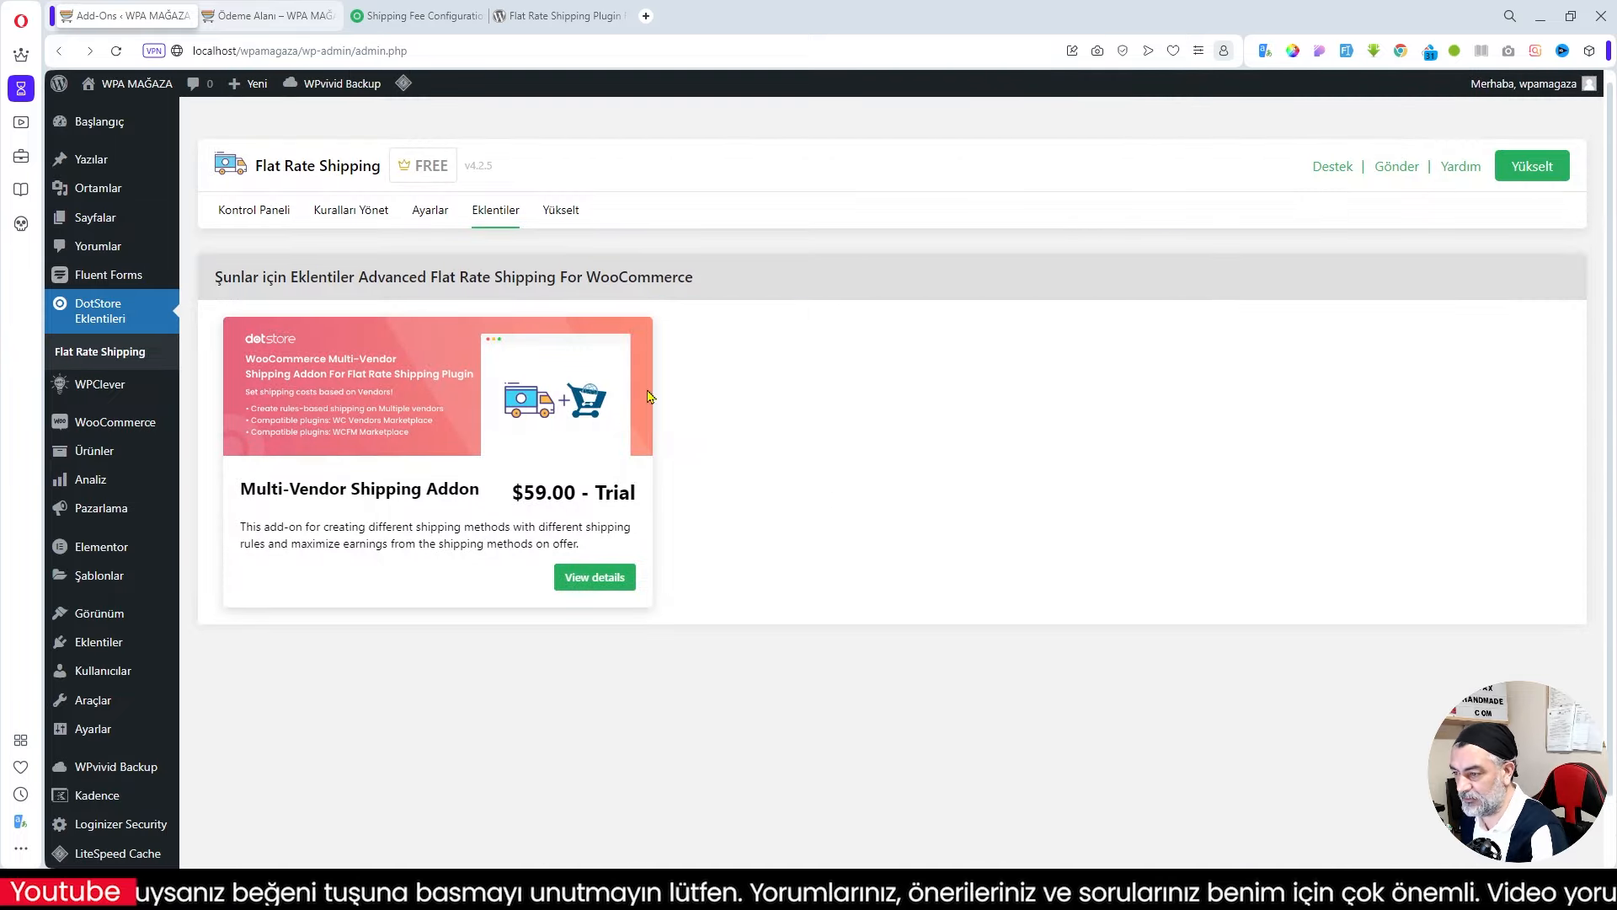
Add a new shipping method named Hızlı Kurye Teslimatı with a shipping charge of 250.
{"action": "left_click", "coordinate": [350, 210]}
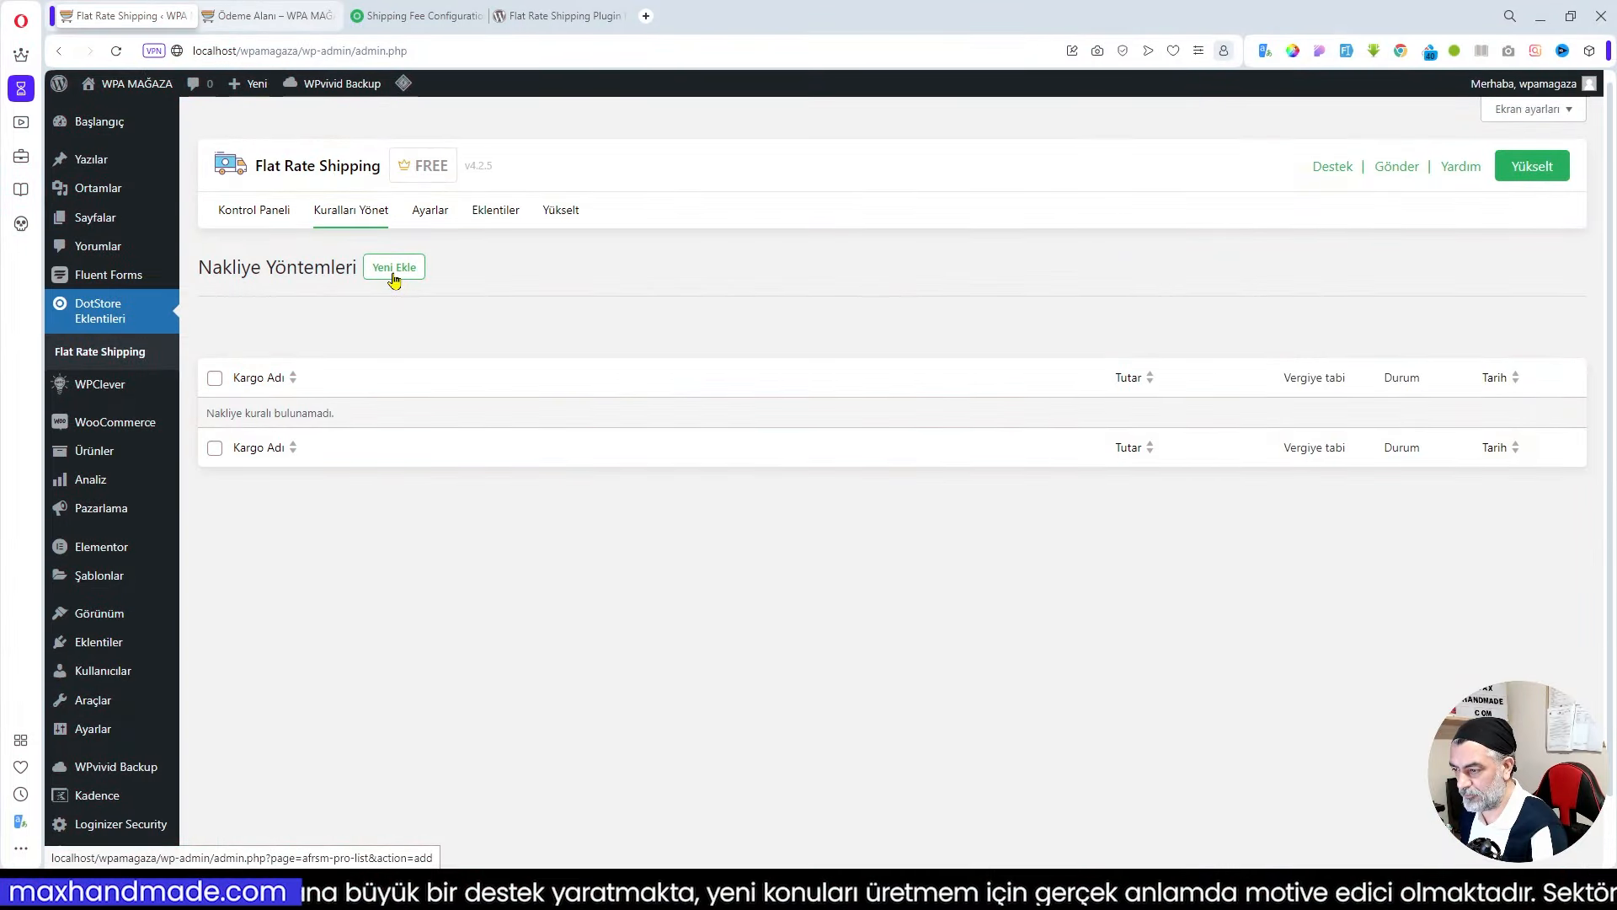
{"action": "left_click", "coordinate": [392, 271]}
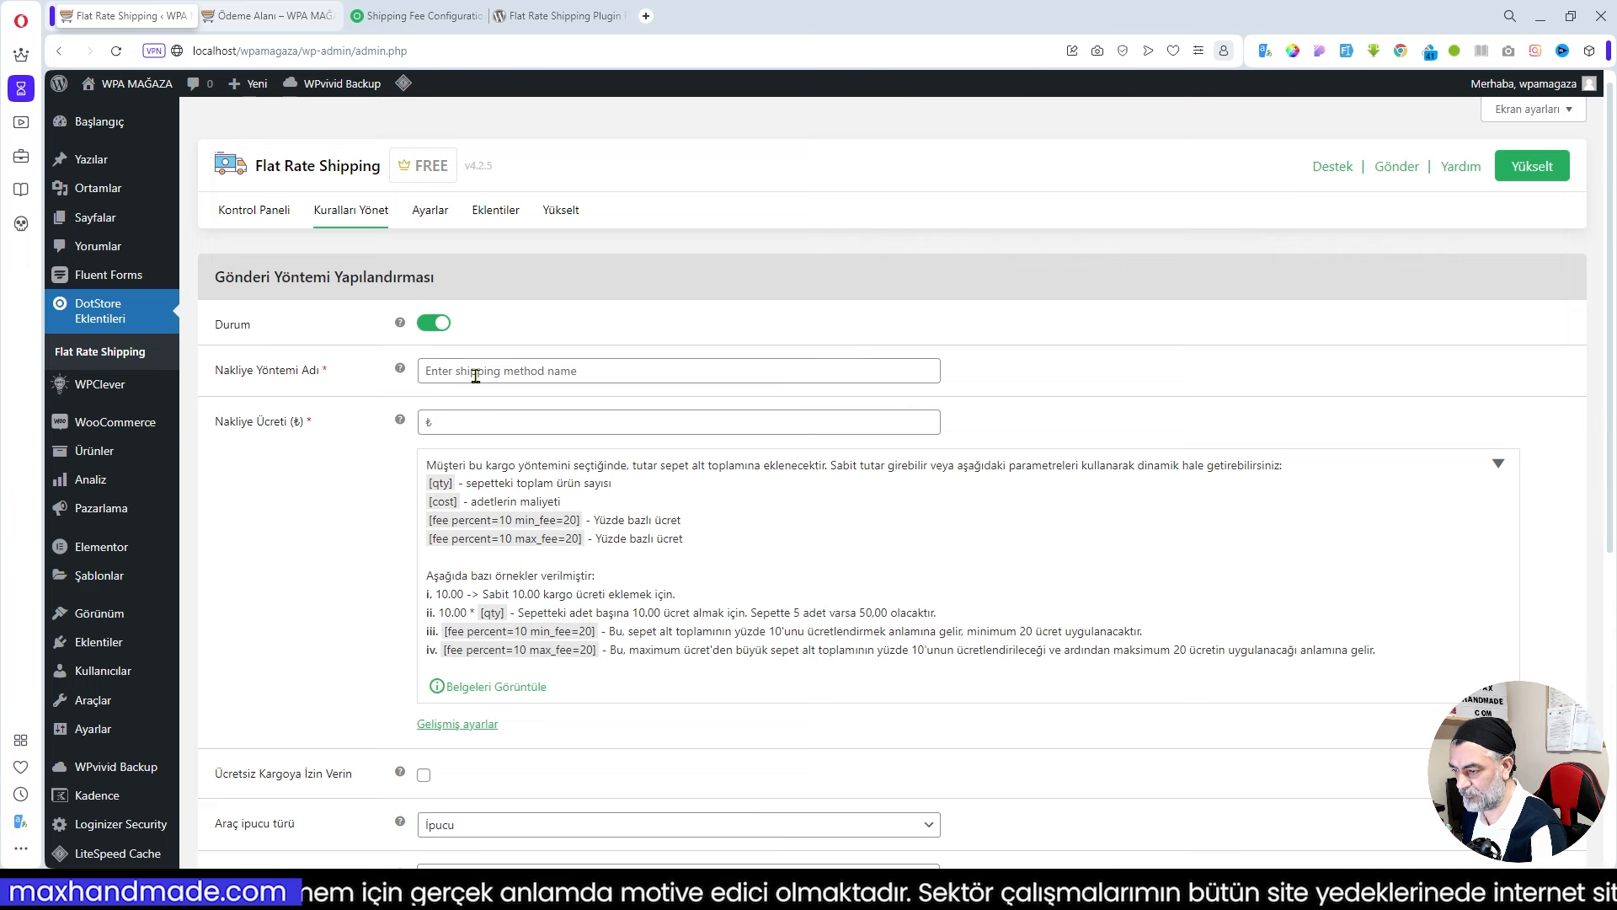
{"action": "type", "text": "h"}
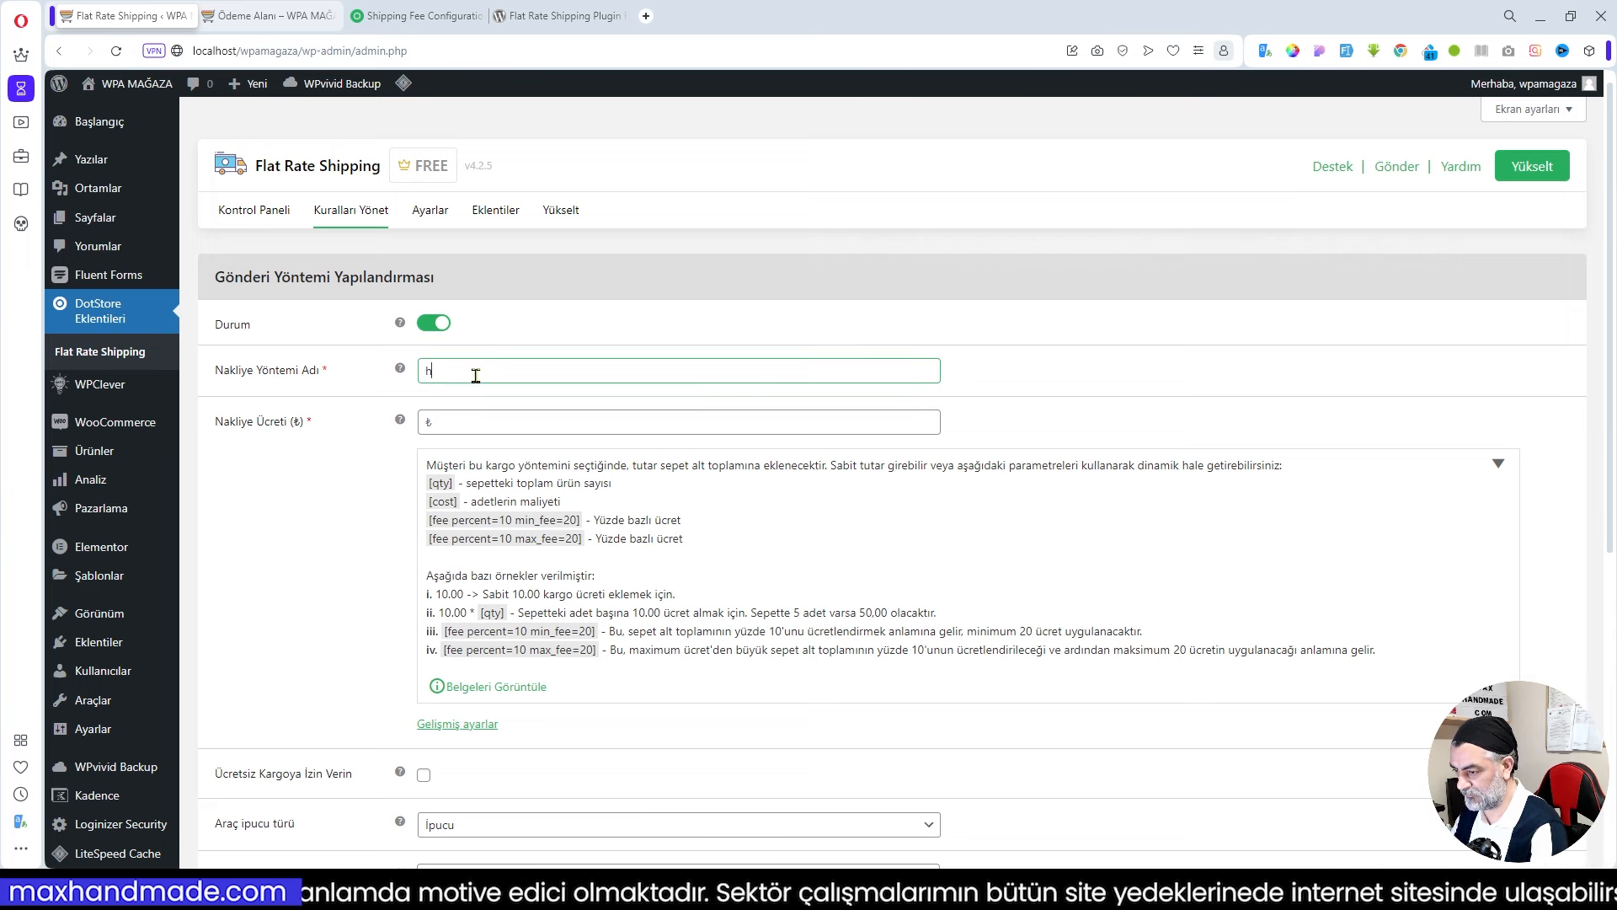
{"action": "key", "text": "BackSpace"}
{"action": "type", "text": "Hızlı Kurye Teslimatı"}
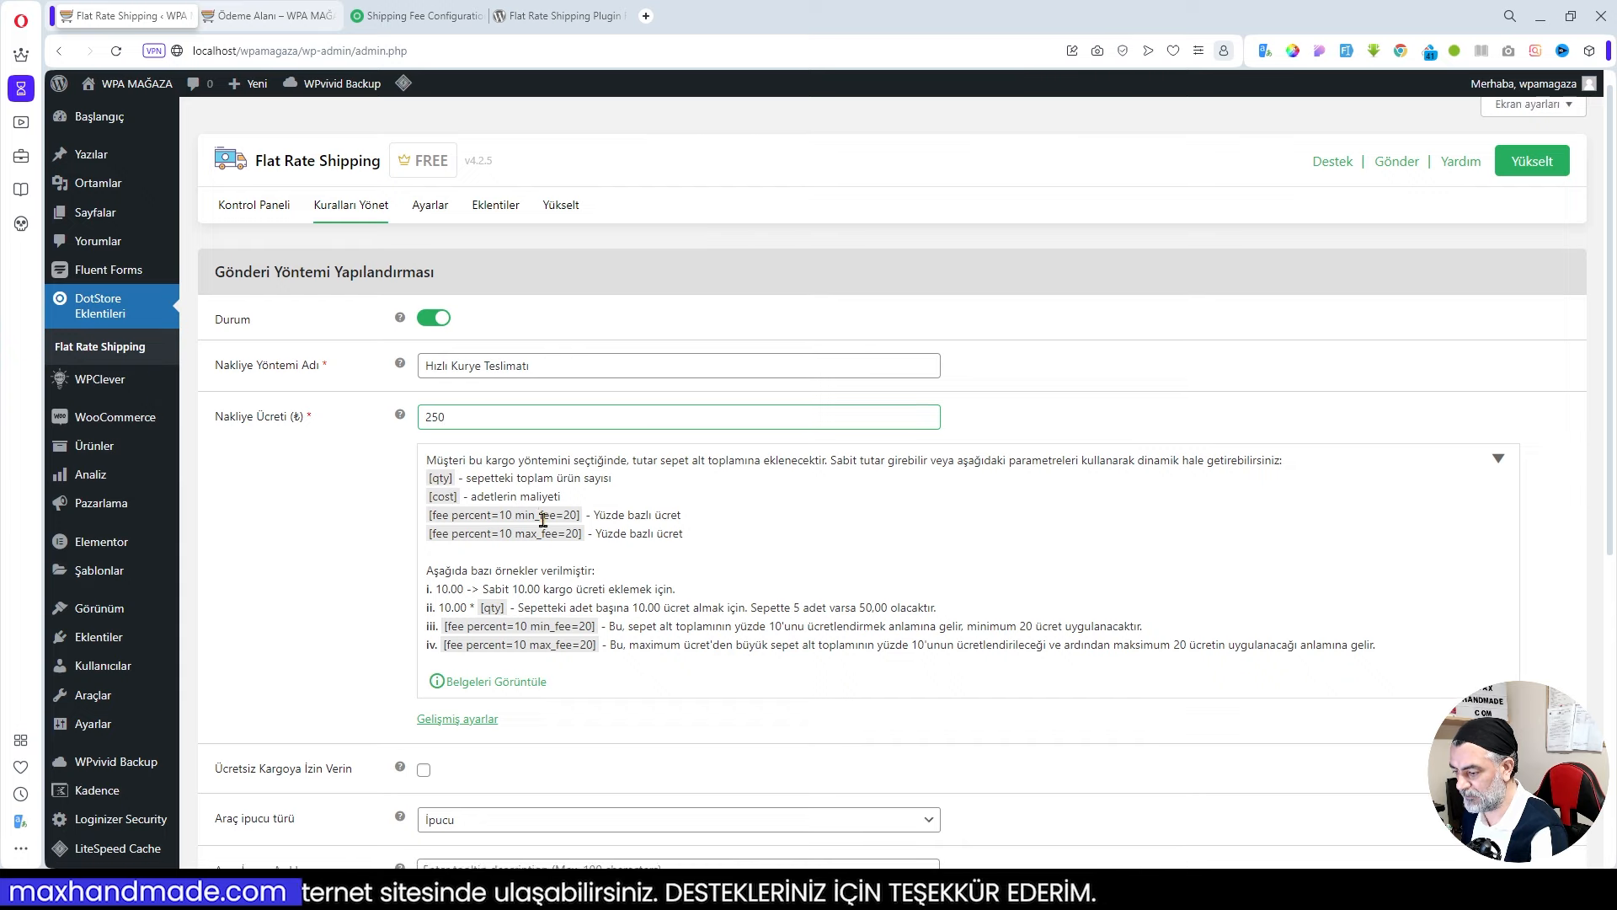
Keep the tooltip type as İpucu and reuse the method name Hızlı Kurye Teslimatı as the tooltip description.
{"action": "scroll", "coordinate": [539, 518], "scroll_direction": "down", "scroll_amount": 2}
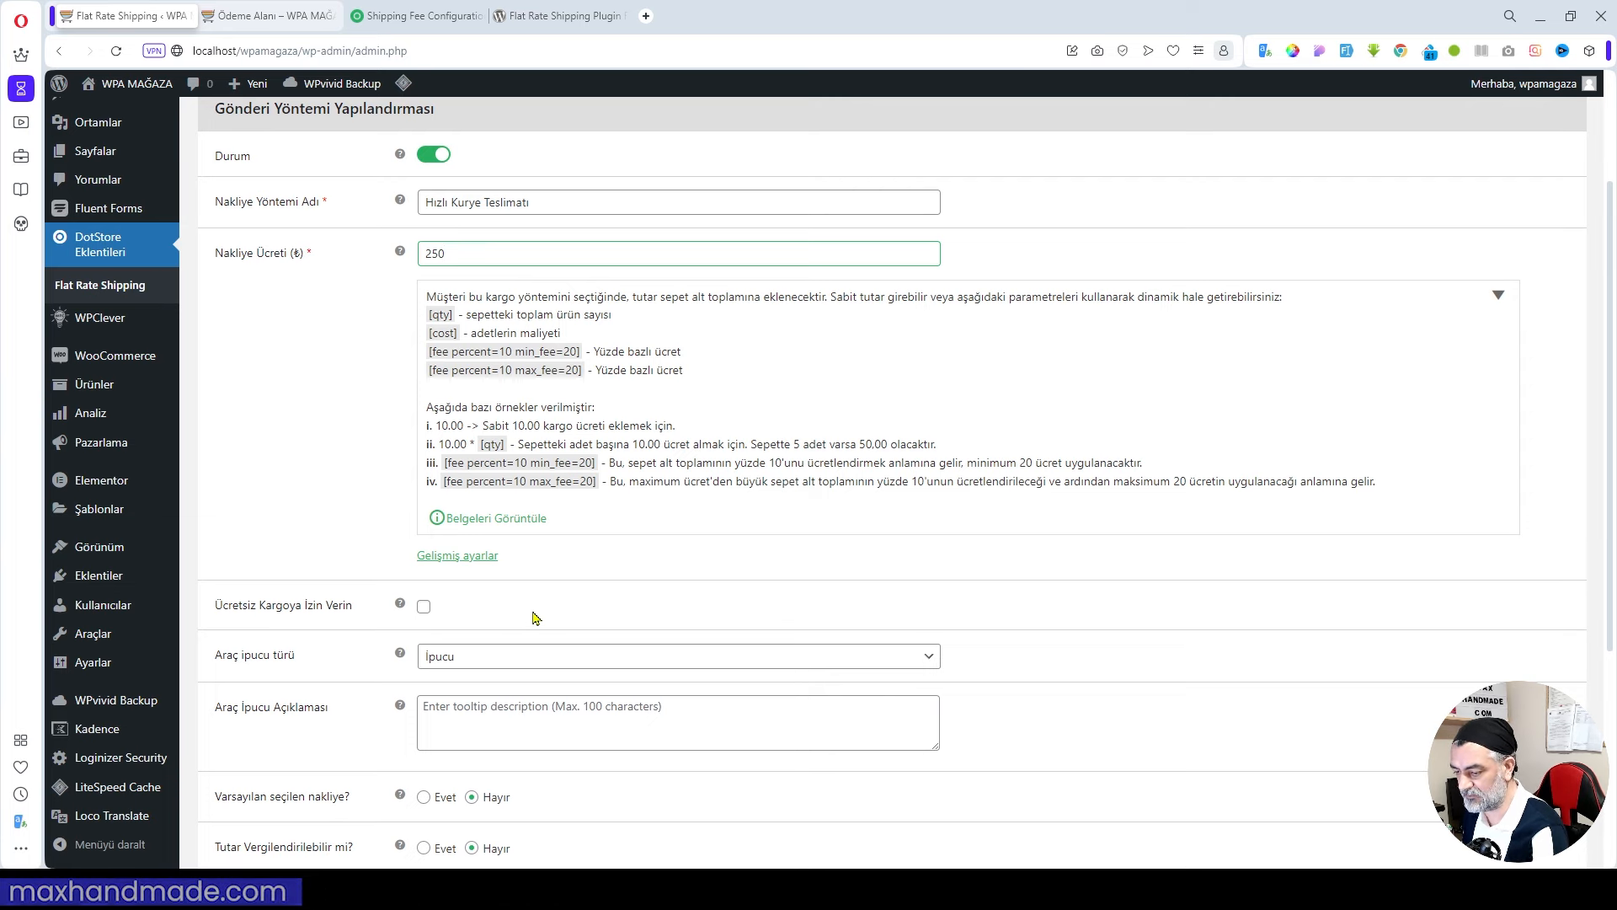
{"action": "scroll", "coordinate": [532, 617], "scroll_direction": "down", "scroll_amount": 2}
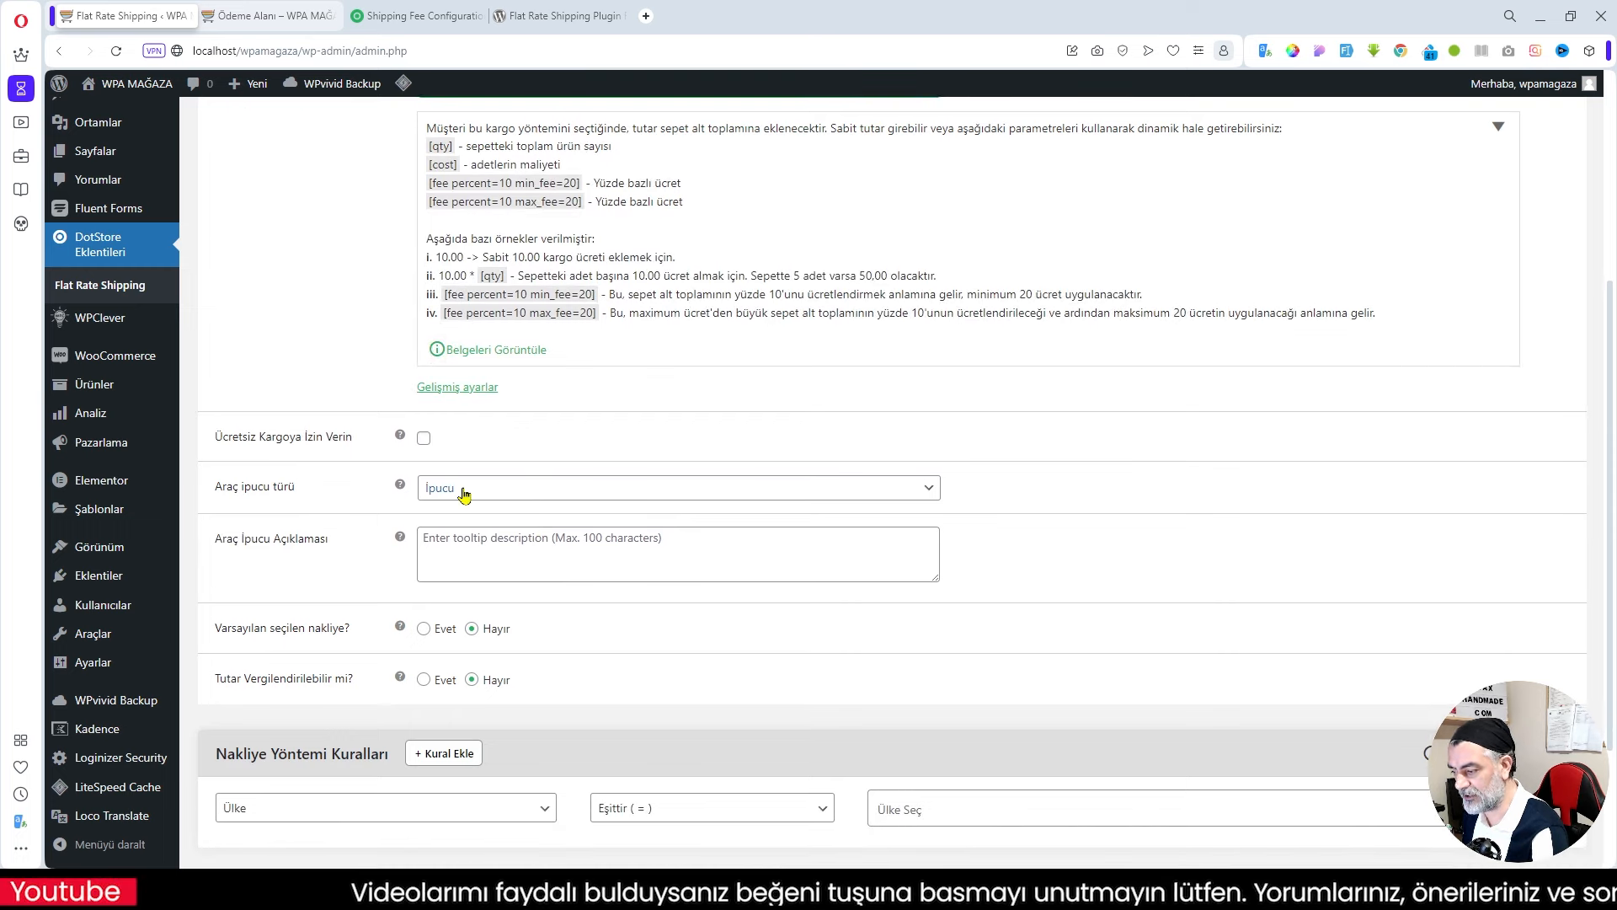
{"action": "left_click", "coordinate": [558, 494]}
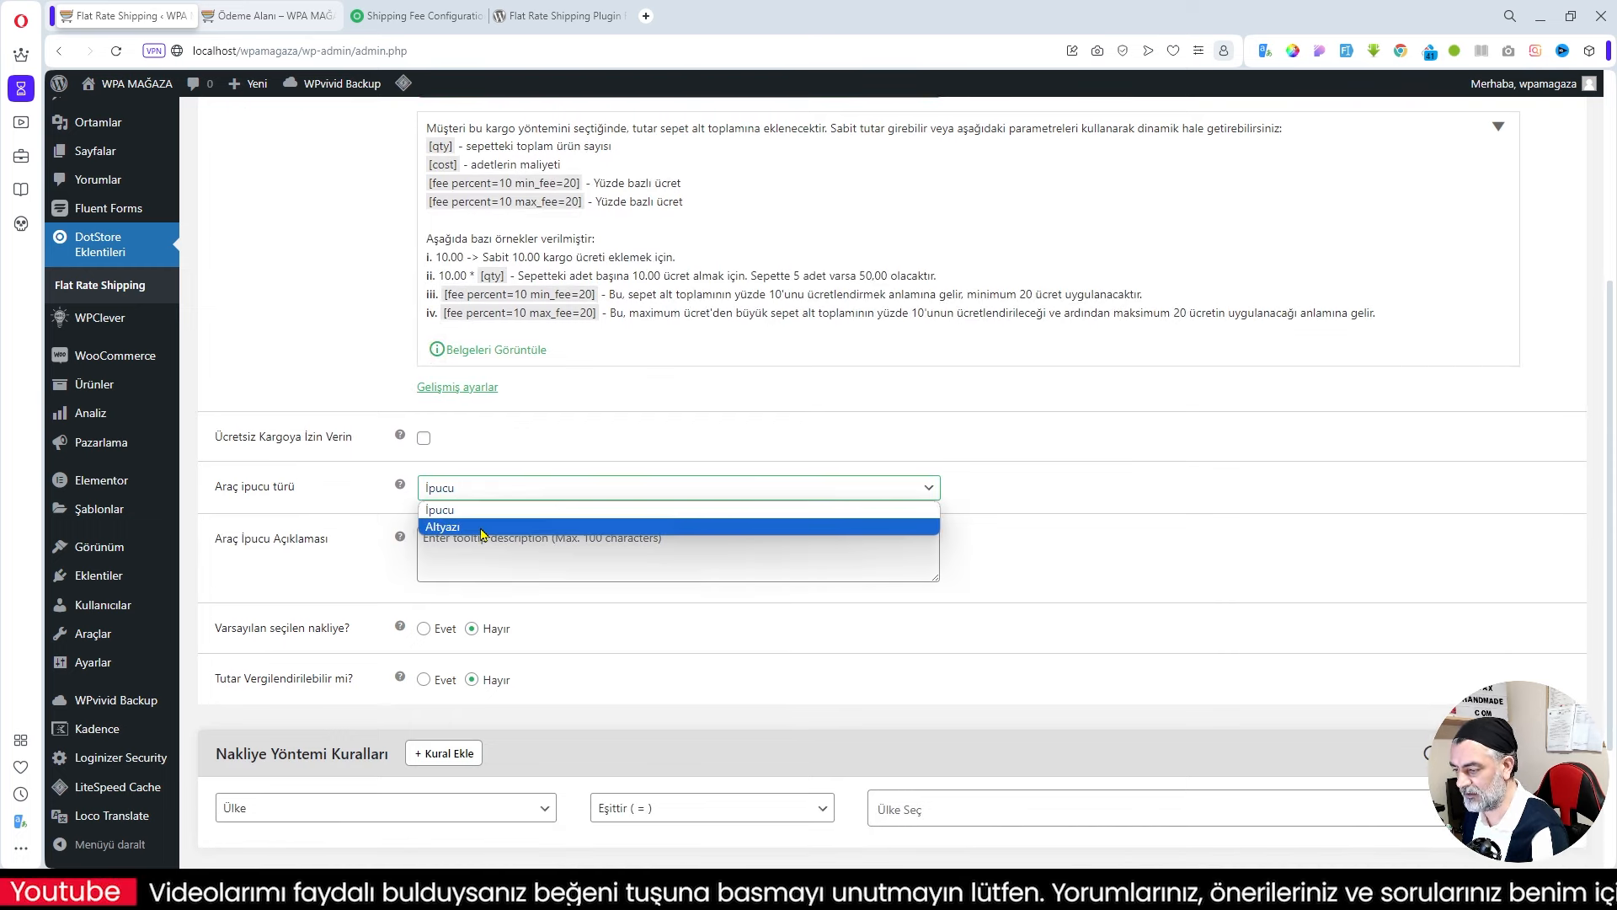
{"action": "left_click", "coordinate": [452, 512]}
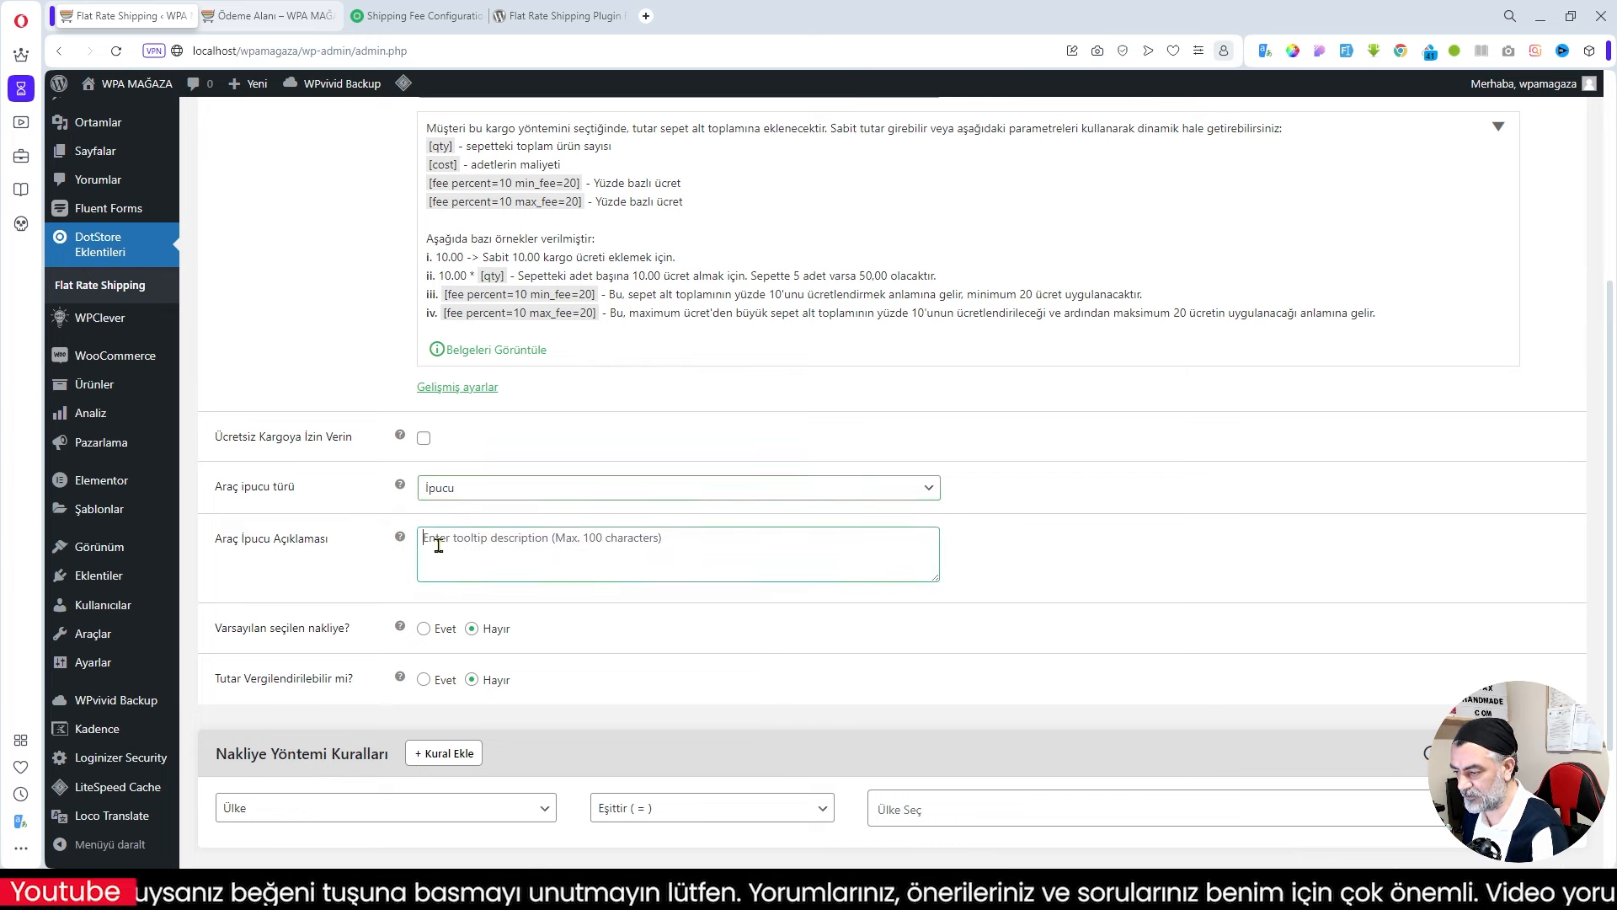
{"action": "scroll", "coordinate": [625, 572], "scroll_direction": "up", "scroll_amount": 4}
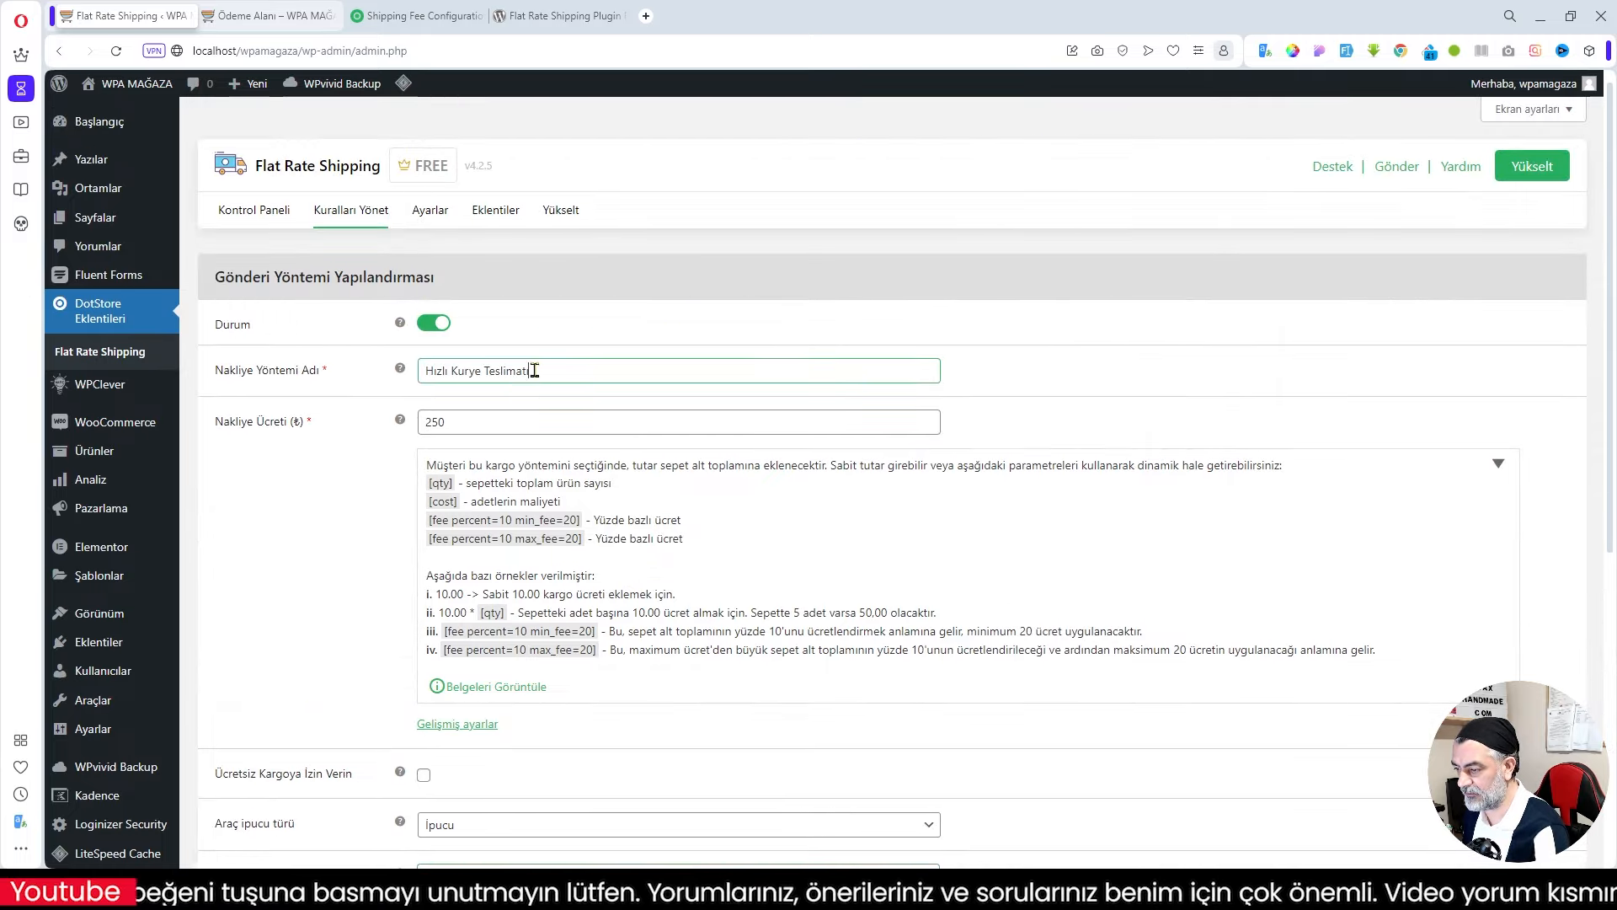
{"action": "left_click_drag", "start_coordinate": [534, 371], "coordinate": [405, 379]}
{"action": "key", "text": "ctrl+c"}
{"action": "scroll", "coordinate": [478, 459], "scroll_direction": "down", "scroll_amount": 5}
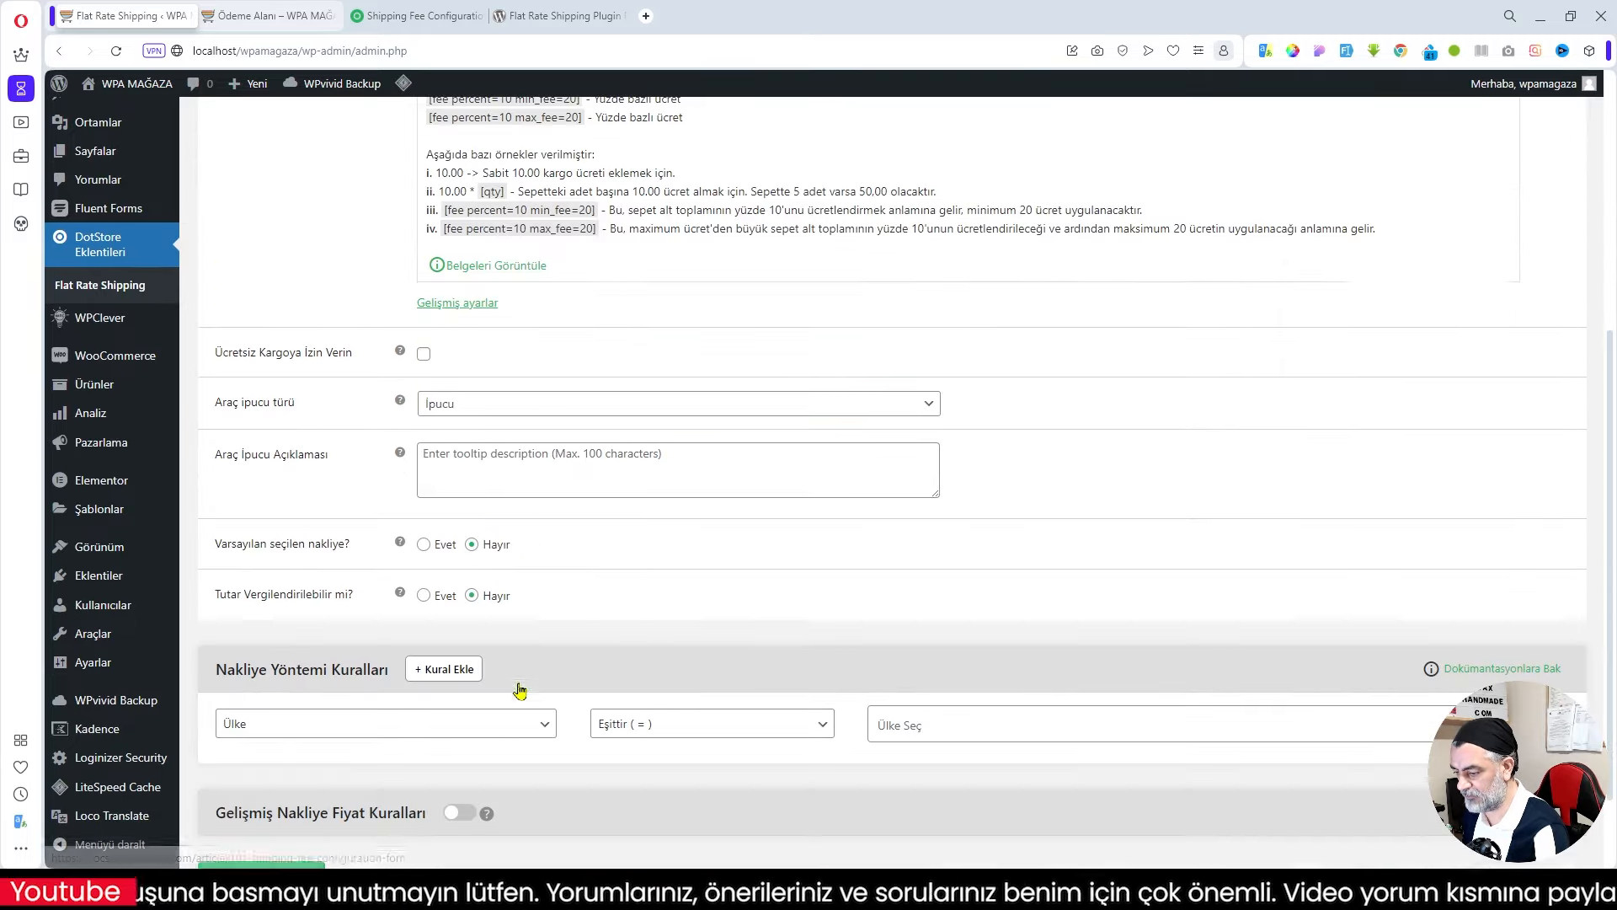
{"action": "key", "text": "ctrl+v"}
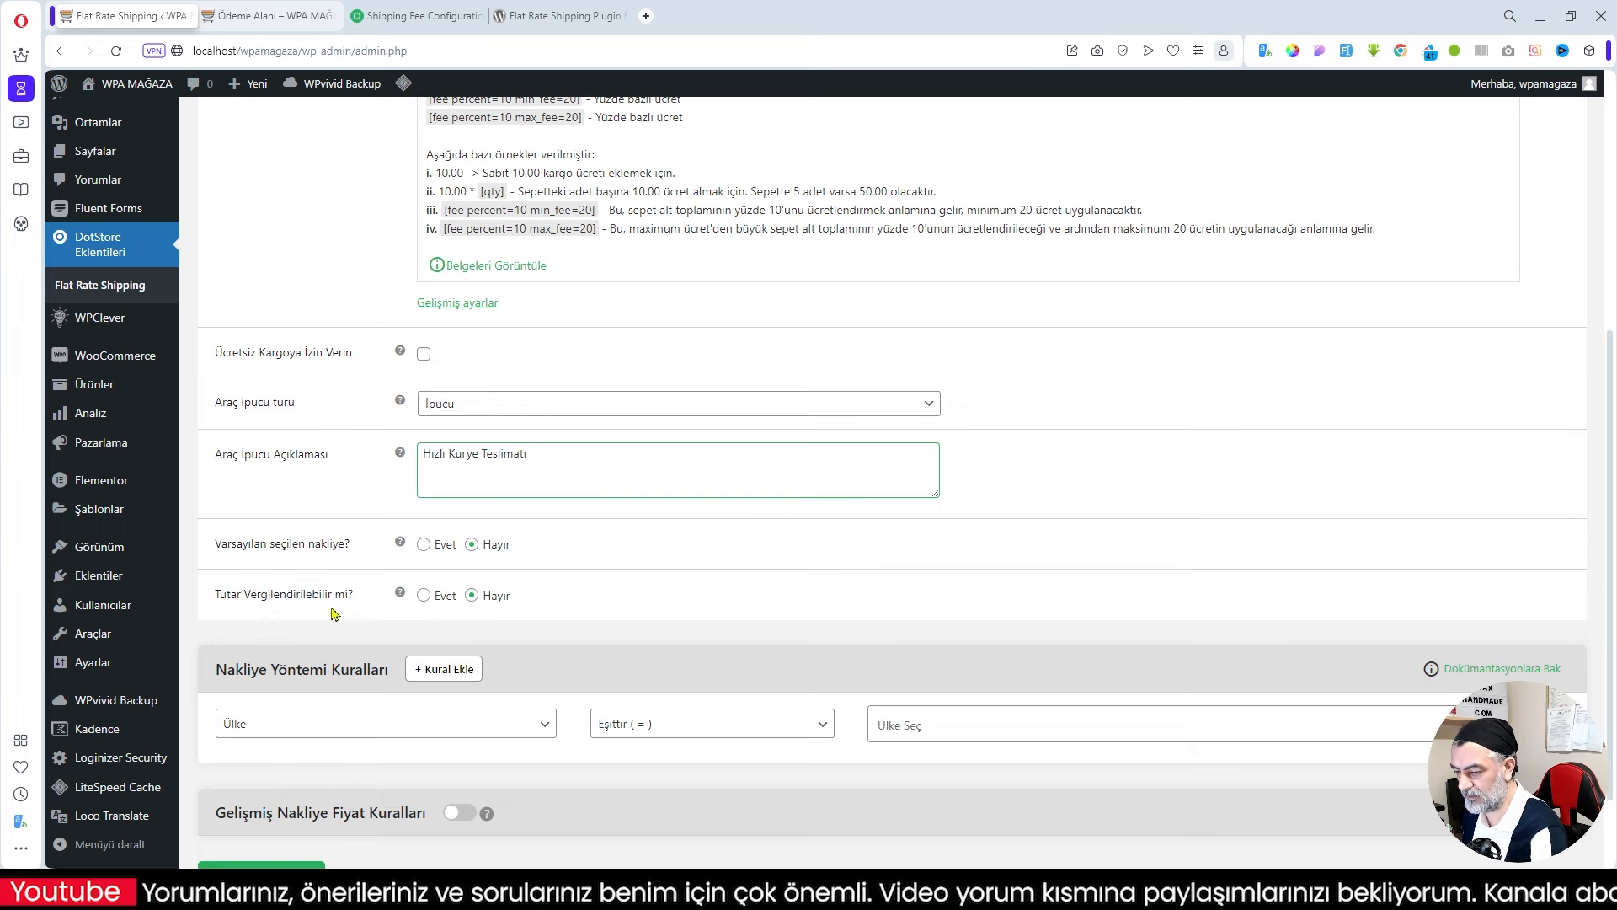
Set the shipping method rule so that Bölge equals Türkiye -> İstanbul.
{"action": "scroll", "coordinate": [510, 604], "scroll_direction": "down", "scroll_amount": 1}
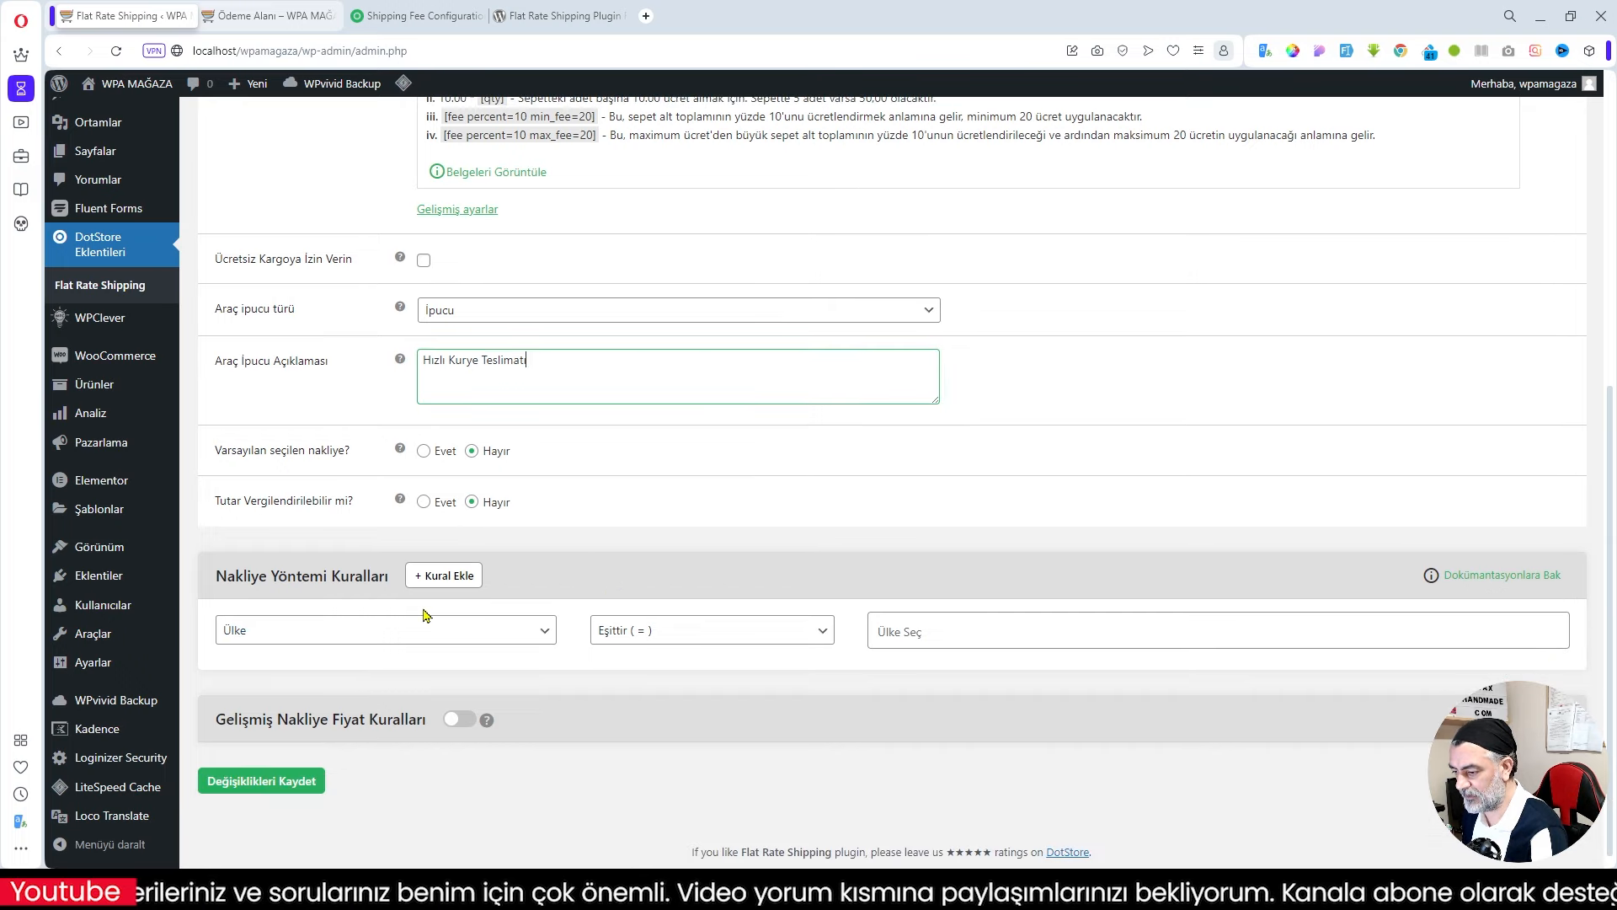
{"action": "left_click", "coordinate": [311, 630]}
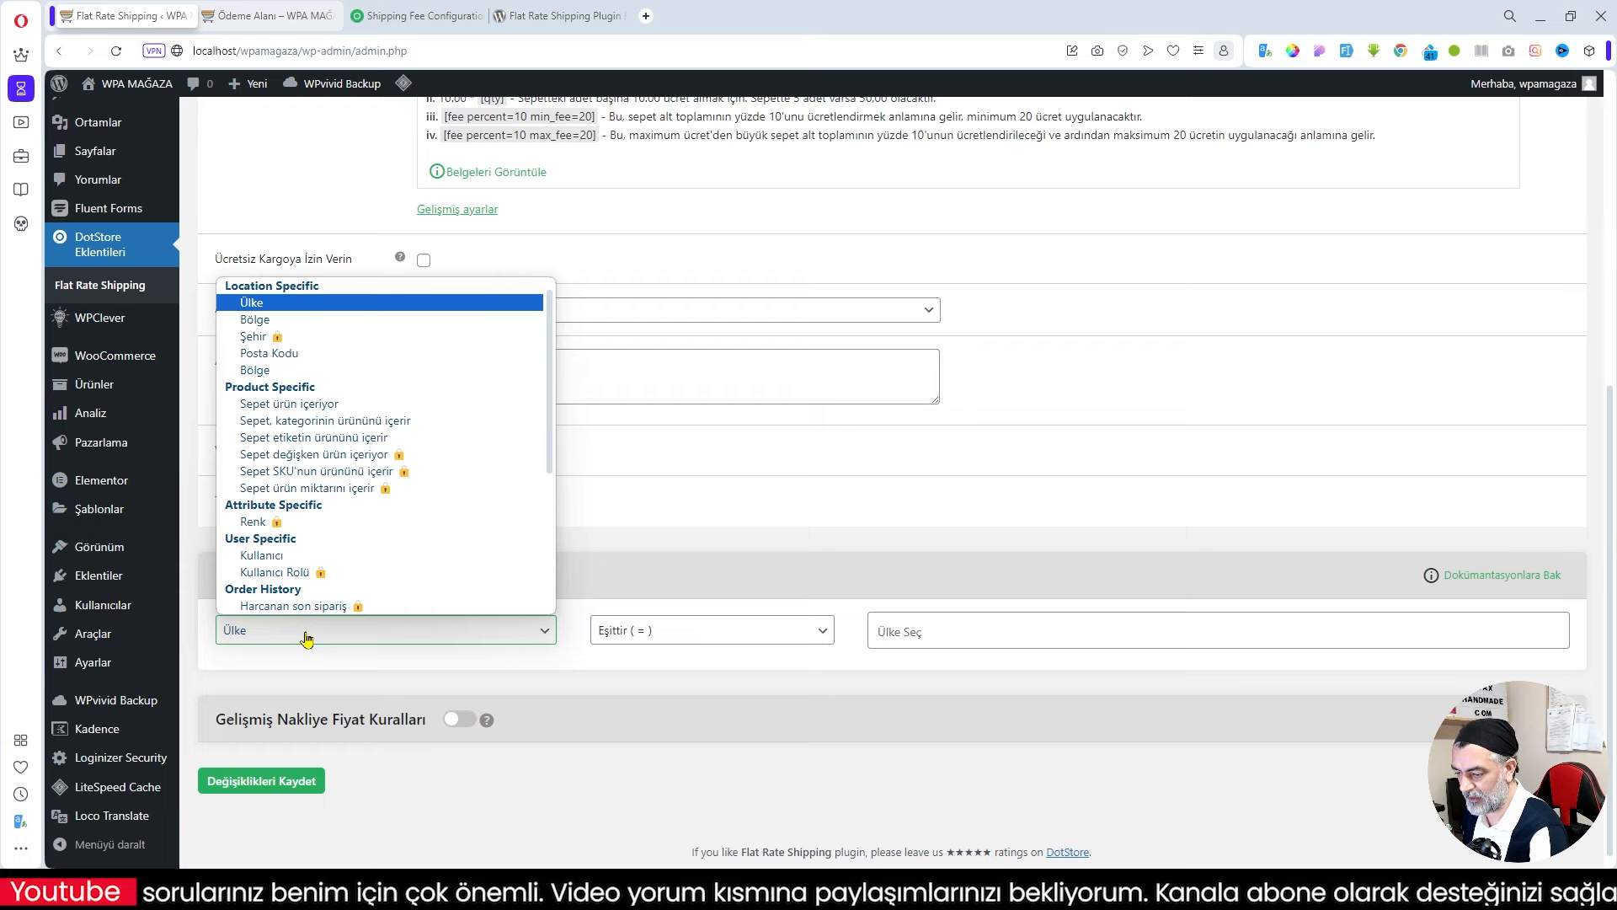
{"action": "left_click", "coordinate": [284, 321]}
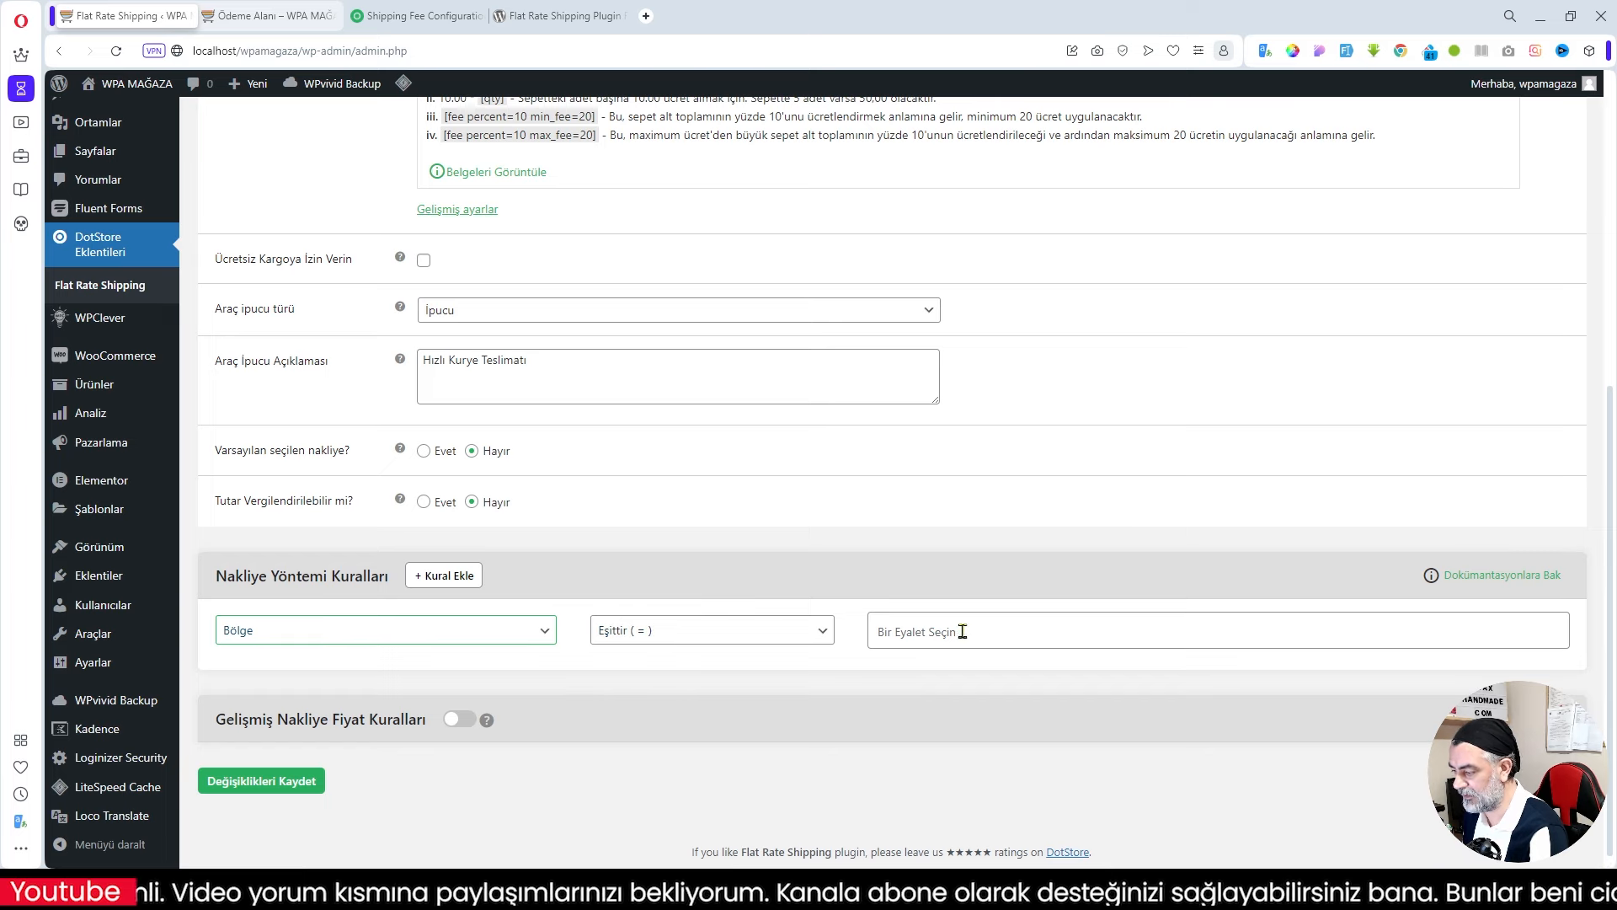
{"action": "left_click", "coordinate": [937, 633]}
{"action": "type", "text": "i"}
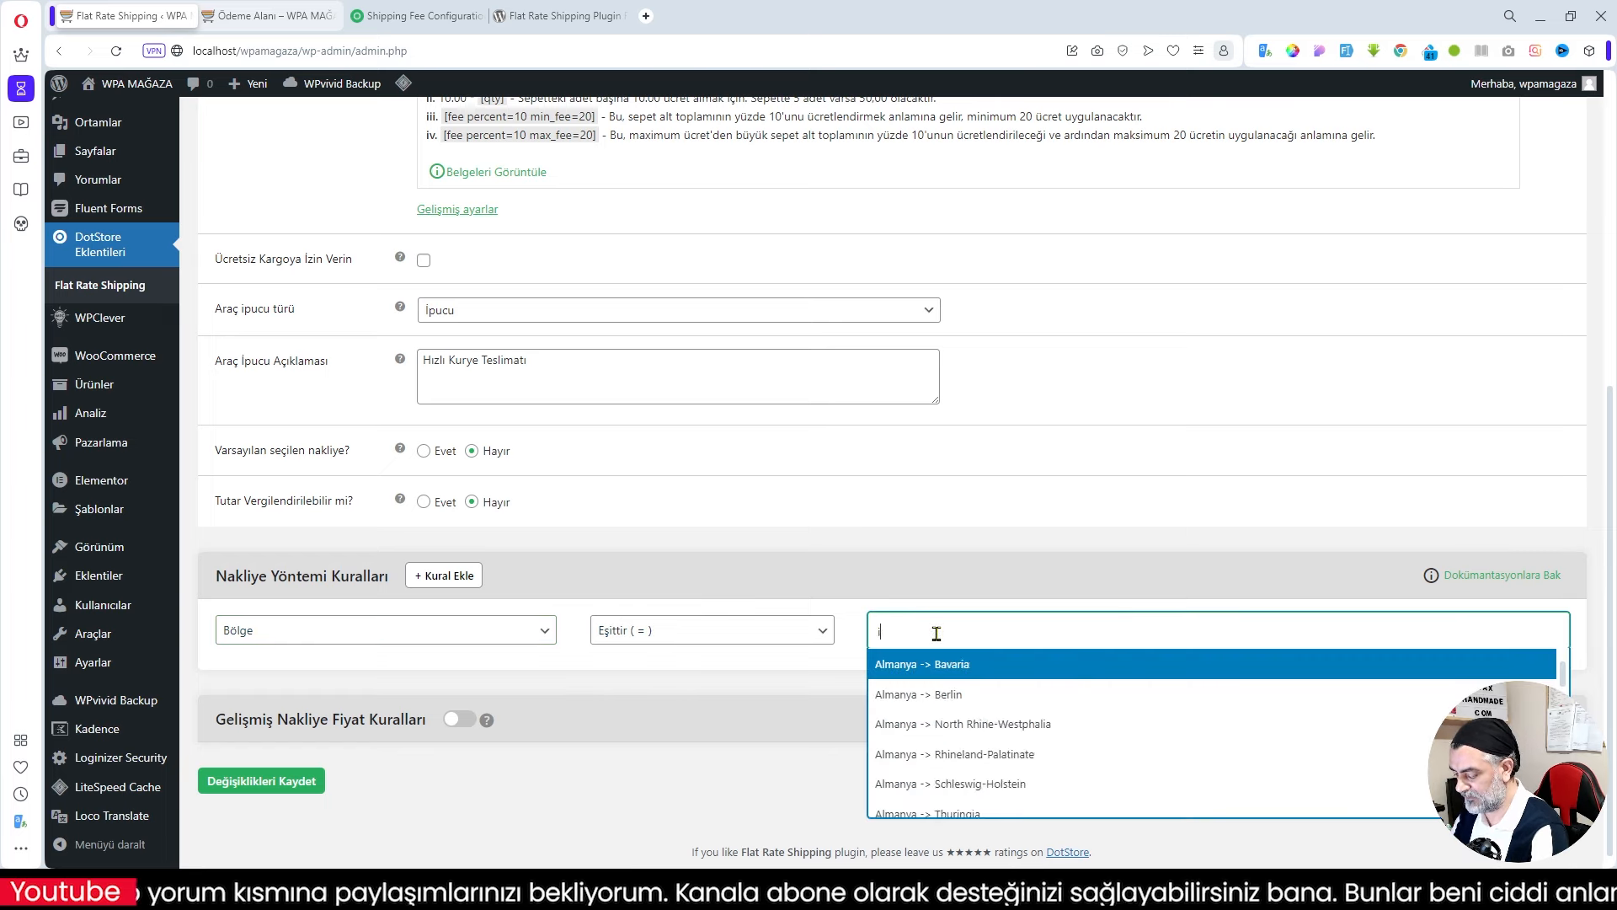
{"action": "type", "text": "stanbu"}
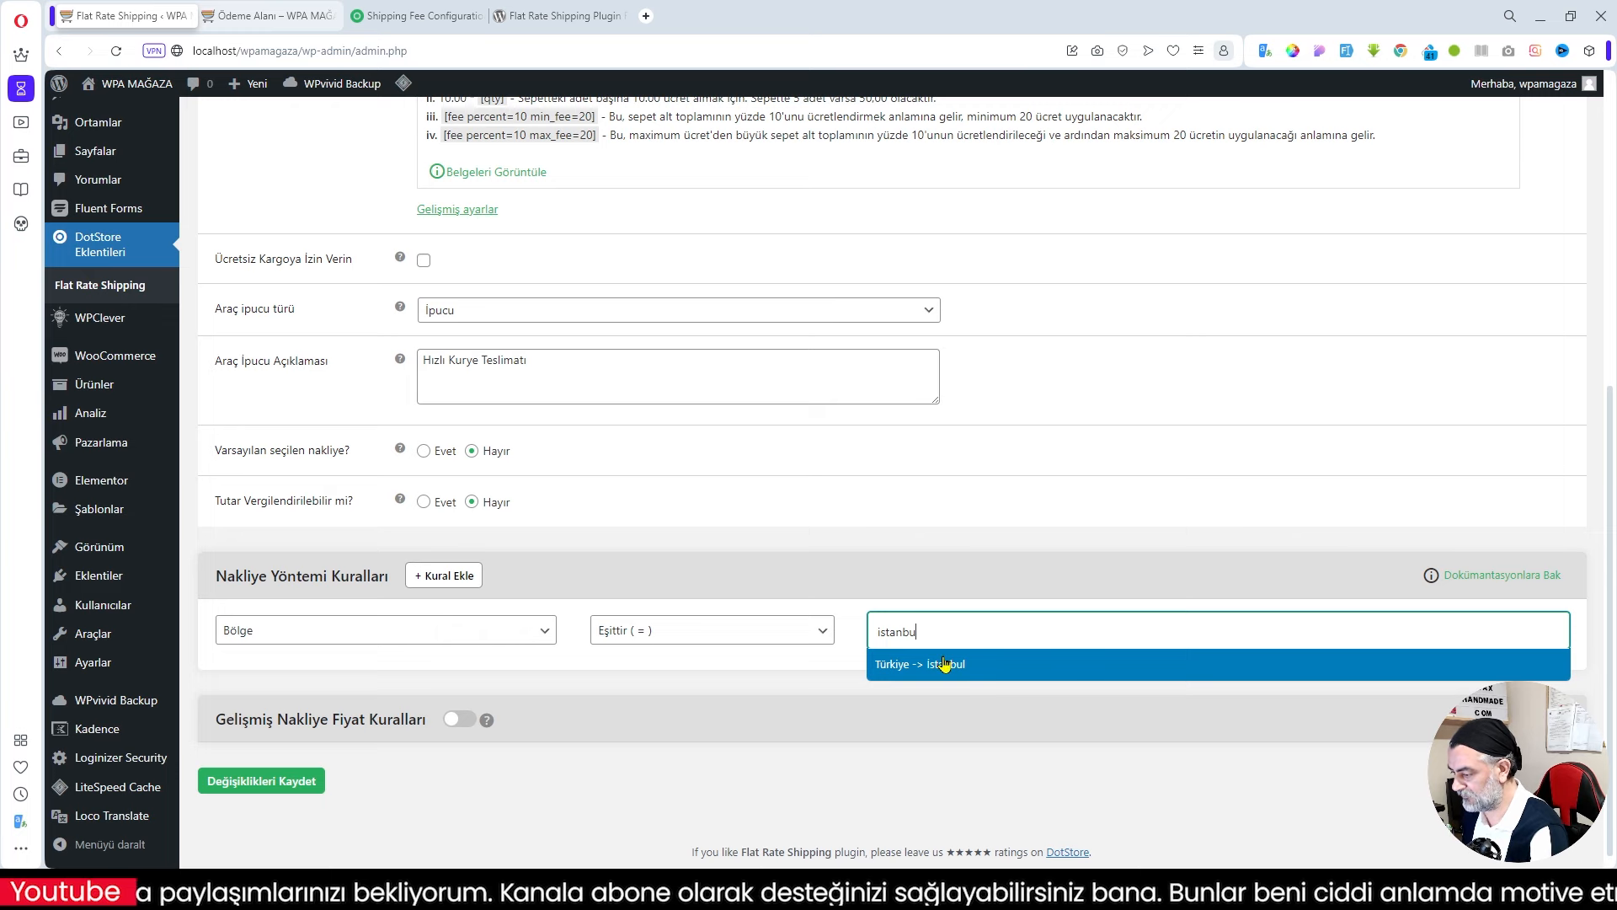
{"action": "left_click", "coordinate": [940, 666]}
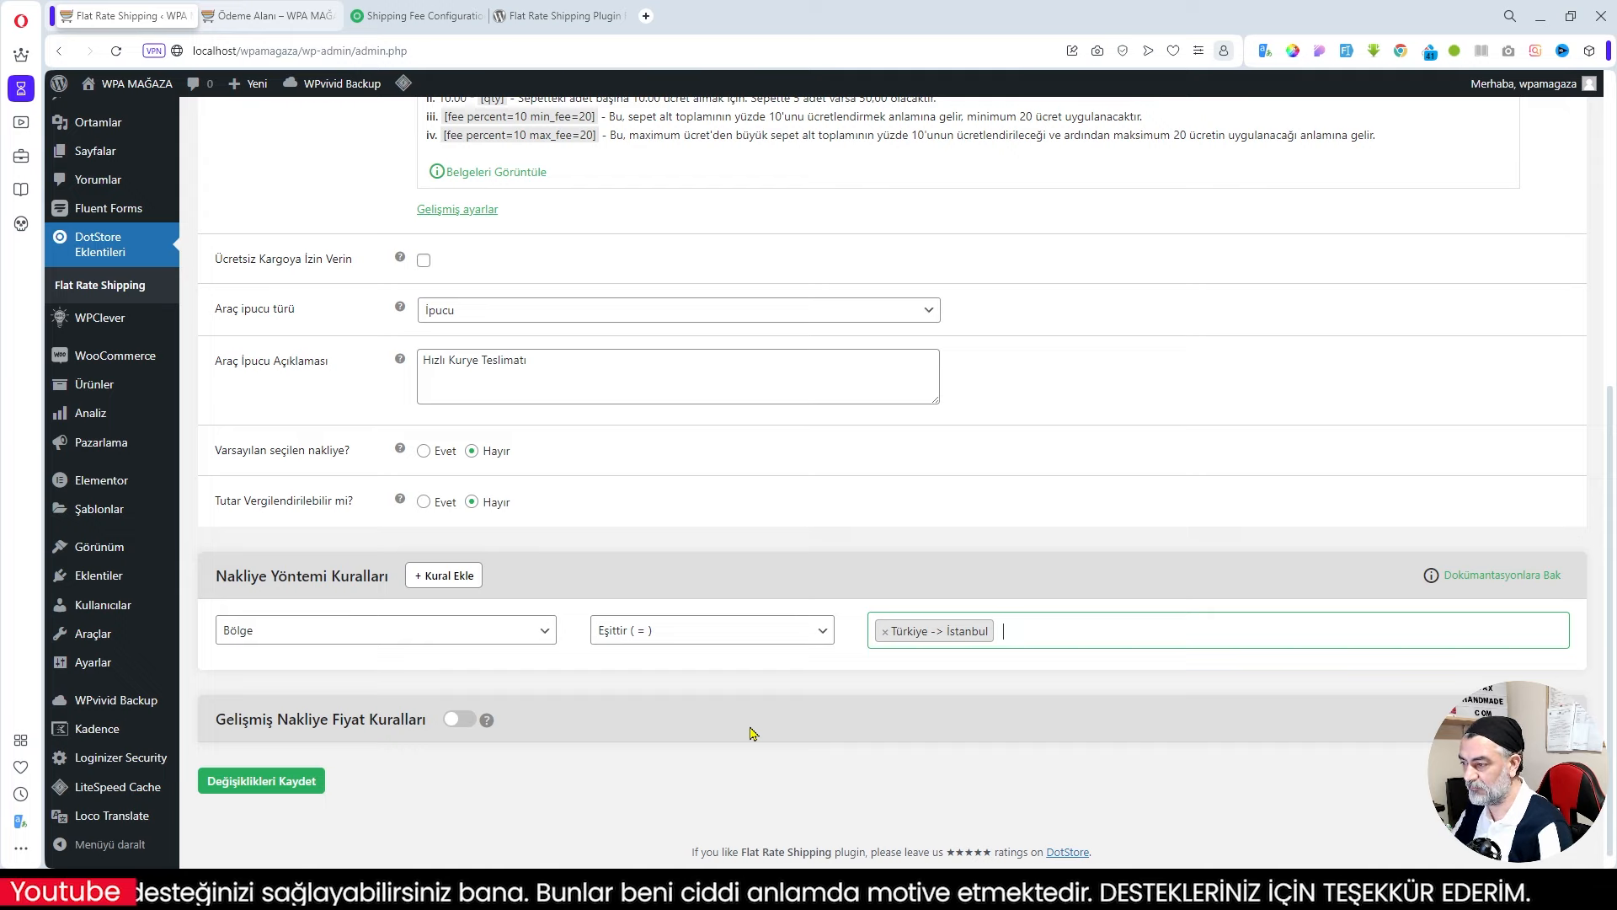
Review the Hızlı Kurye Teslimatı shipping method's configuration and save the changes.
{"action": "scroll", "coordinate": [732, 731], "scroll_direction": "up", "scroll_amount": 6}
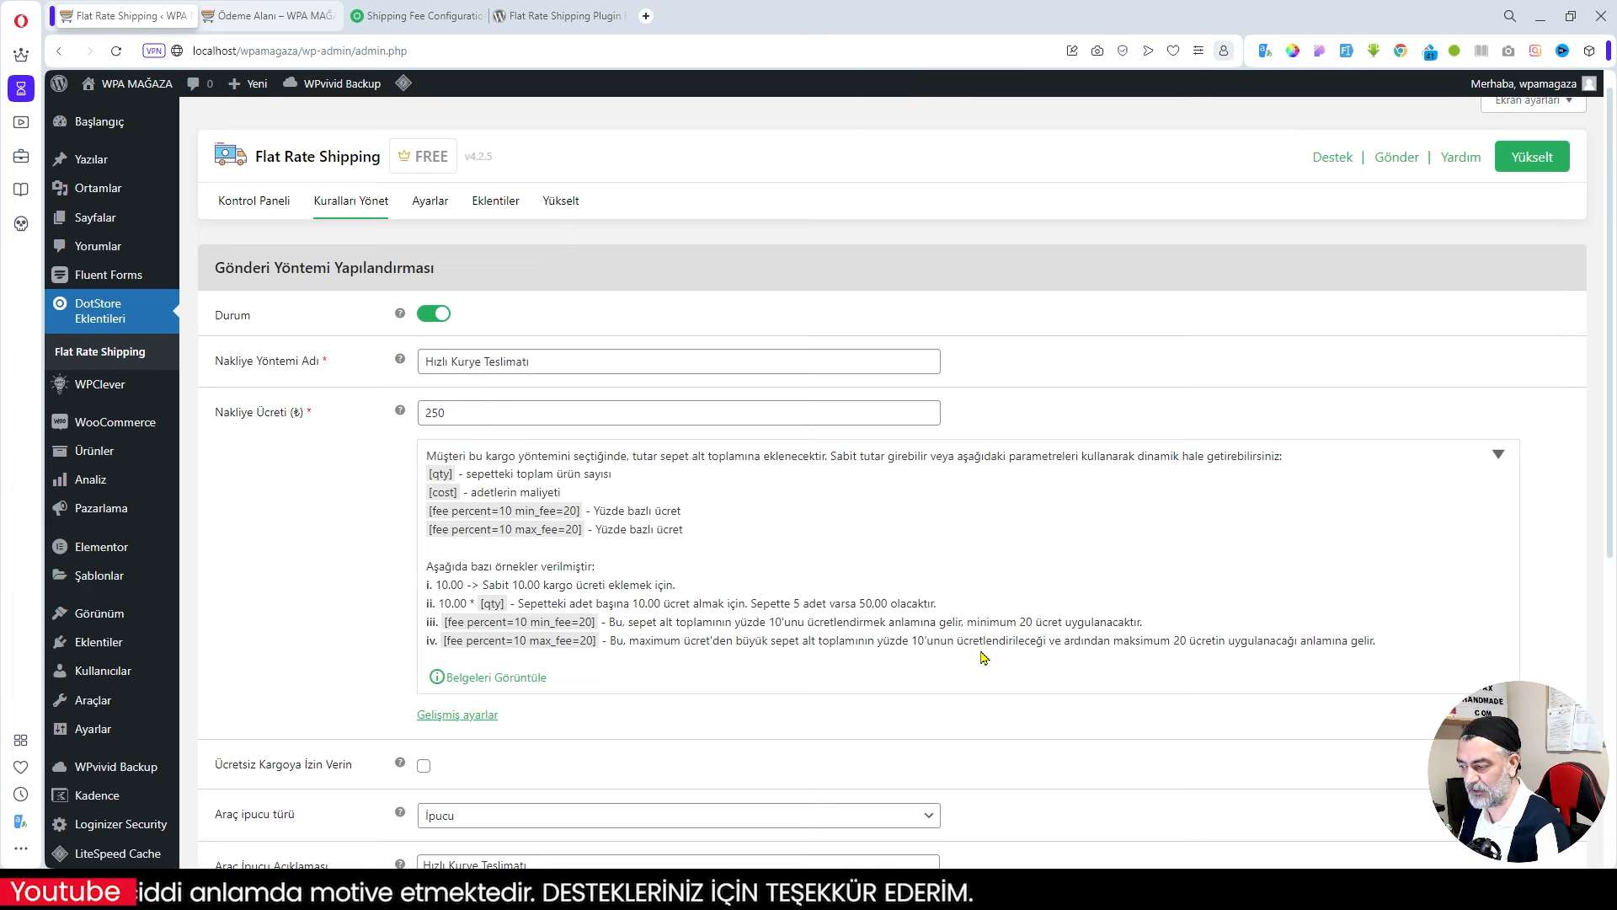
{"action": "scroll", "coordinate": [984, 657], "scroll_direction": "down", "scroll_amount": 6}
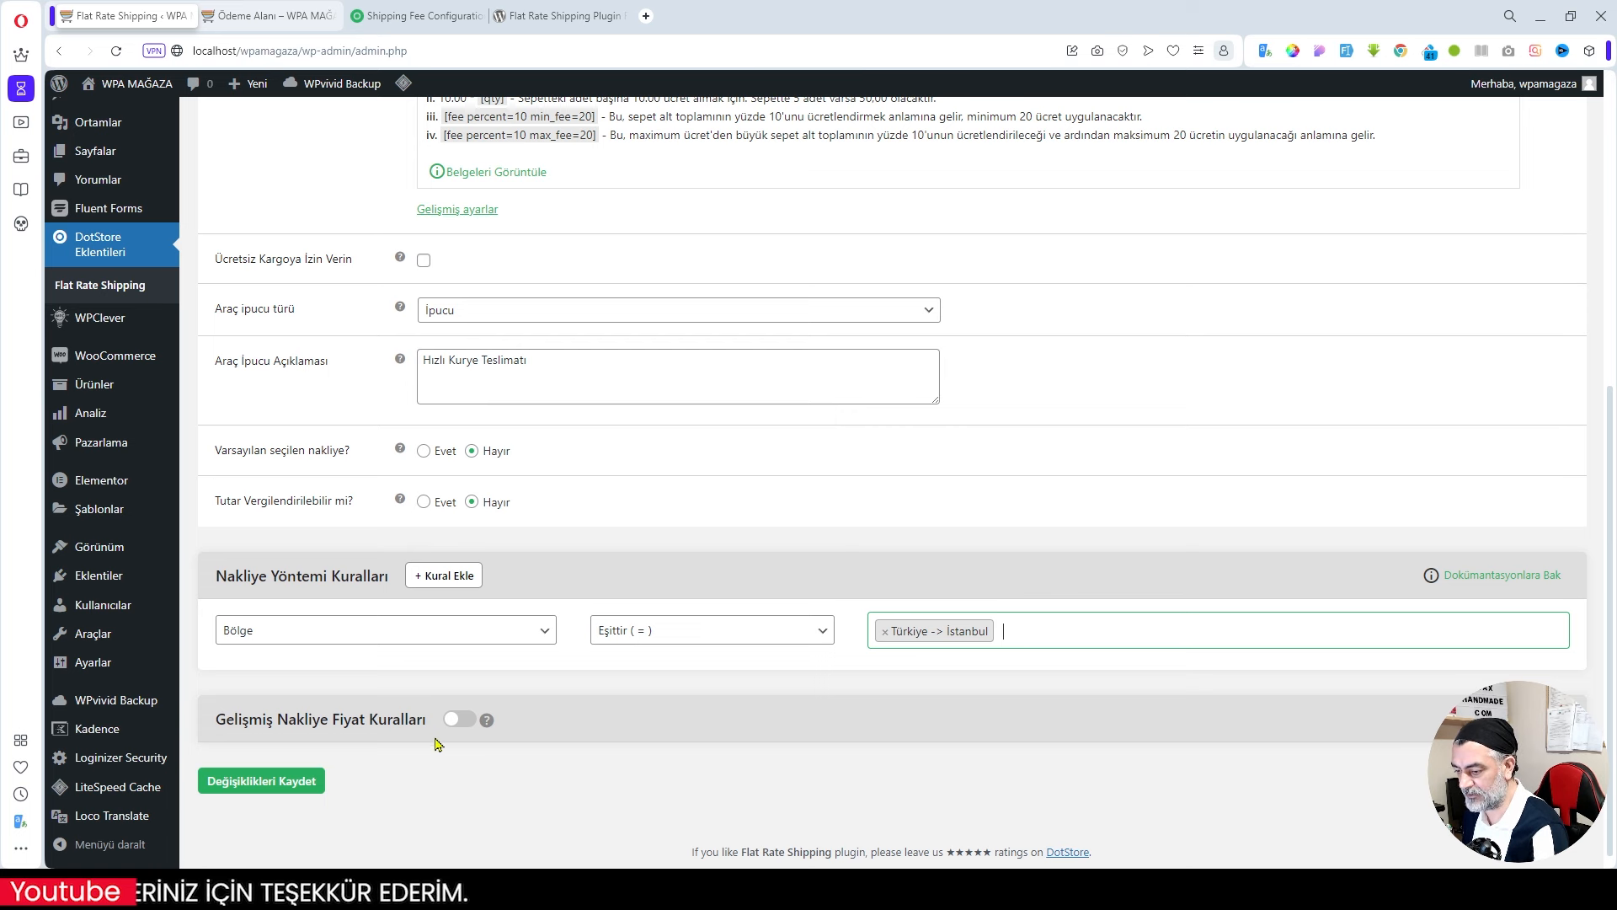
{"action": "left_click", "coordinate": [257, 783]}
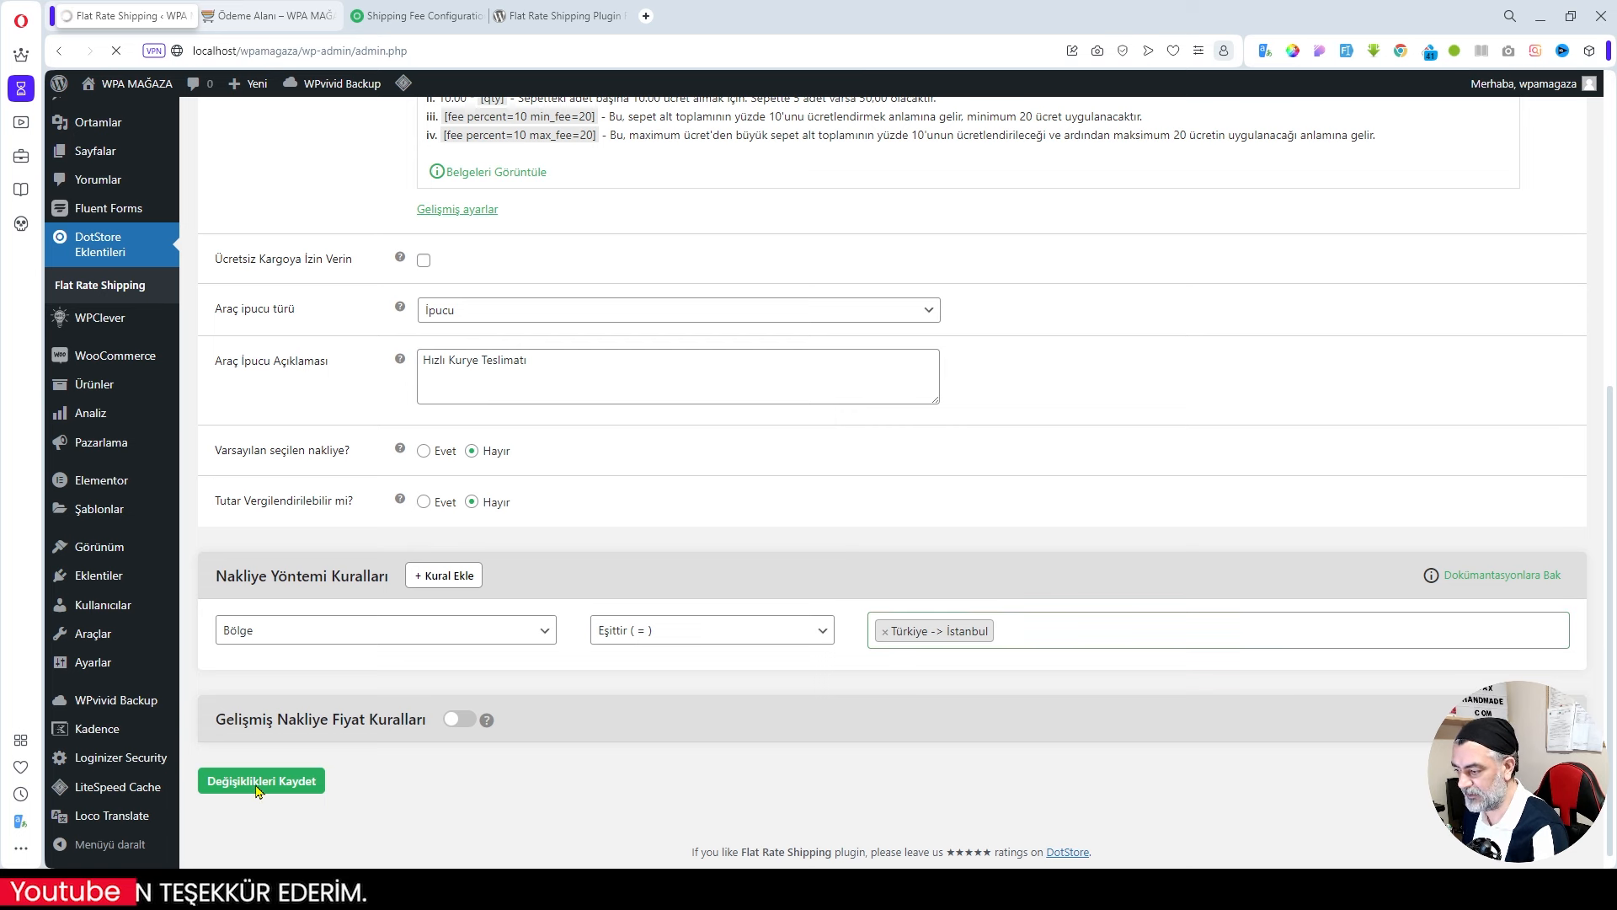
Switch to the store's checkout page, reload it and change the billing city to İstanbul.
{"action": "left_click", "coordinate": [264, 18]}
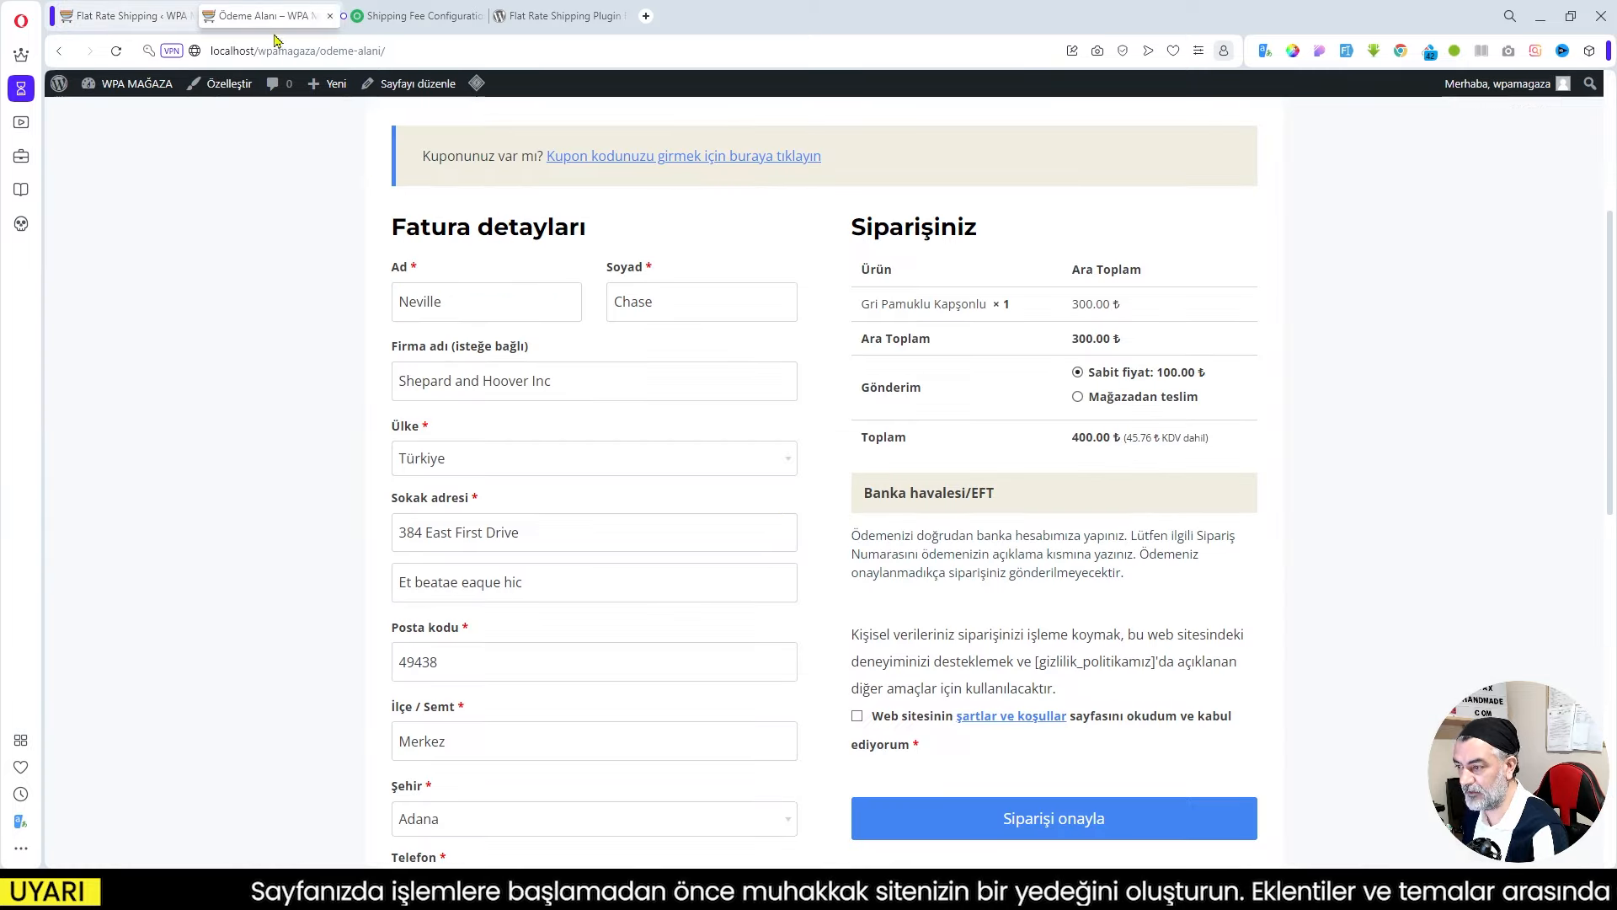
{"action": "scroll", "coordinate": [705, 691], "scroll_direction": "down", "scroll_amount": 3}
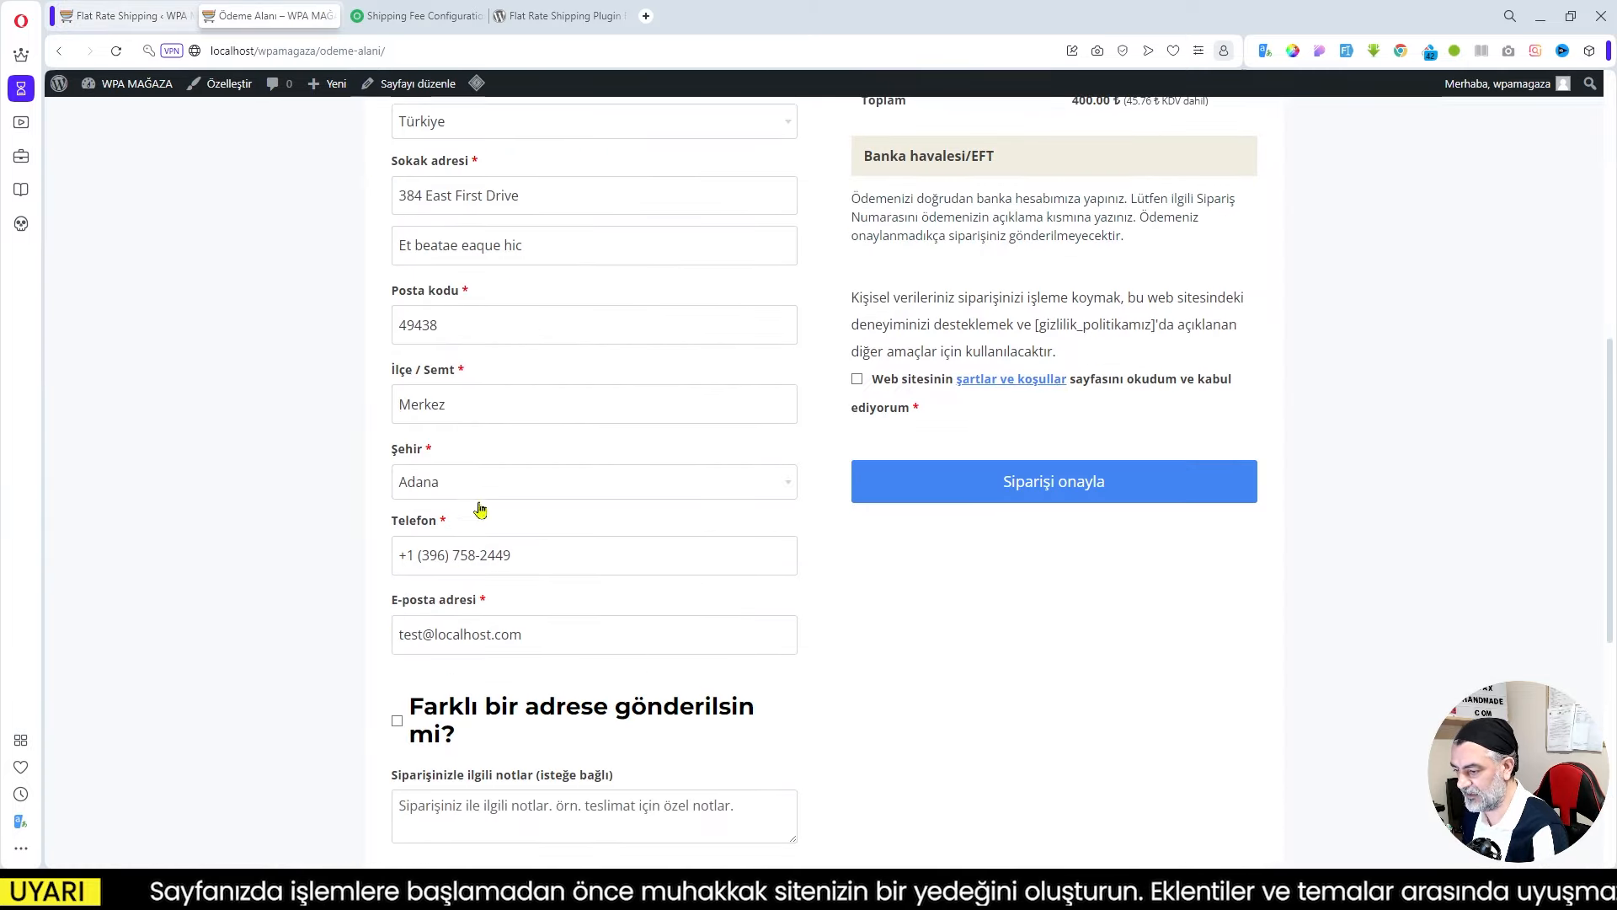
{"action": "scroll", "coordinate": [546, 489], "scroll_direction": "up", "scroll_amount": 5}
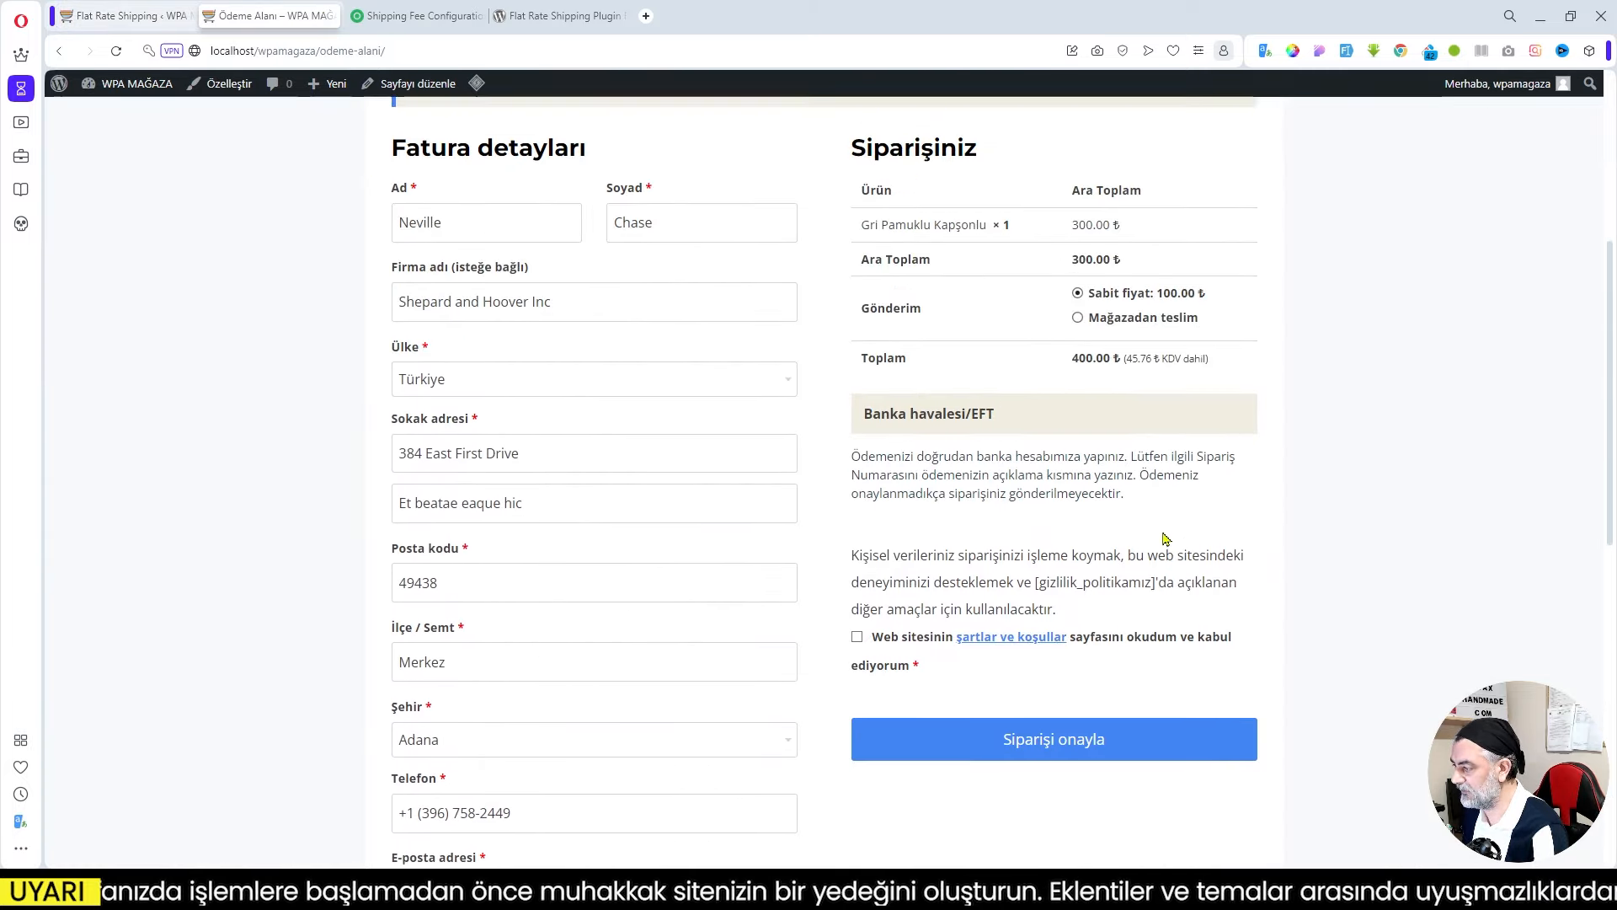
{"action": "left_click", "coordinate": [118, 52]}
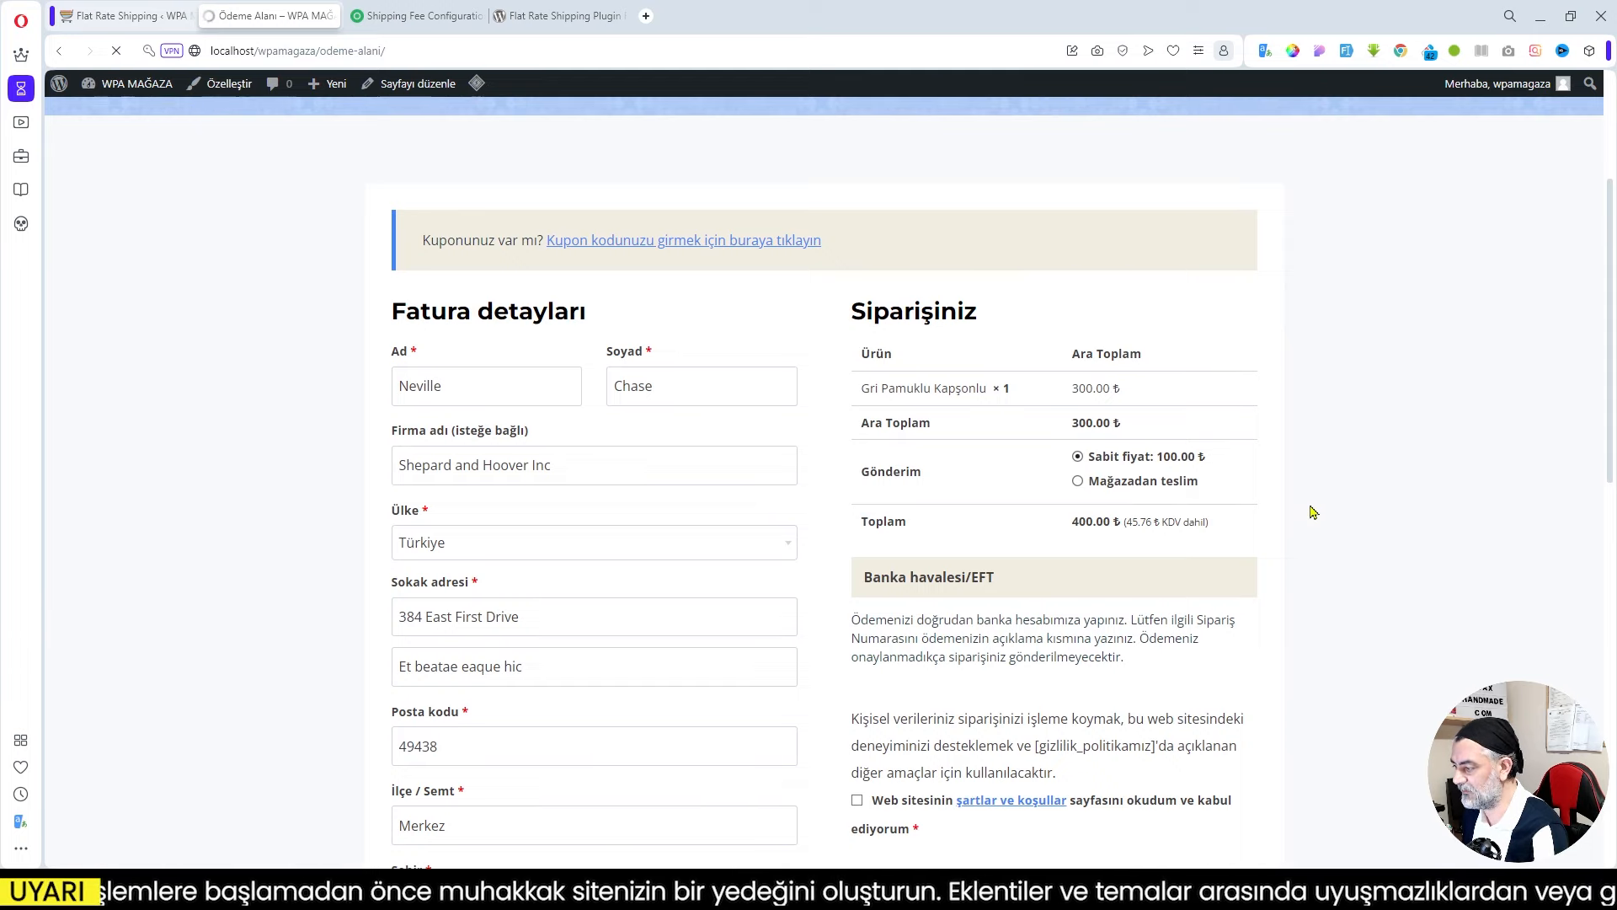
{"action": "scroll", "coordinate": [758, 590], "scroll_direction": "down", "scroll_amount": 3}
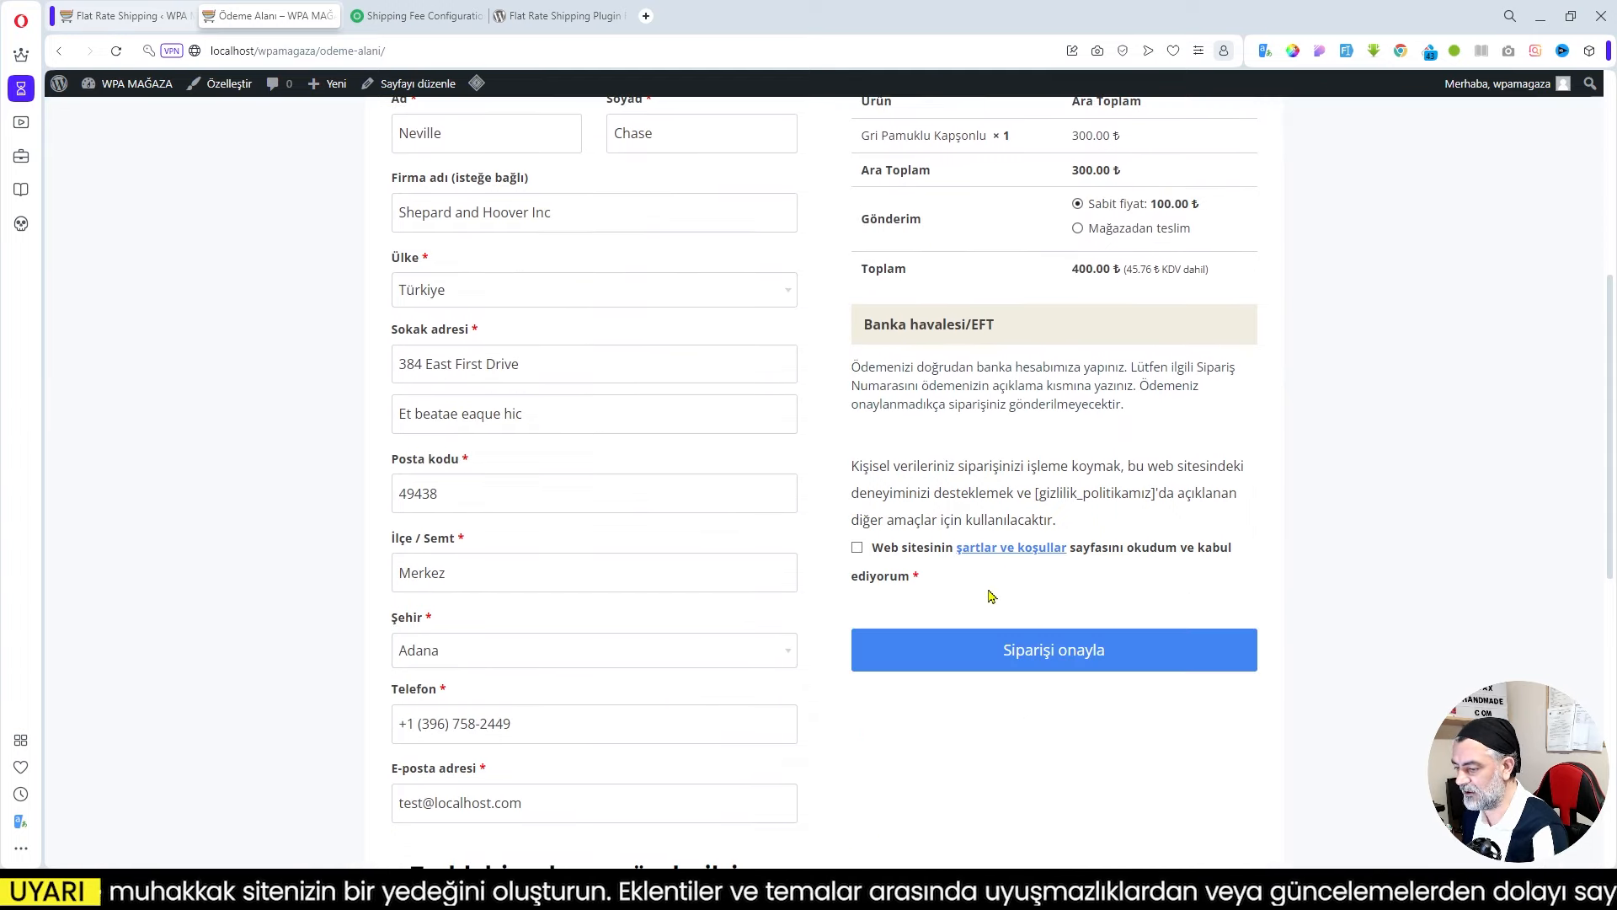
{"action": "left_click", "coordinate": [482, 651]}
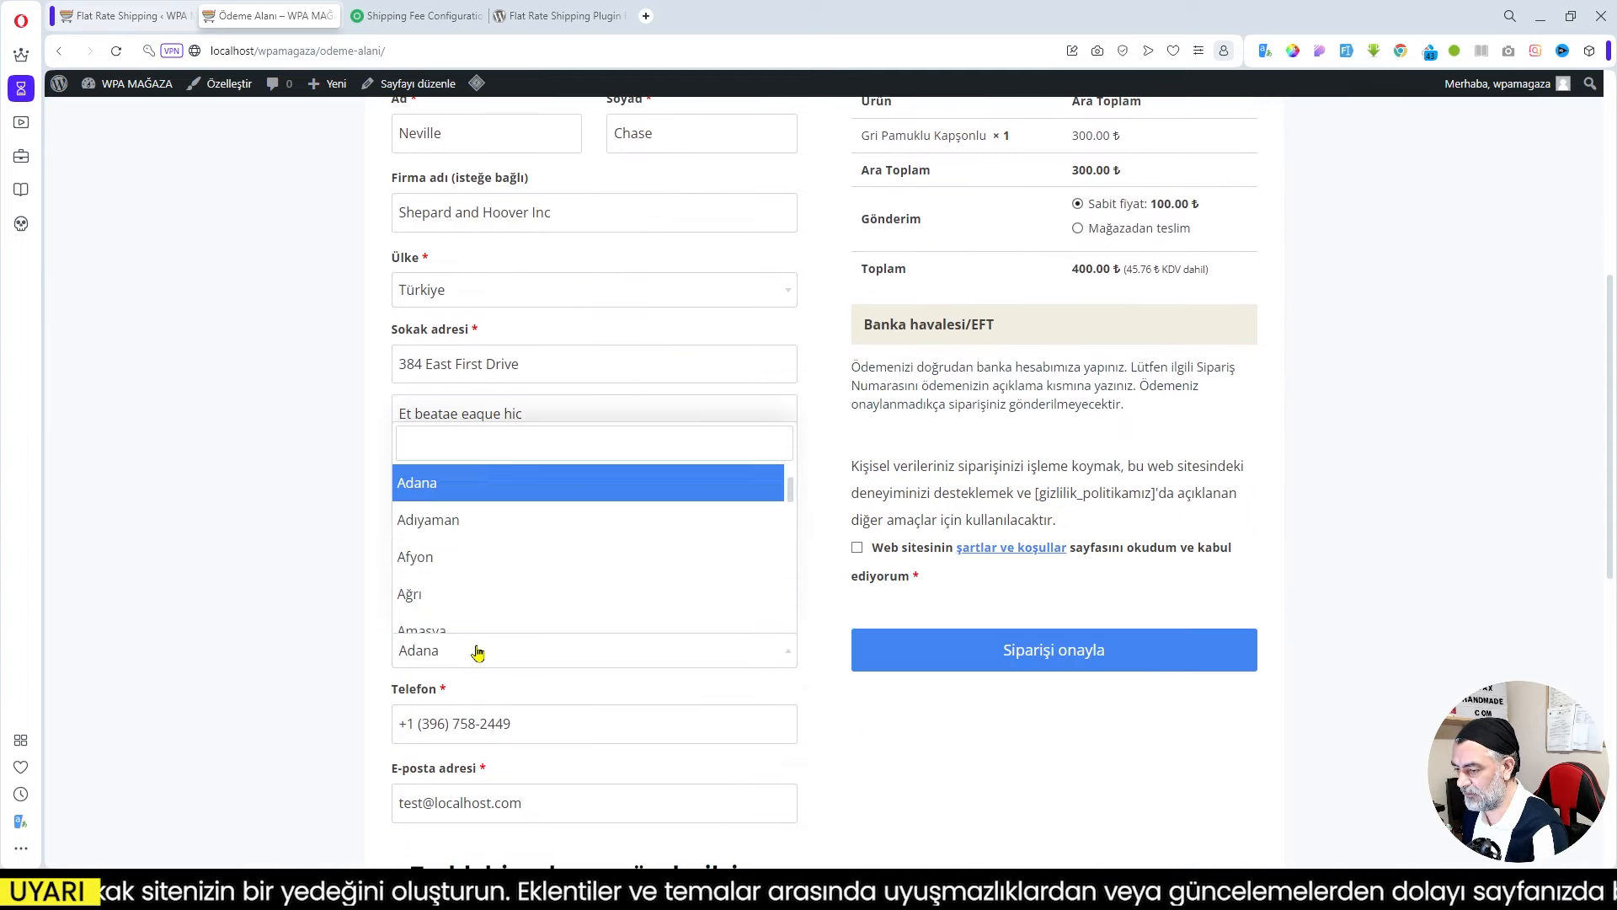
{"action": "type", "text": "ist"}
{"action": "left_click", "coordinate": [471, 615]}
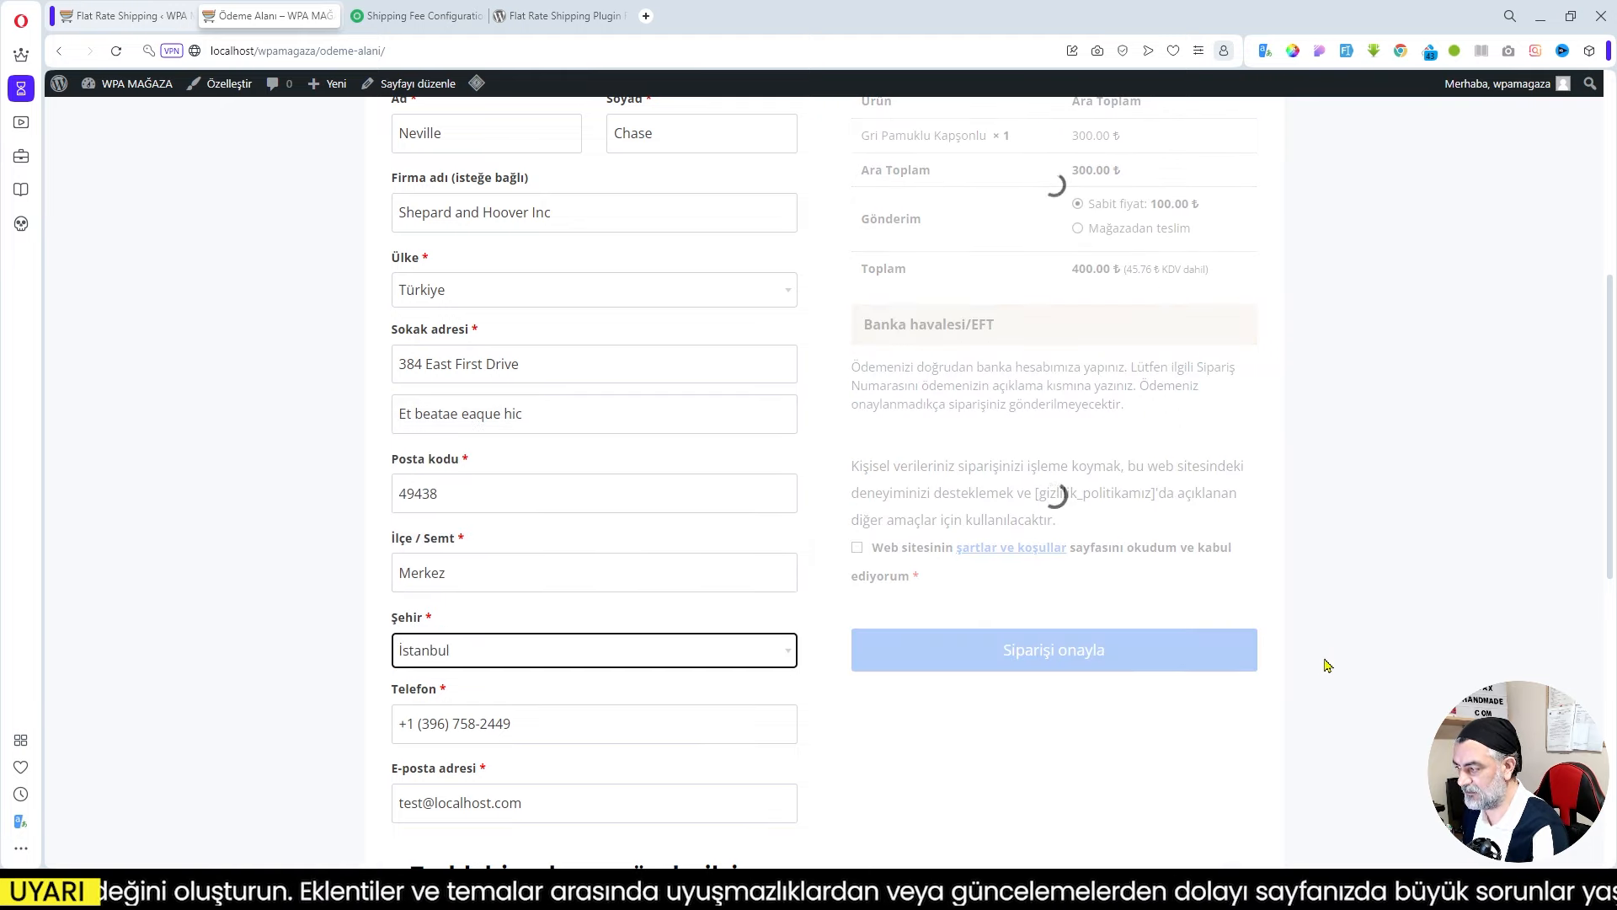
View the Hızlı Kurye Teslimatı tooltip in the order summary and choose that method for the delivery.
{"action": "scroll", "coordinate": [1244, 600], "scroll_direction": "up", "scroll_amount": 1}
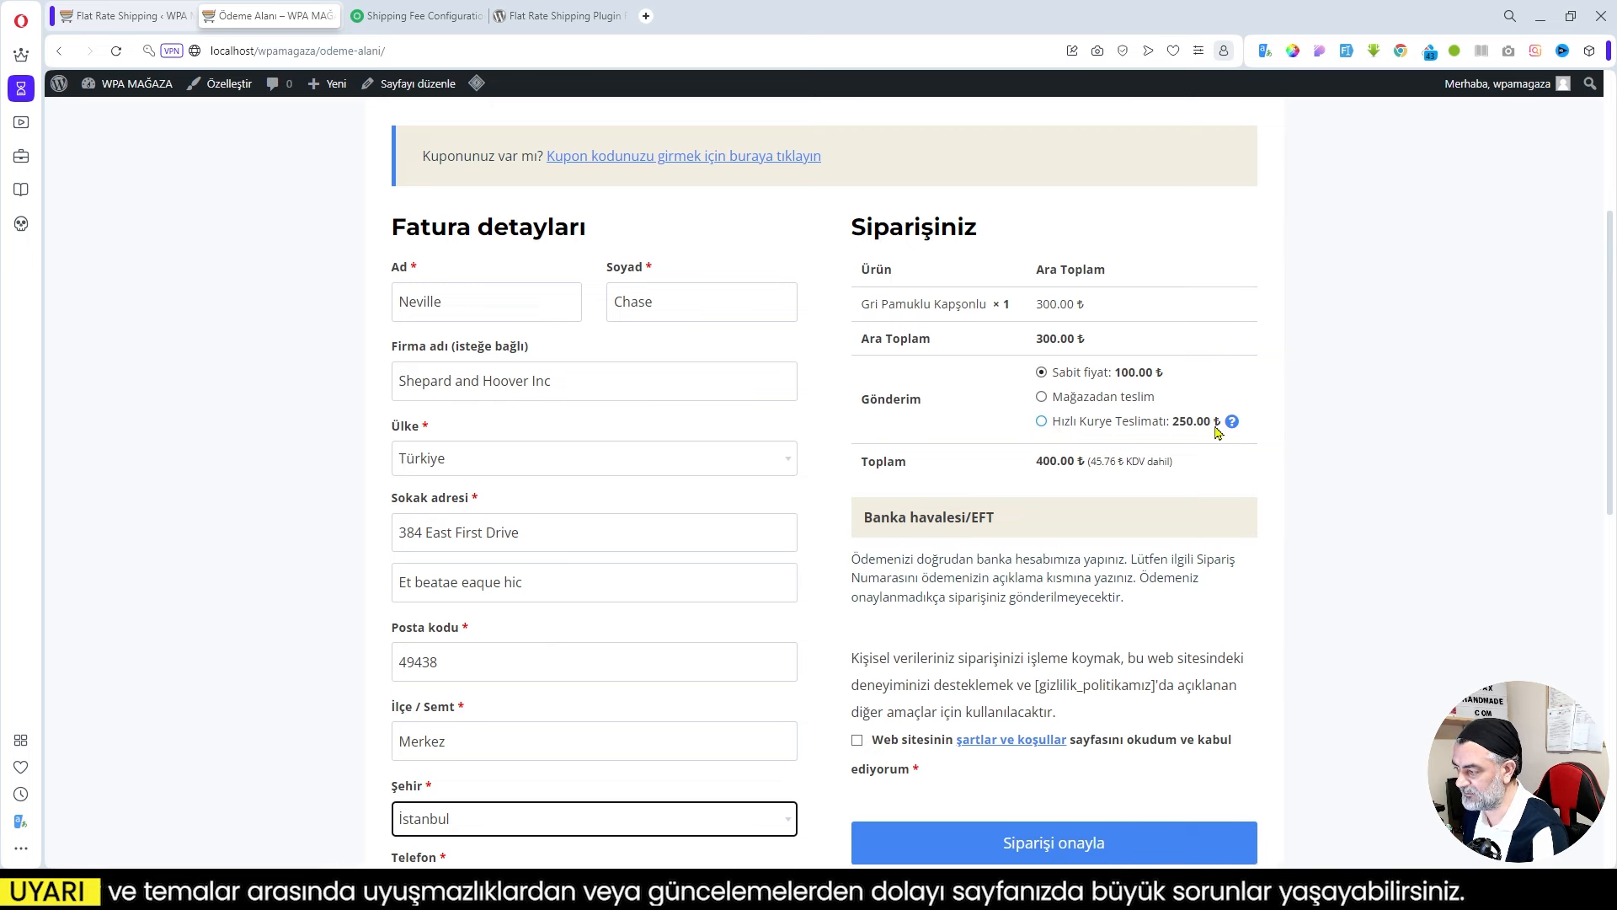
{"action": "mouse_move", "coordinate": [1231, 428]}
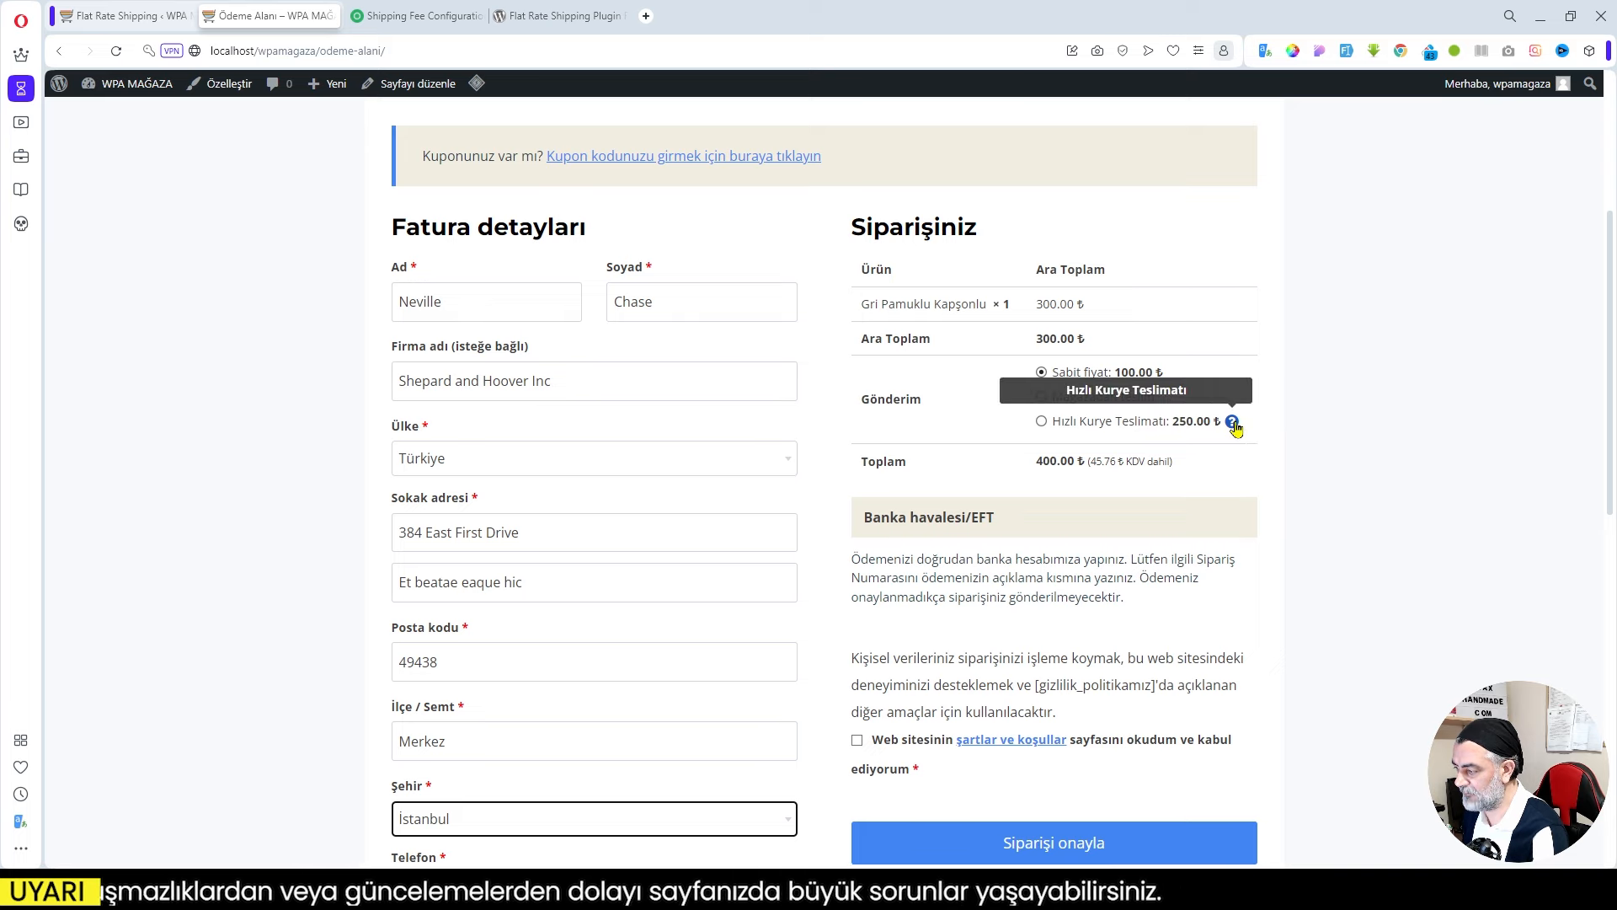
{"action": "left_click", "coordinate": [1058, 424]}
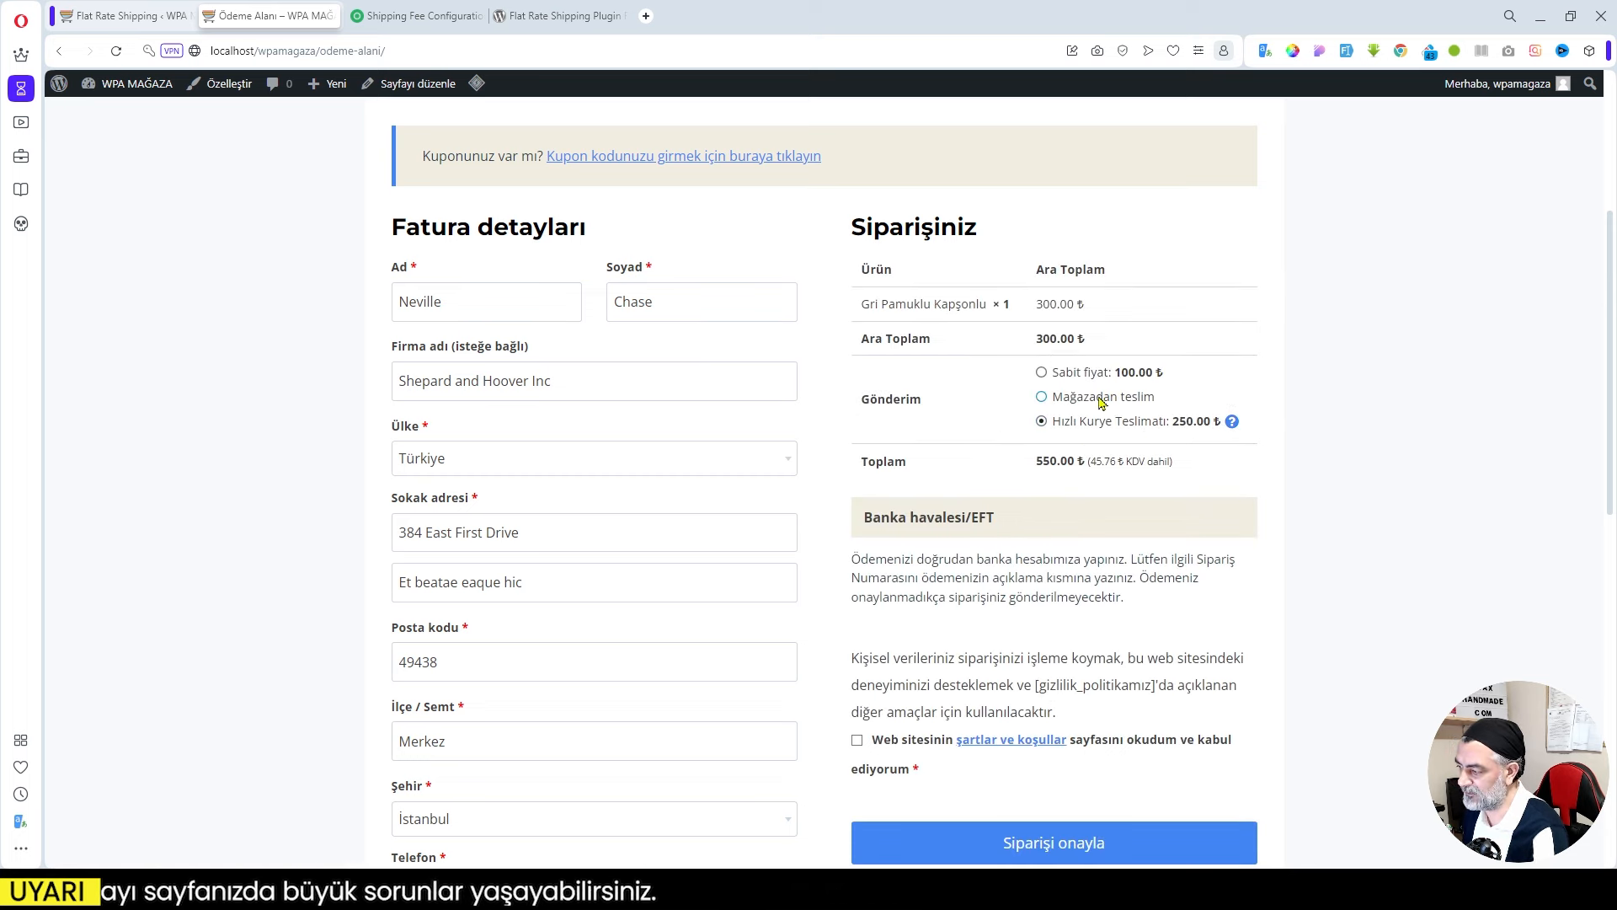
Examine the order's subtotal and total with the fast courier delivery selected.
{"action": "left_click_drag", "start_coordinate": [1038, 339], "coordinate": [1089, 338]}
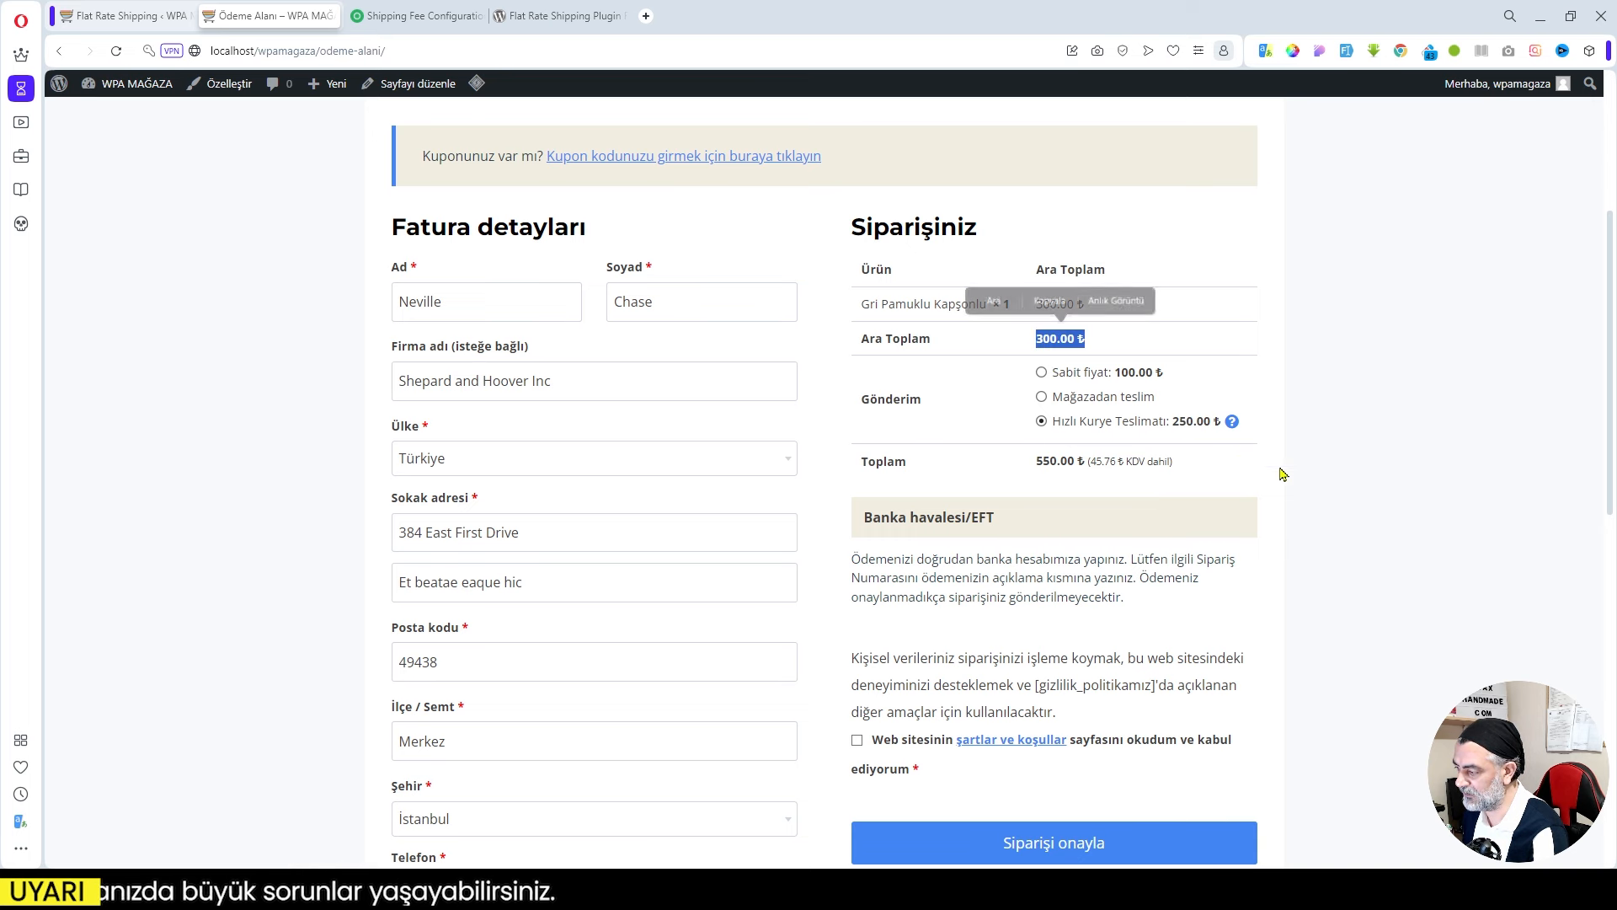
{"action": "left_click_drag", "start_coordinate": [1037, 460], "coordinate": [1184, 474]}
{"action": "left_click", "coordinate": [1246, 469]}
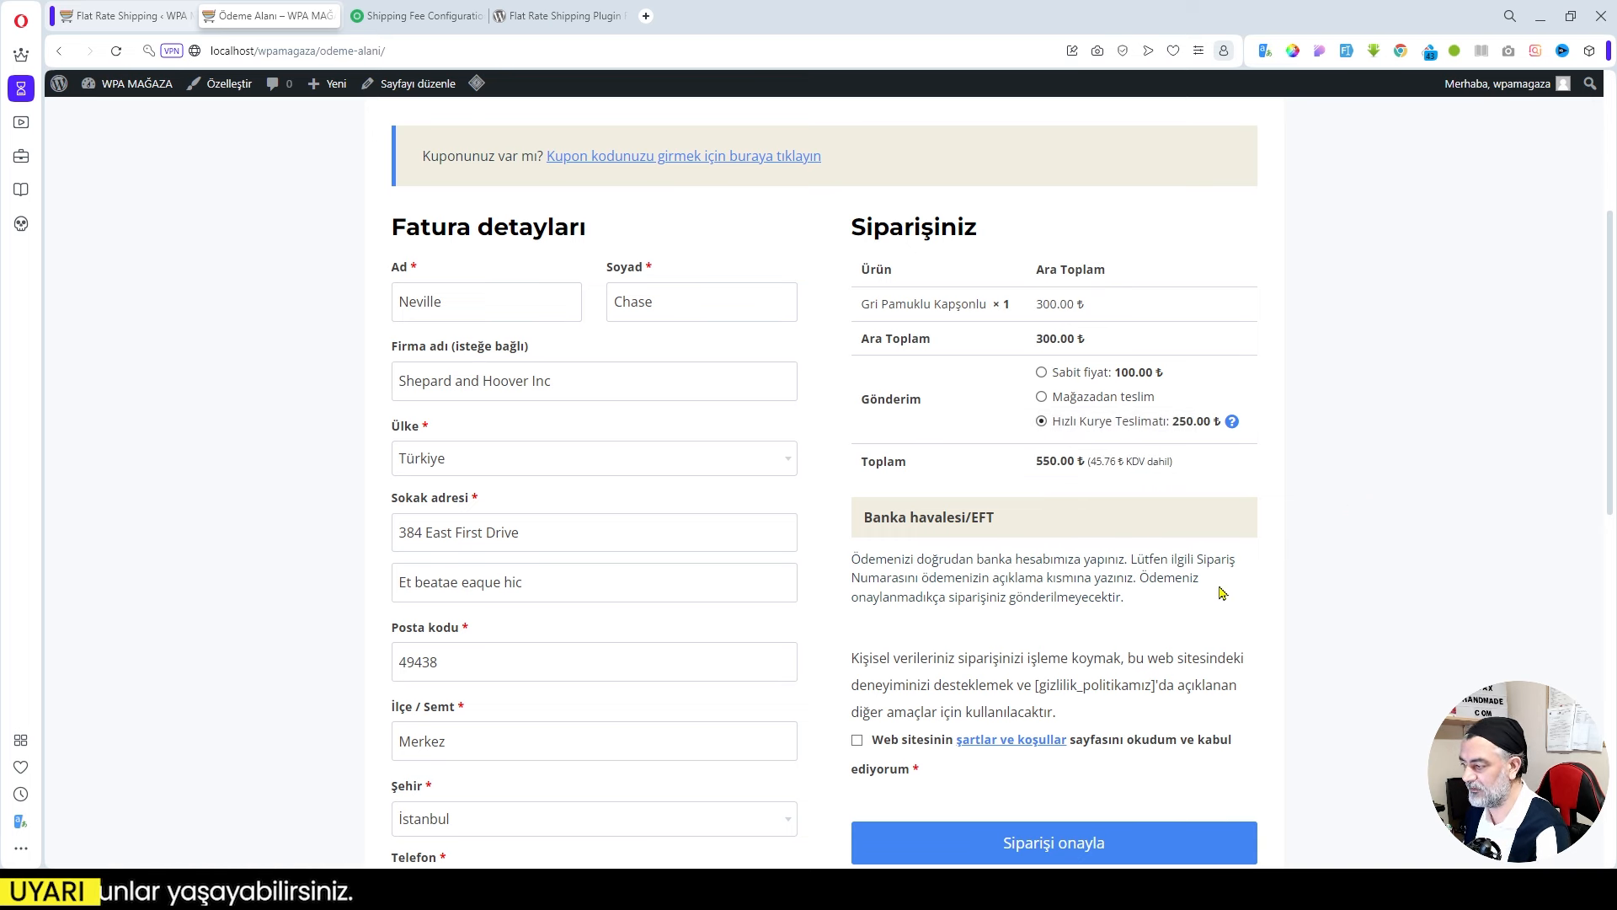
{"action": "scroll", "coordinate": [1224, 592], "scroll_direction": "down", "scroll_amount": 2}
{"action": "scroll", "coordinate": [1223, 592], "scroll_direction": "up", "scroll_amount": 3}
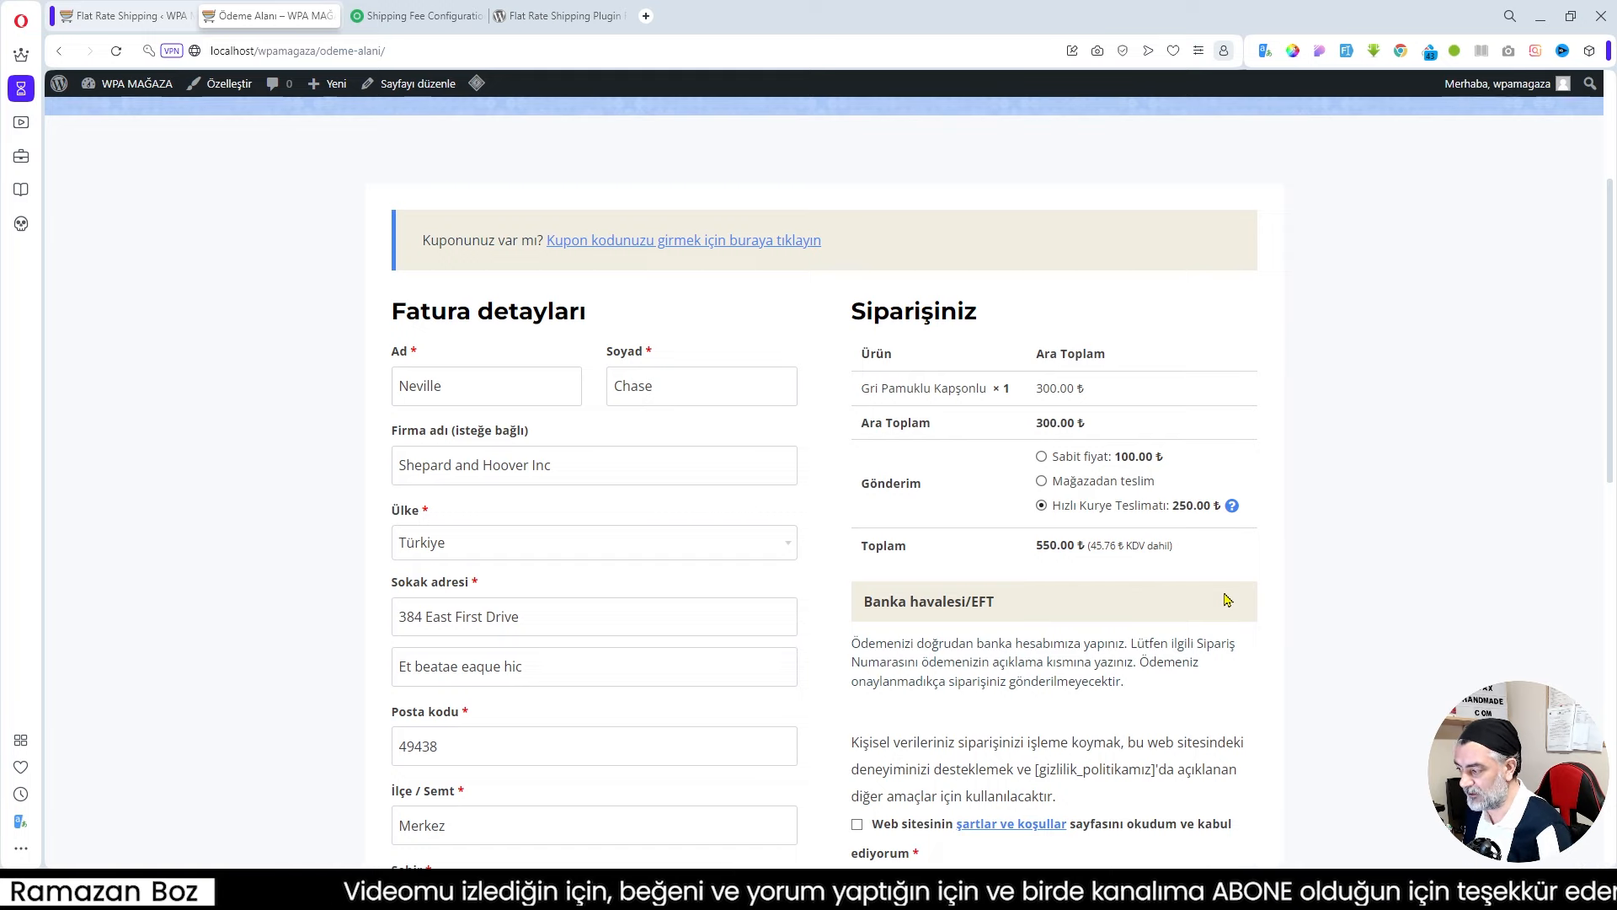
{"action": "scroll", "coordinate": [1206, 571], "scroll_direction": "down", "scroll_amount": 4}
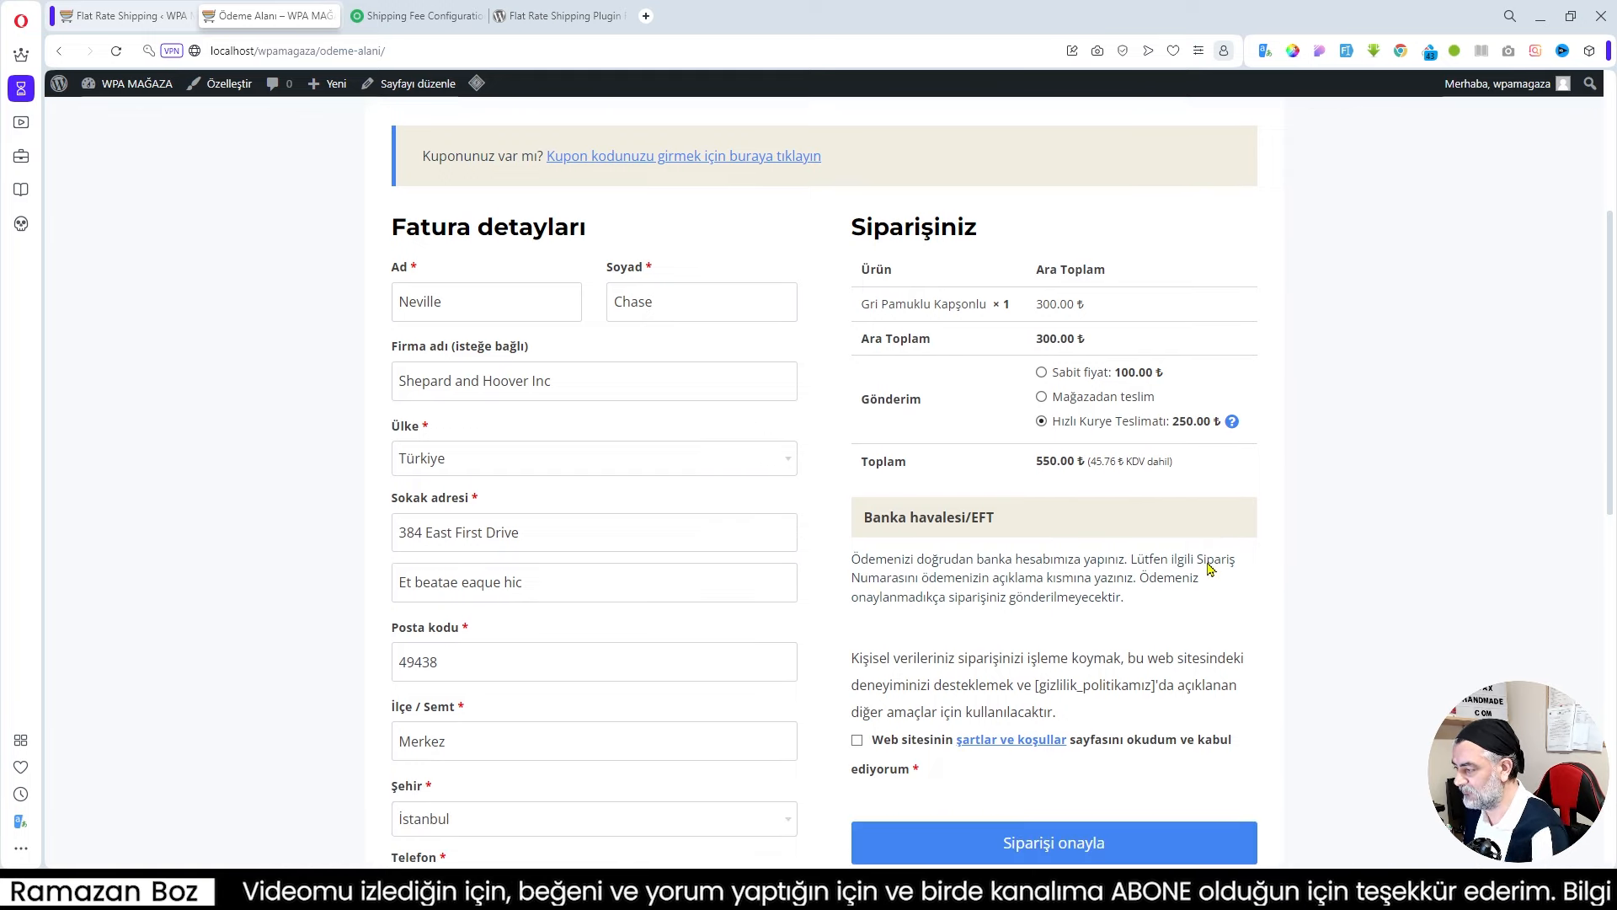
{"action": "scroll", "coordinate": [1210, 571], "scroll_direction": "up", "scroll_amount": 2}
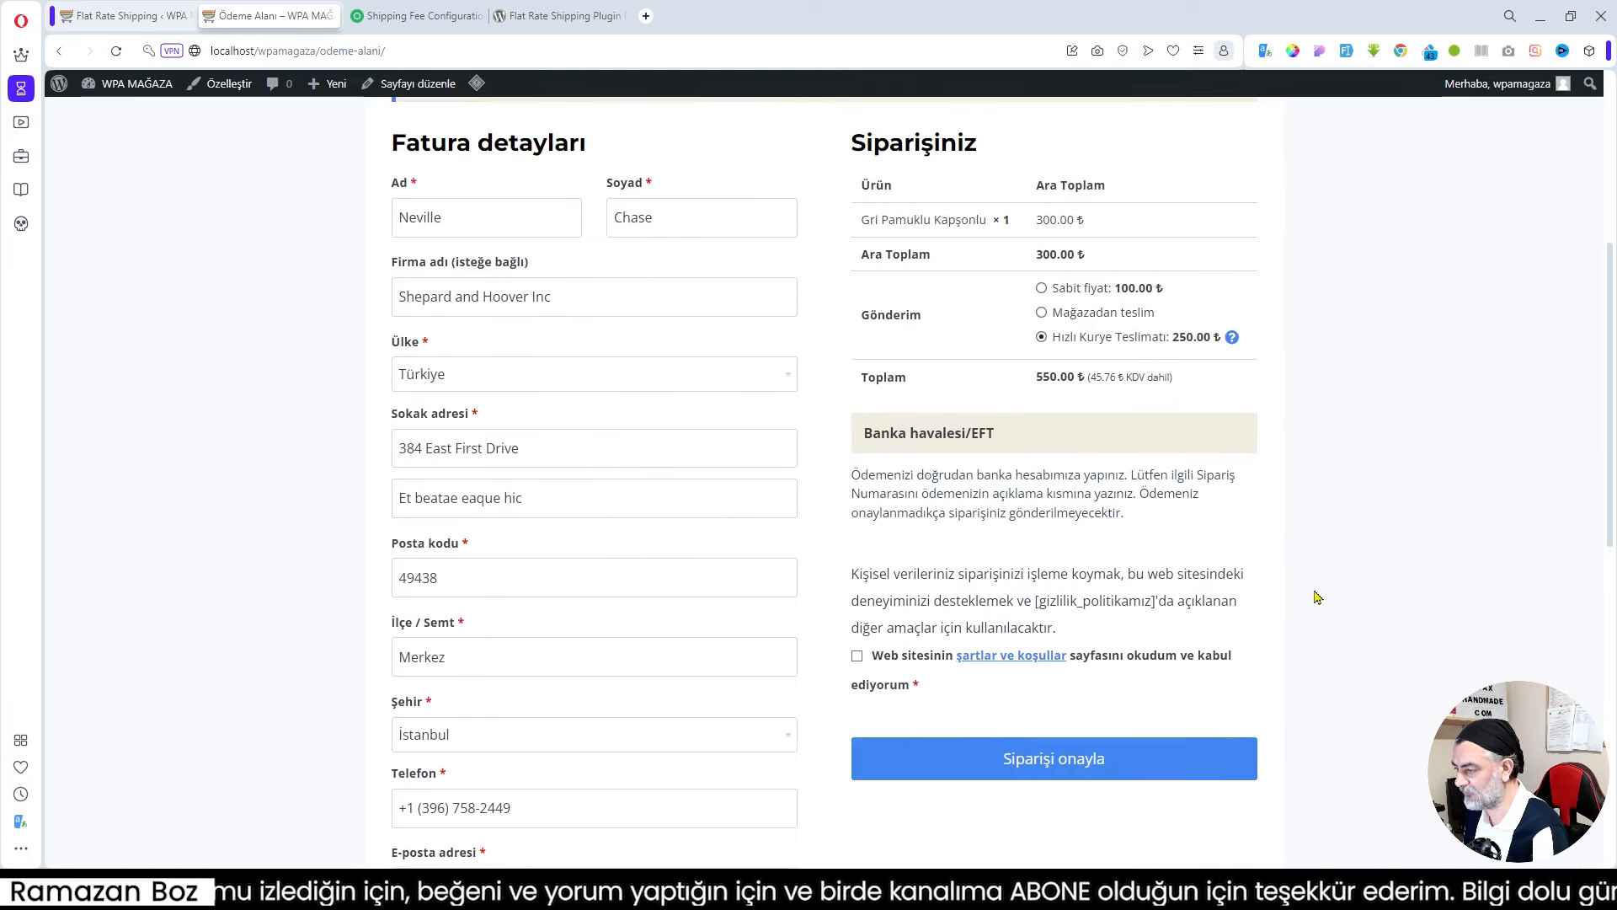
Edit the Hızlı Kurye Teslimatı method so its shipping charge is 250 * [qty], and save the changes.
{"action": "left_click", "coordinate": [102, 17]}
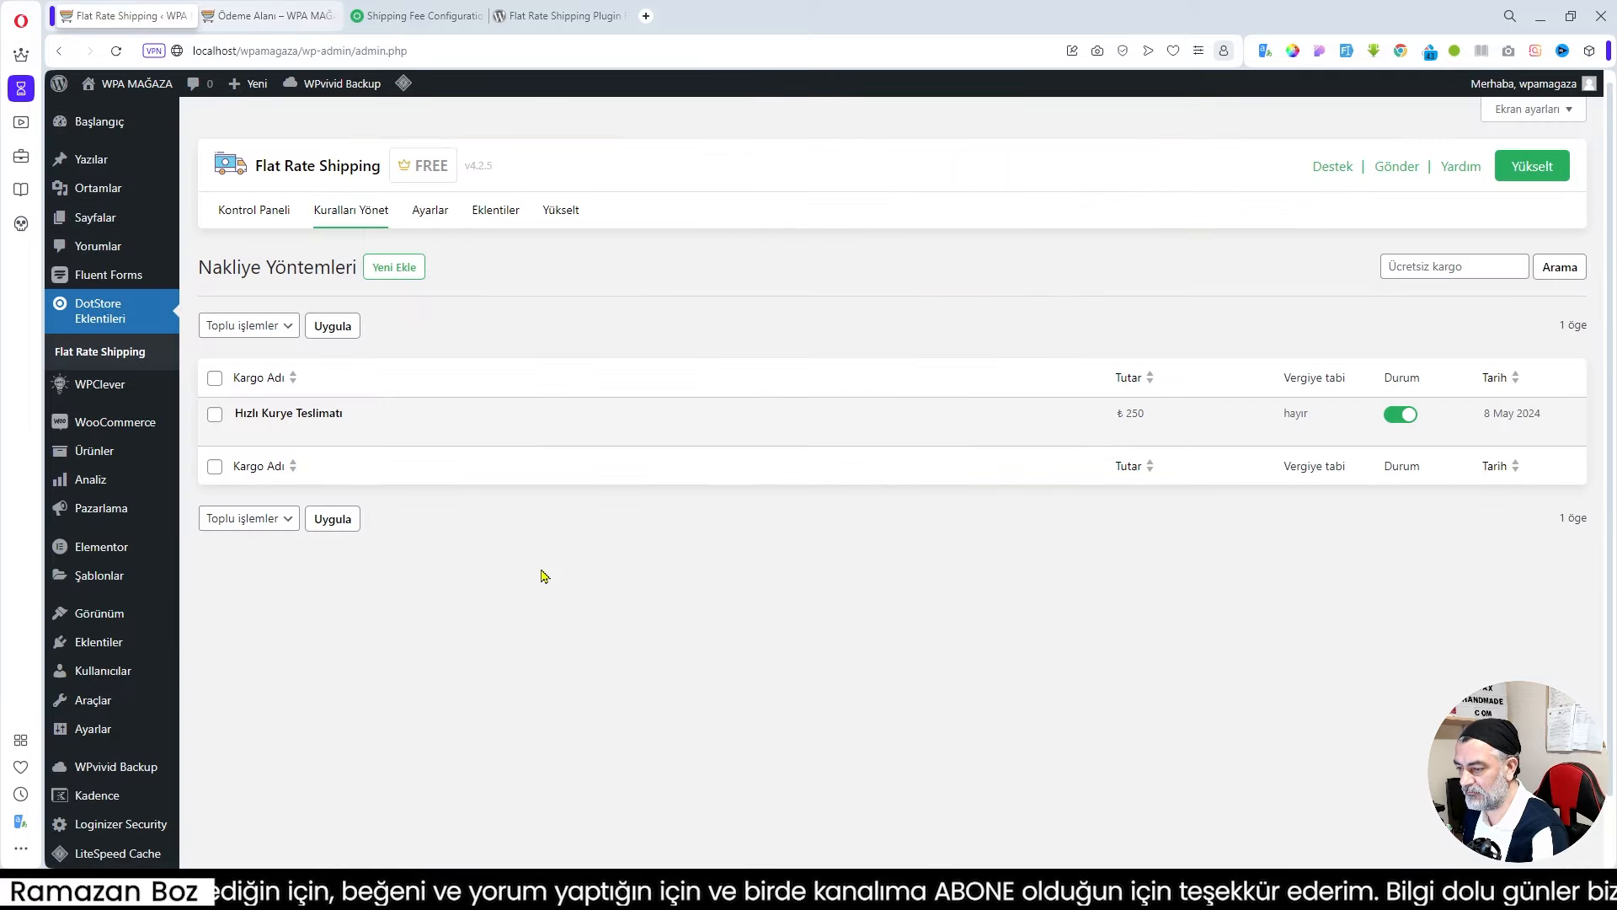
{"action": "left_click", "coordinate": [317, 418]}
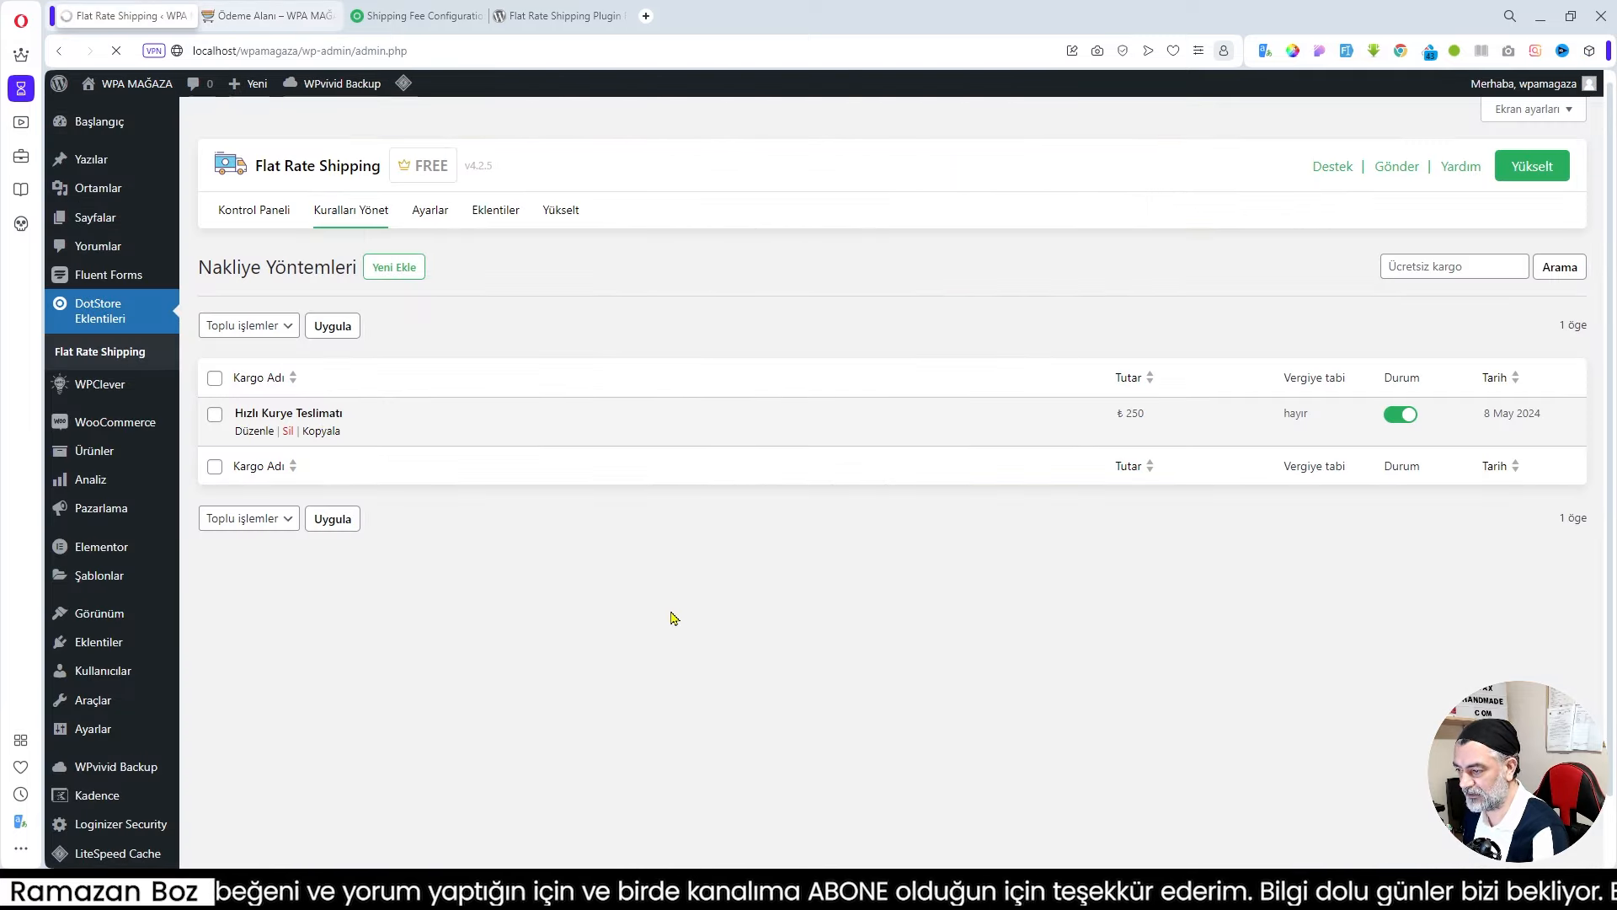
{"action": "scroll", "coordinate": [437, 493], "scroll_direction": "down", "scroll_amount": 1}
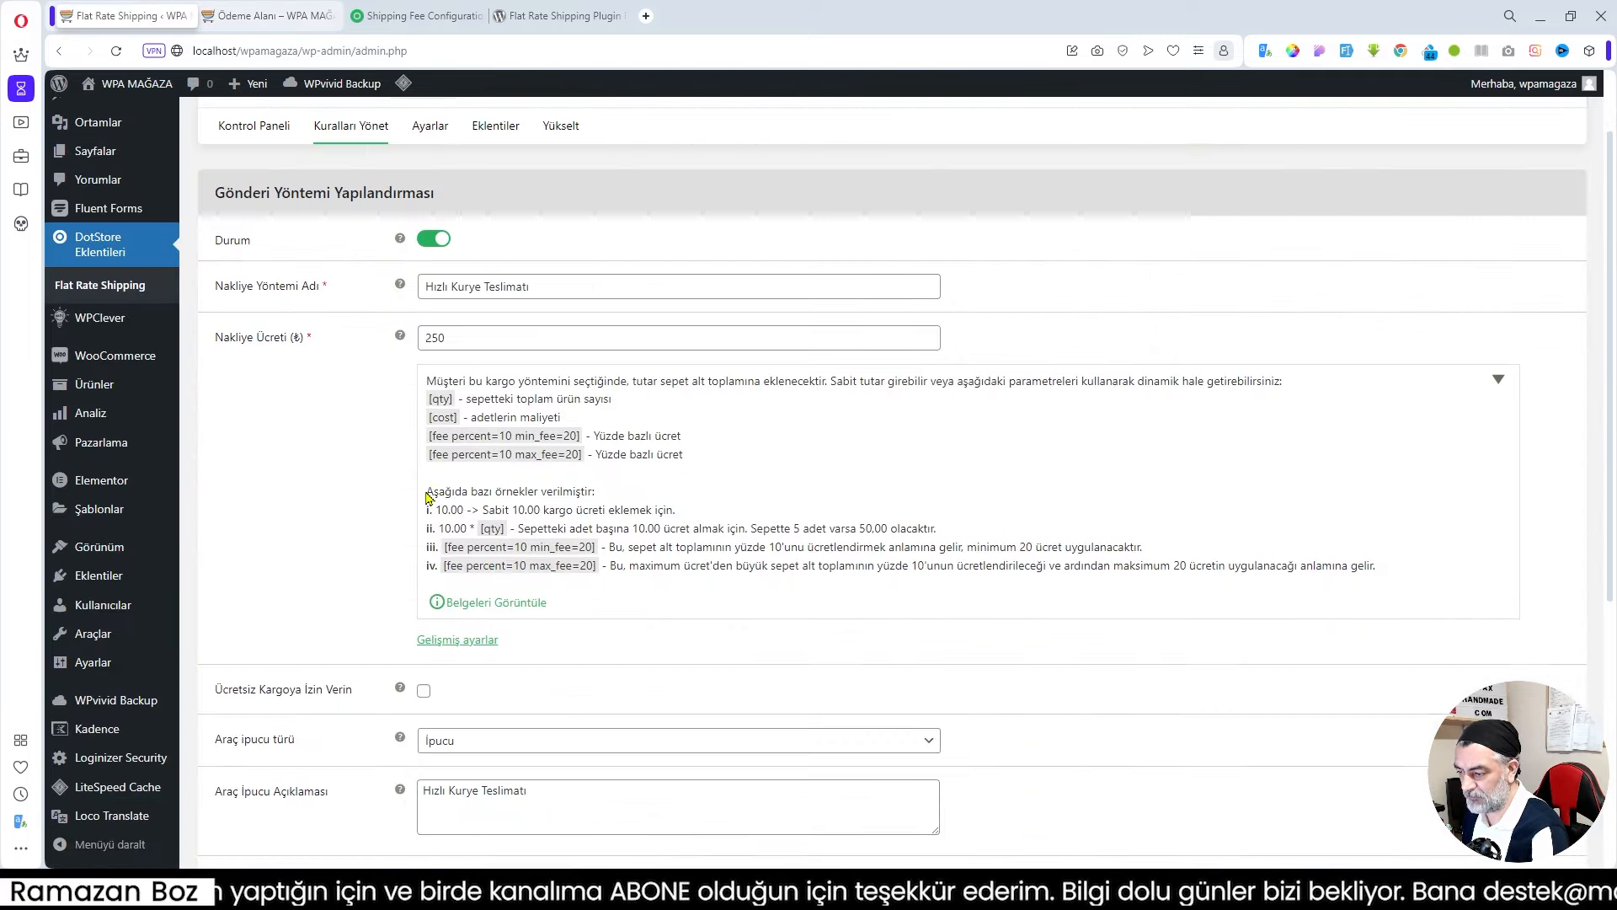
{"action": "left_click_drag", "start_coordinate": [428, 493], "coordinate": [434, 492]}
{"action": "left_click", "coordinate": [503, 509]}
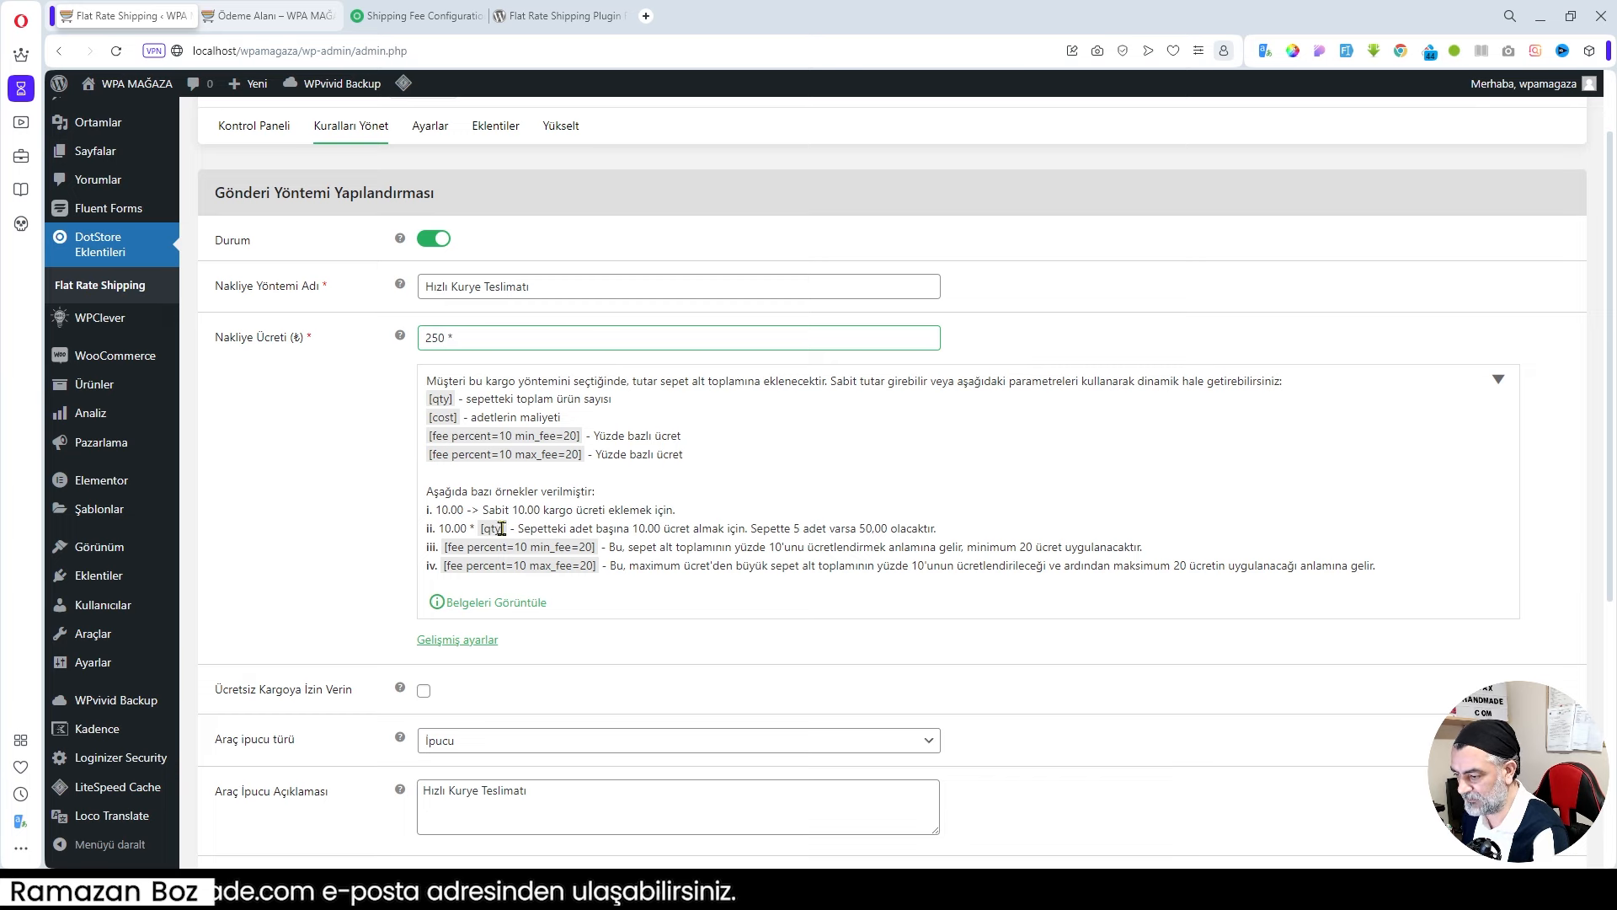
{"action": "left_click_drag", "start_coordinate": [503, 528], "coordinate": [479, 529]}
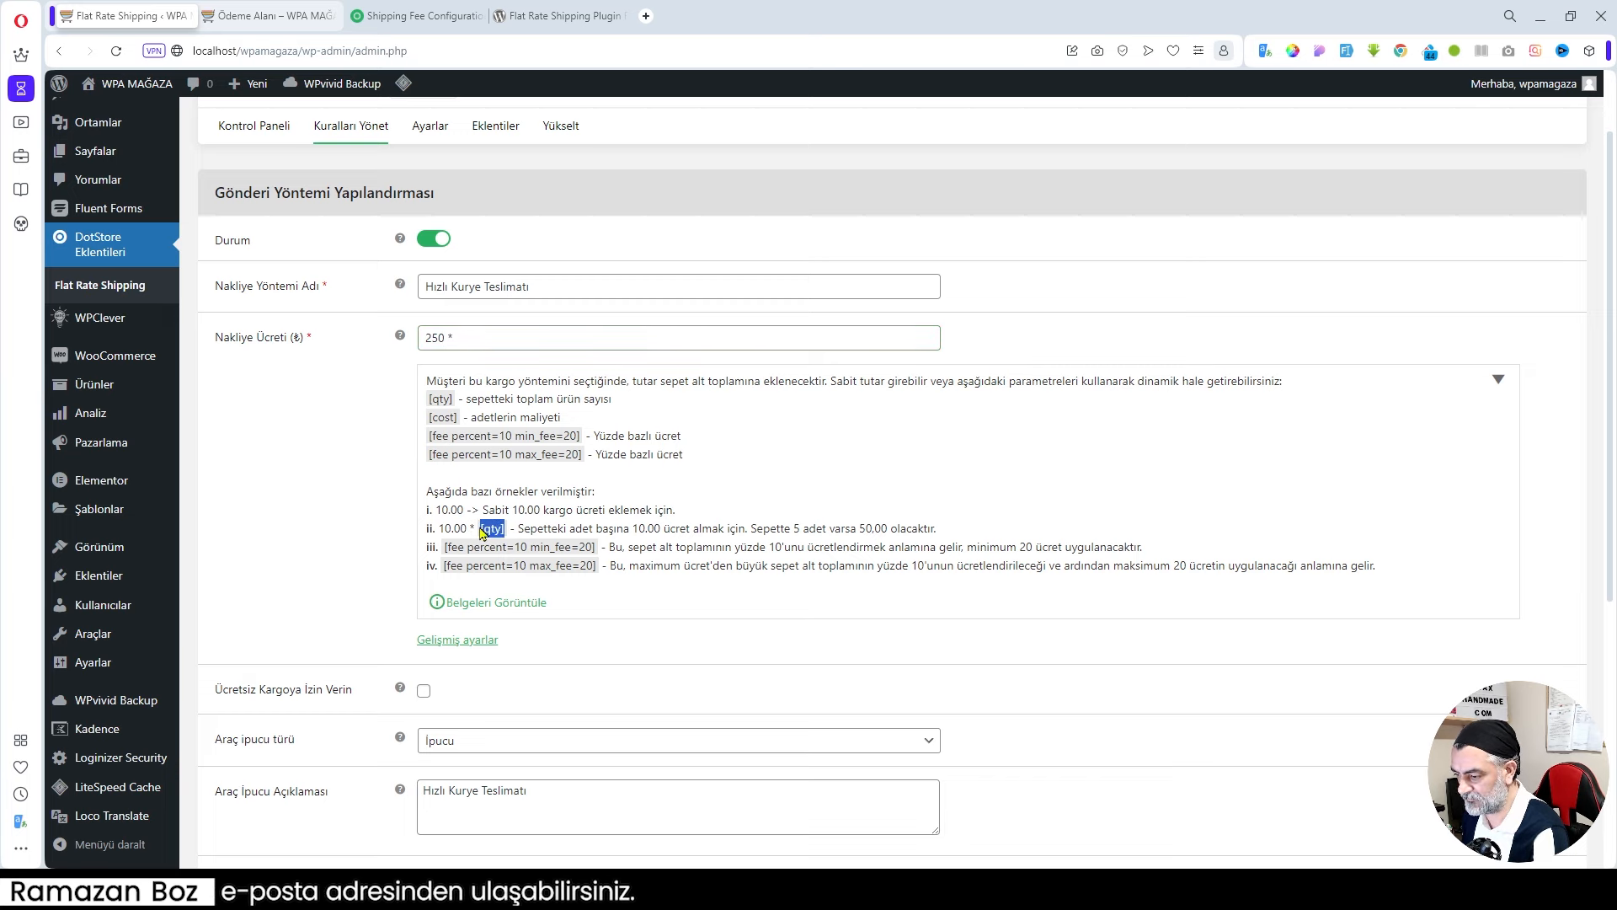
{"action": "key", "text": "ctrl+c"}
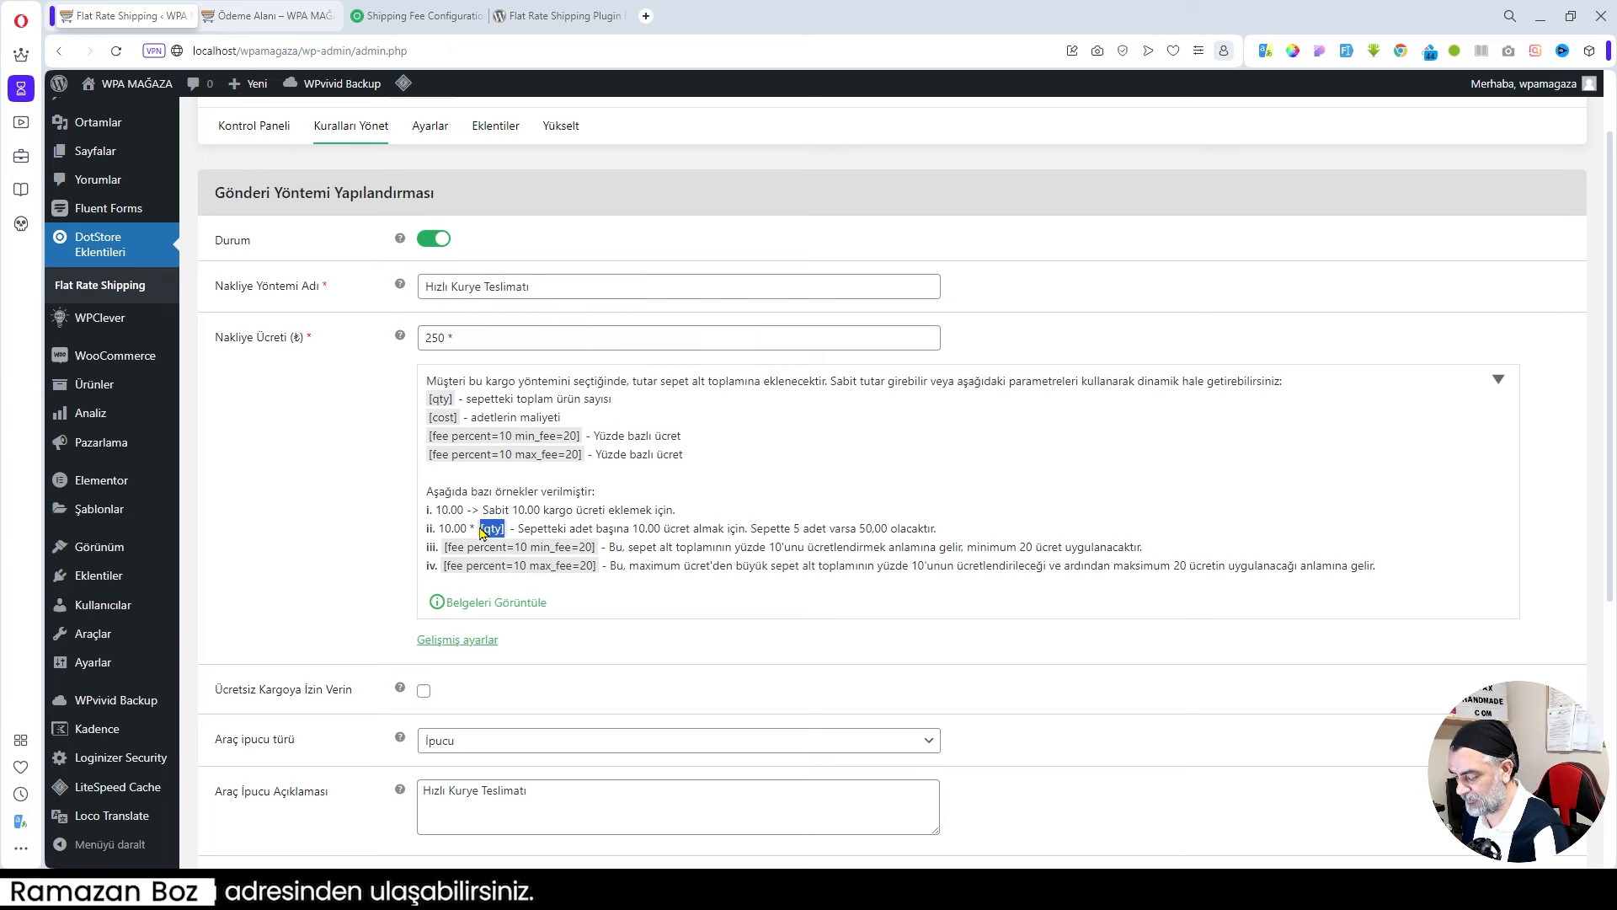
{"action": "left_click", "coordinate": [482, 340]}
{"action": "key", "text": "ctrl+v"}
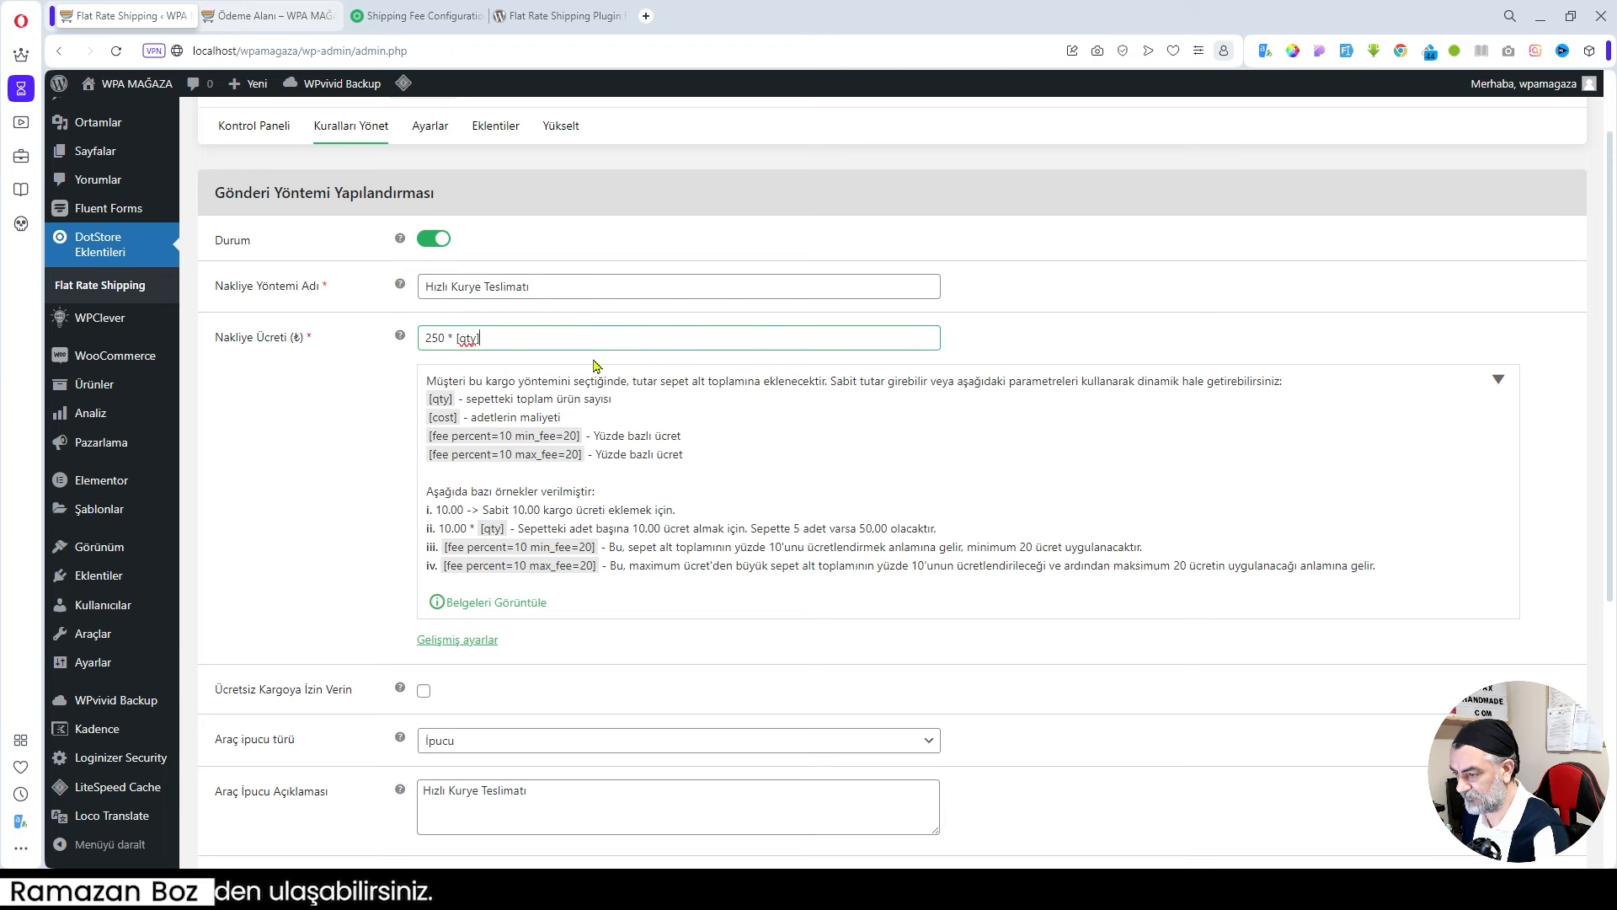
{"action": "scroll", "coordinate": [790, 439], "scroll_direction": "down", "scroll_amount": 5}
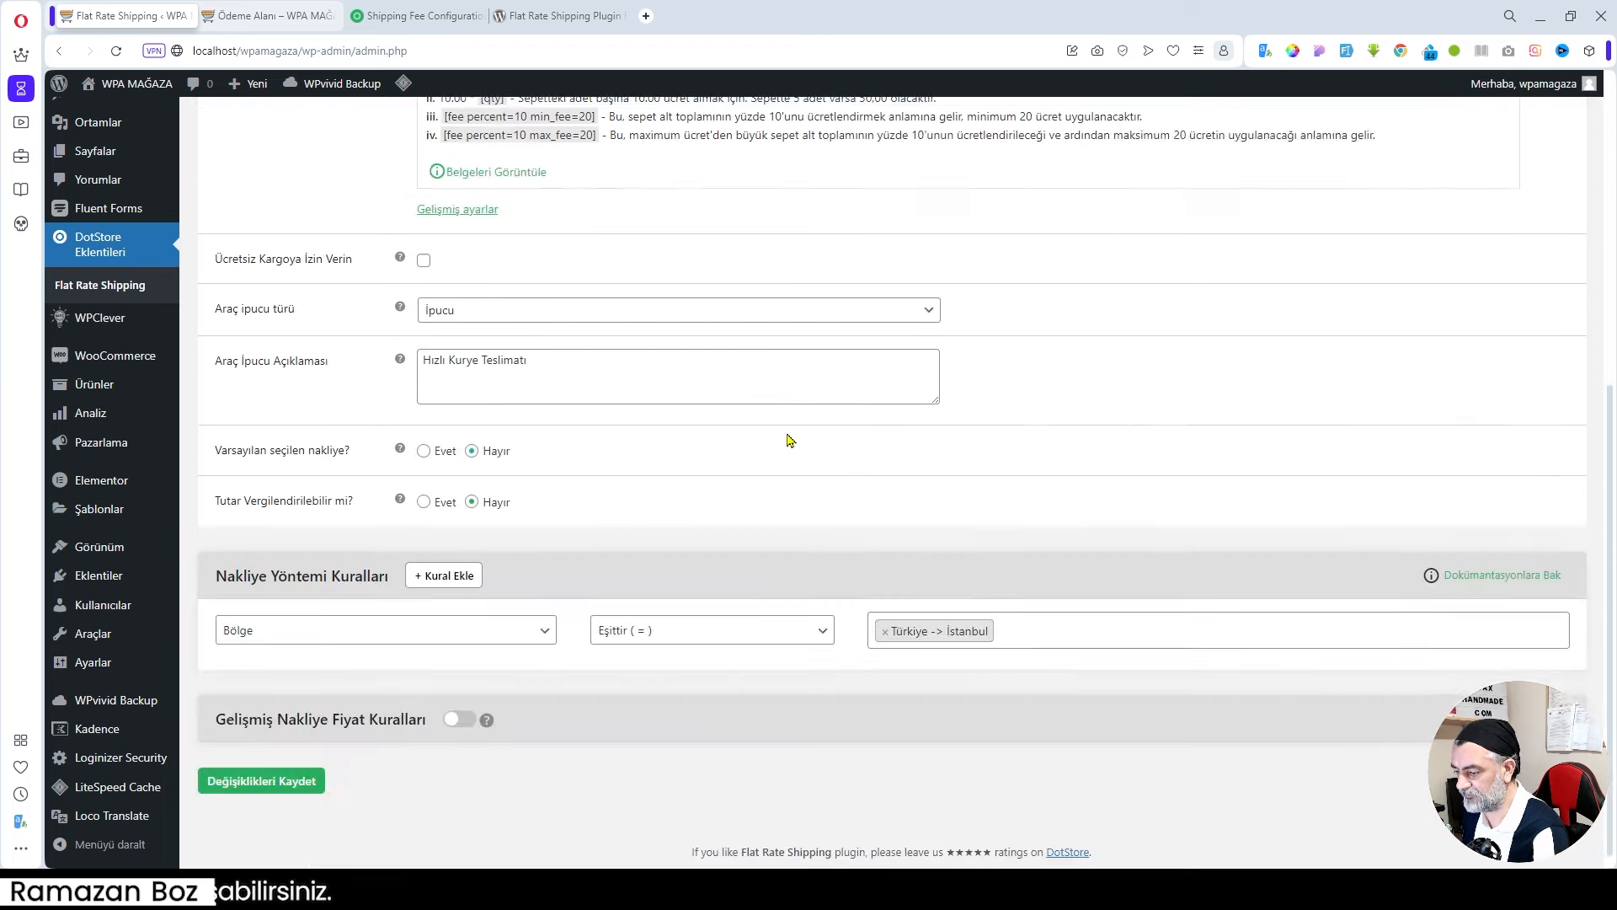
{"action": "left_click", "coordinate": [261, 781]}
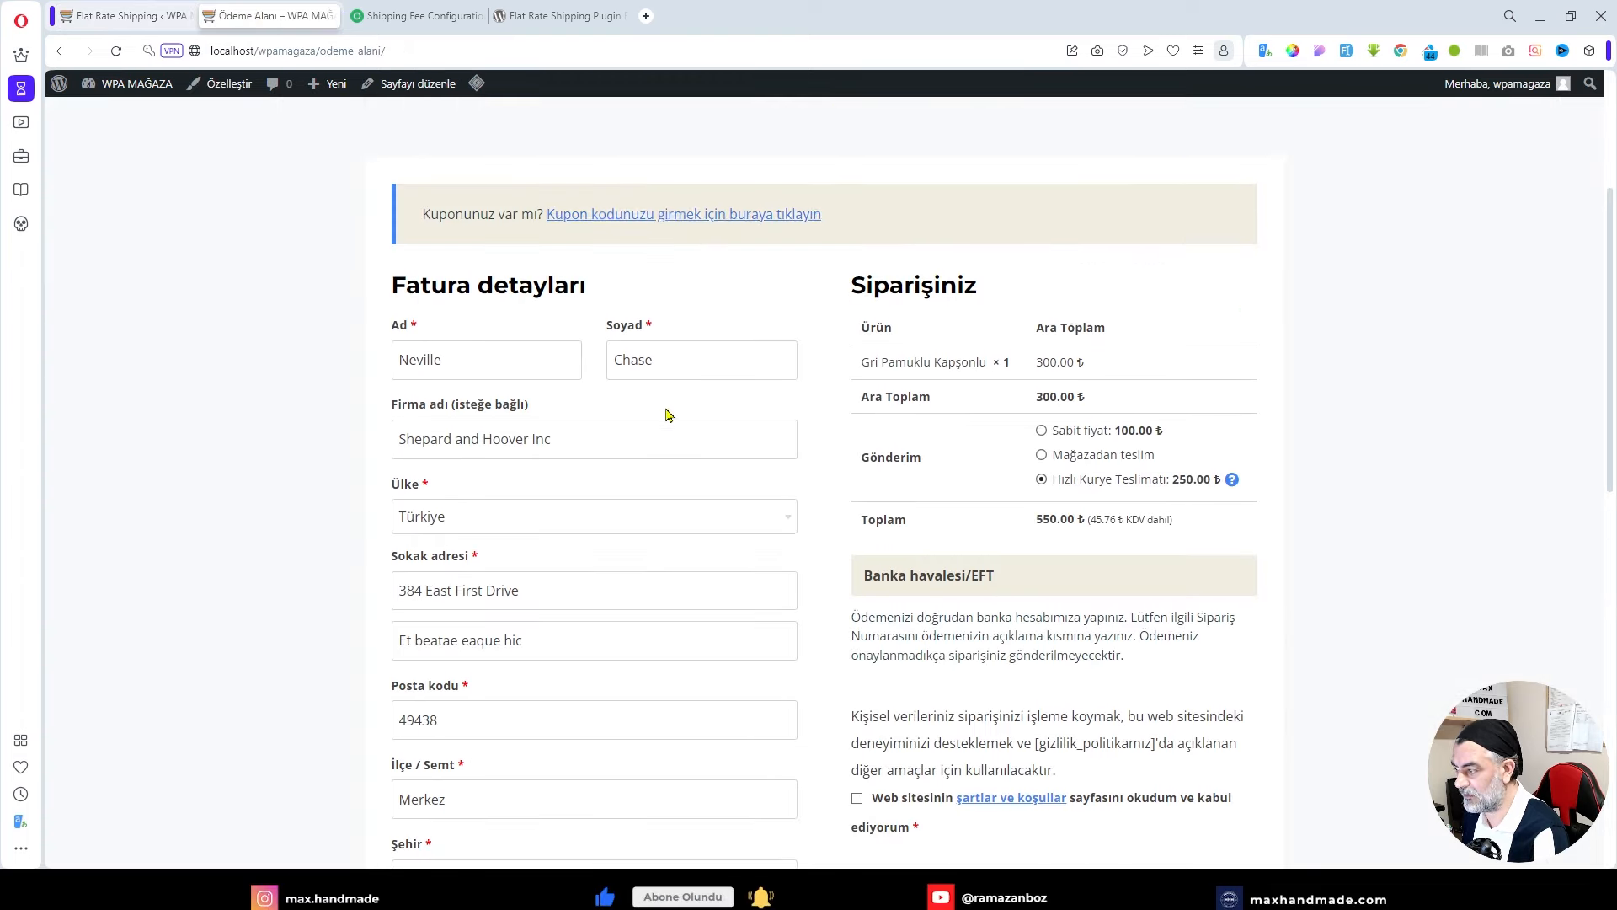
Return to the checkout page and look over the shipping options in the order summary.
{"action": "scroll", "coordinate": [665, 414], "scroll_direction": "up", "scroll_amount": 3}
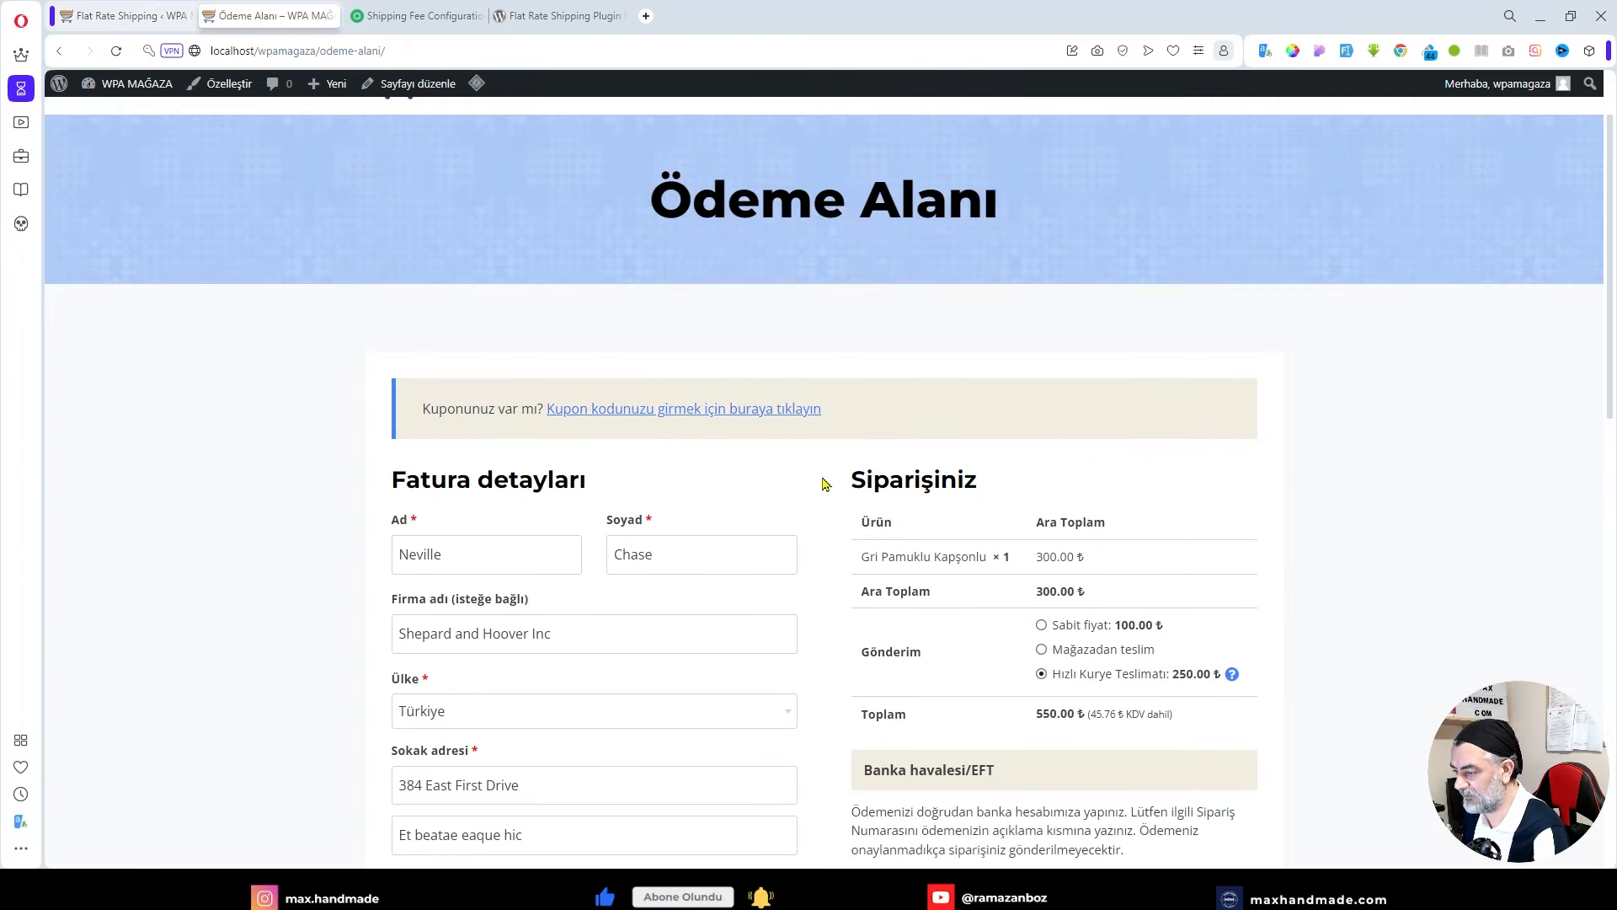
{"action": "scroll", "coordinate": [822, 488], "scroll_direction": "down", "scroll_amount": 3}
{"action": "scroll", "coordinate": [830, 486], "scroll_direction": "down", "scroll_amount": 3}
{"action": "scroll", "coordinate": [830, 485], "scroll_direction": "up", "scroll_amount": 7}
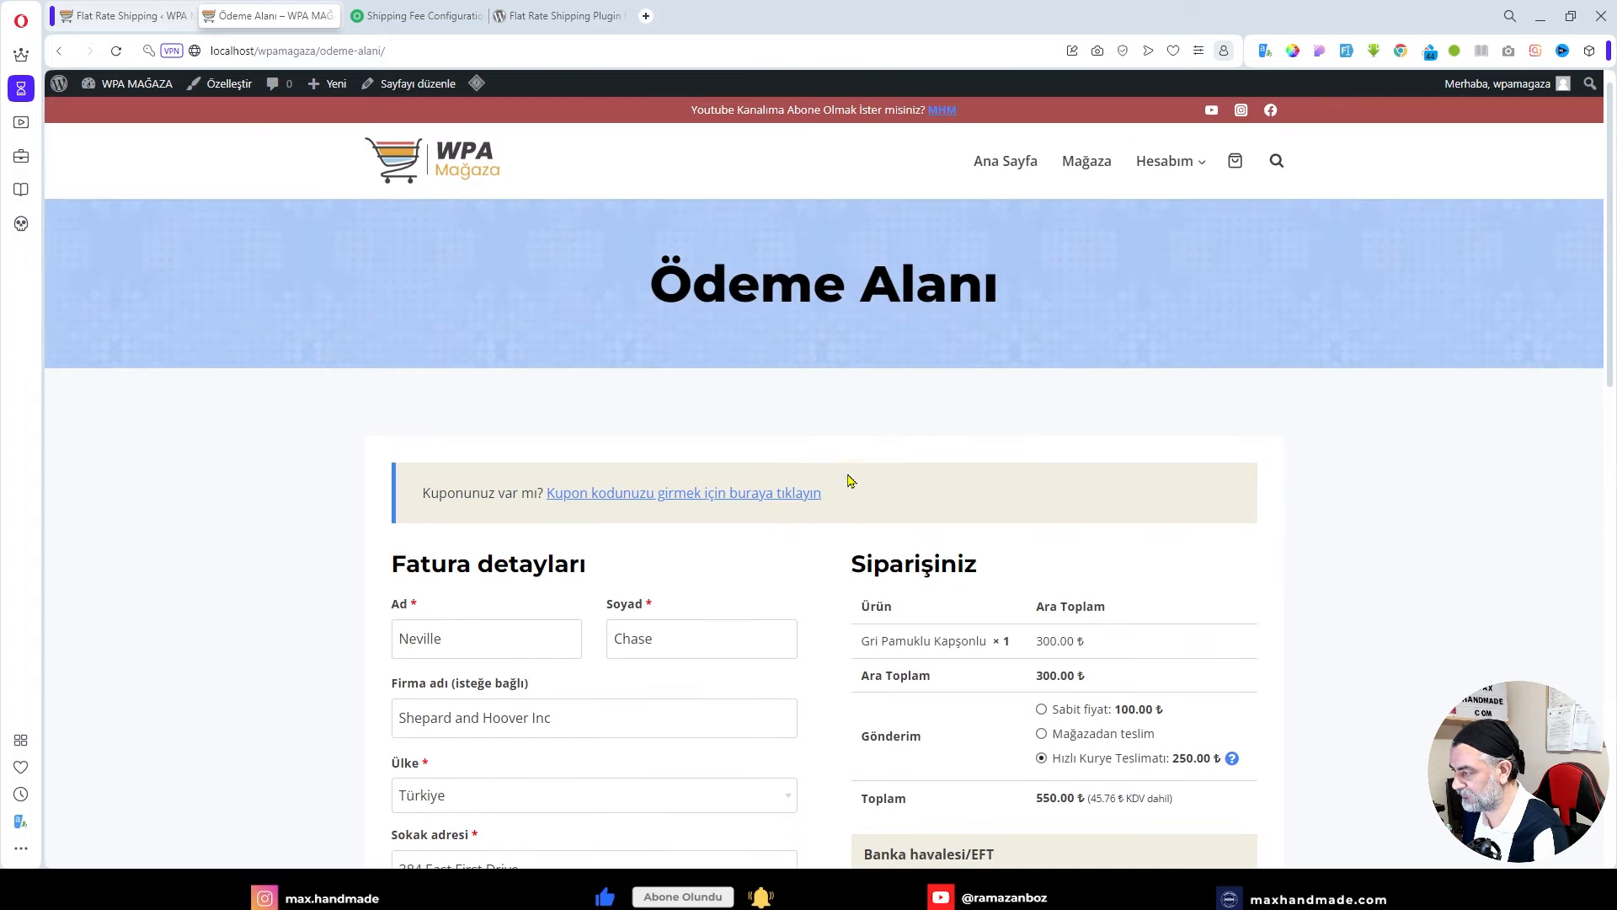
Open the cart page from the mini cart and choose Hızlı Kurye Teslimatı as the delivery method.
{"action": "left_click", "coordinate": [1237, 168]}
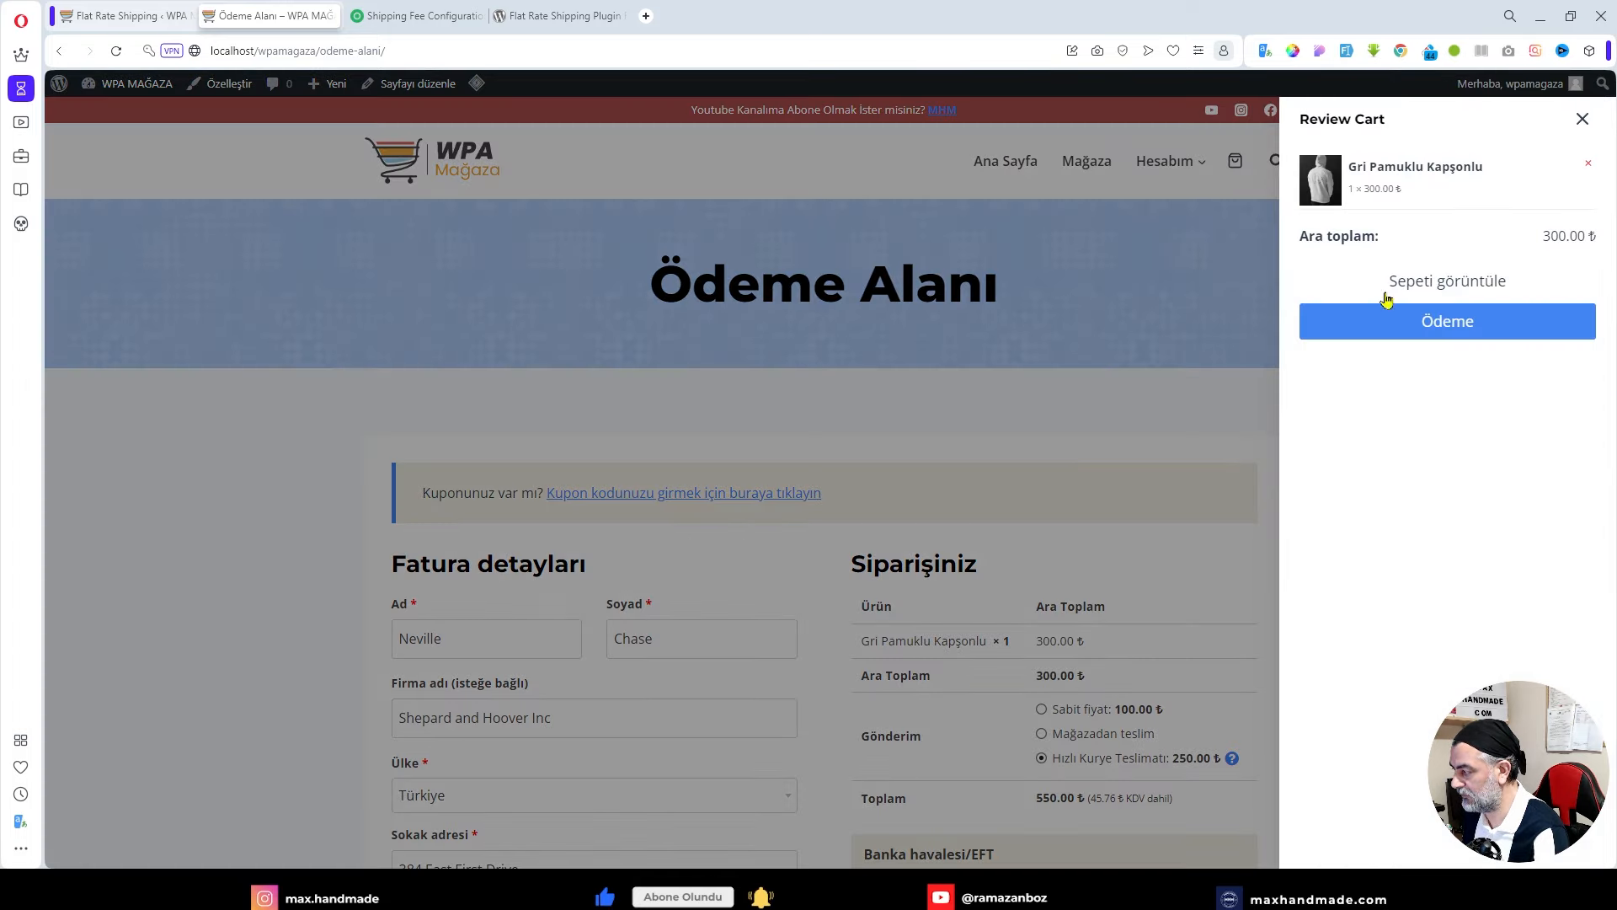
{"action": "left_click", "coordinate": [1449, 283]}
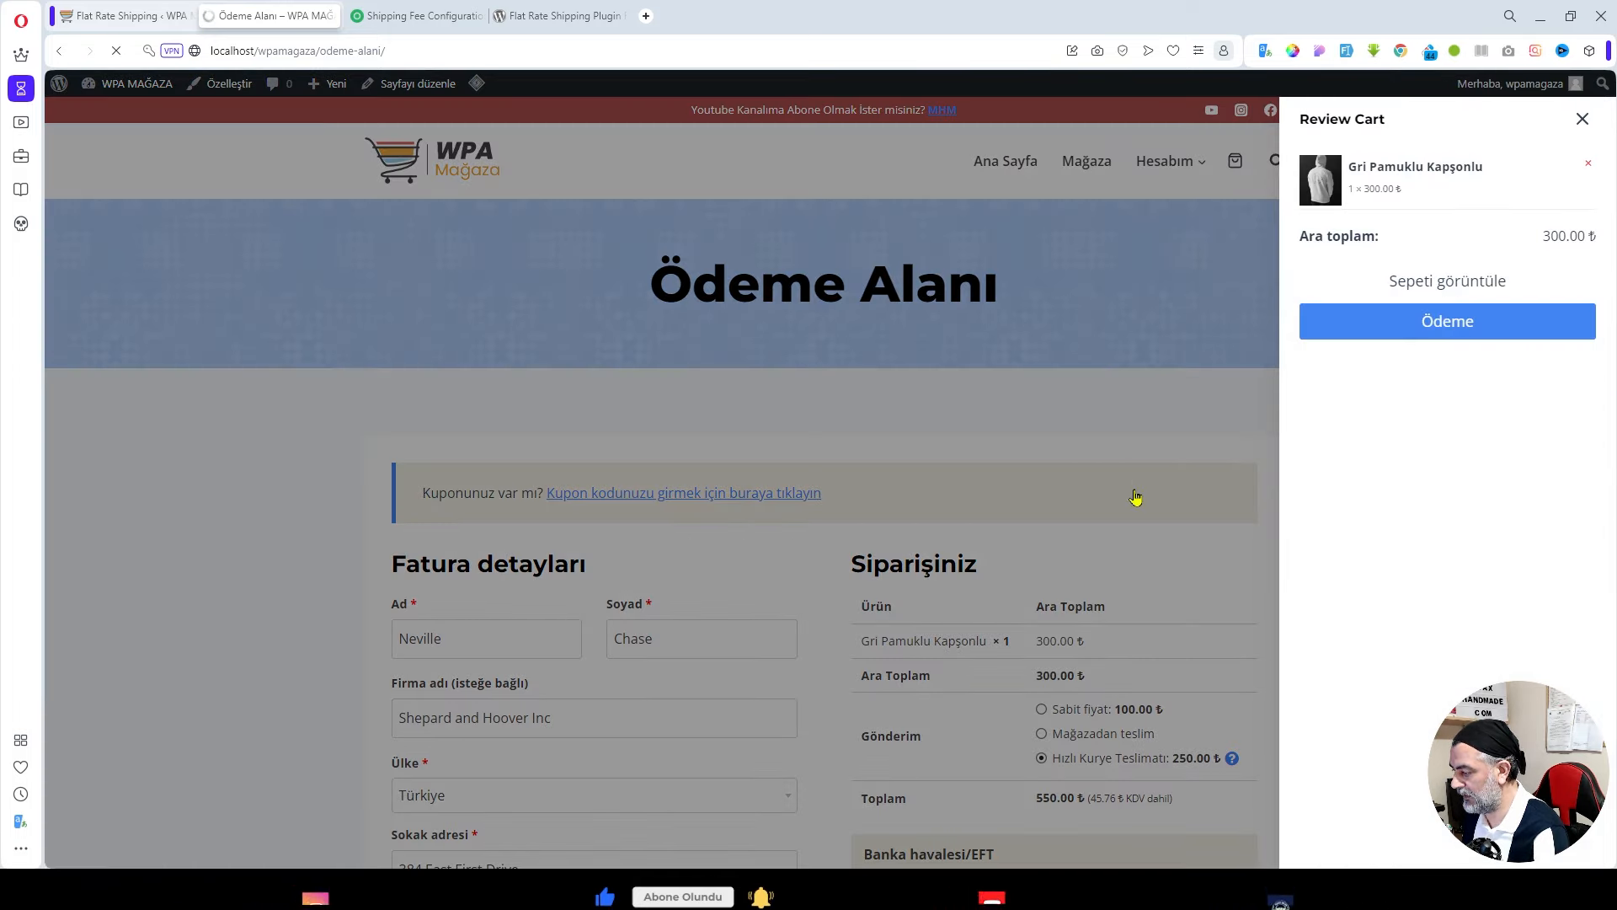
{"action": "scroll", "coordinate": [1136, 497], "scroll_direction": "down", "scroll_amount": 2}
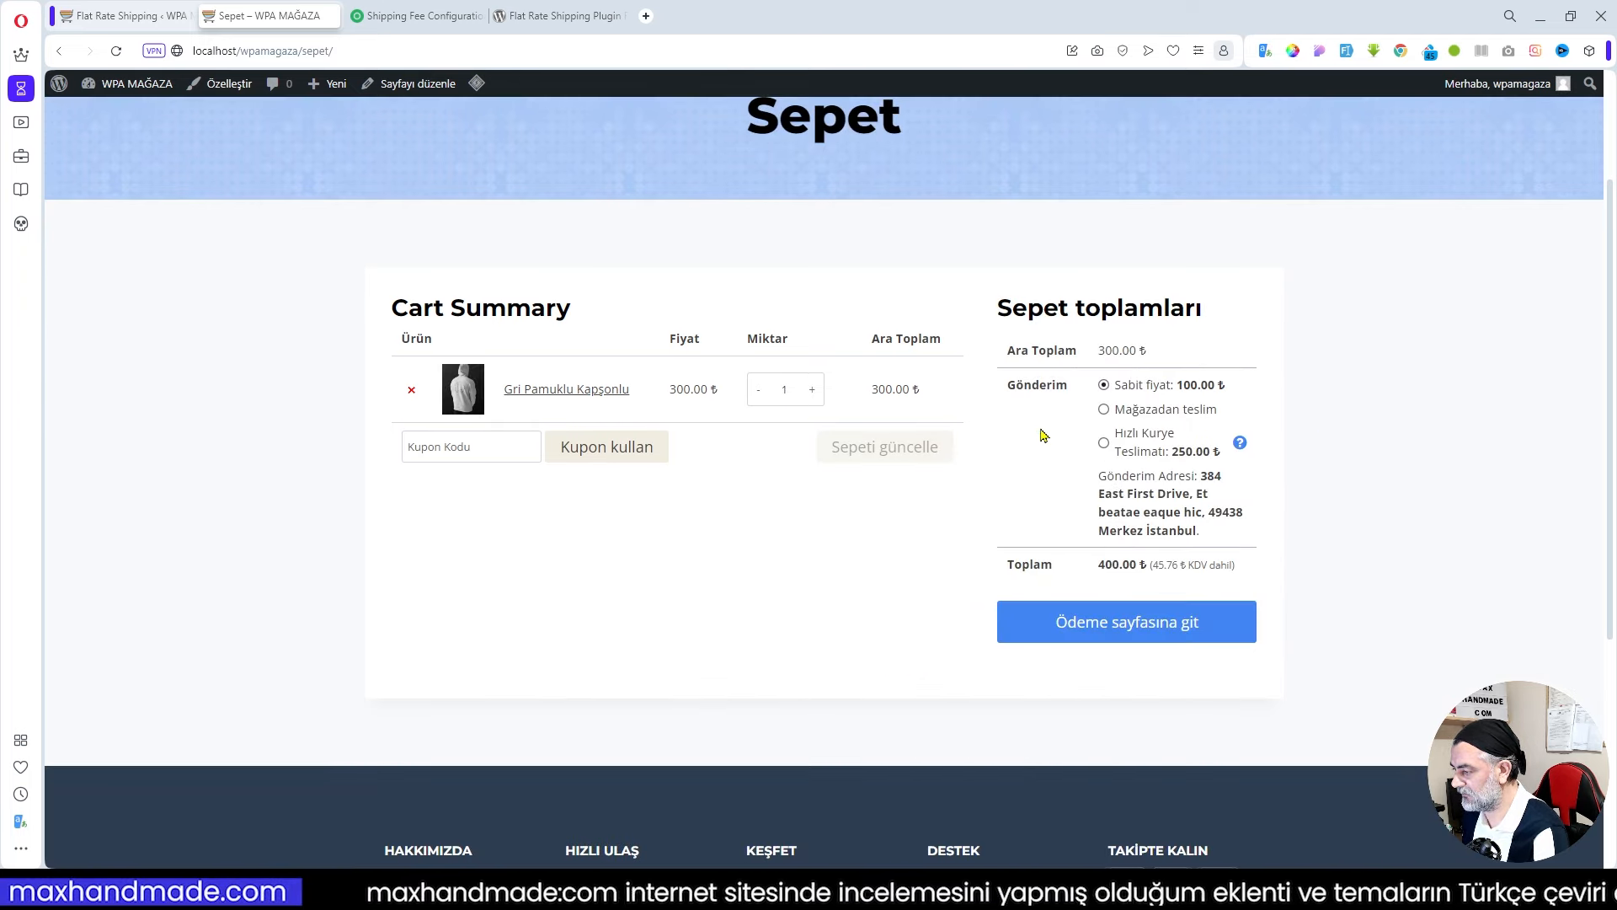
{"action": "left_click", "coordinate": [1104, 444]}
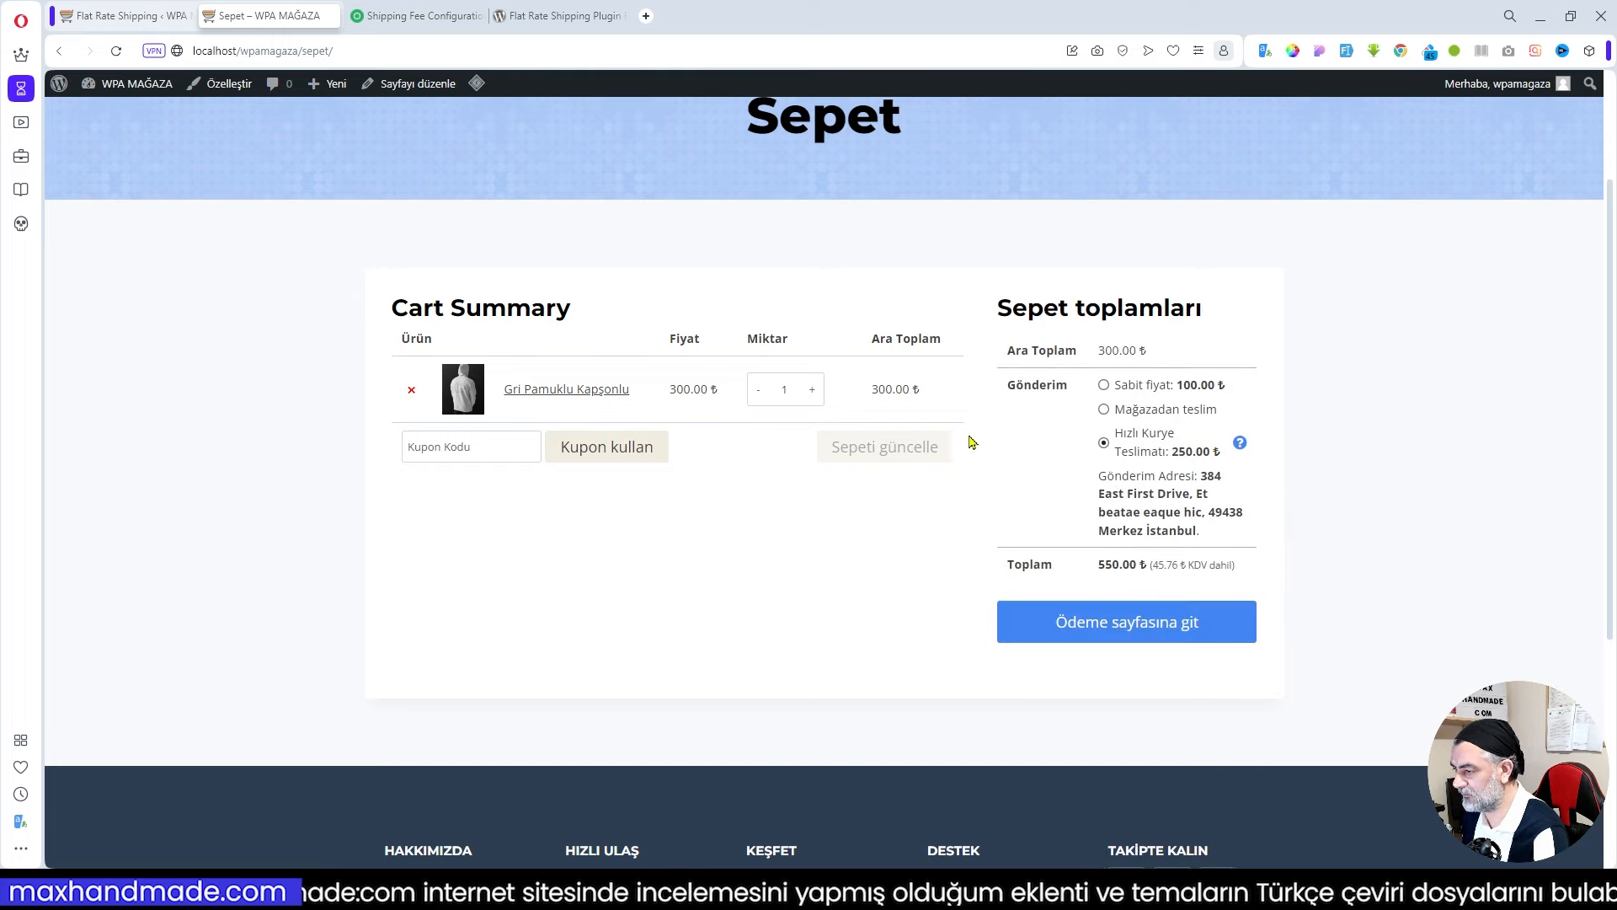
Clear all site caches, and update the cart with a Gri Pamuklu Kapşonlu quantity of 2.
{"action": "mouse_move", "coordinate": [477, 84]}
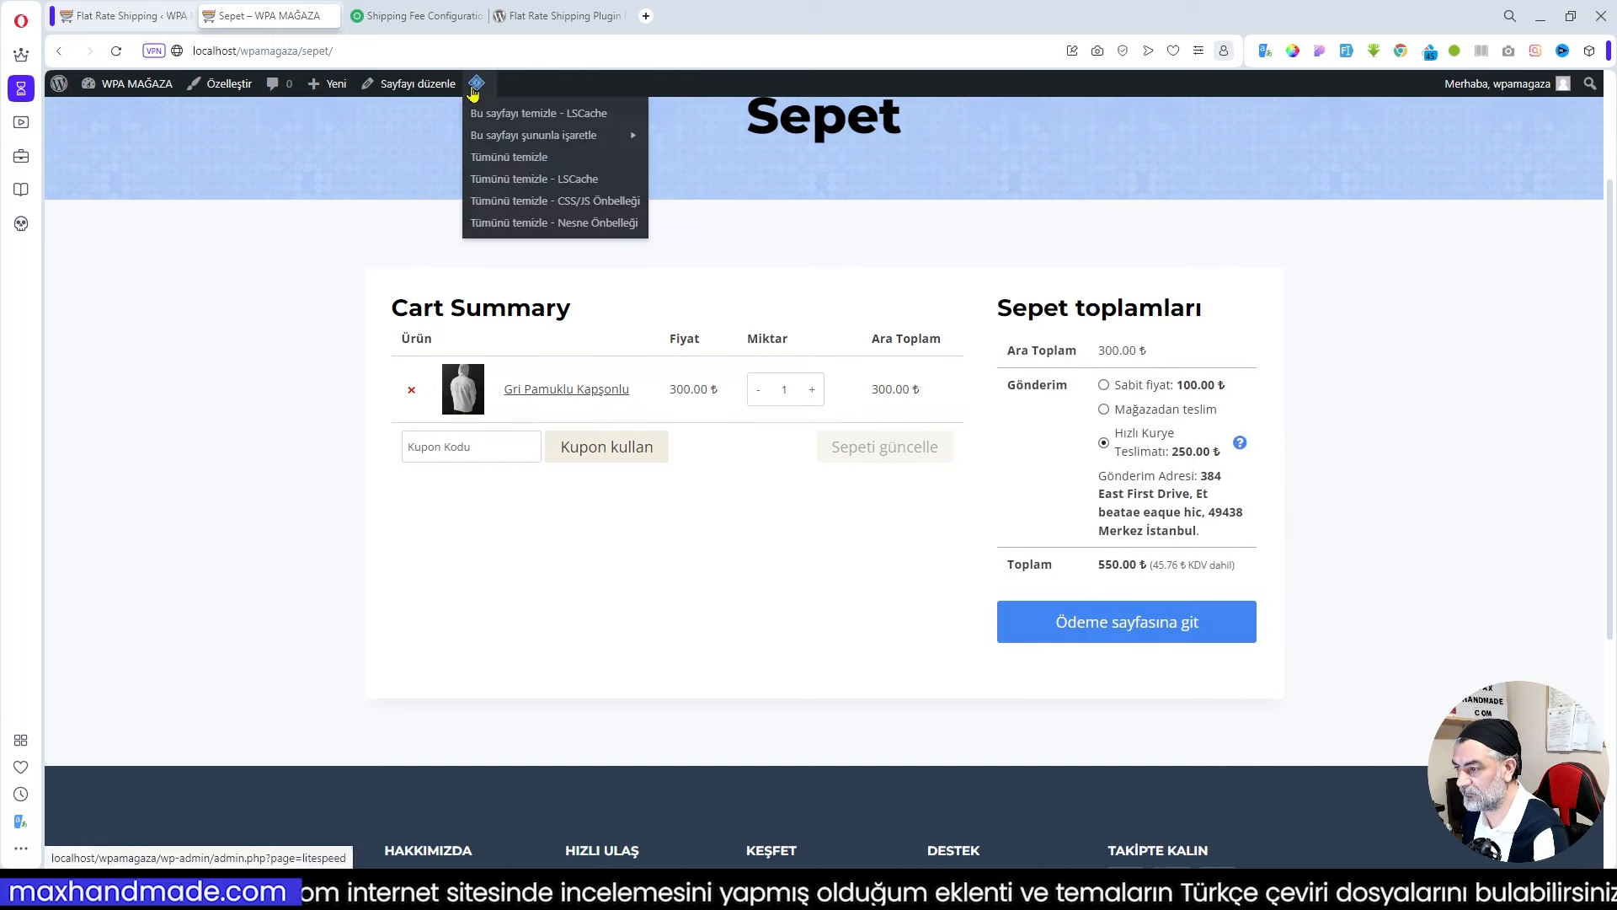
{"action": "left_click", "coordinate": [508, 158]}
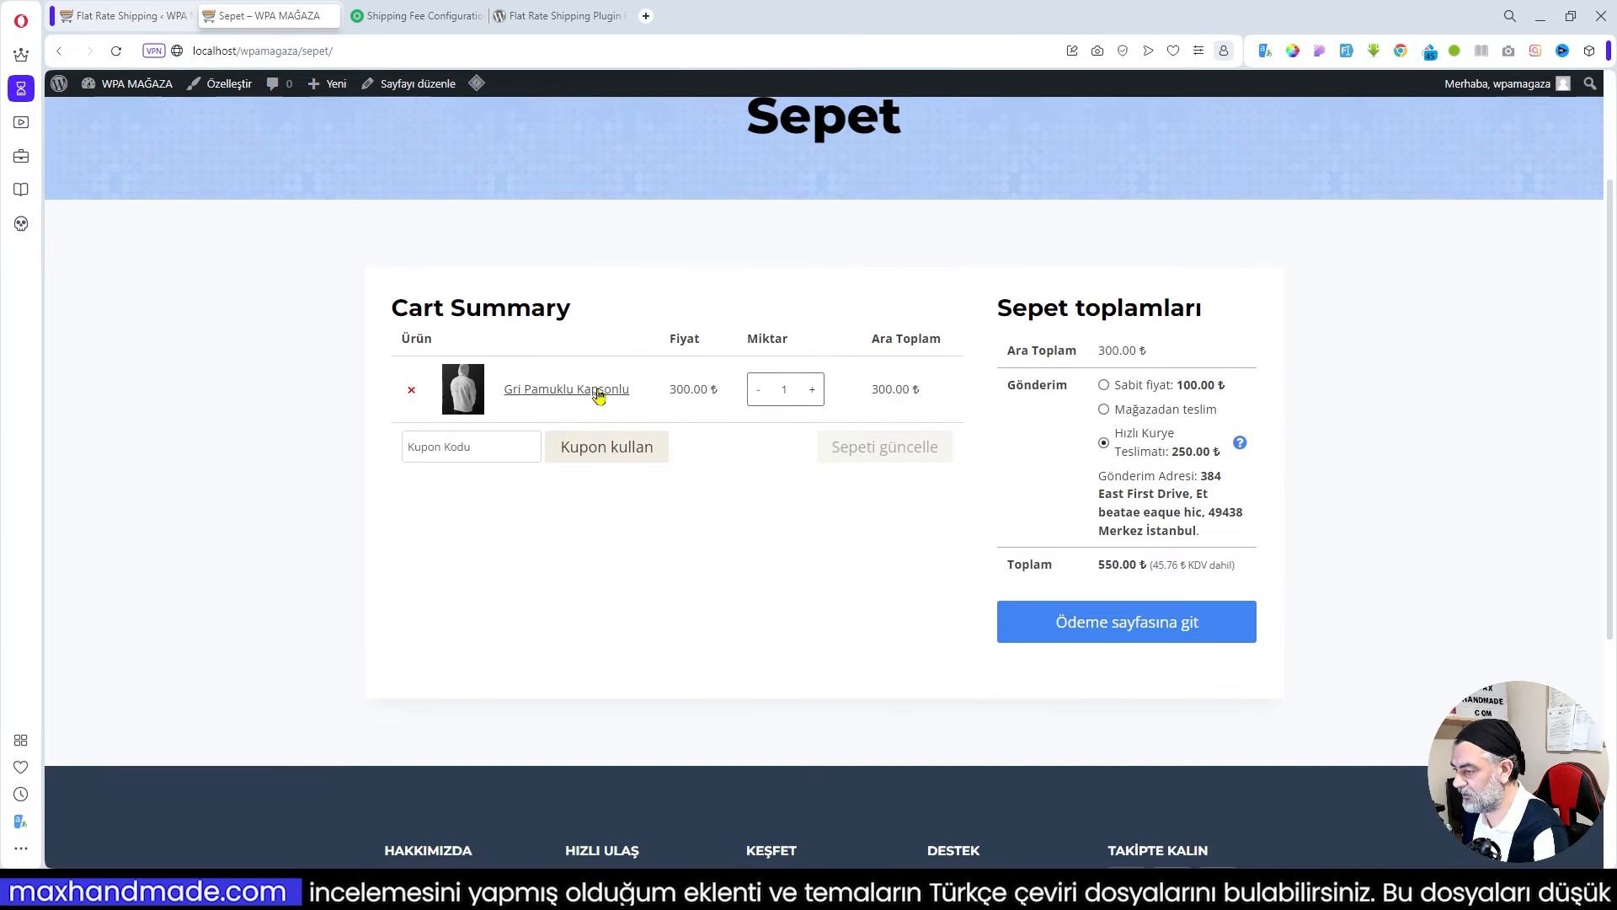
{"action": "left_click", "coordinate": [812, 389]}
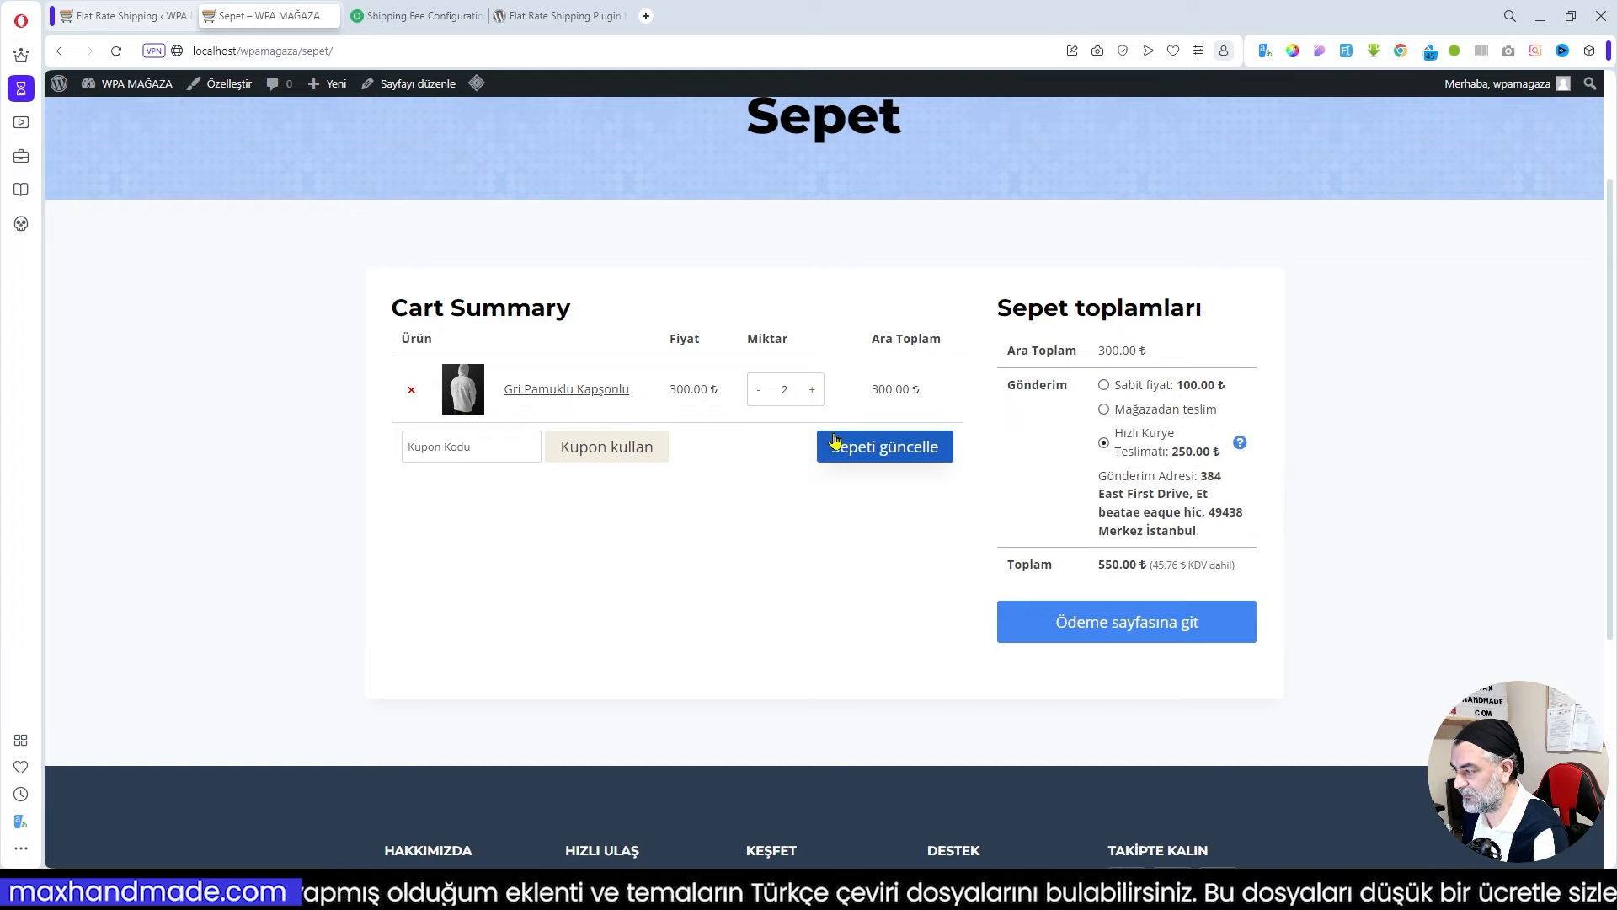
{"action": "left_click", "coordinate": [880, 450]}
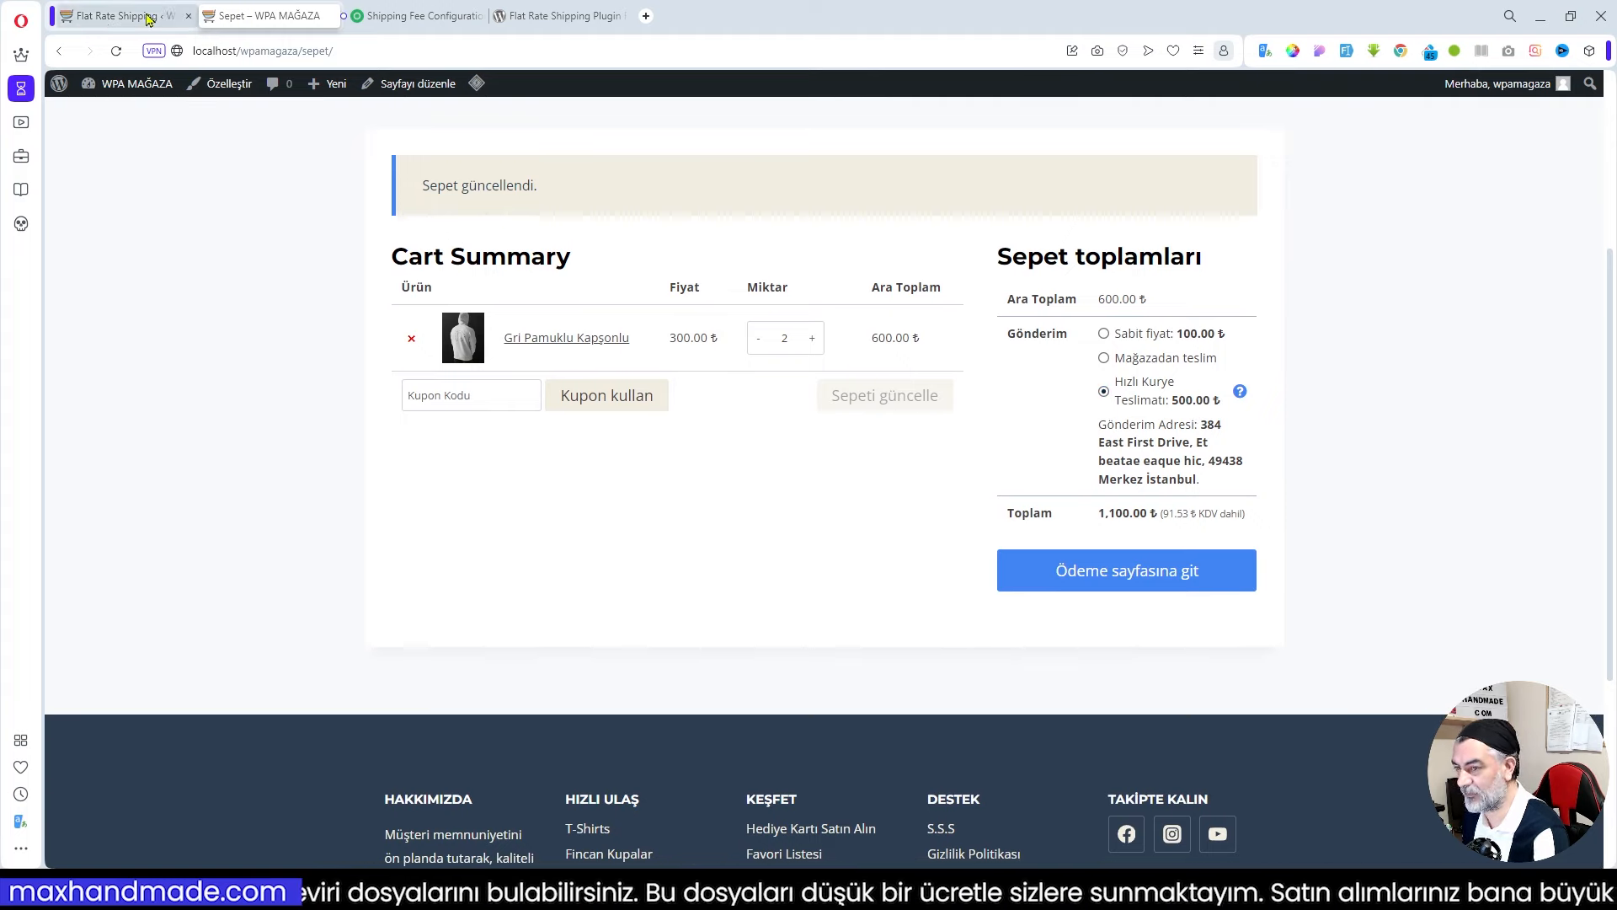
Compare the courier method's charge formula with the cart subtotal, and update the cart with a hoodie quantity of 3.
{"action": "left_click", "coordinate": [117, 11]}
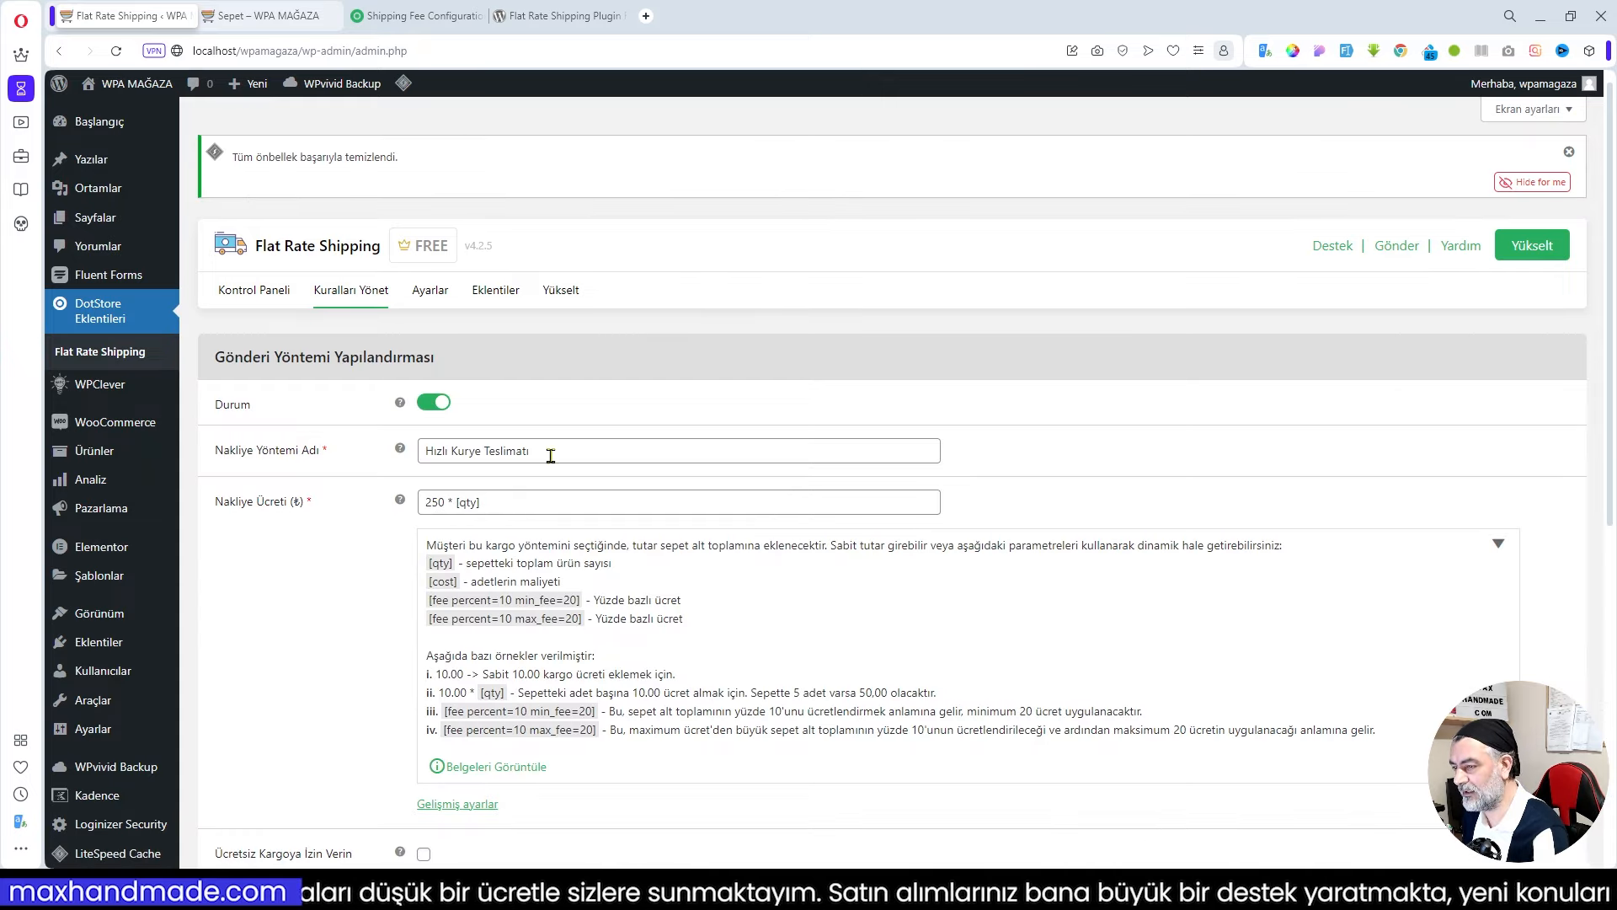
{"action": "scroll", "coordinate": [619, 505], "scroll_direction": "down", "scroll_amount": 2}
{"action": "left_click", "coordinate": [278, 15]}
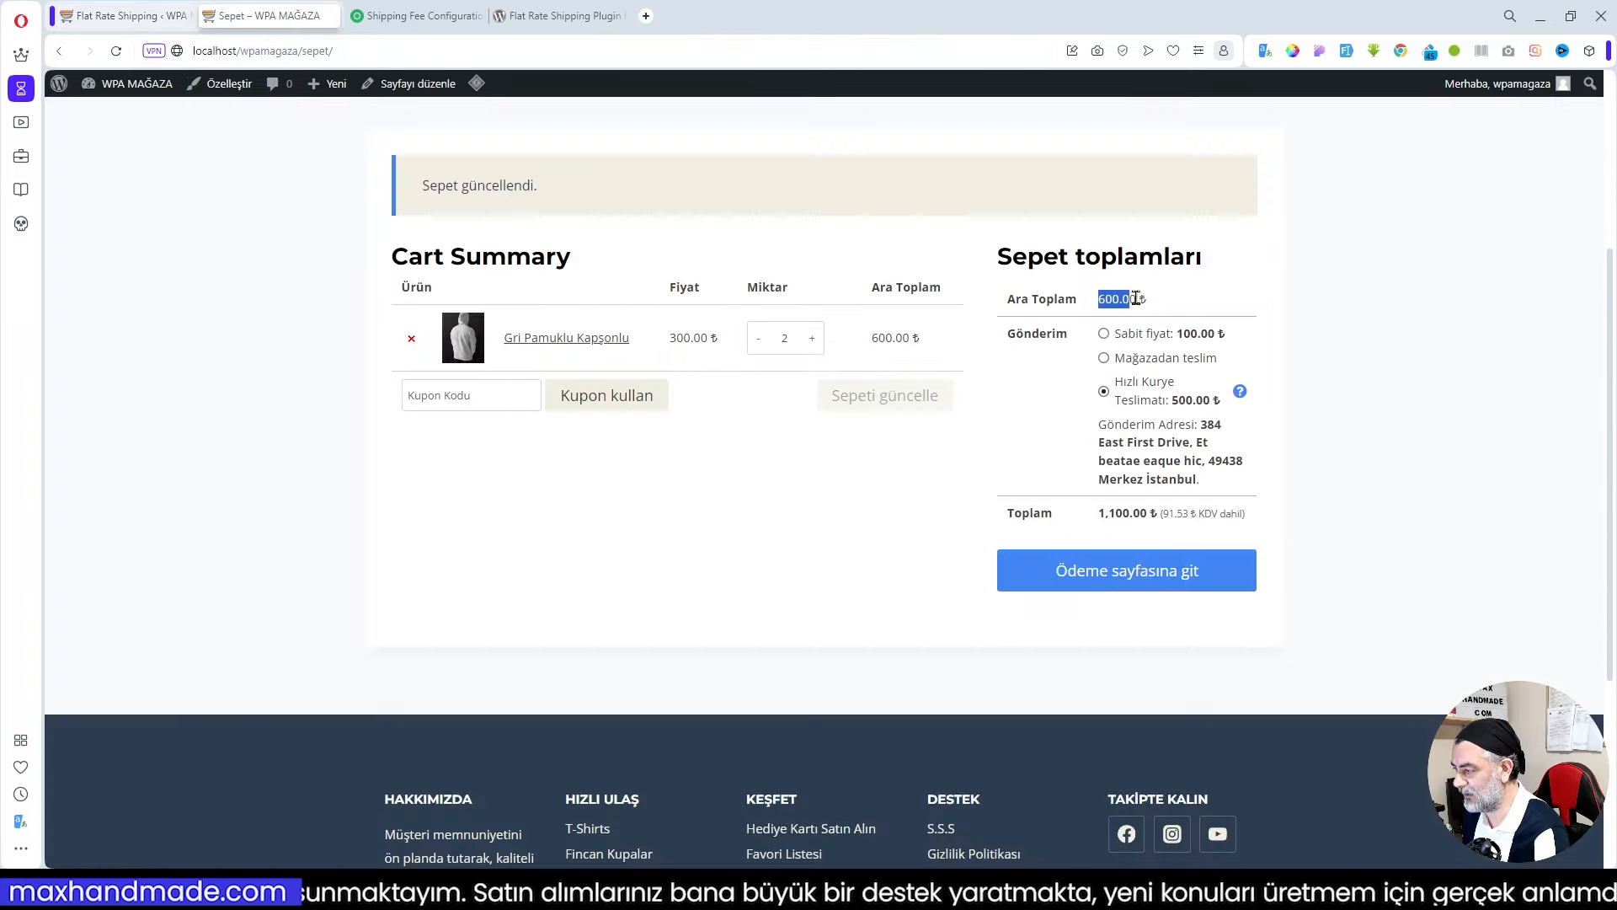
{"action": "left_click_drag", "start_coordinate": [1135, 298], "coordinate": [1147, 299]}
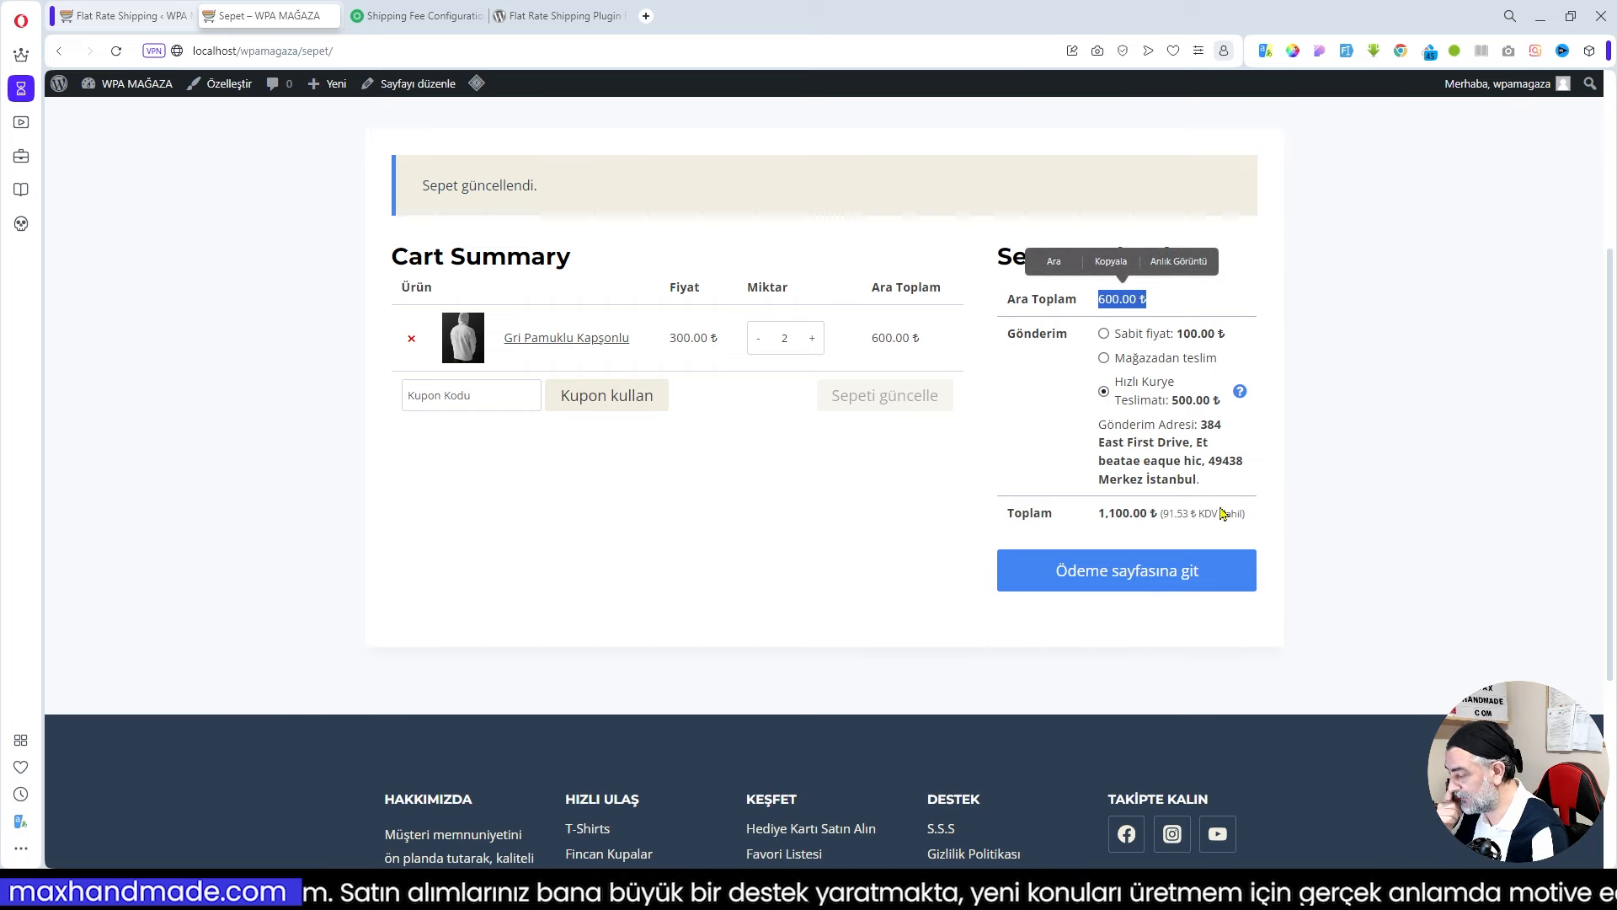
{"action": "left_click", "coordinate": [812, 340]}
{"action": "left_click", "coordinate": [885, 403]}
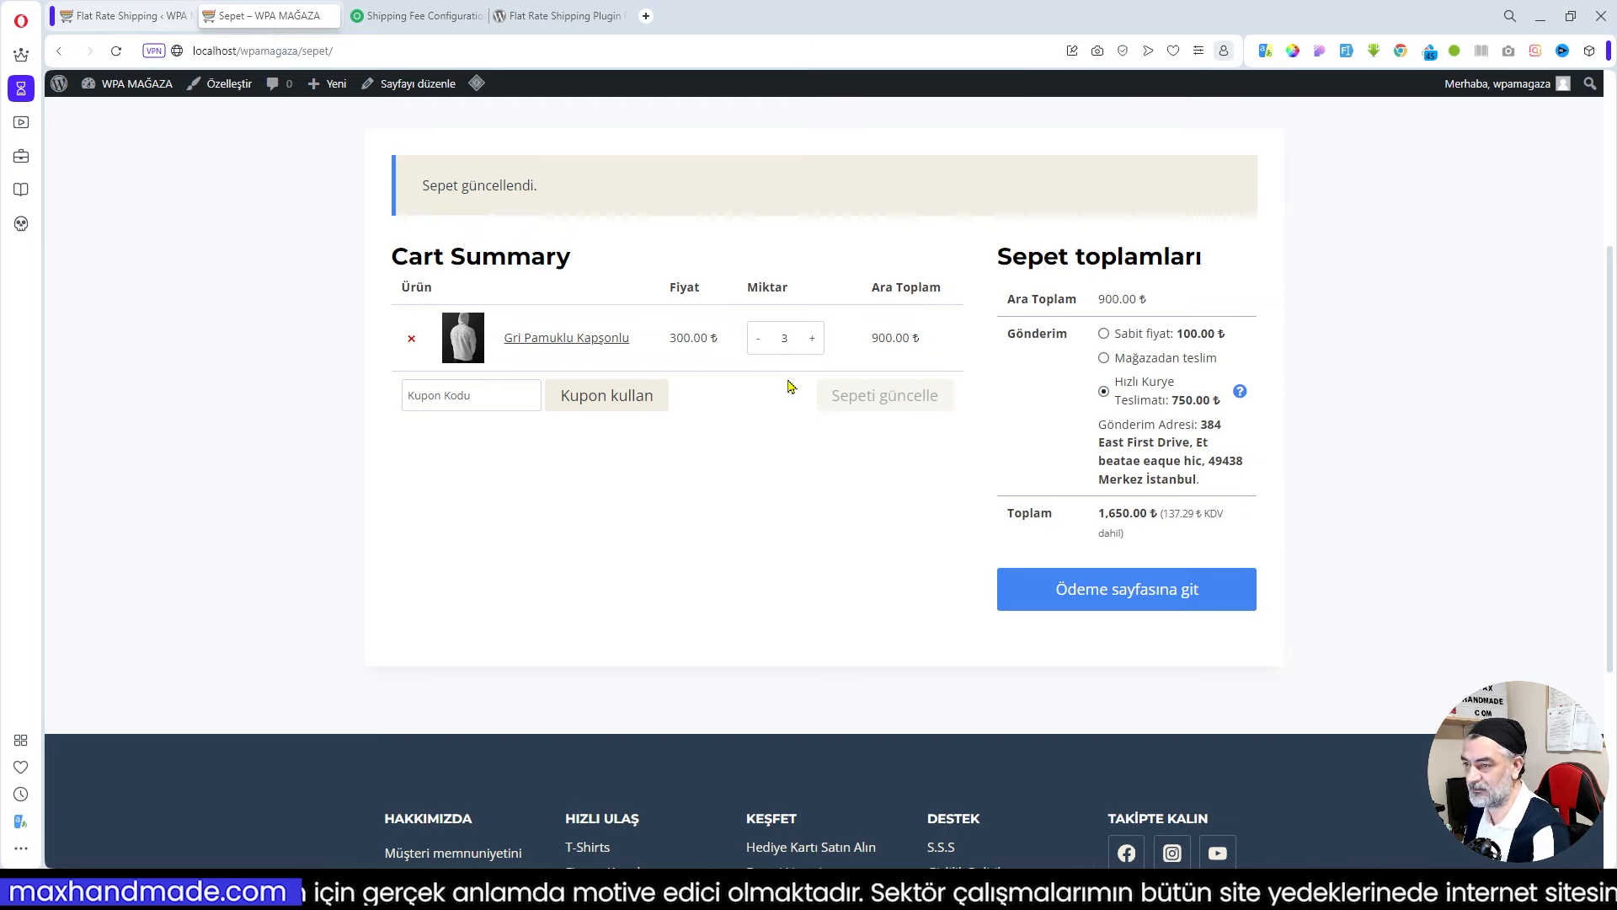
Replace the Hızlı Kurye Teslimatı shipping charge with the example formula [fee percent=10 min_fee=20] and review its explanation.
{"action": "left_click", "coordinate": [126, 15]}
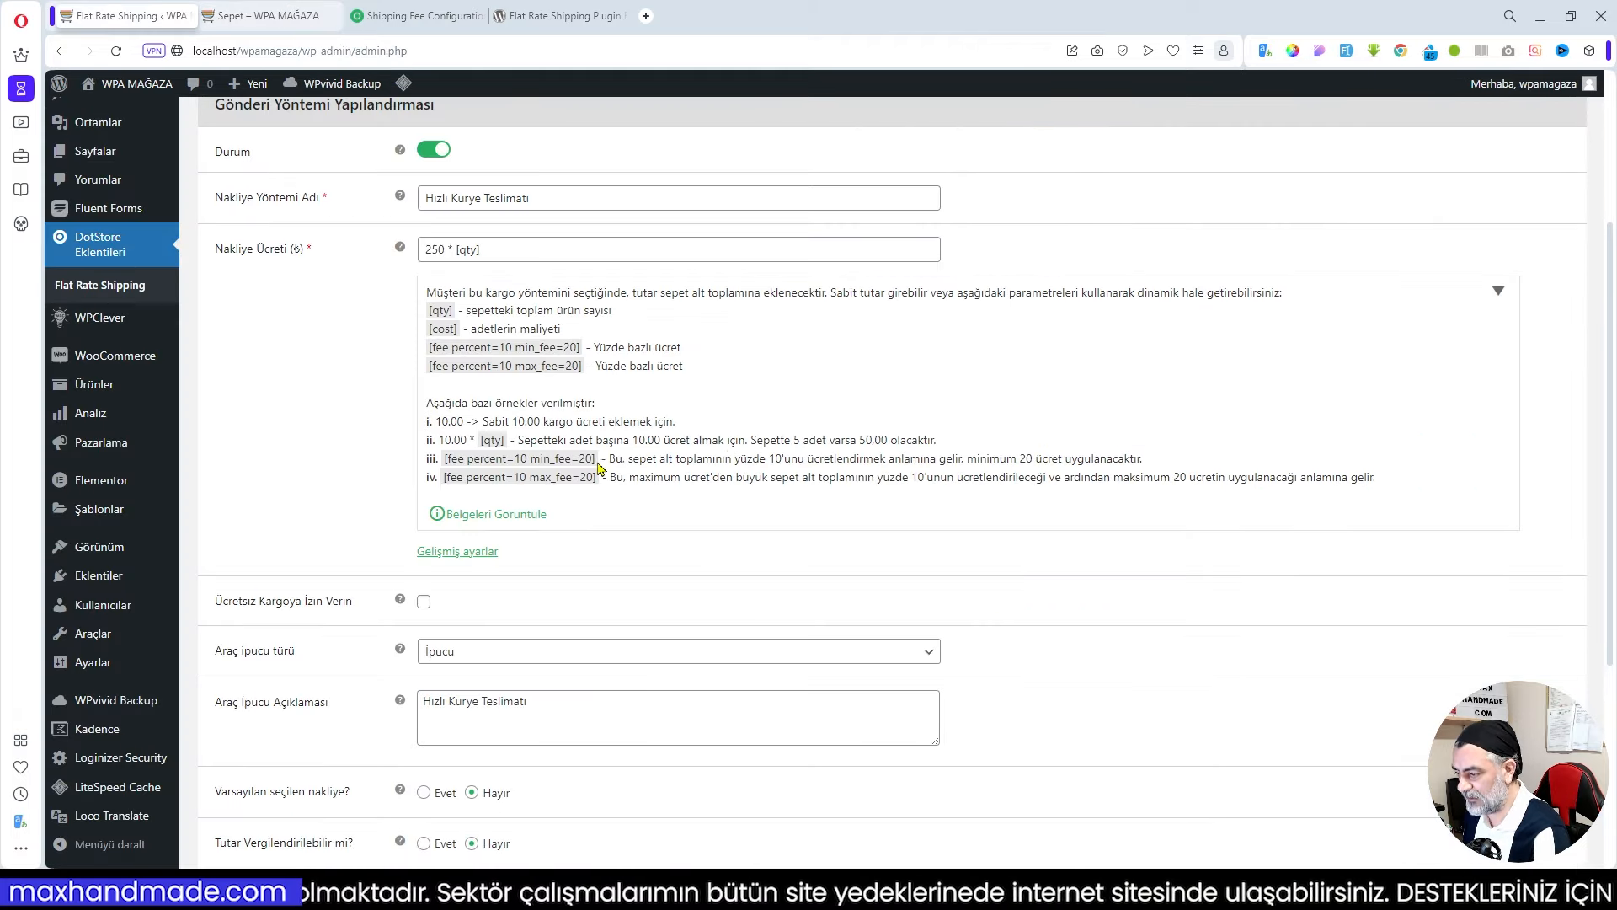
{"action": "left_click_drag", "start_coordinate": [445, 458], "coordinate": [596, 458]}
{"action": "key", "text": "ctrl+c"}
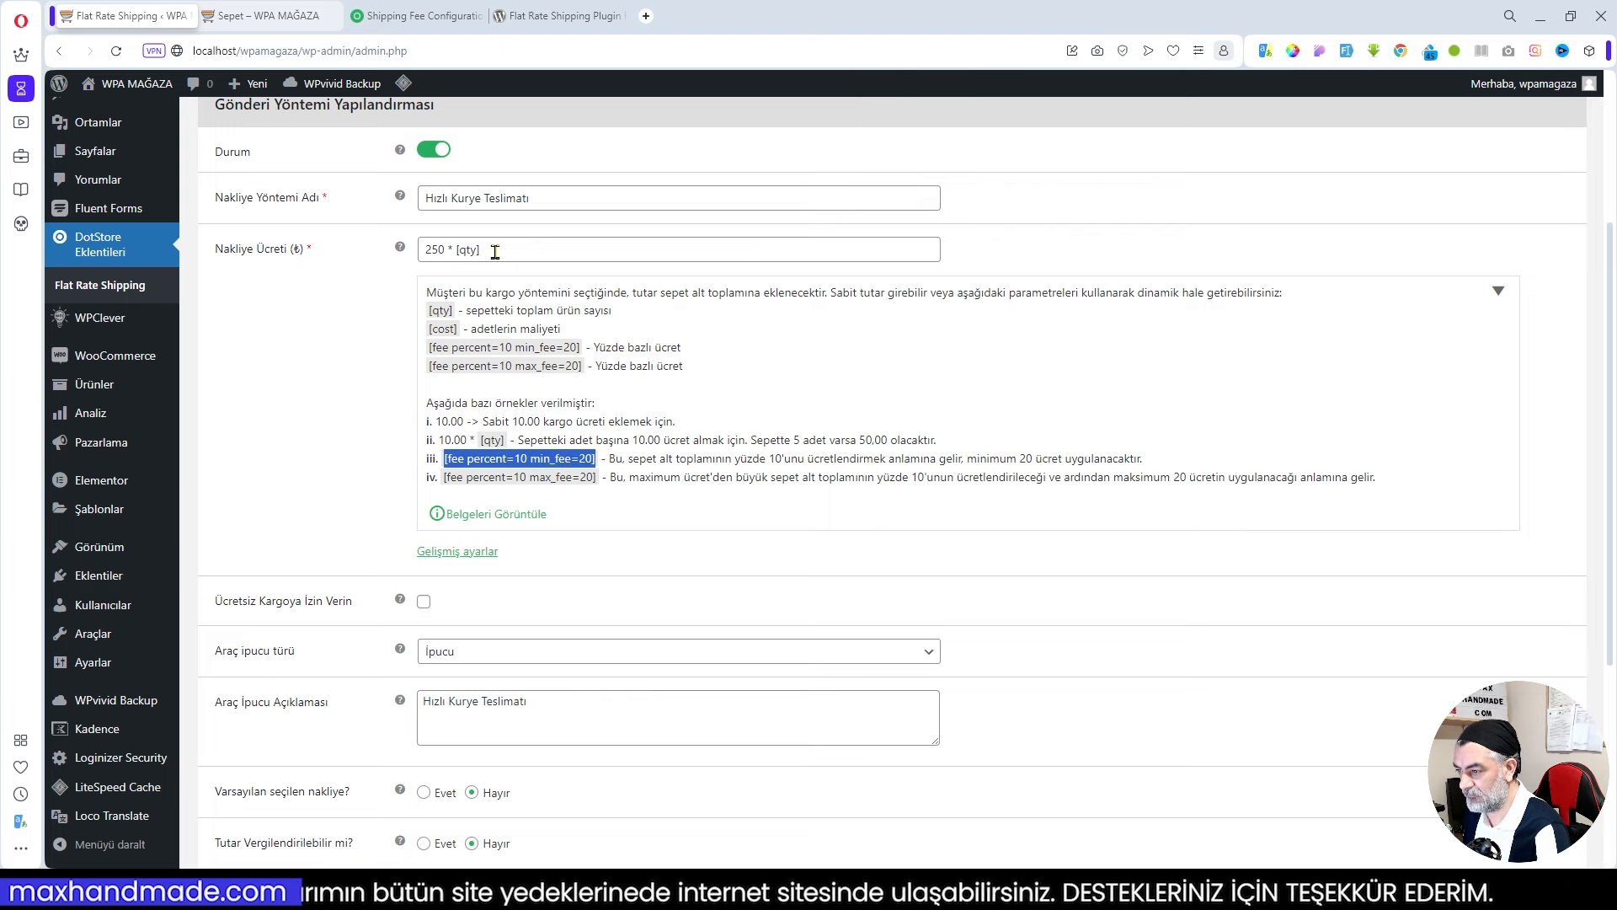
{"action": "left_click_drag", "start_coordinate": [495, 251], "coordinate": [417, 253]}
{"action": "key", "text": "ctrl+v"}
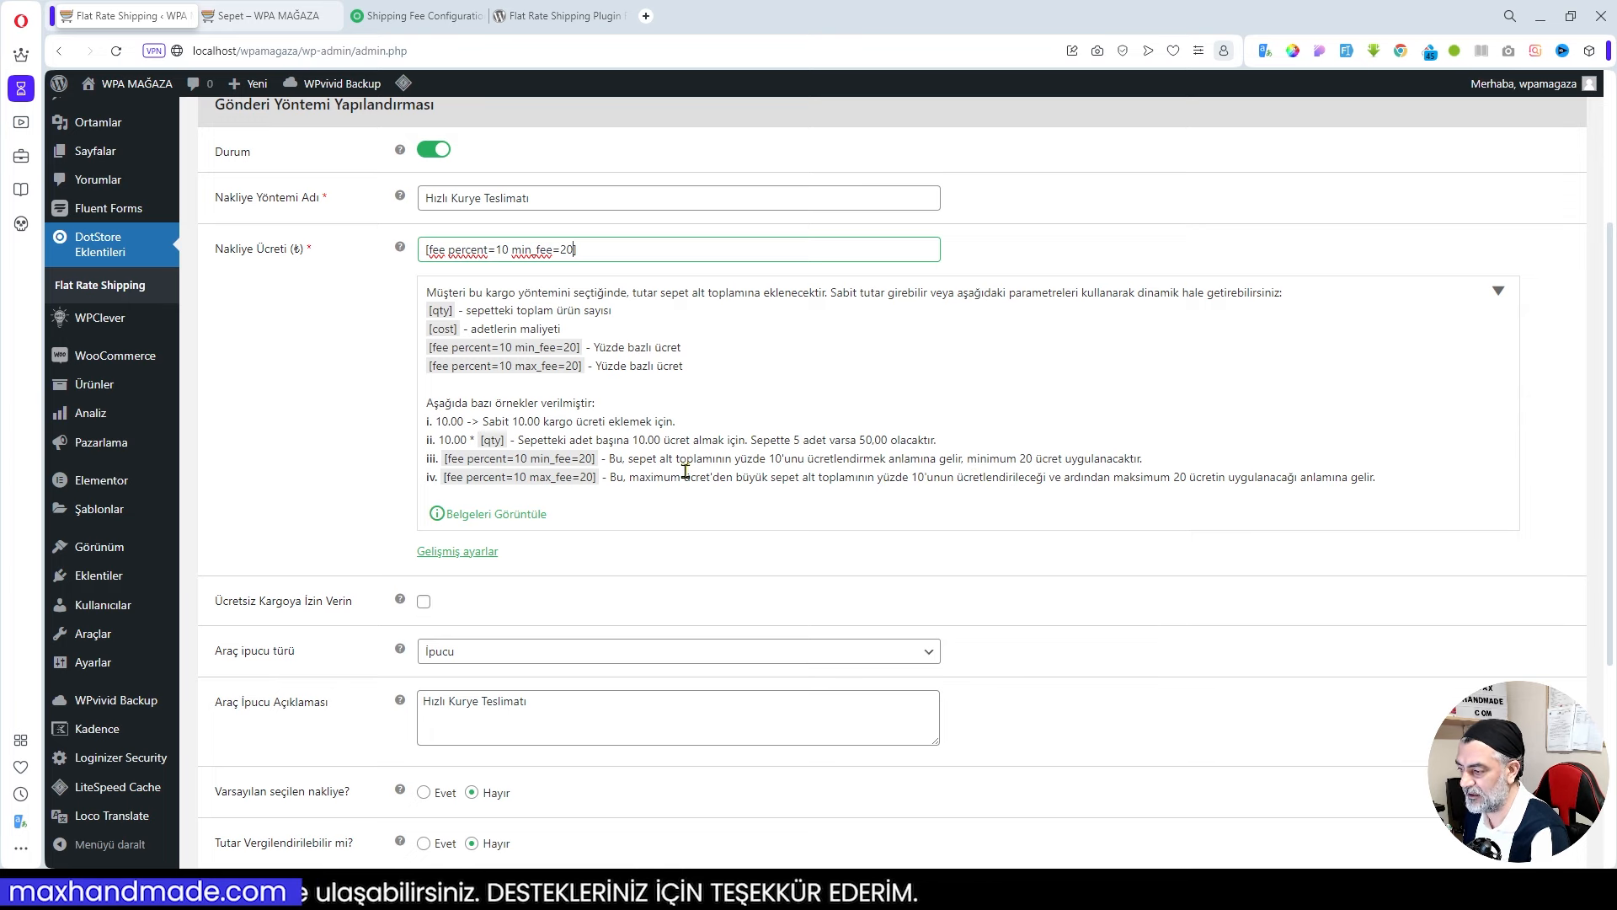
{"action": "left_click_drag", "start_coordinate": [631, 457], "coordinate": [676, 456]}
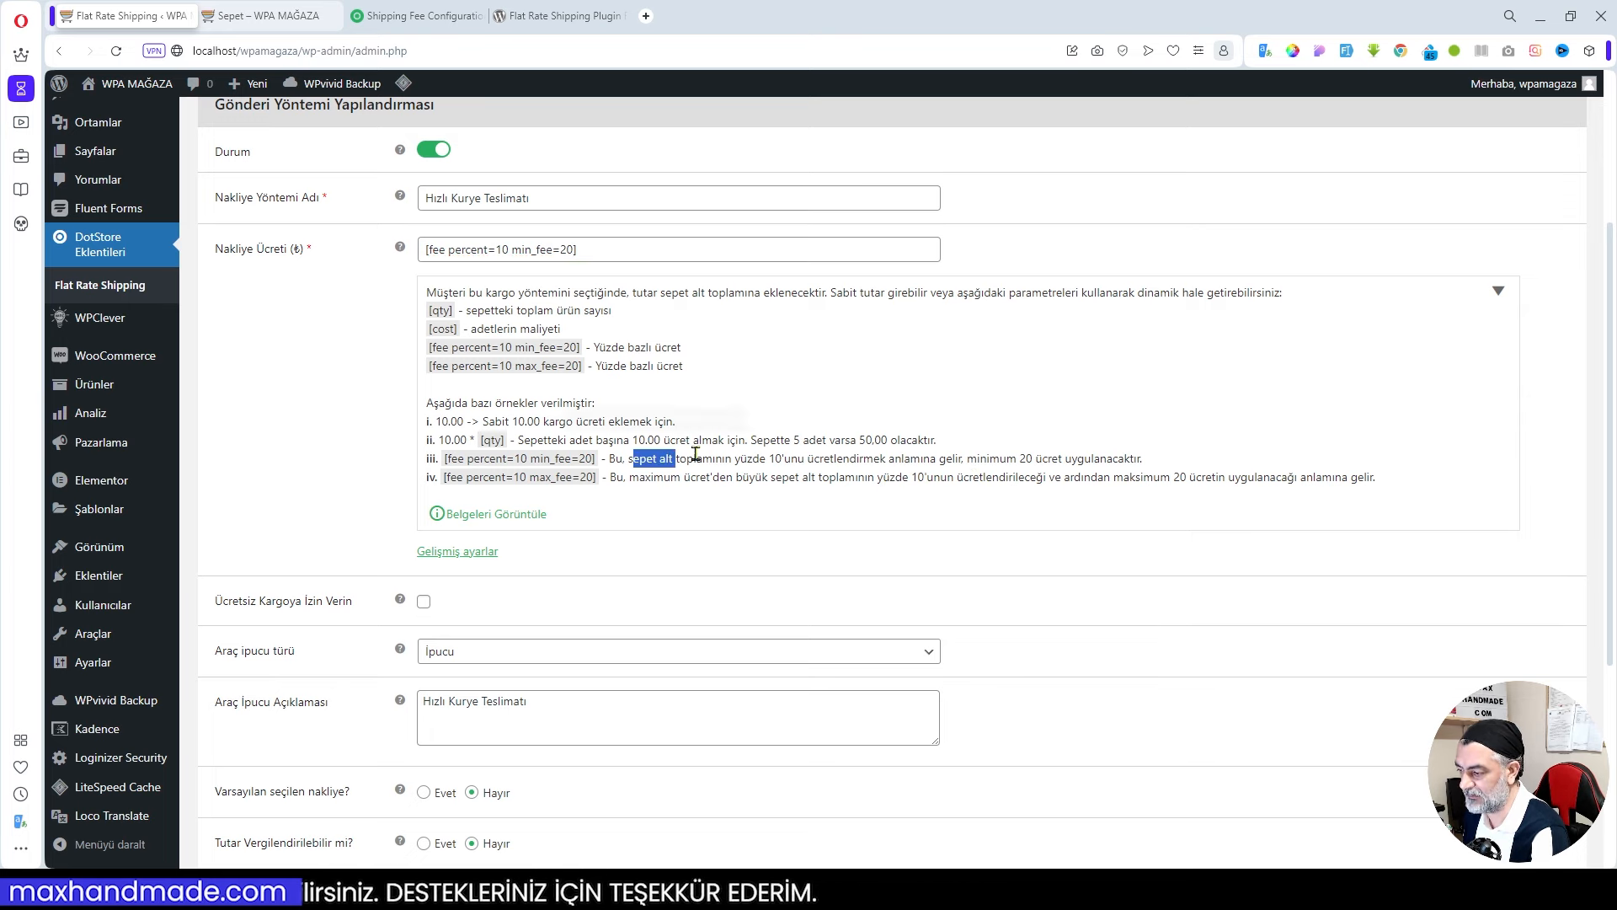
Reduce the hoodie quantity in the cart to 1, and save the changes to the Hızlı Kurye Teslimatı method.
{"action": "left_click", "coordinate": [270, 16]}
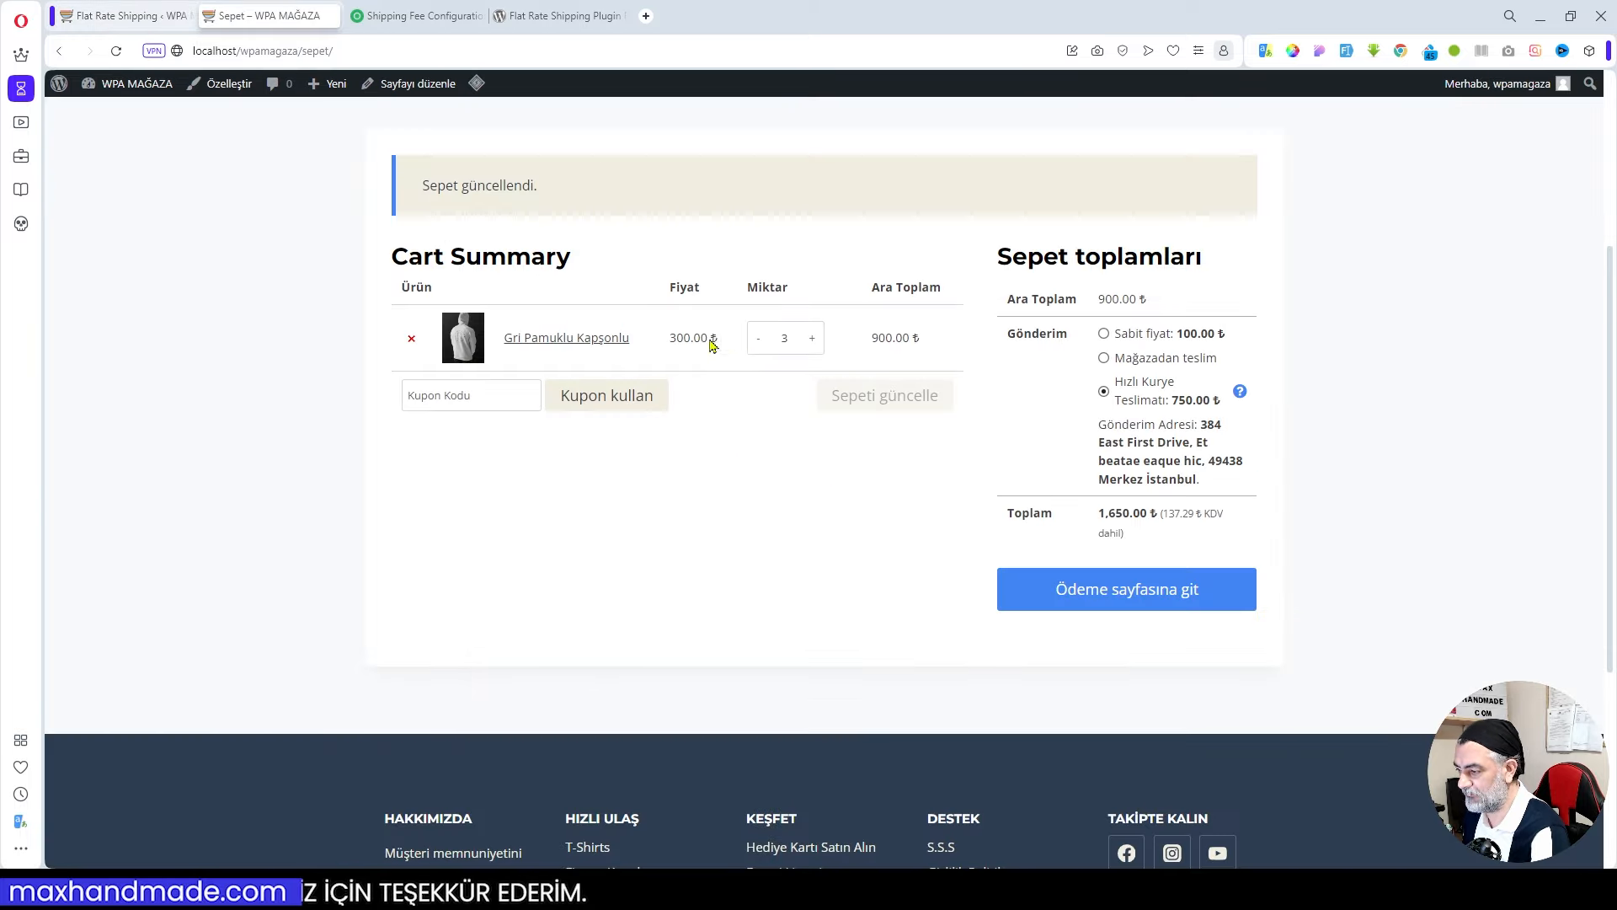
{"action": "left_click", "coordinate": [759, 339]}
{"action": "key", "text": "ctrl+shift+Tab"}
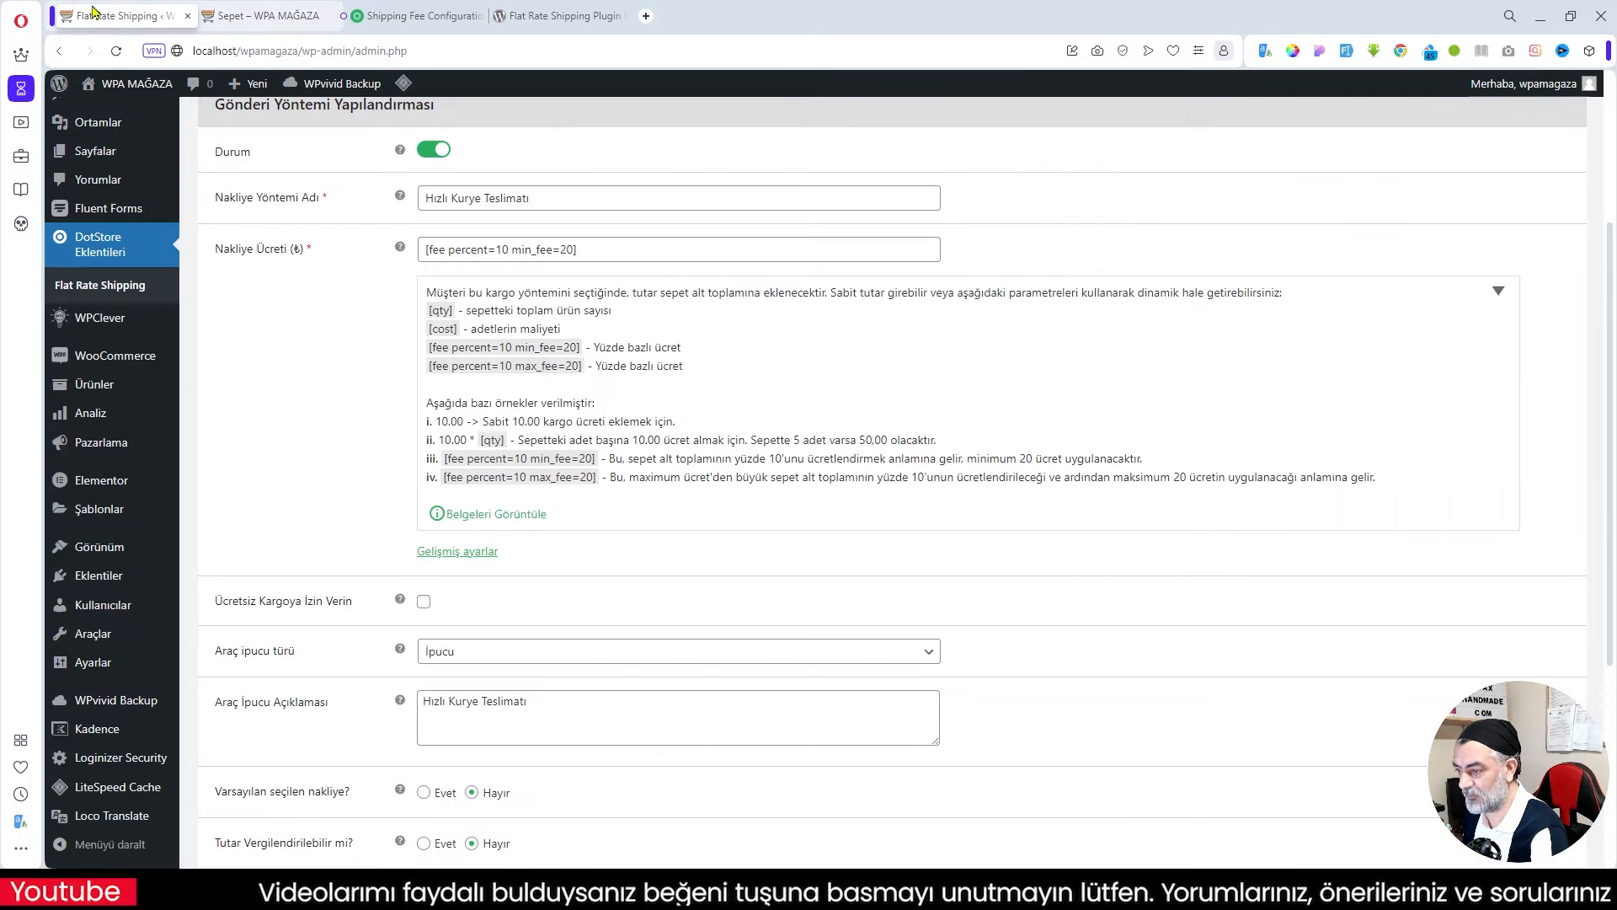
{"action": "scroll", "coordinate": [759, 505], "scroll_direction": "down", "scroll_amount": 4}
{"action": "left_click", "coordinate": [295, 788]}
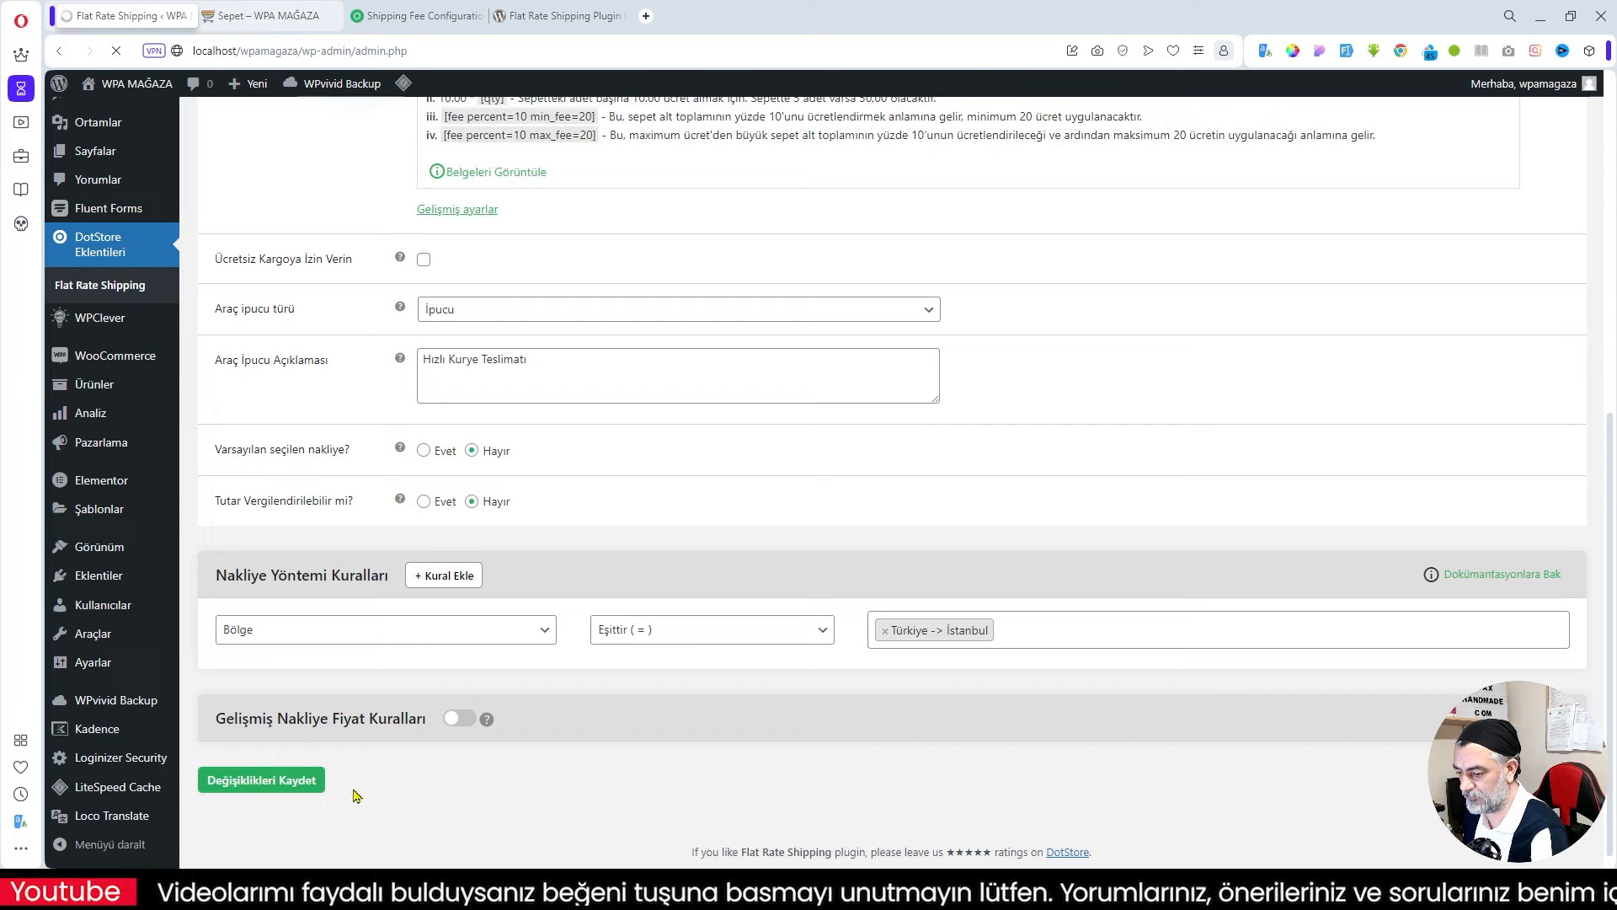
Reload the cart page and update the cart with a hoodie quantity of 2 to test the percentage-based charge.
{"action": "key", "text": "ctrl+Tab"}
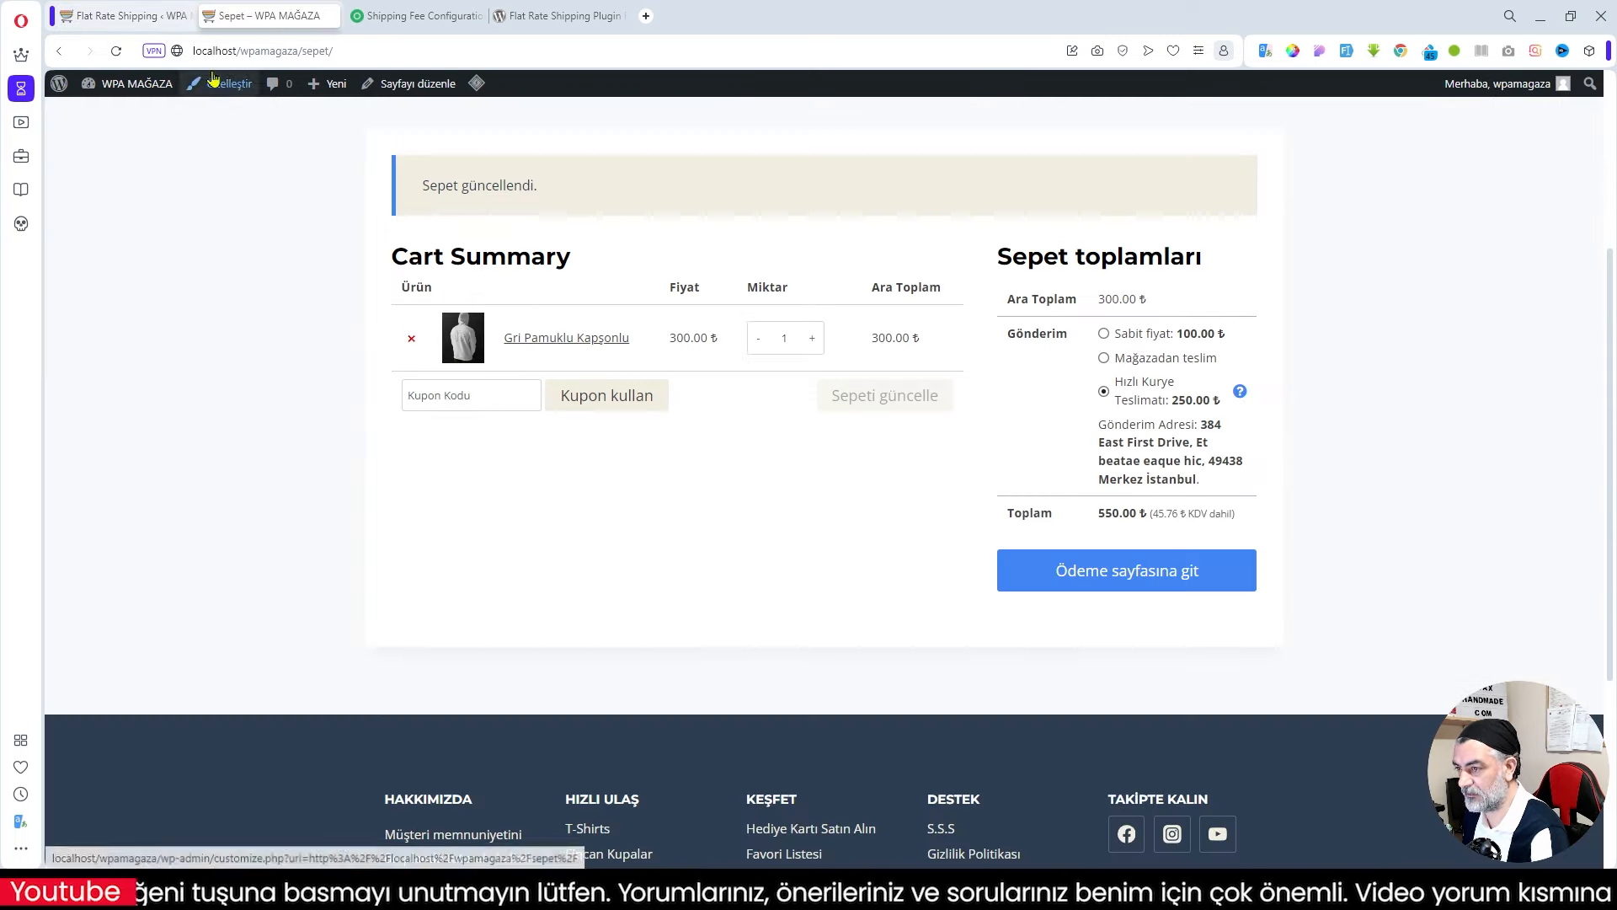
{"action": "key", "text": "F5"}
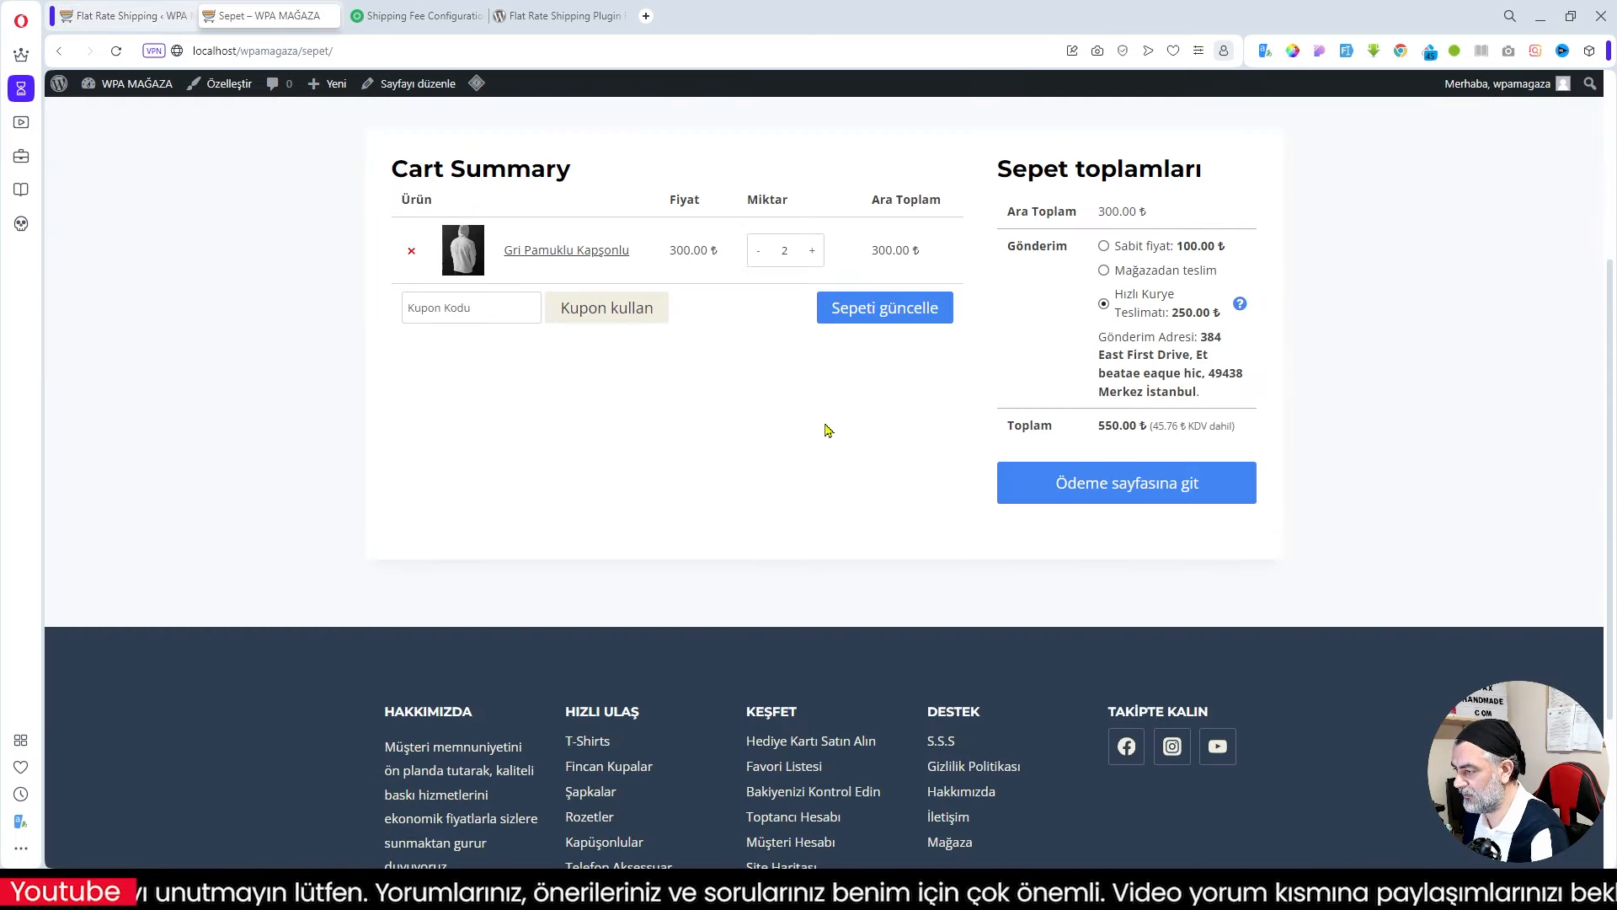
{"action": "left_click", "coordinate": [880, 308]}
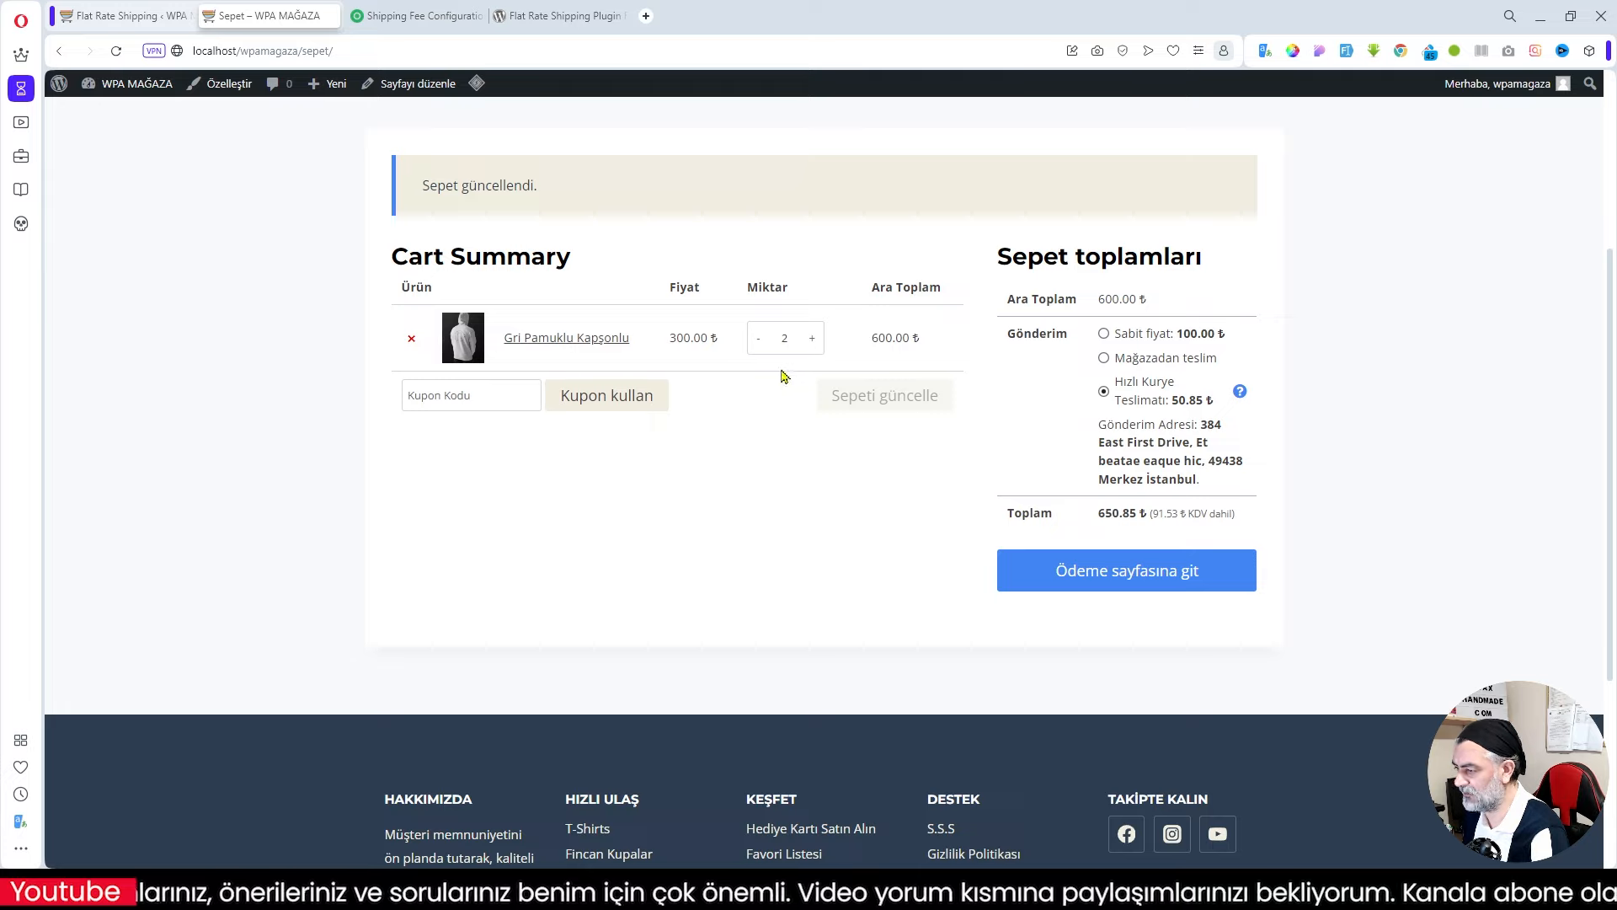
Check the item subtotal, and update the cart with the hoodie quantity lowered to 1.
{"action": "left_click_drag", "start_coordinate": [872, 337], "coordinate": [903, 337]}
{"action": "left_click", "coordinate": [759, 339]}
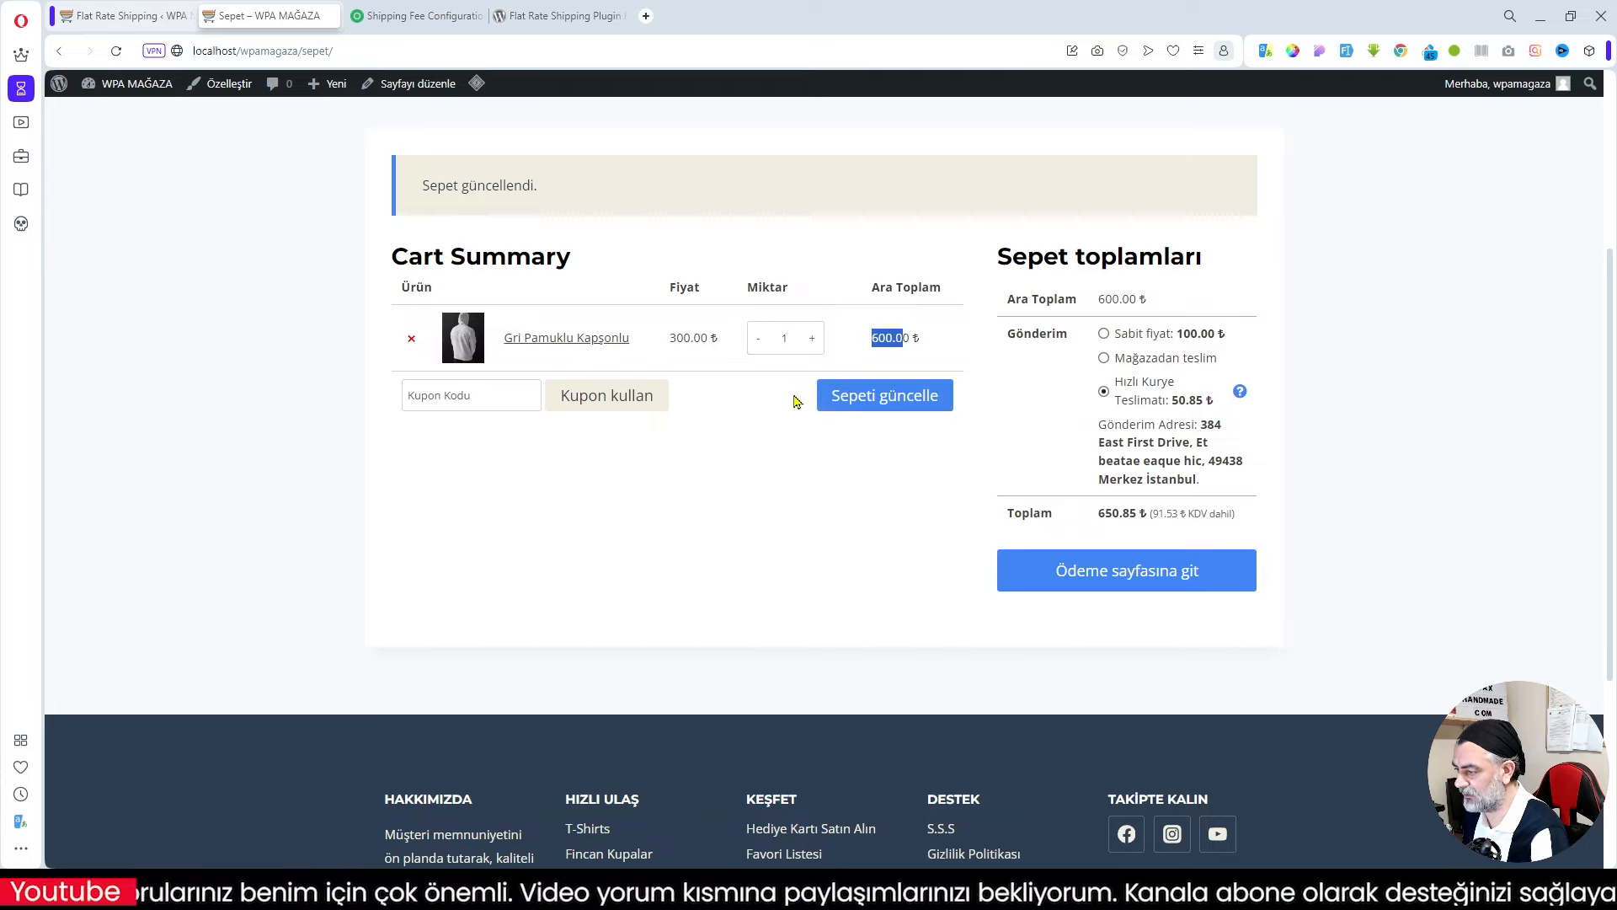
{"action": "left_click", "coordinate": [848, 402]}
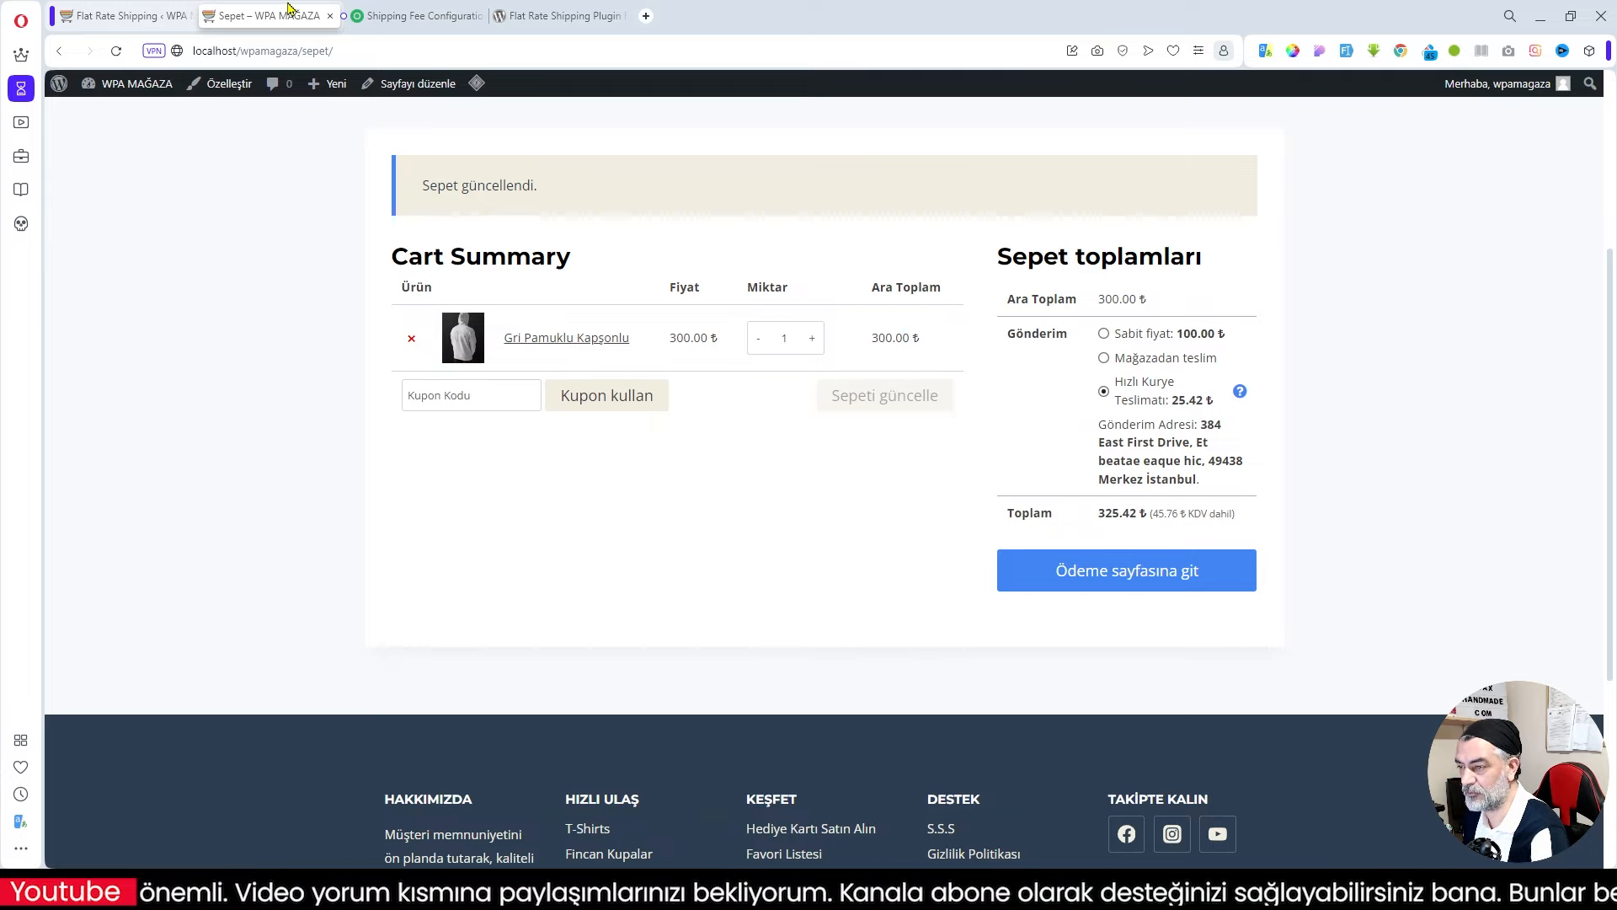
Compare the minimum fee explanation in the shipping method settings with the courier charge and item subtotal in the cart.
{"action": "left_click", "coordinate": [126, 15]}
{"action": "left_click", "coordinate": [287, 415]}
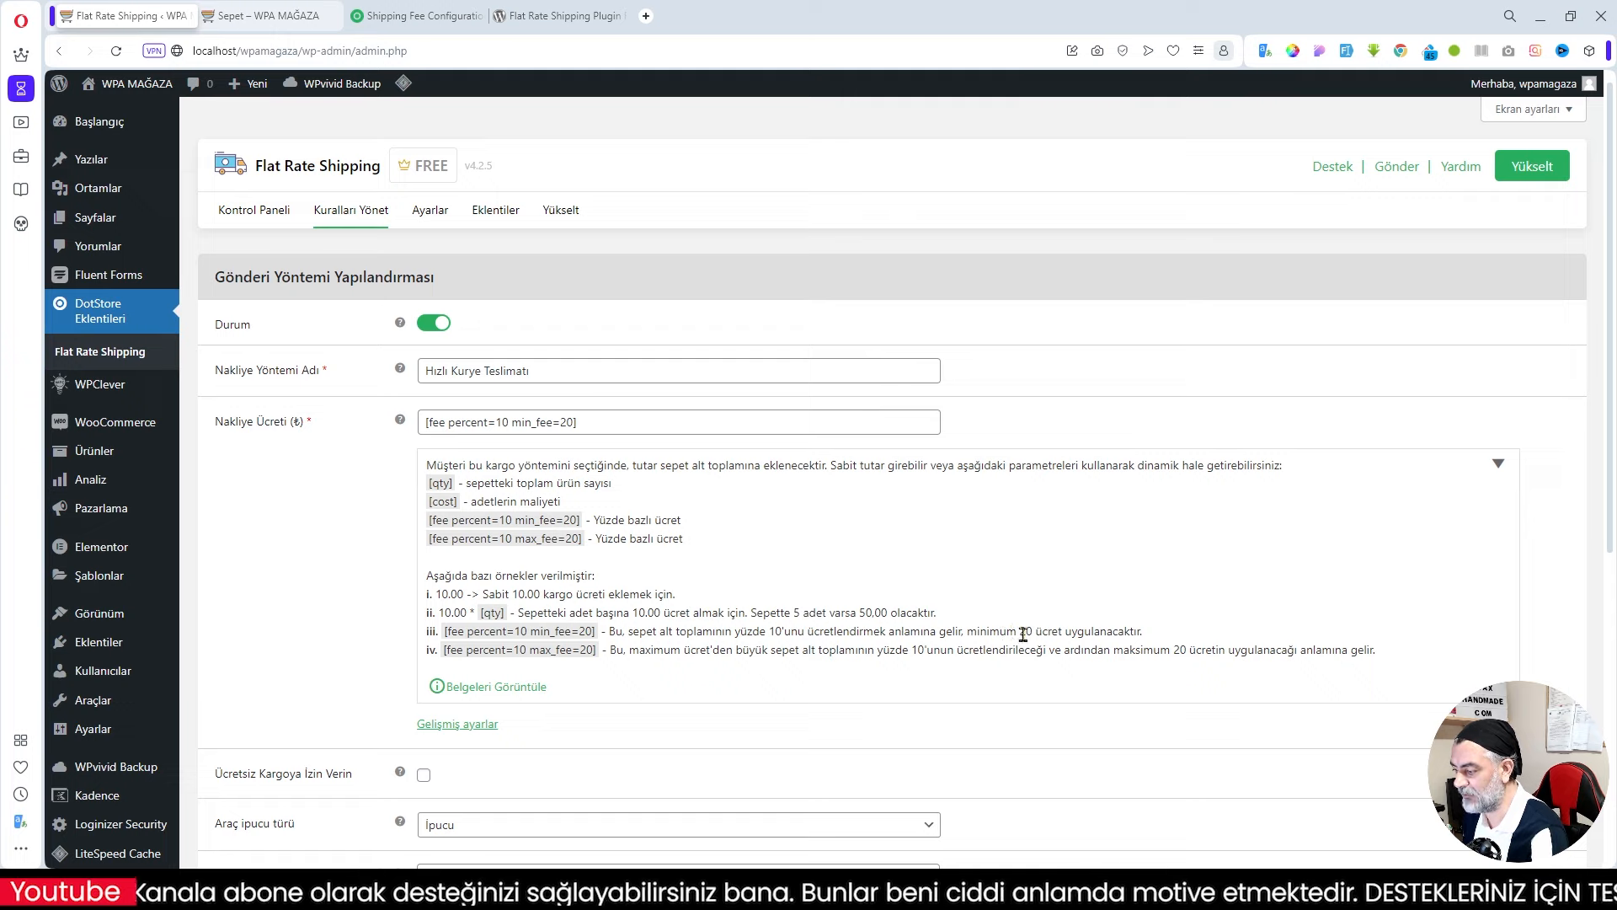
{"action": "left_click", "coordinate": [250, 17]}
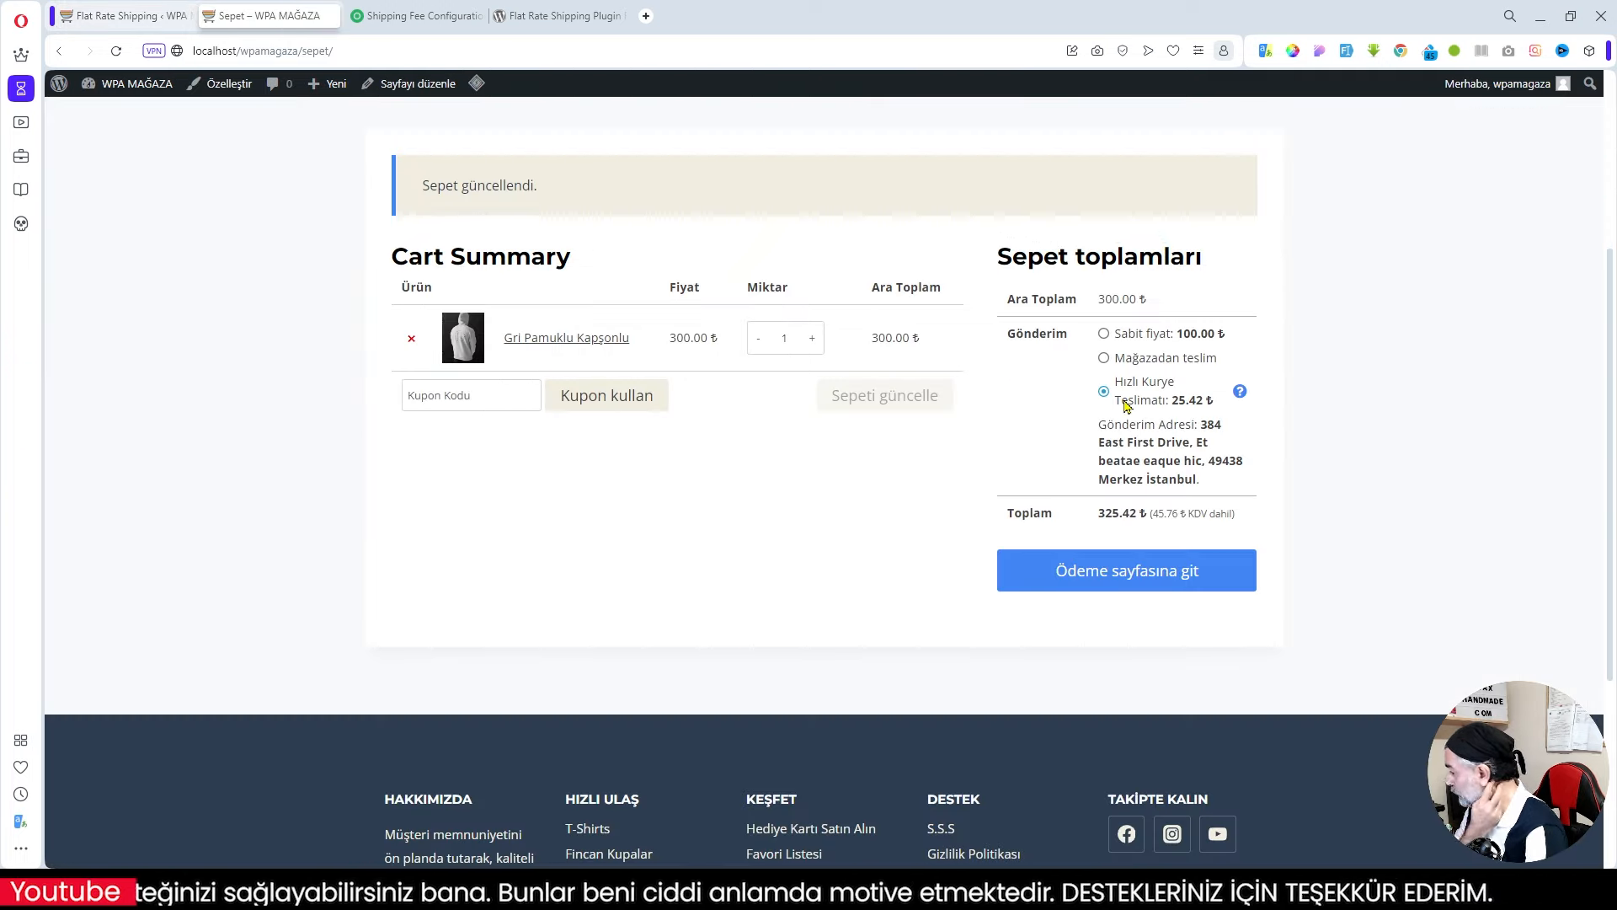
{"action": "left_click_drag", "start_coordinate": [879, 337], "coordinate": [893, 338]}
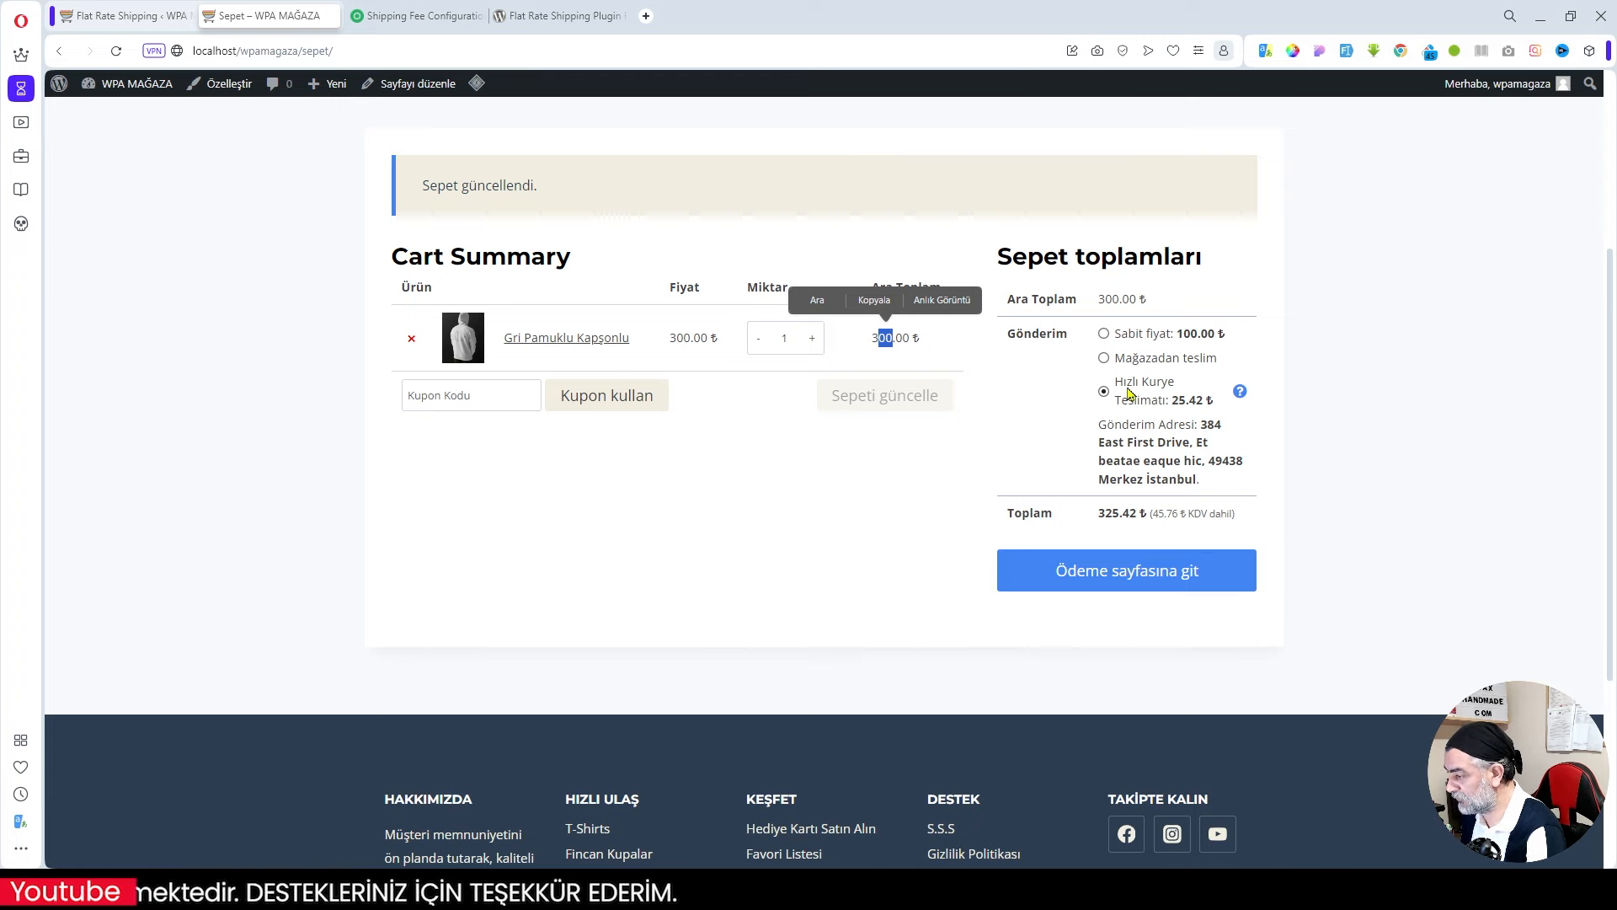
Change the minimum fee in the Hızlı Kurye Teslimatı shipping charge formula and save the method.
{"action": "left_click", "coordinate": [127, 15]}
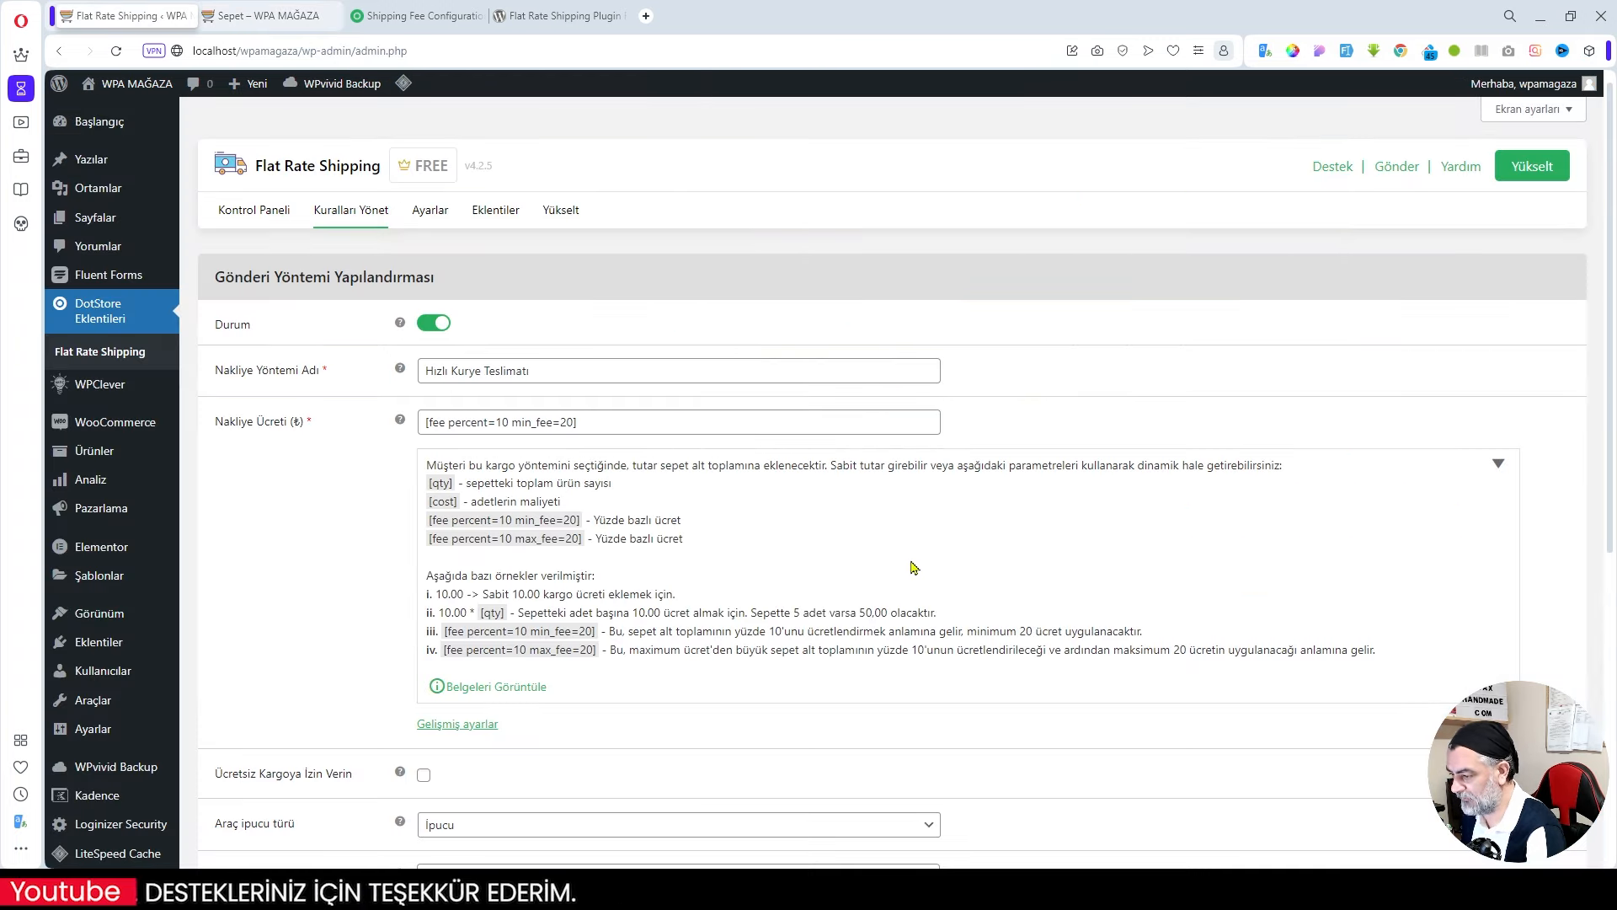
{"action": "scroll", "coordinate": [914, 567], "scroll_direction": "down", "scroll_amount": 5}
{"action": "scroll", "coordinate": [914, 567], "scroll_direction": "up", "scroll_amount": 5}
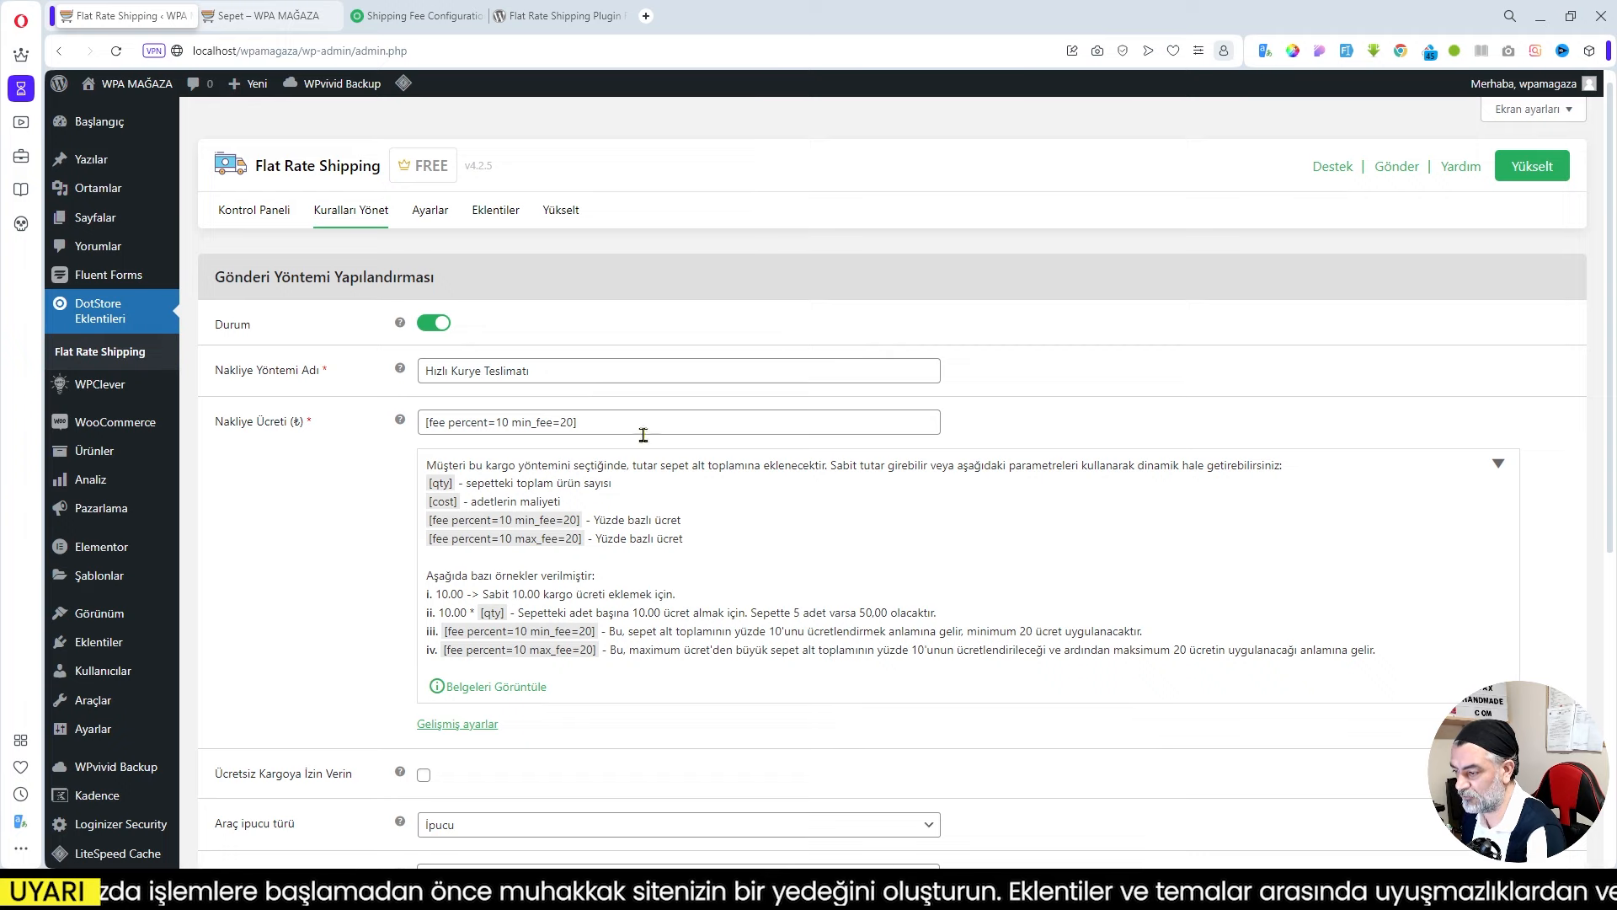
{"action": "left_click", "coordinate": [572, 428]}
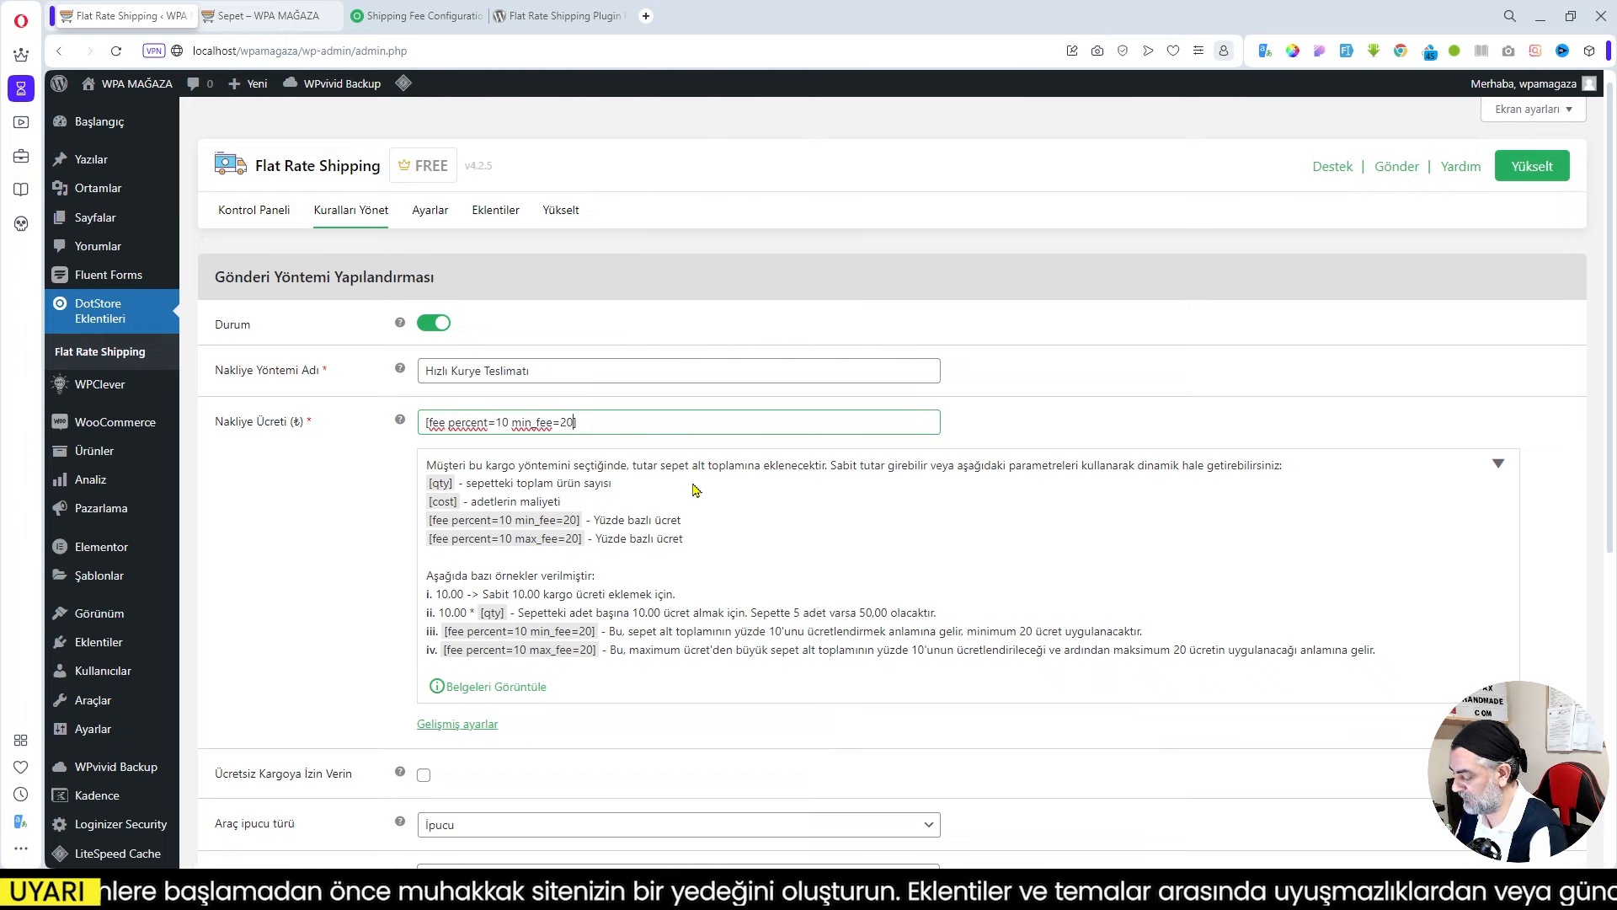
{"action": "scroll", "coordinate": [696, 491], "scroll_direction": "down", "scroll_amount": 6}
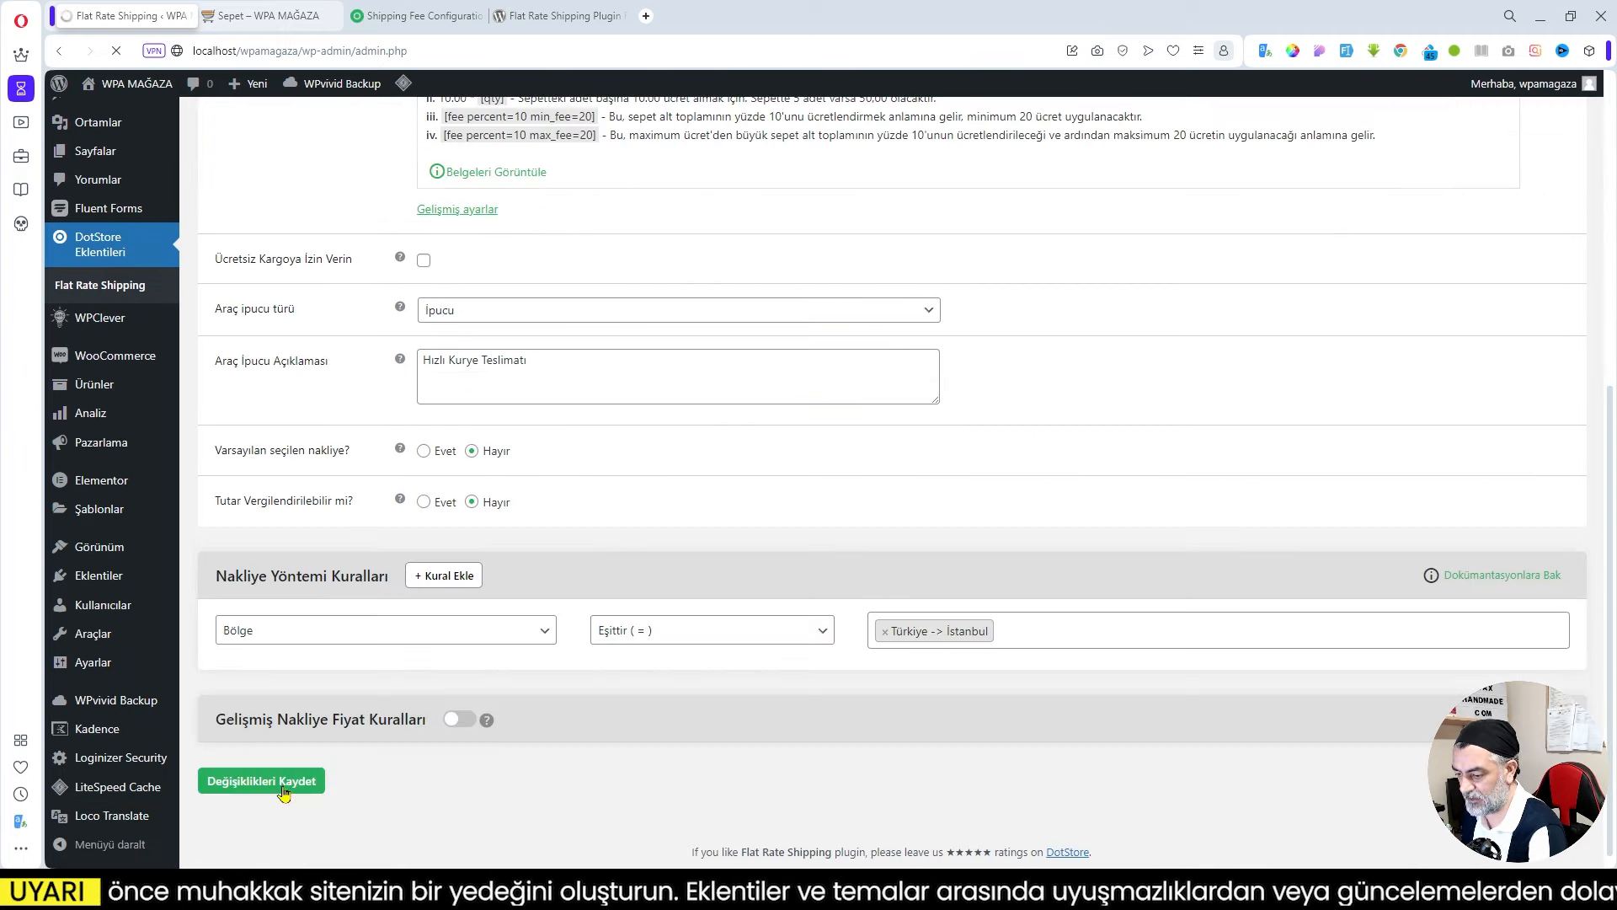
{"action": "left_click", "coordinate": [283, 789]}
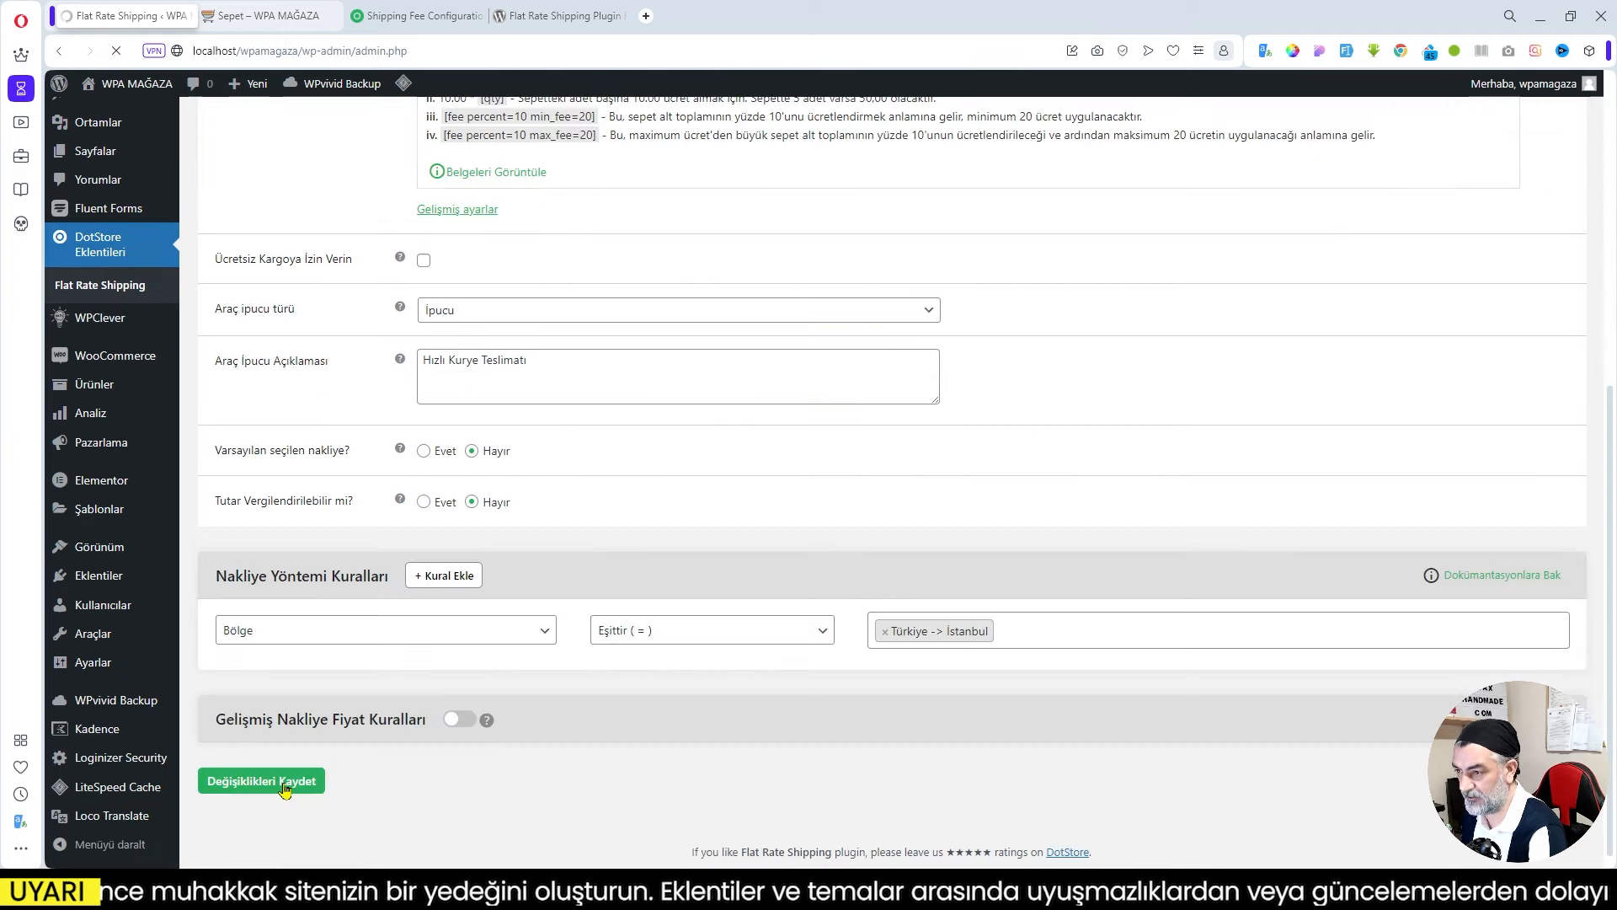
Return to the cart and update it with a hoodie quantity of 2 to test the new minimum fee.
{"action": "left_click", "coordinate": [225, 19]}
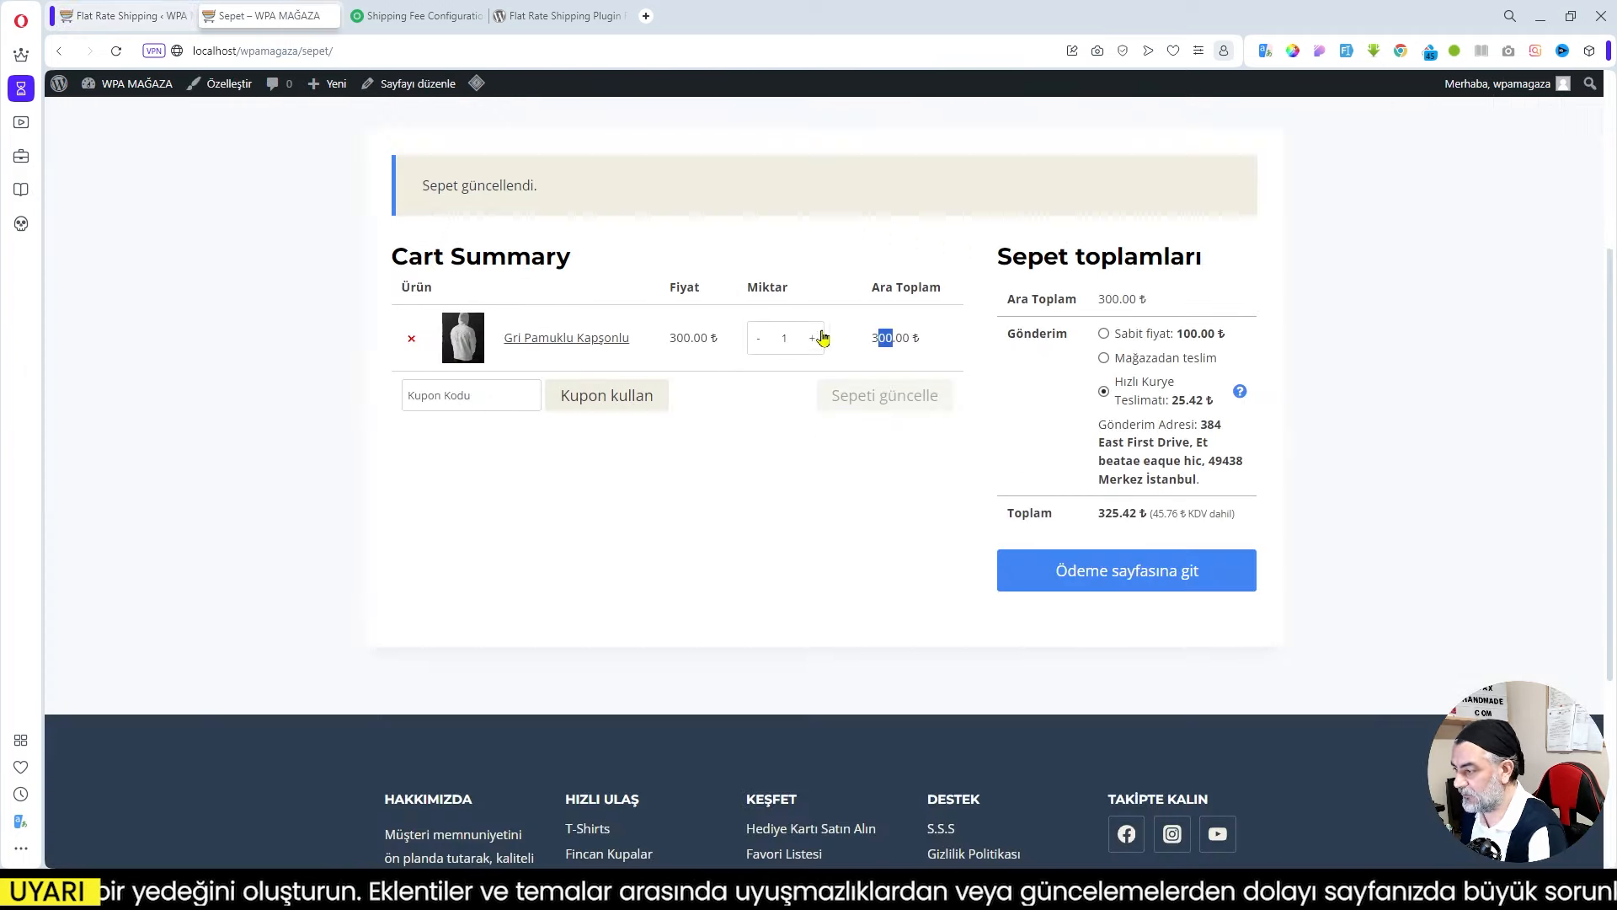
{"action": "left_click", "coordinate": [823, 338]}
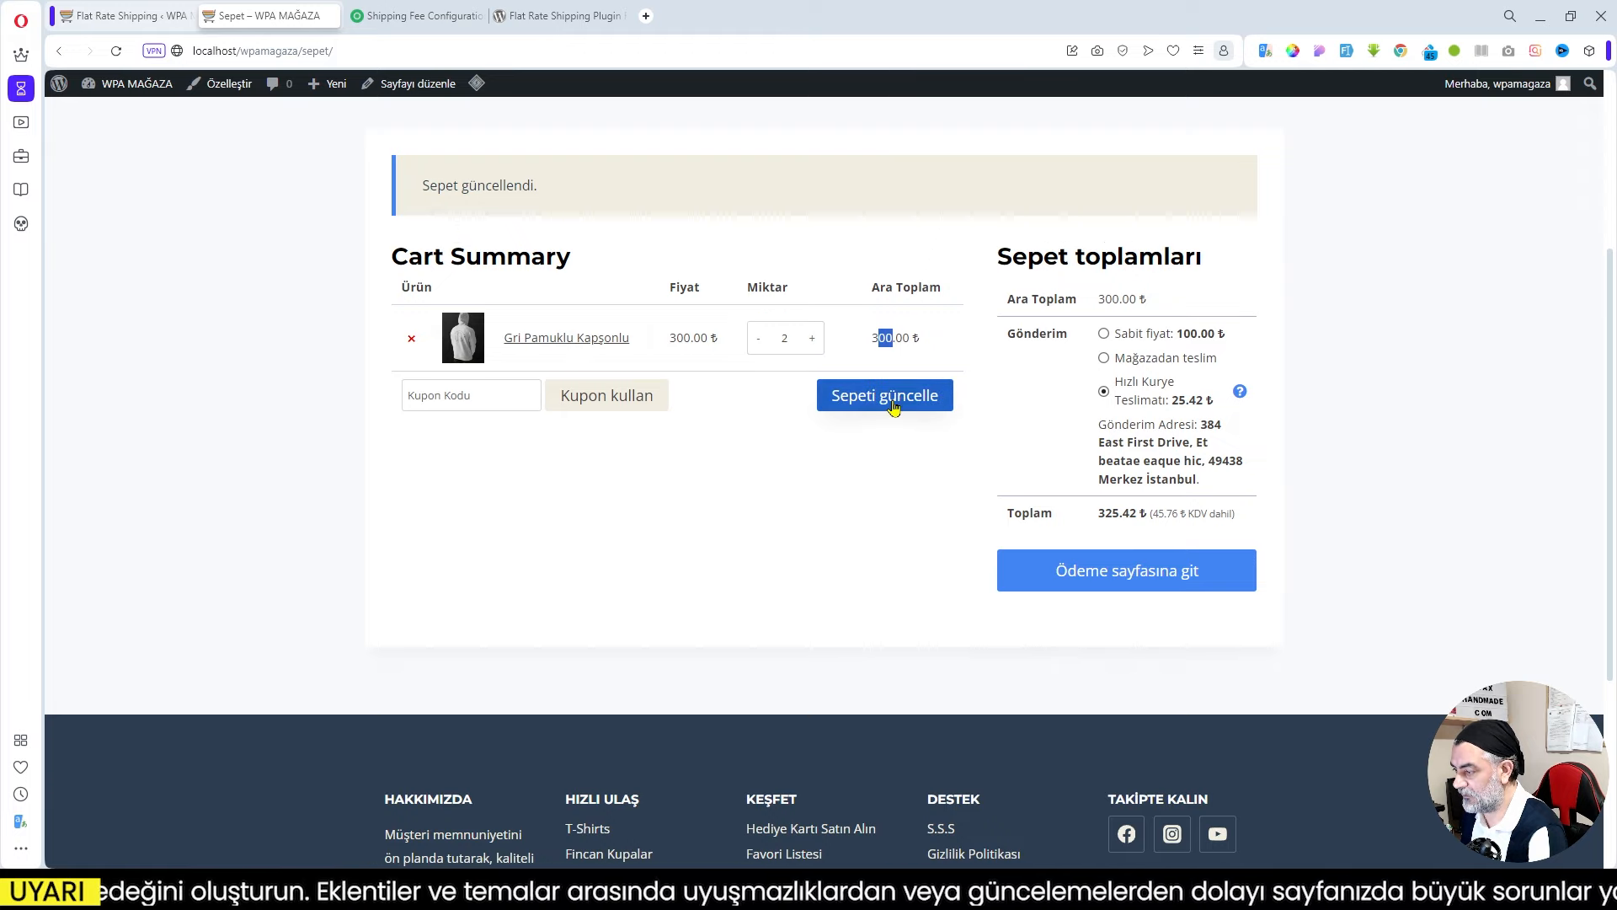
{"action": "left_click", "coordinate": [890, 401]}
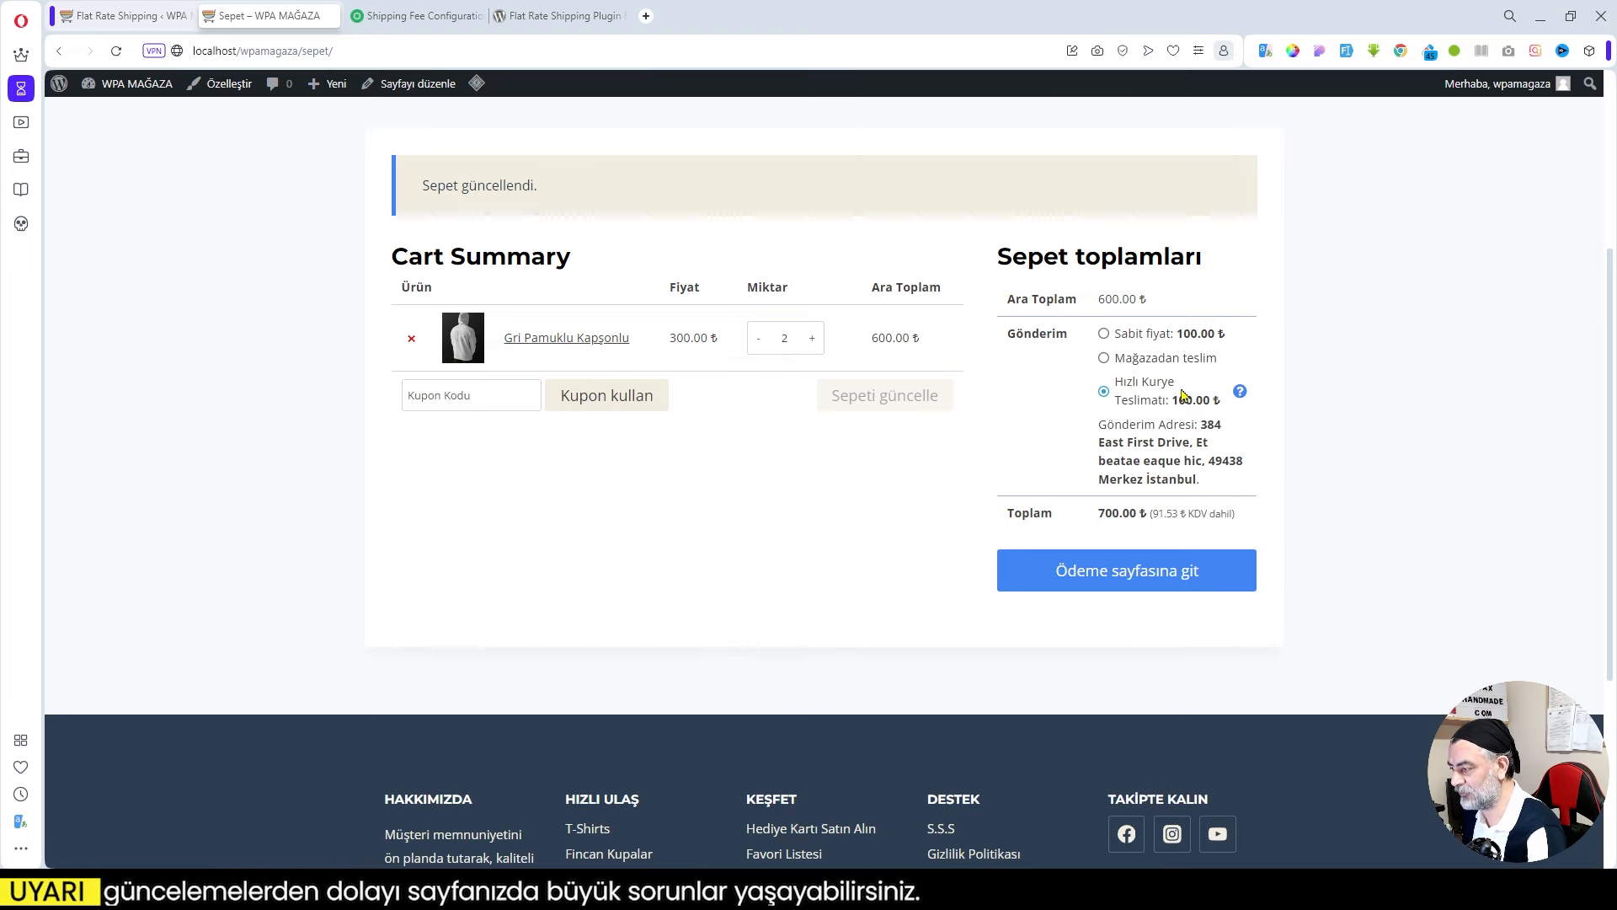
Compare the hoodie's subtotal with the Hızlı Kurye Teslimatı charge in the cart totals.
{"action": "left_click_drag", "start_coordinate": [872, 338], "coordinate": [894, 338]}
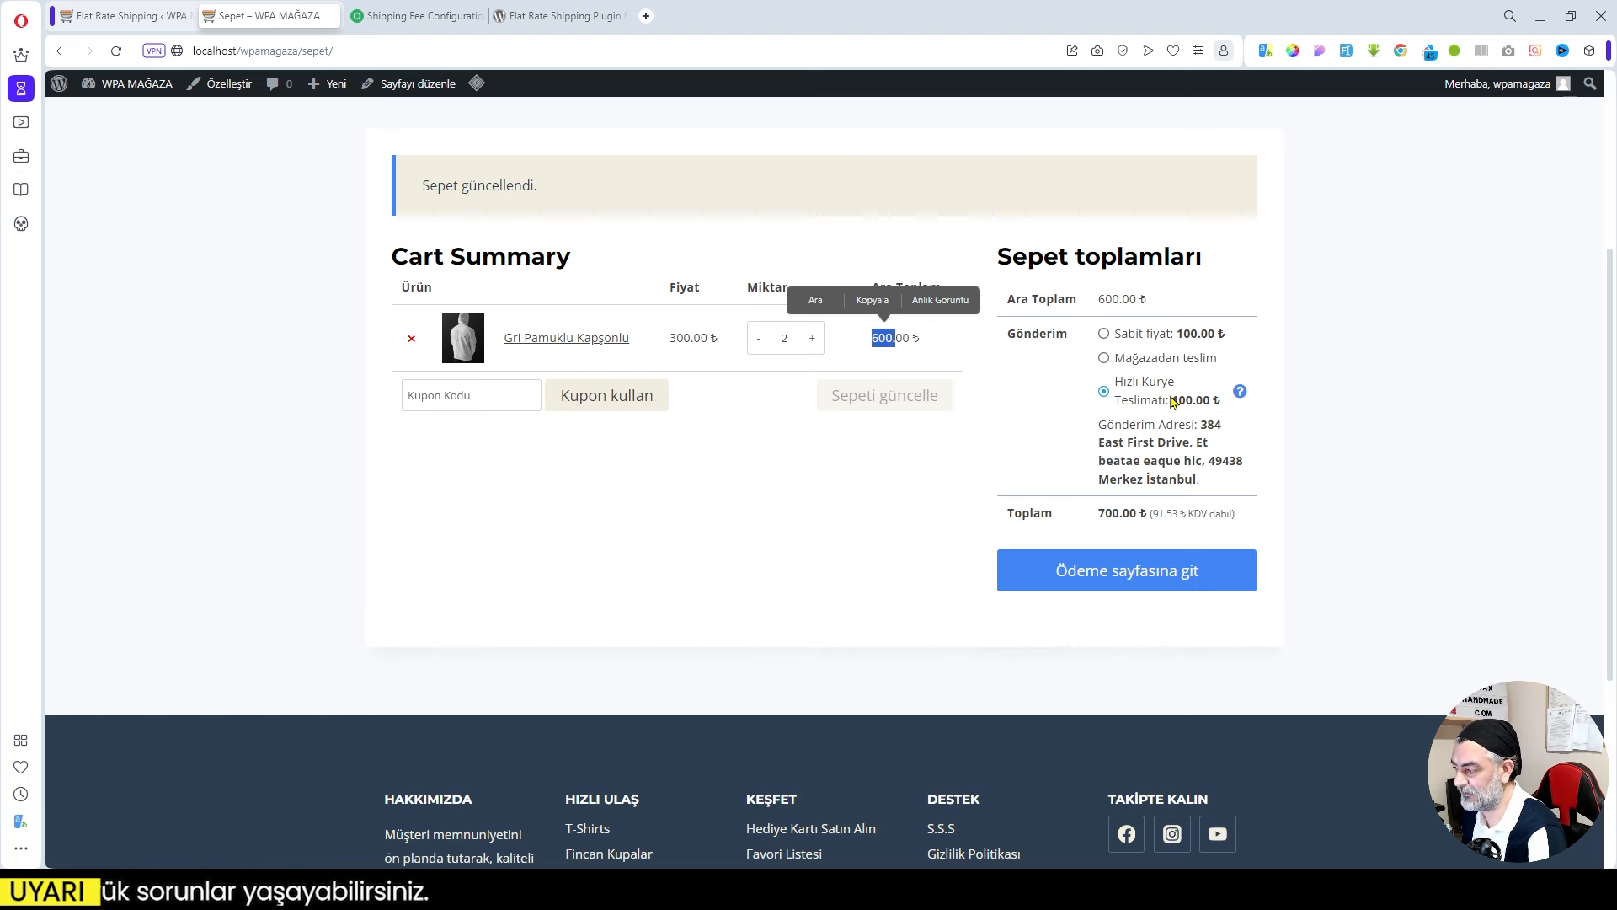
{"action": "left_click_drag", "start_coordinate": [1173, 402], "coordinate": [1202, 409]}
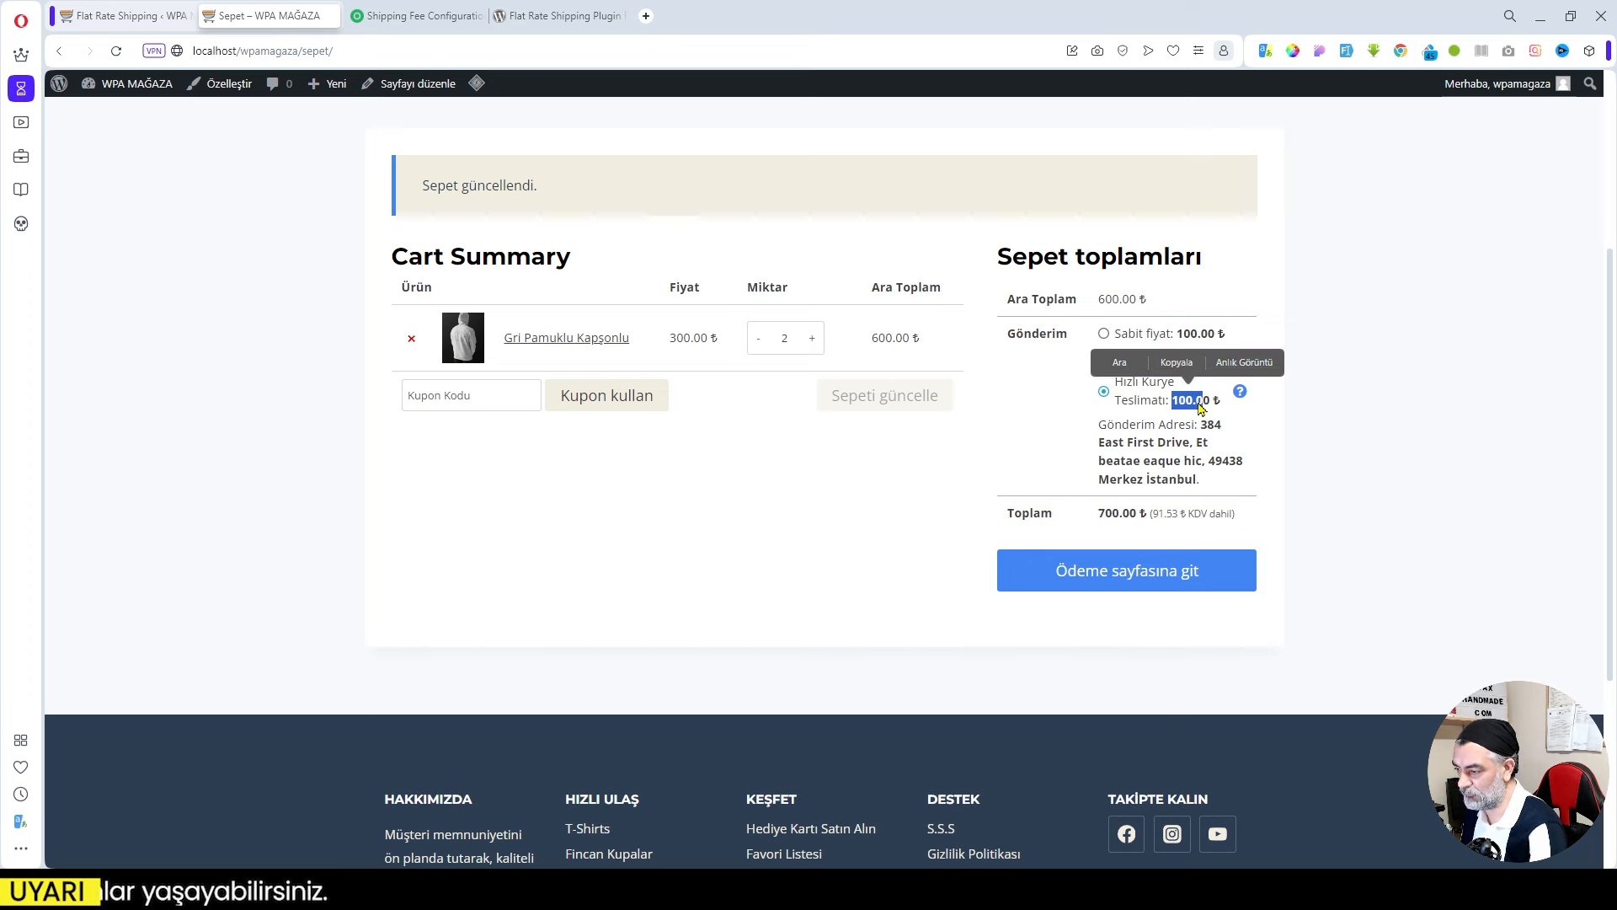
{"action": "left_click", "coordinate": [809, 537]}
Go to the store page and add the Görüyorum Rozeti badge to the cart.
{"action": "scroll", "coordinate": [1239, 456], "scroll_direction": "up", "scroll_amount": 3}
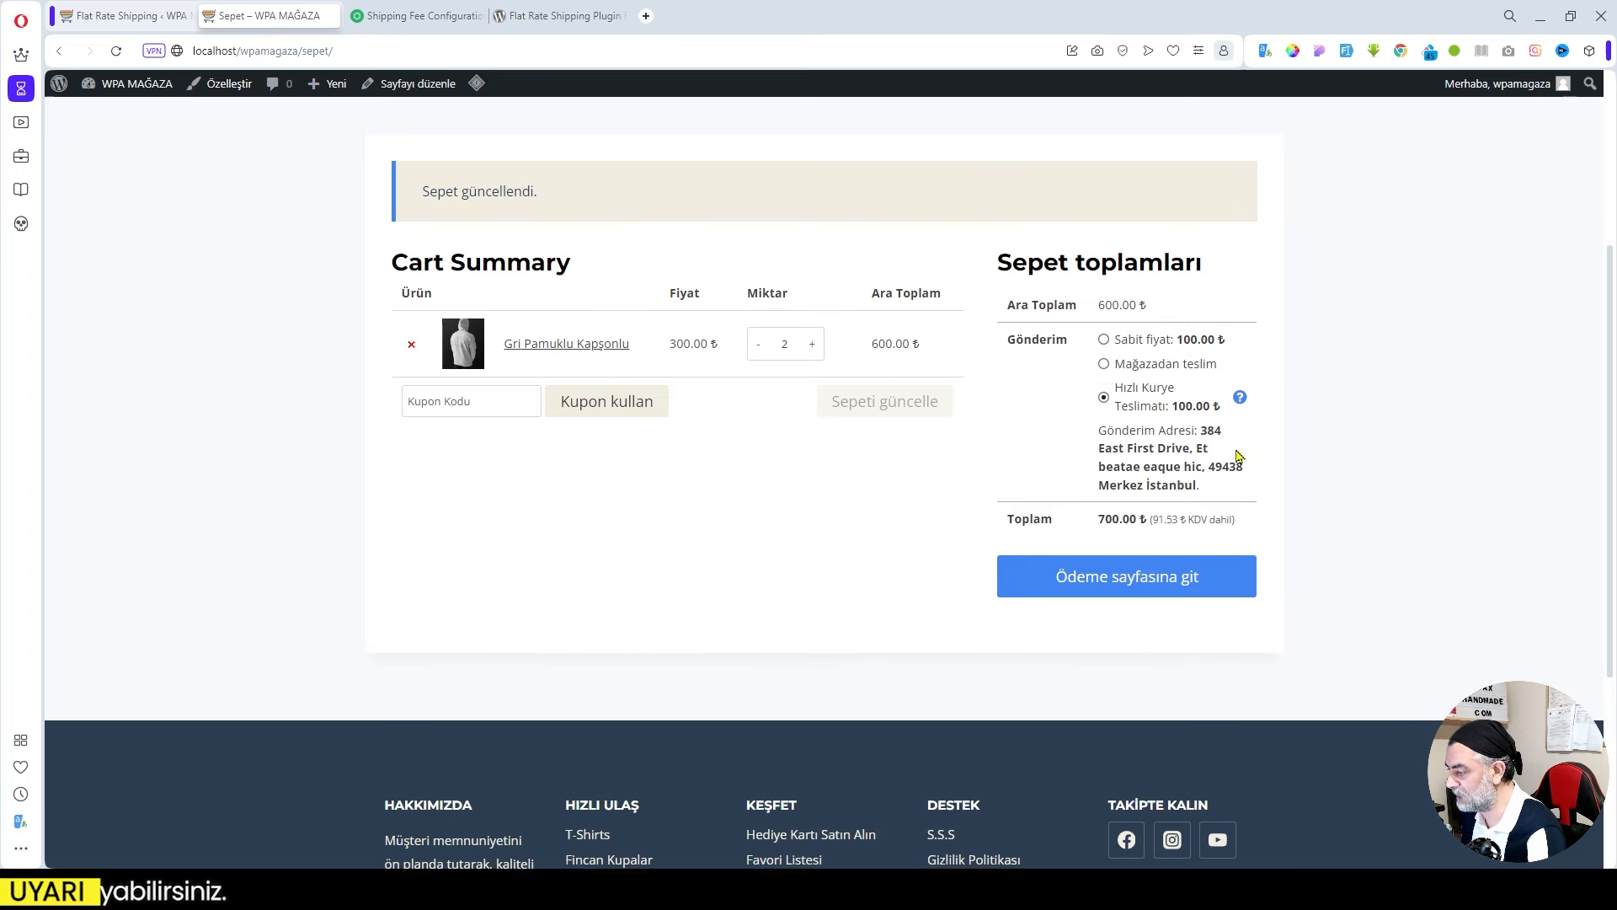
{"action": "scroll", "coordinate": [1238, 459], "scroll_direction": "down", "scroll_amount": 1}
{"action": "scroll", "coordinate": [1182, 467], "scroll_direction": "up", "scroll_amount": 1}
{"action": "scroll", "coordinate": [1182, 467], "scroll_direction": "up", "scroll_amount": 1}
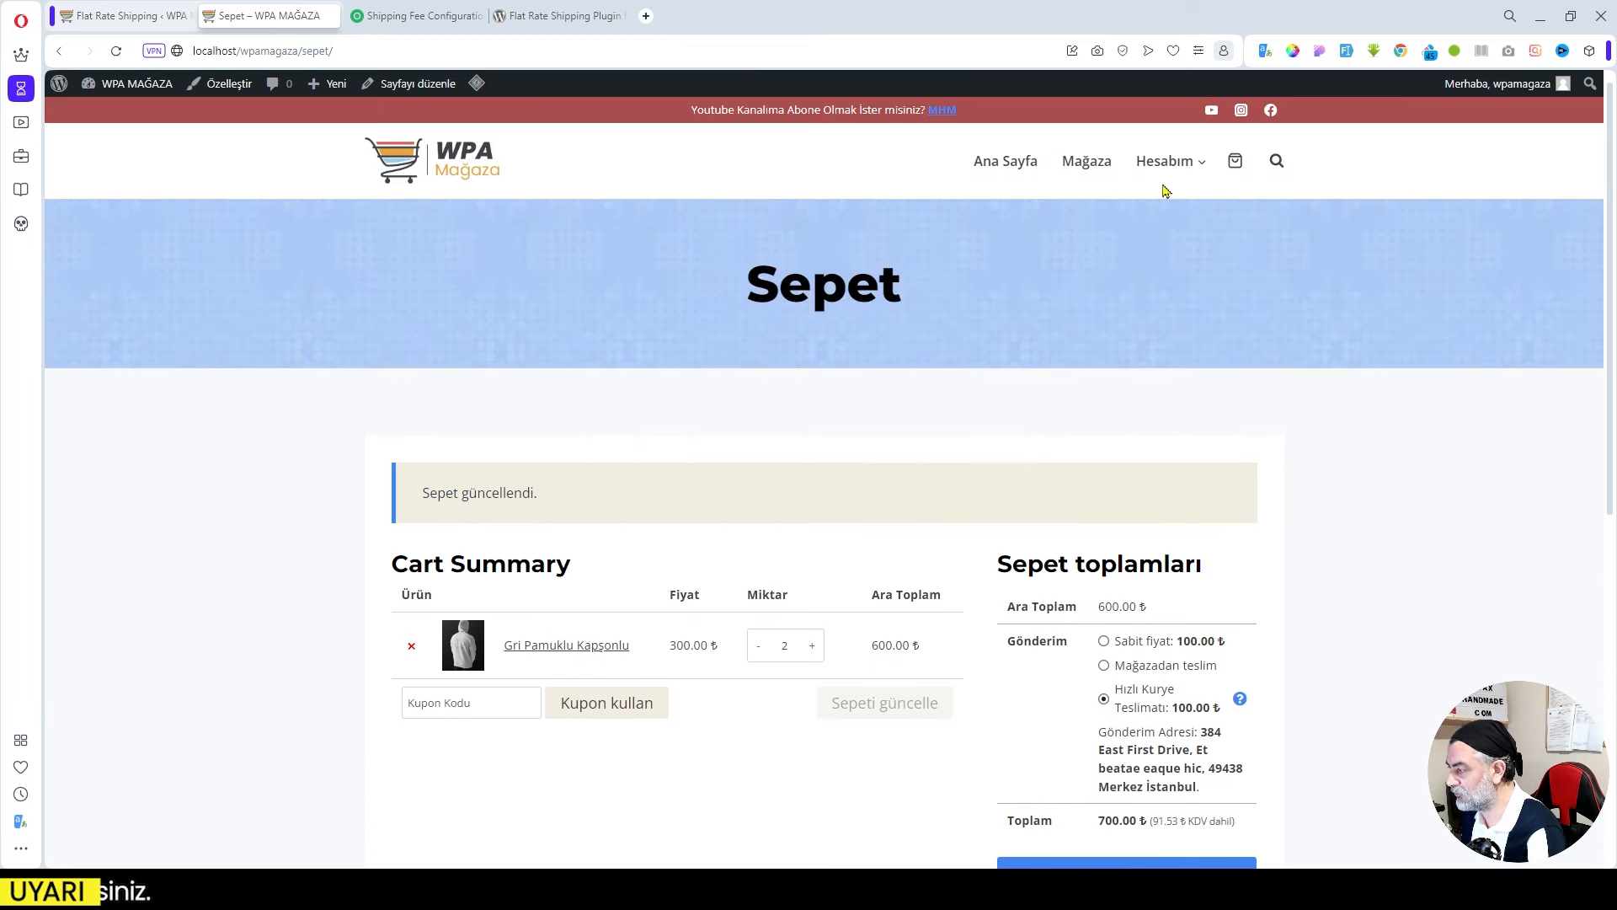
{"action": "left_click", "coordinate": [1098, 166]}
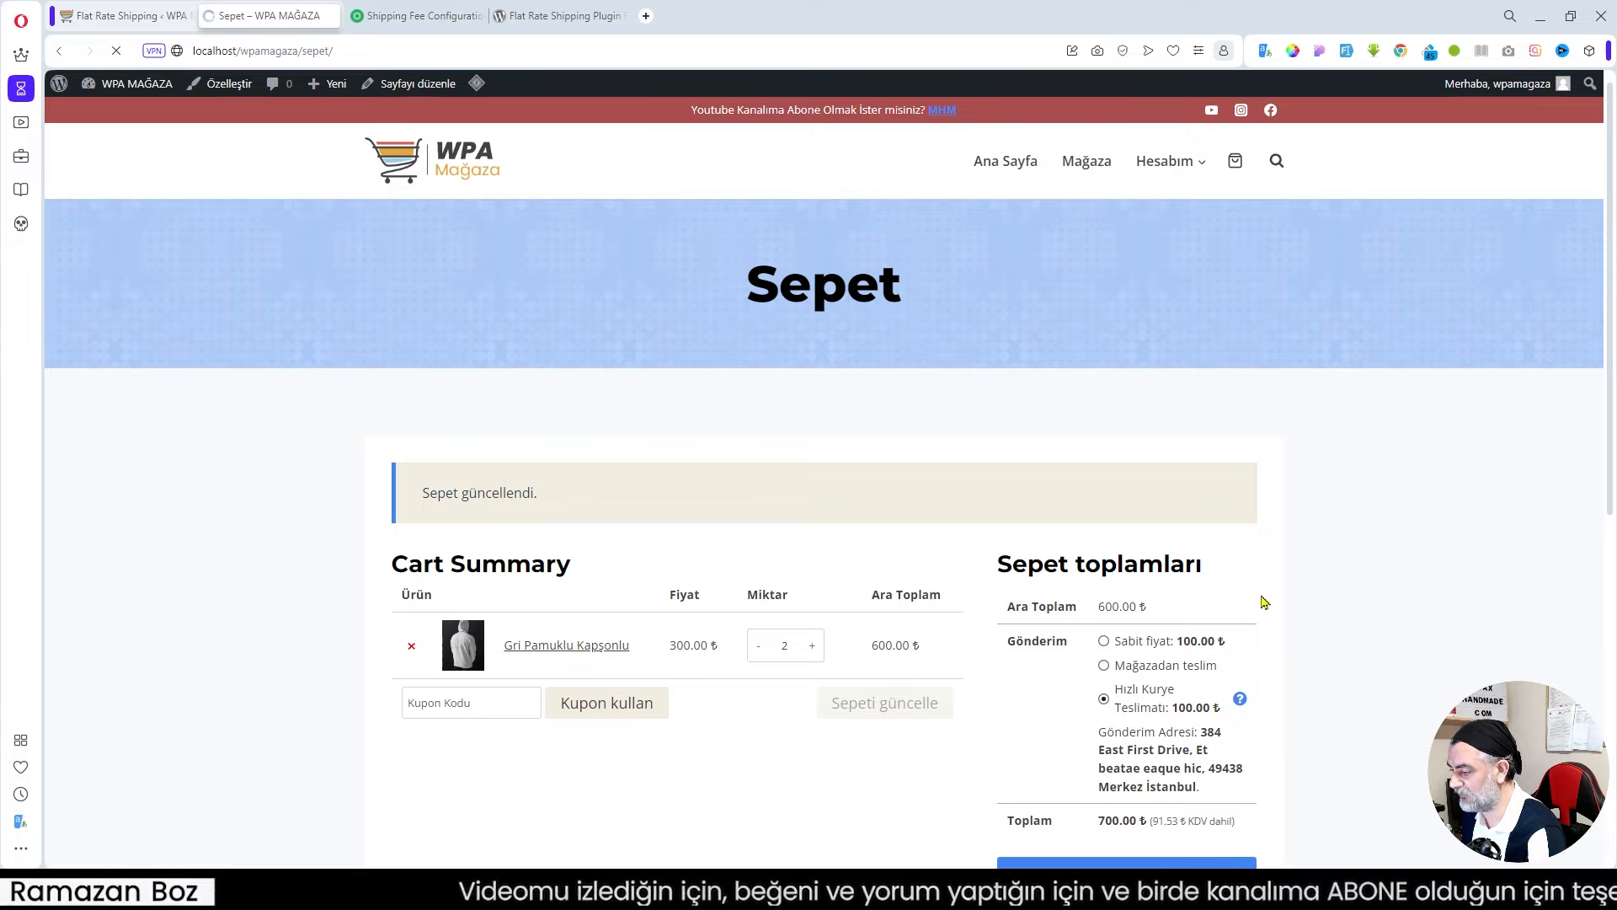
{"action": "scroll", "coordinate": [842, 489], "scroll_direction": "down", "scroll_amount": 3}
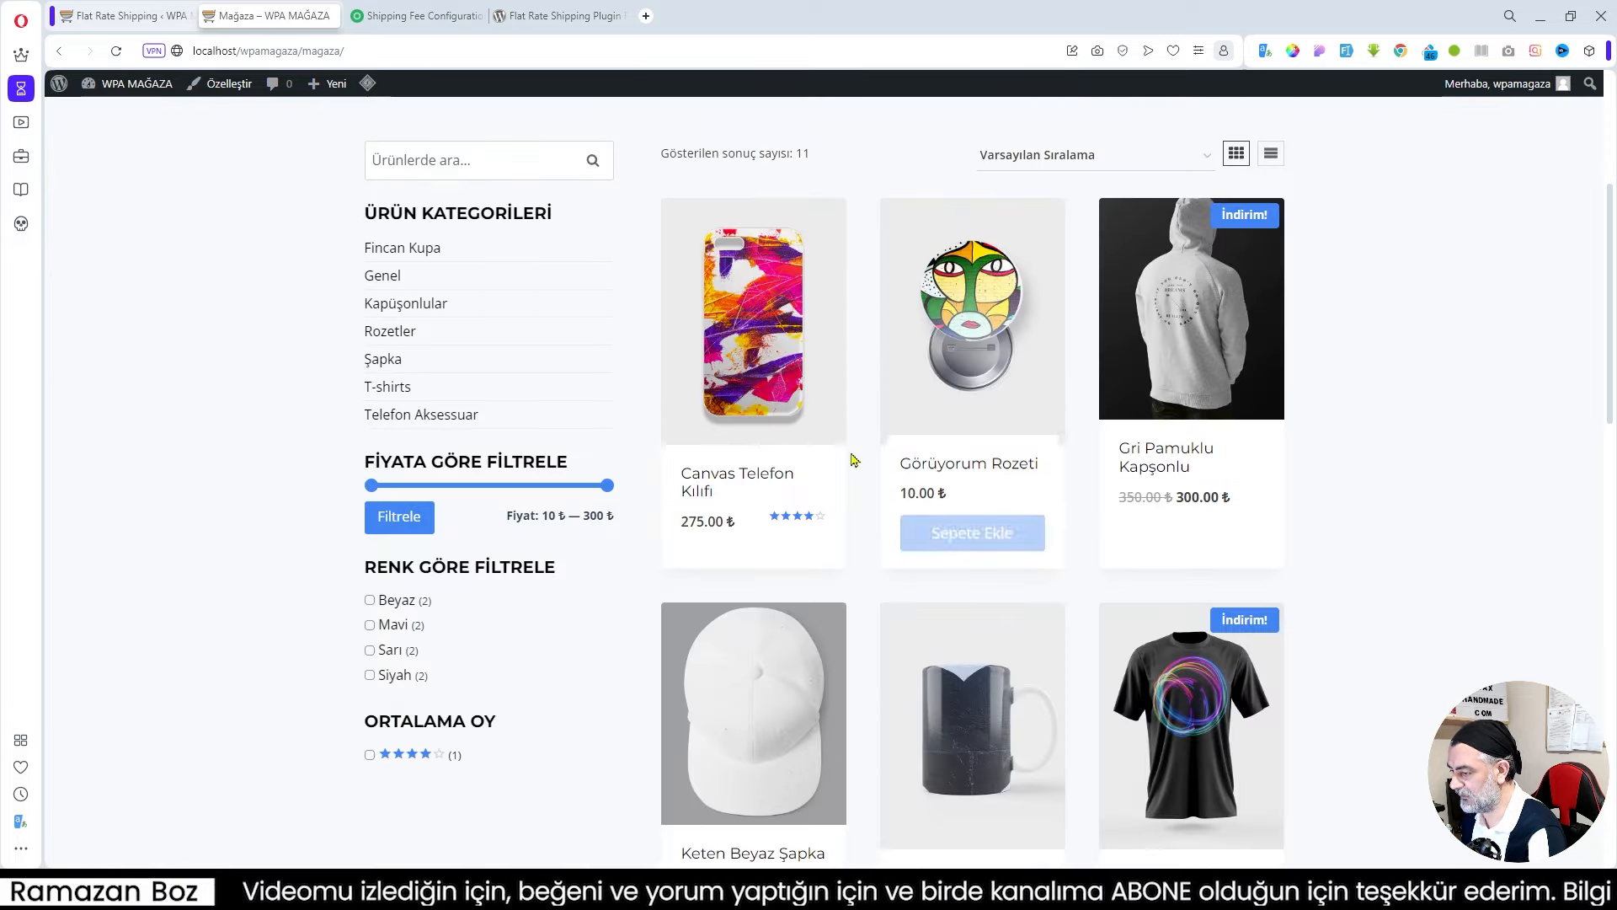
{"action": "left_click", "coordinate": [965, 533]}
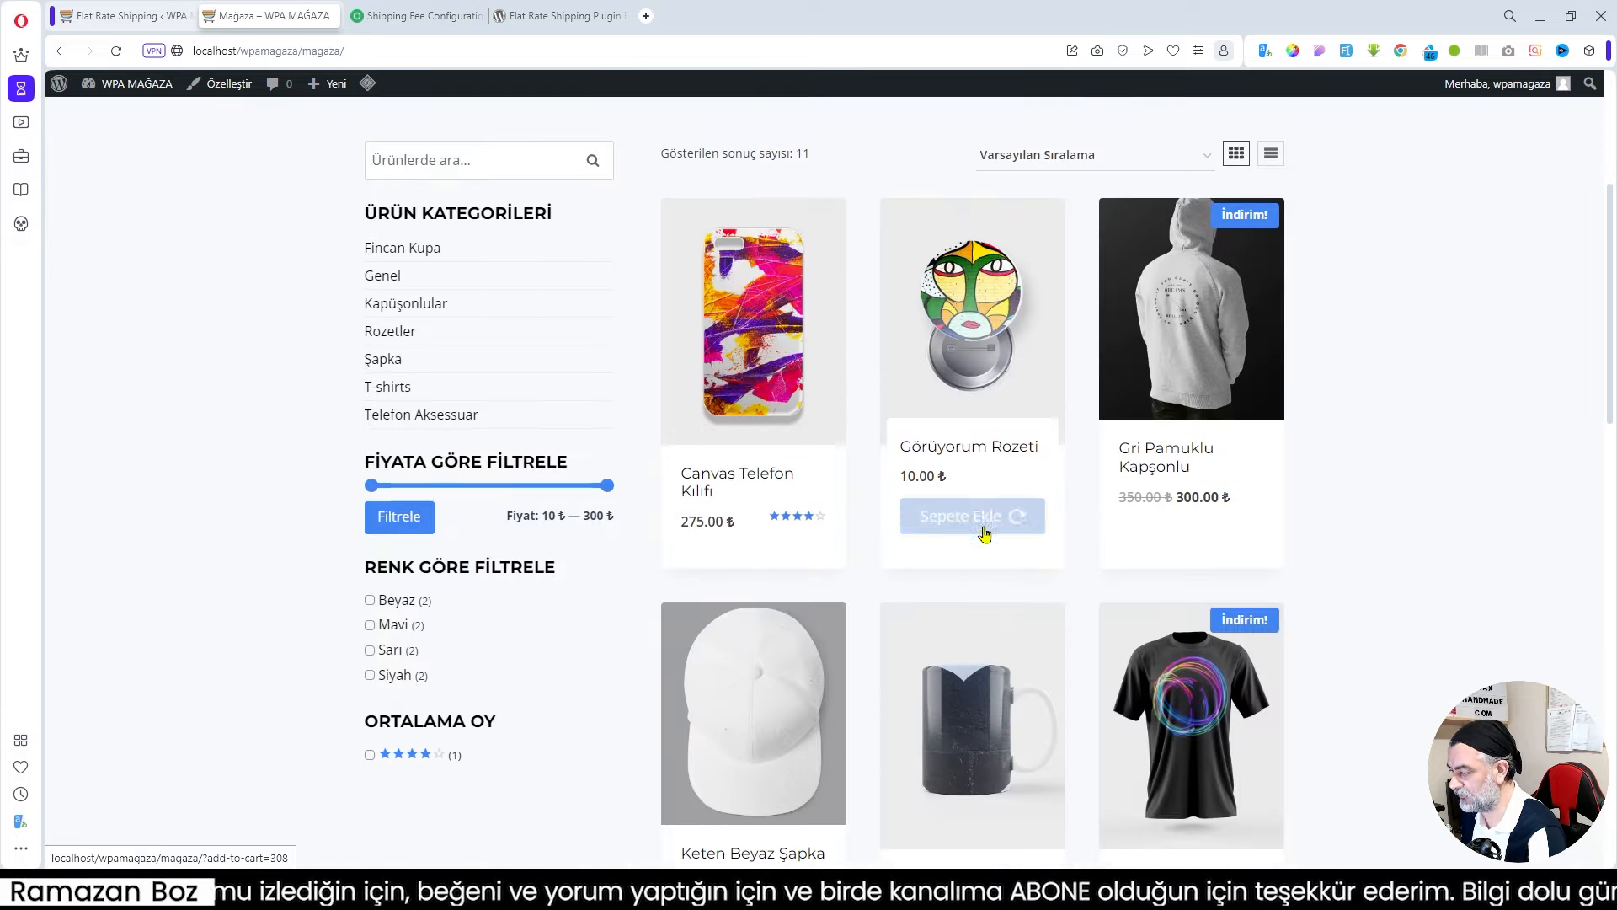
In the cart, lower the Gri Pamuklu Kapşonlu hoodie quantity to 1 and update the cart.
{"action": "scroll", "coordinate": [840, 668], "scroll_direction": "down", "scroll_amount": 3}
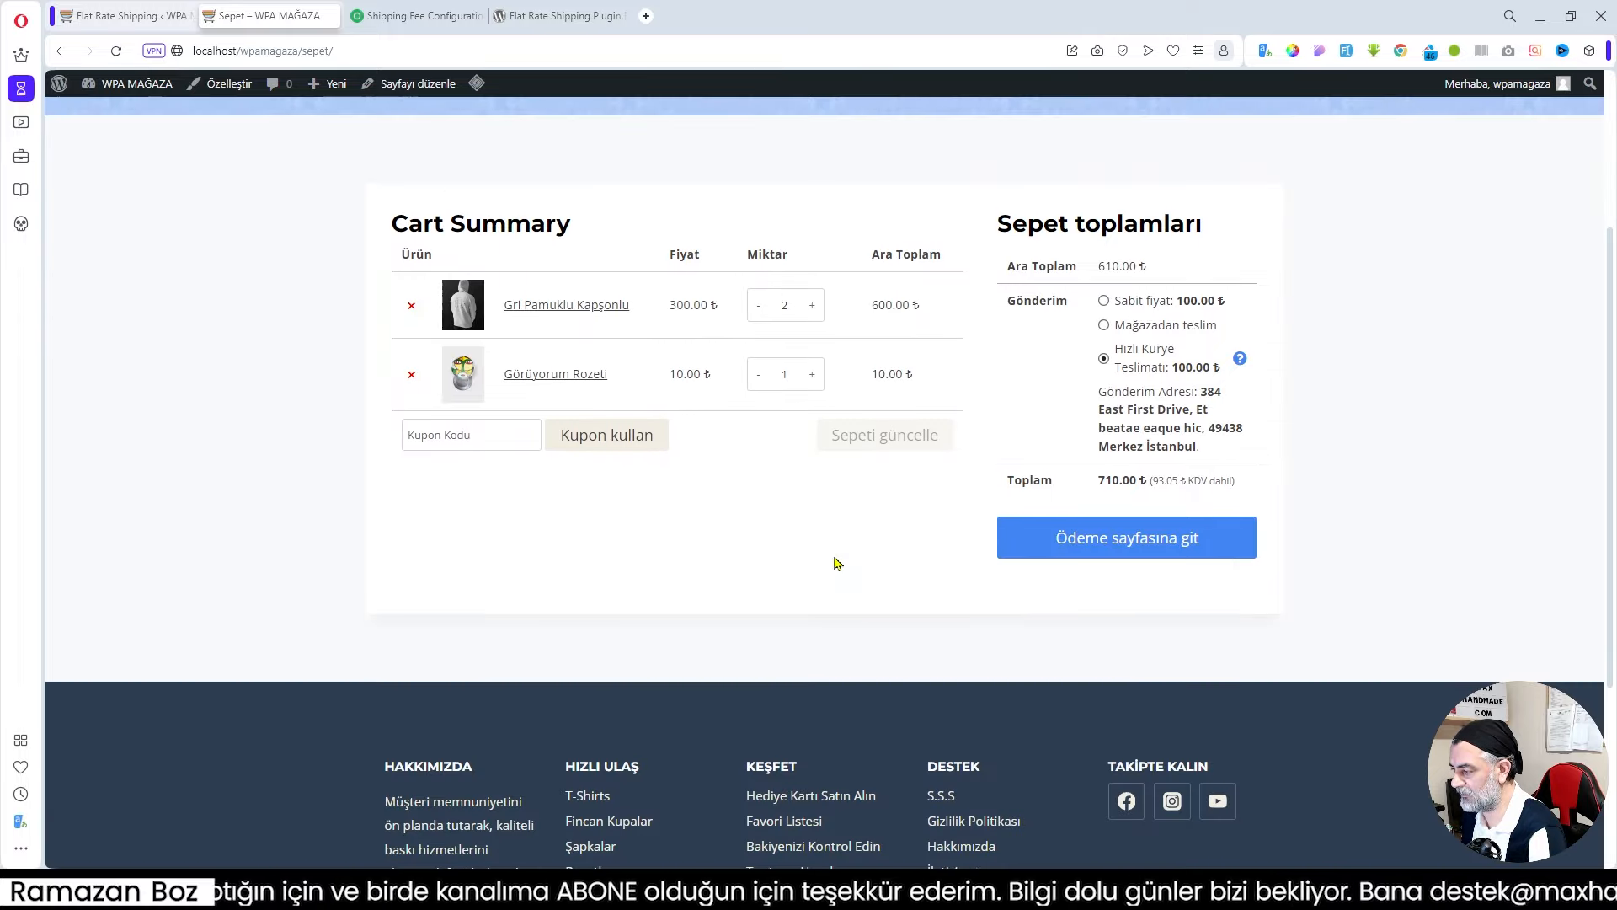
{"action": "left_click", "coordinate": [759, 313]}
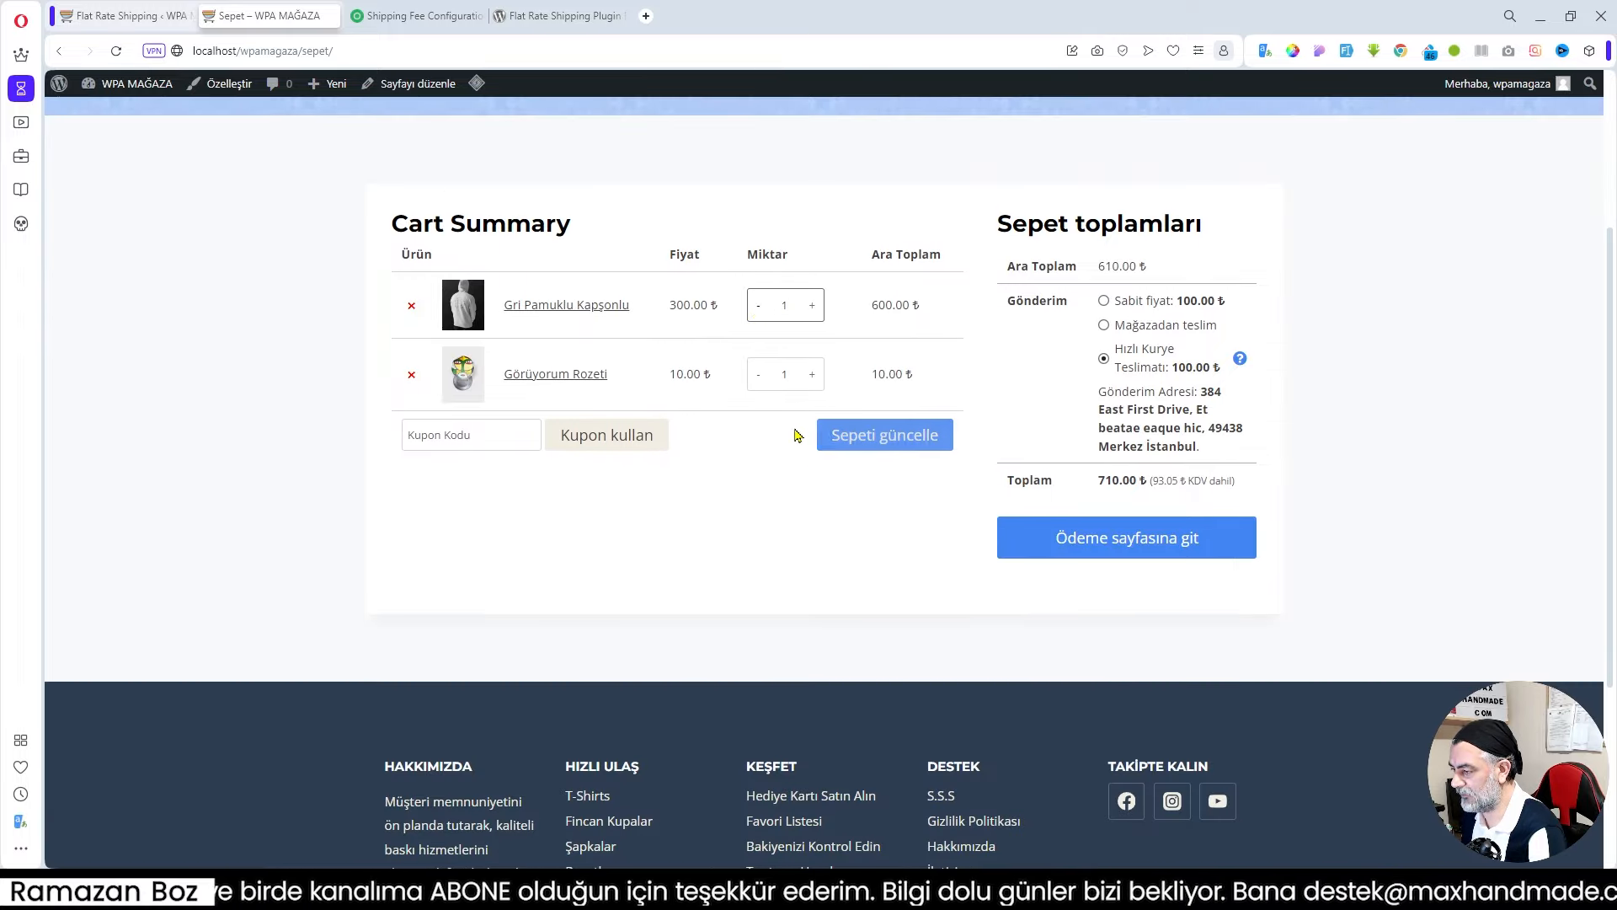
{"action": "left_click", "coordinate": [836, 431]}
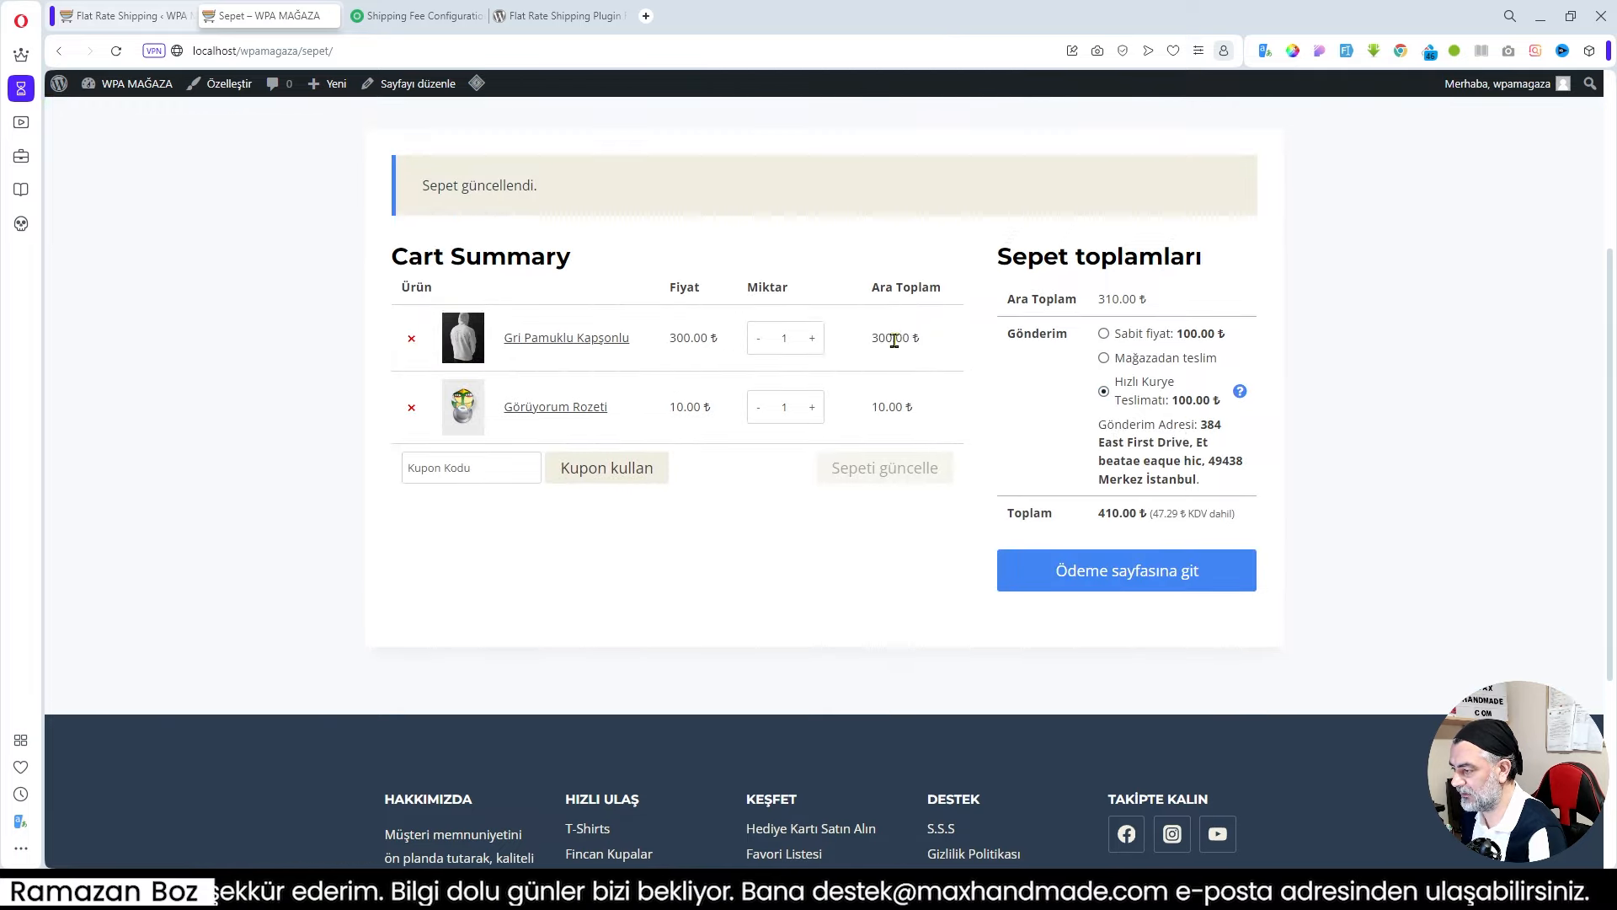
Set the Hızlı Kurye Teslimatı shipping charge to [fee percent=10 min_fee=20] and save the method.
{"action": "left_click", "coordinate": [126, 15]}
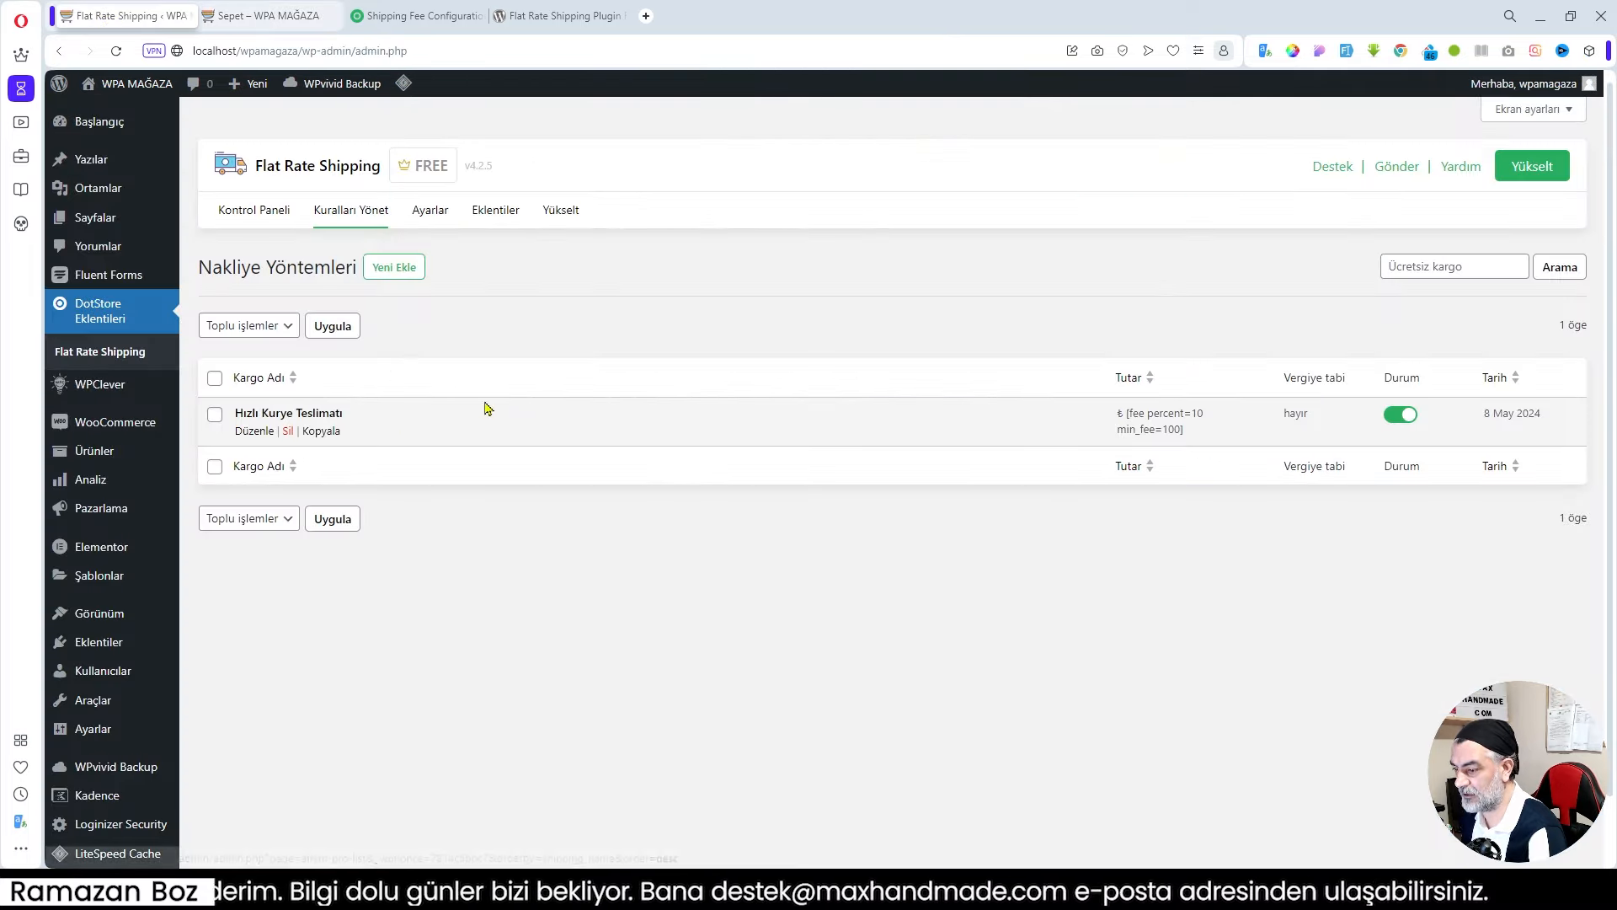
{"action": "left_click", "coordinate": [298, 415]}
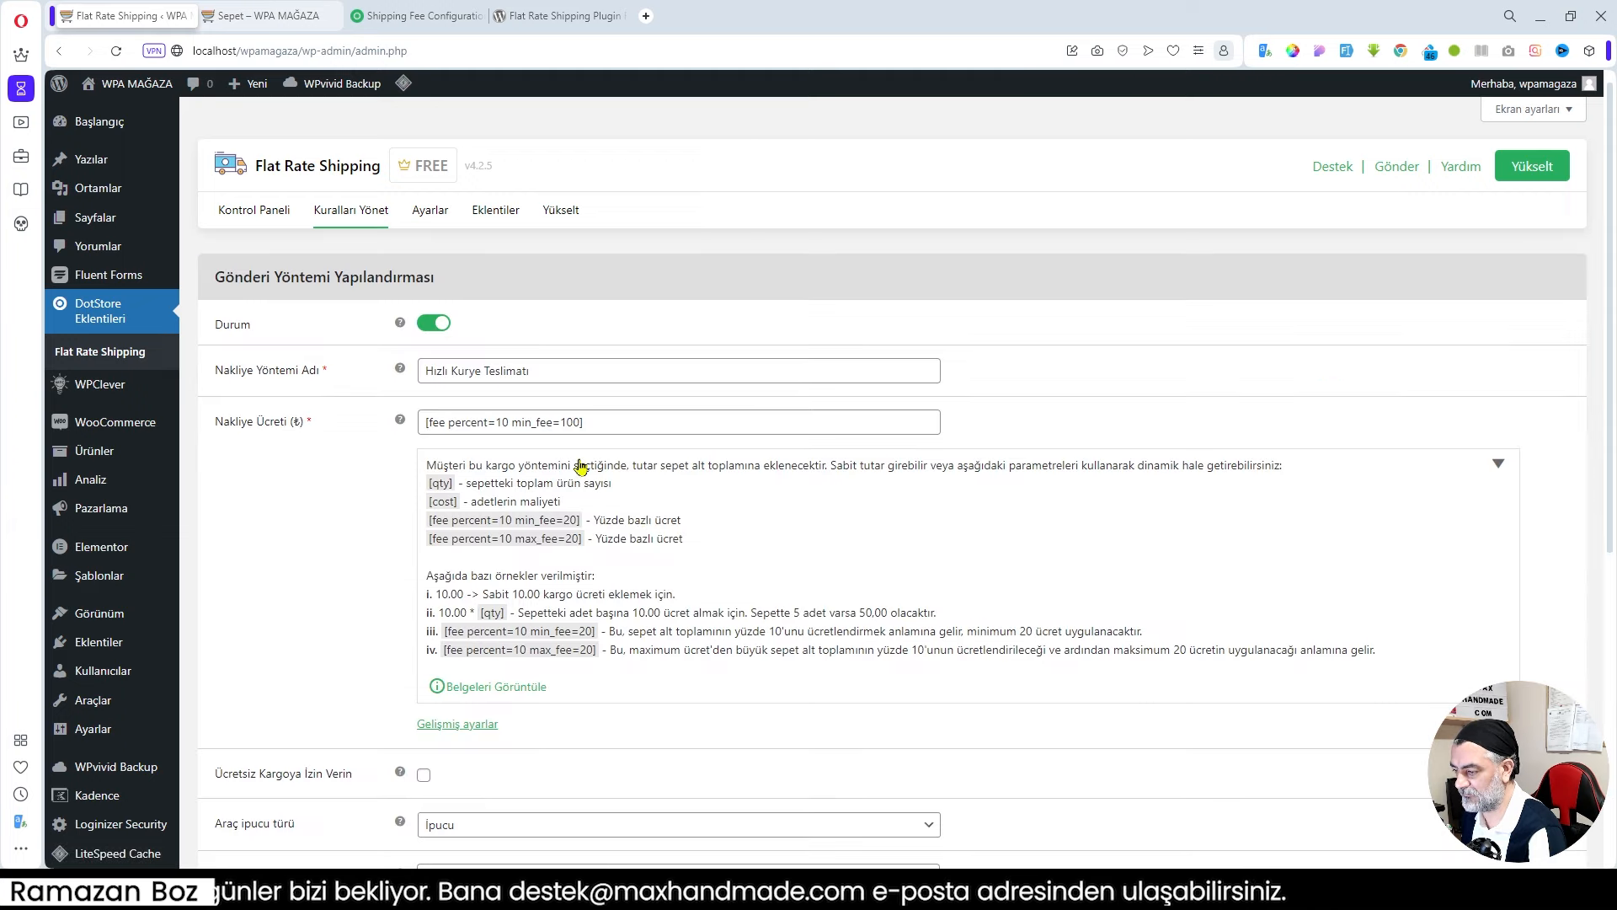
{"action": "left_click", "coordinate": [574, 423]}
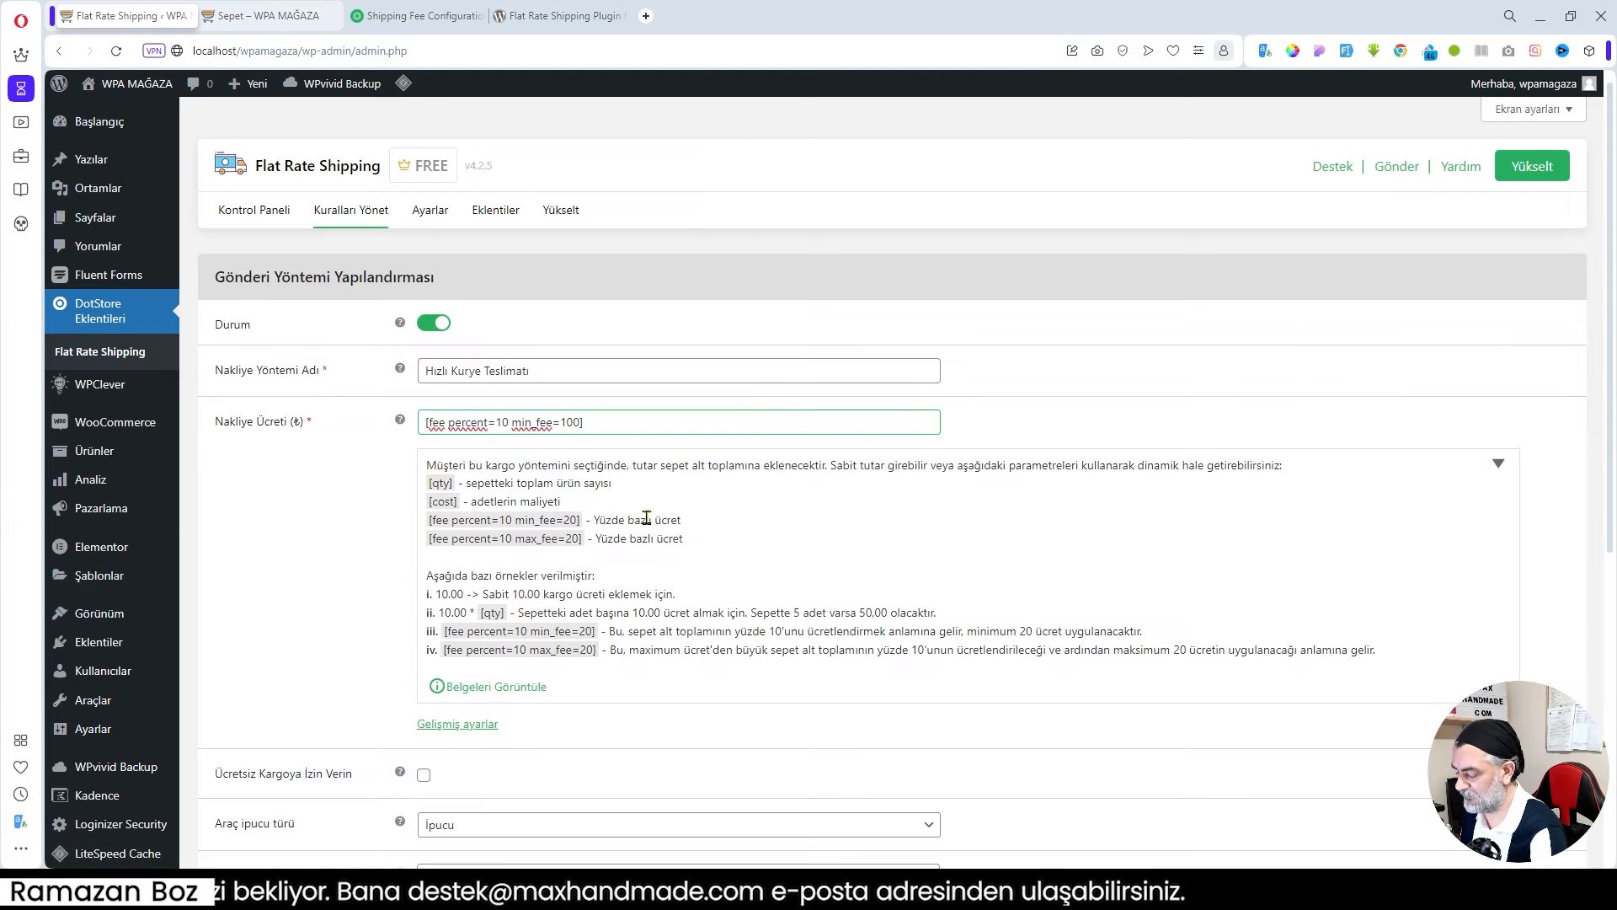
{"action": "key", "text": "BackSpace"}
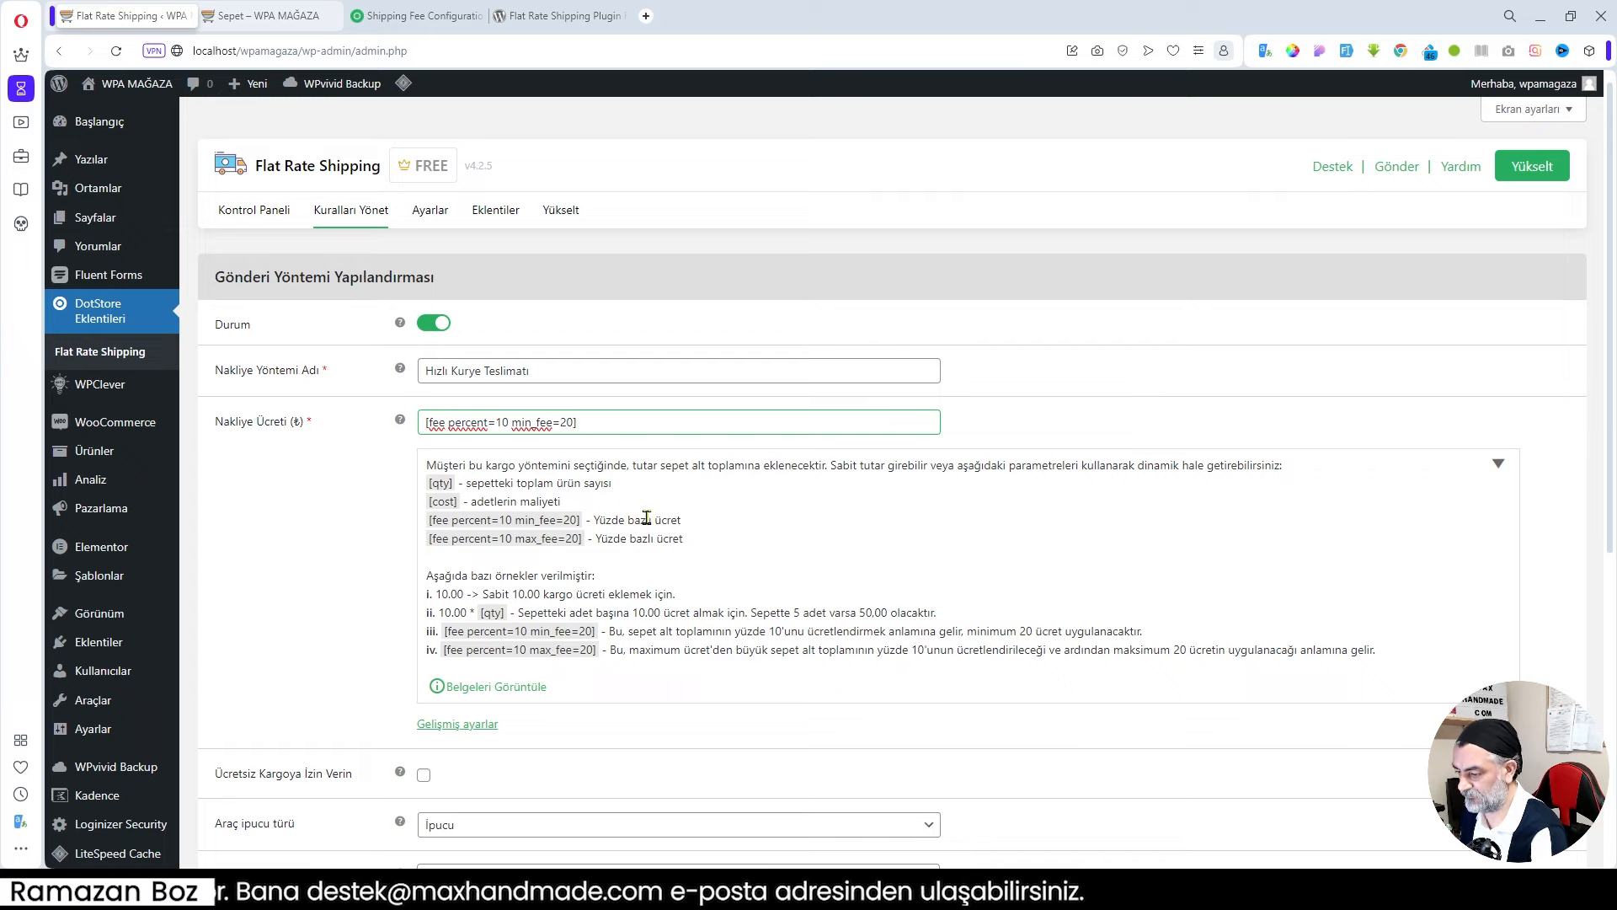
{"action": "scroll", "coordinate": [646, 517], "scroll_direction": "down", "scroll_amount": 6}
{"action": "left_click", "coordinate": [268, 783]}
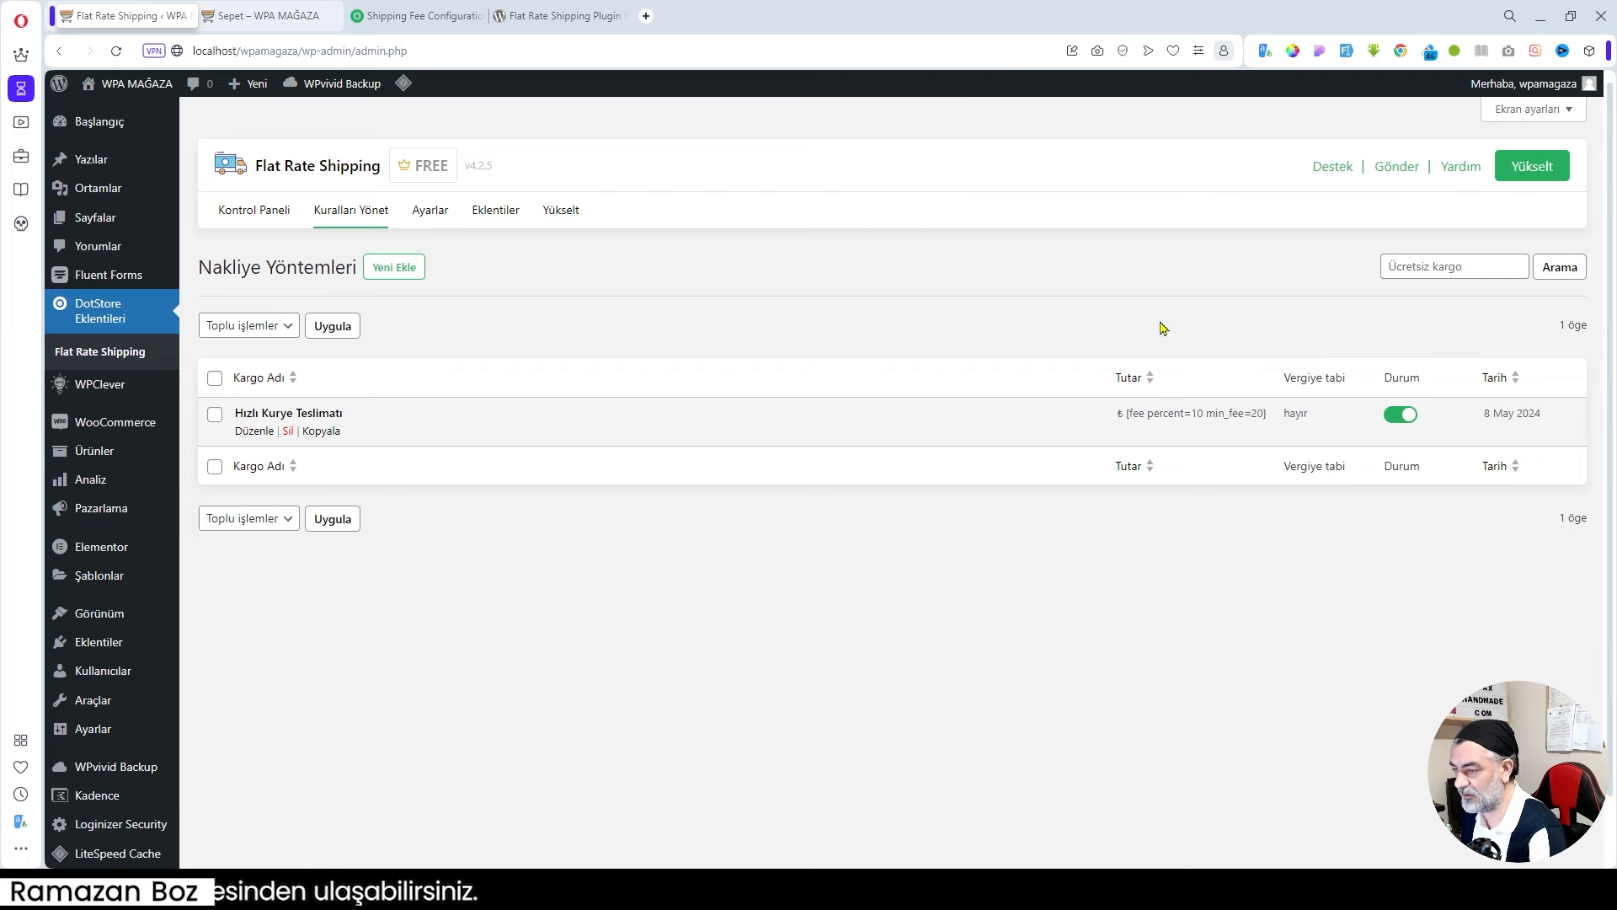
Return to the cart and update it with the hoodie quantity raised to 2.
{"action": "left_click", "coordinate": [269, 18]}
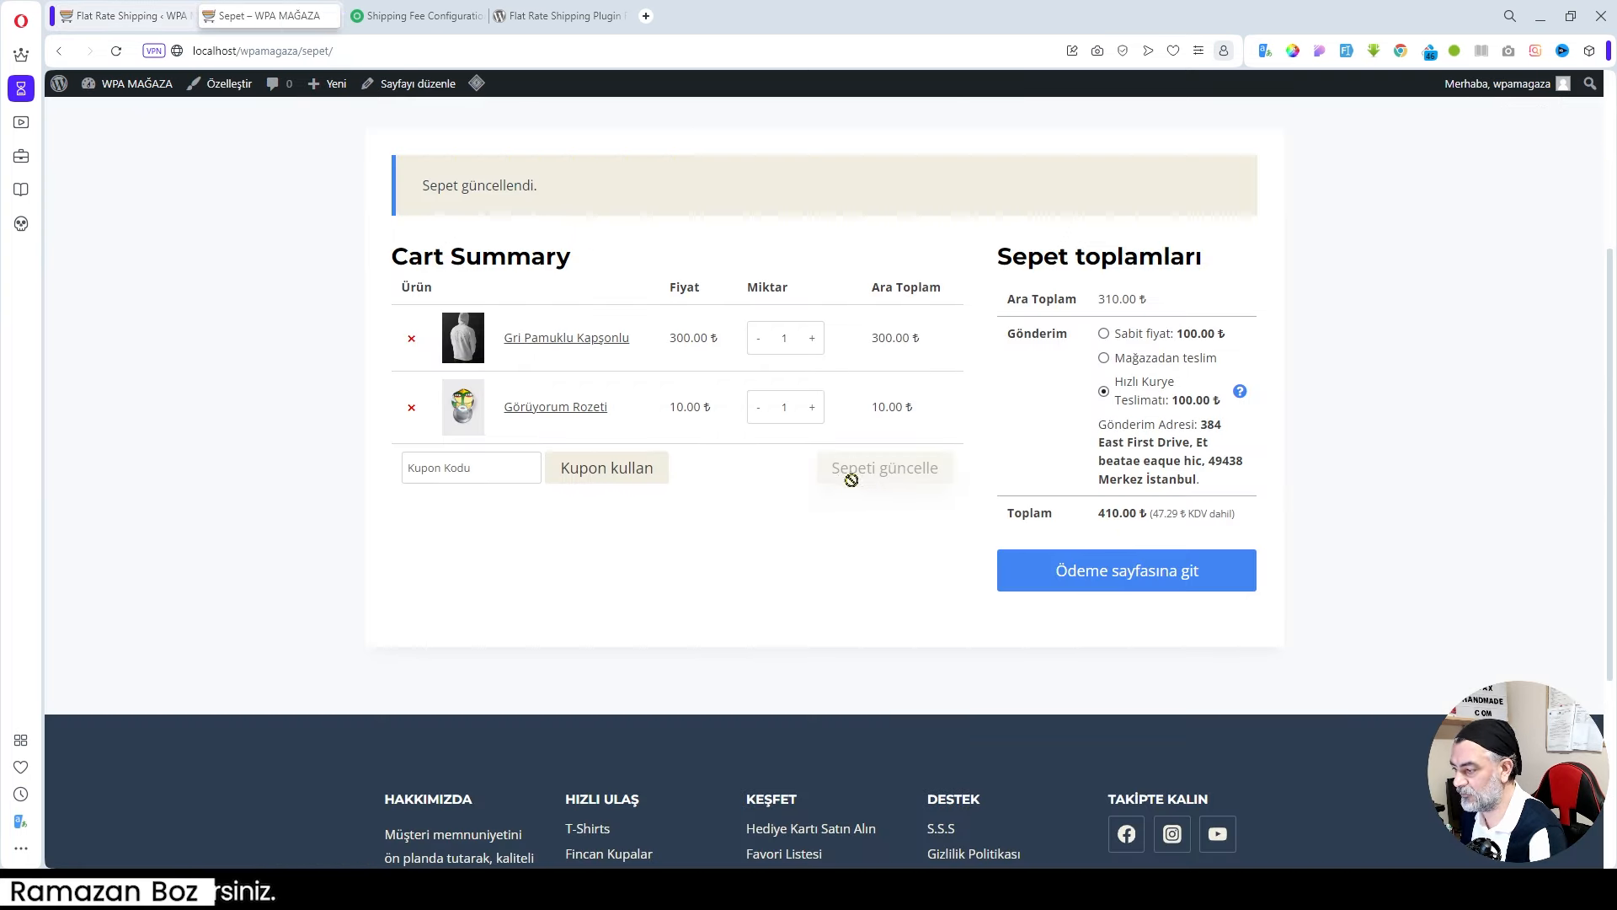
{"action": "left_click", "coordinate": [812, 337]}
{"action": "left_click", "coordinate": [886, 477]}
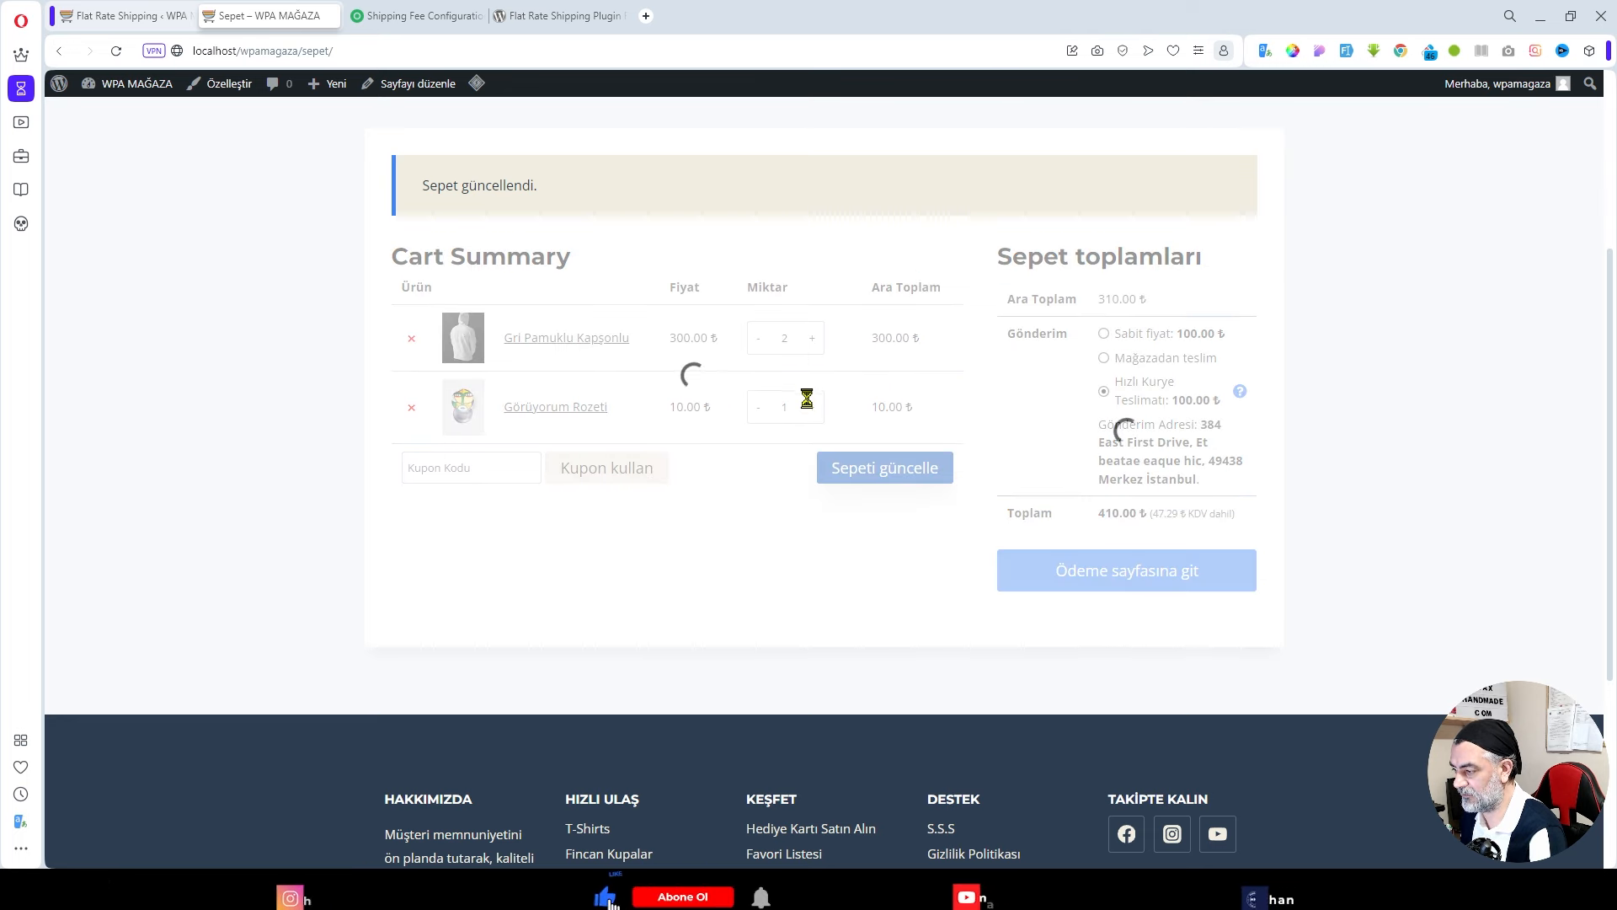
Update the cart with the hoodie quantity back at 1, and compare its subtotal with the courier charge.
{"action": "left_click", "coordinate": [760, 341]}
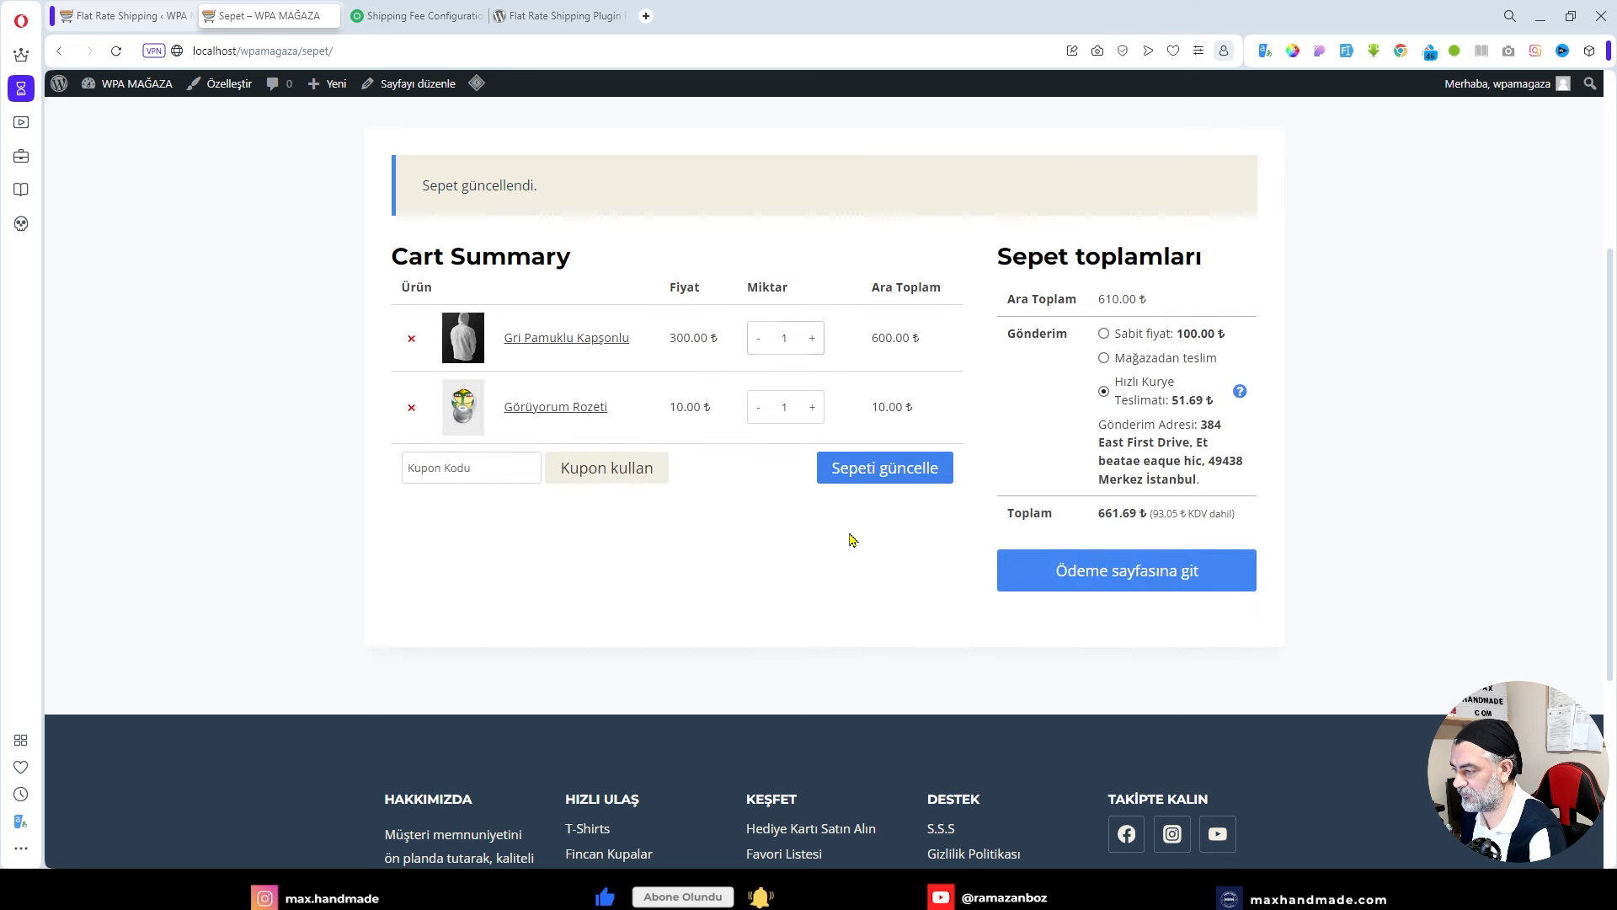
{"action": "left_click", "coordinate": [877, 472]}
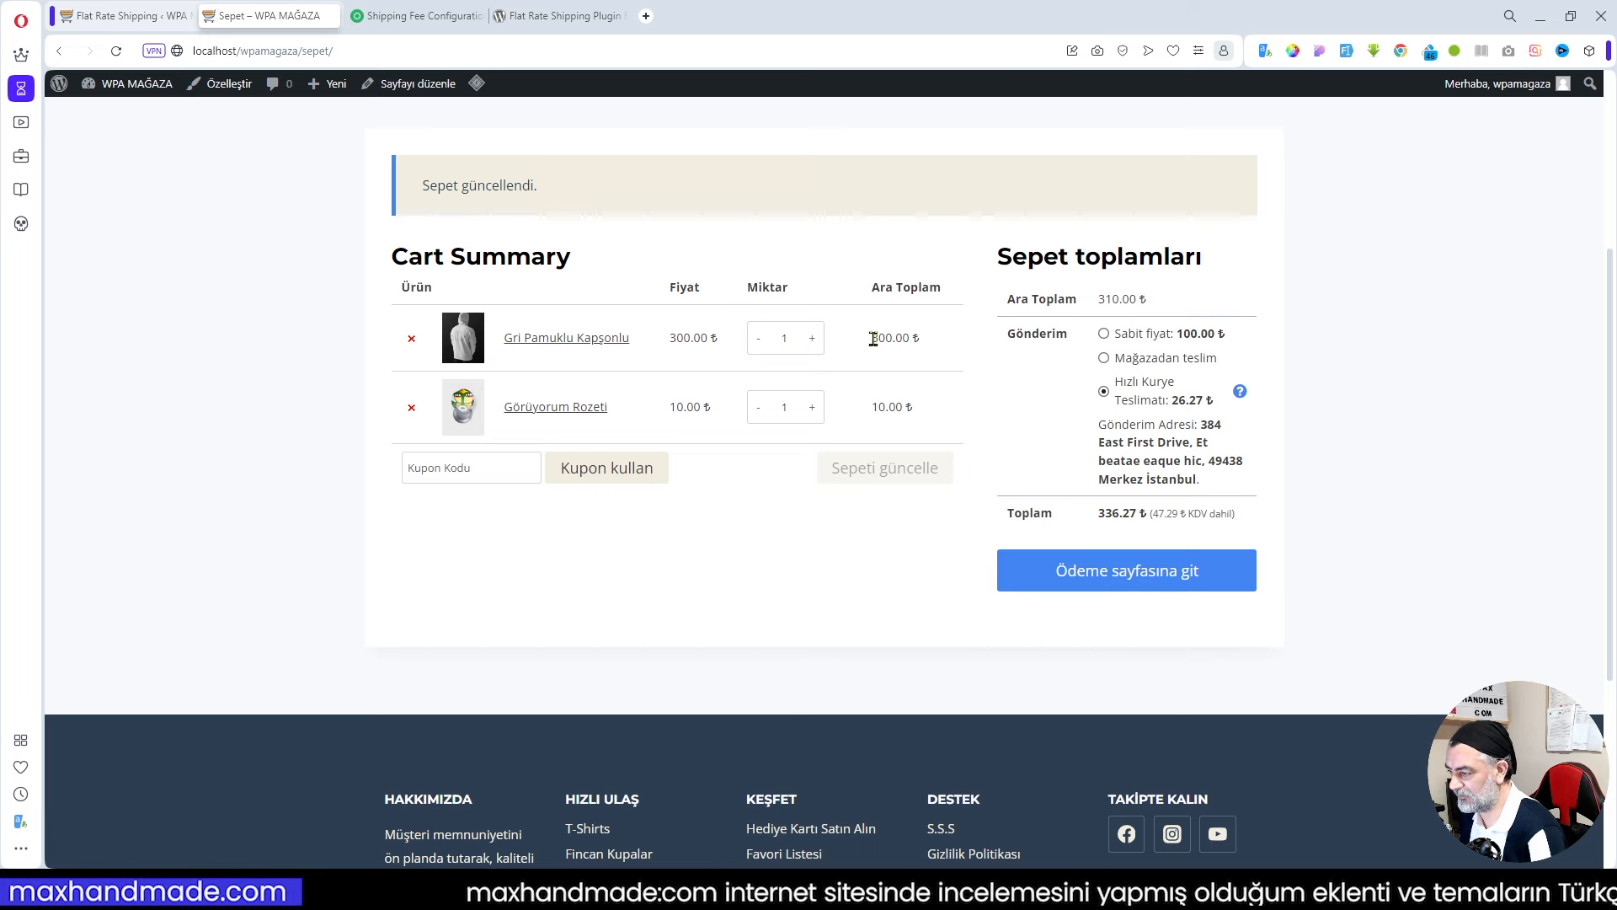
{"action": "left_click_drag", "start_coordinate": [876, 338], "coordinate": [911, 338]}
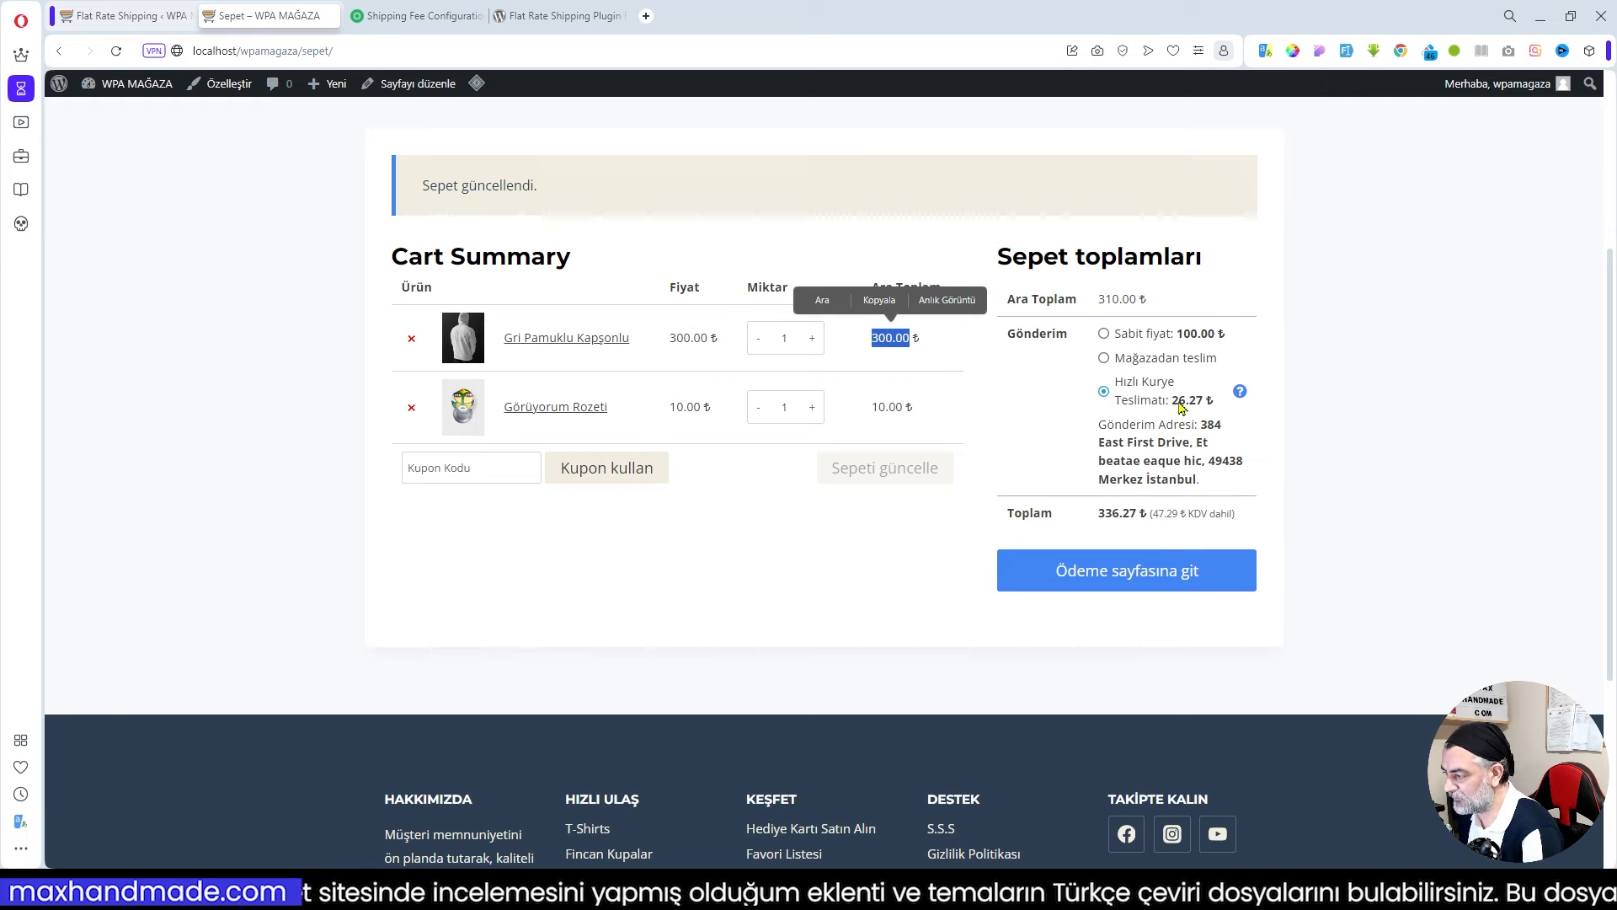
{"action": "left_click_drag", "start_coordinate": [1172, 400], "coordinate": [1188, 401]}
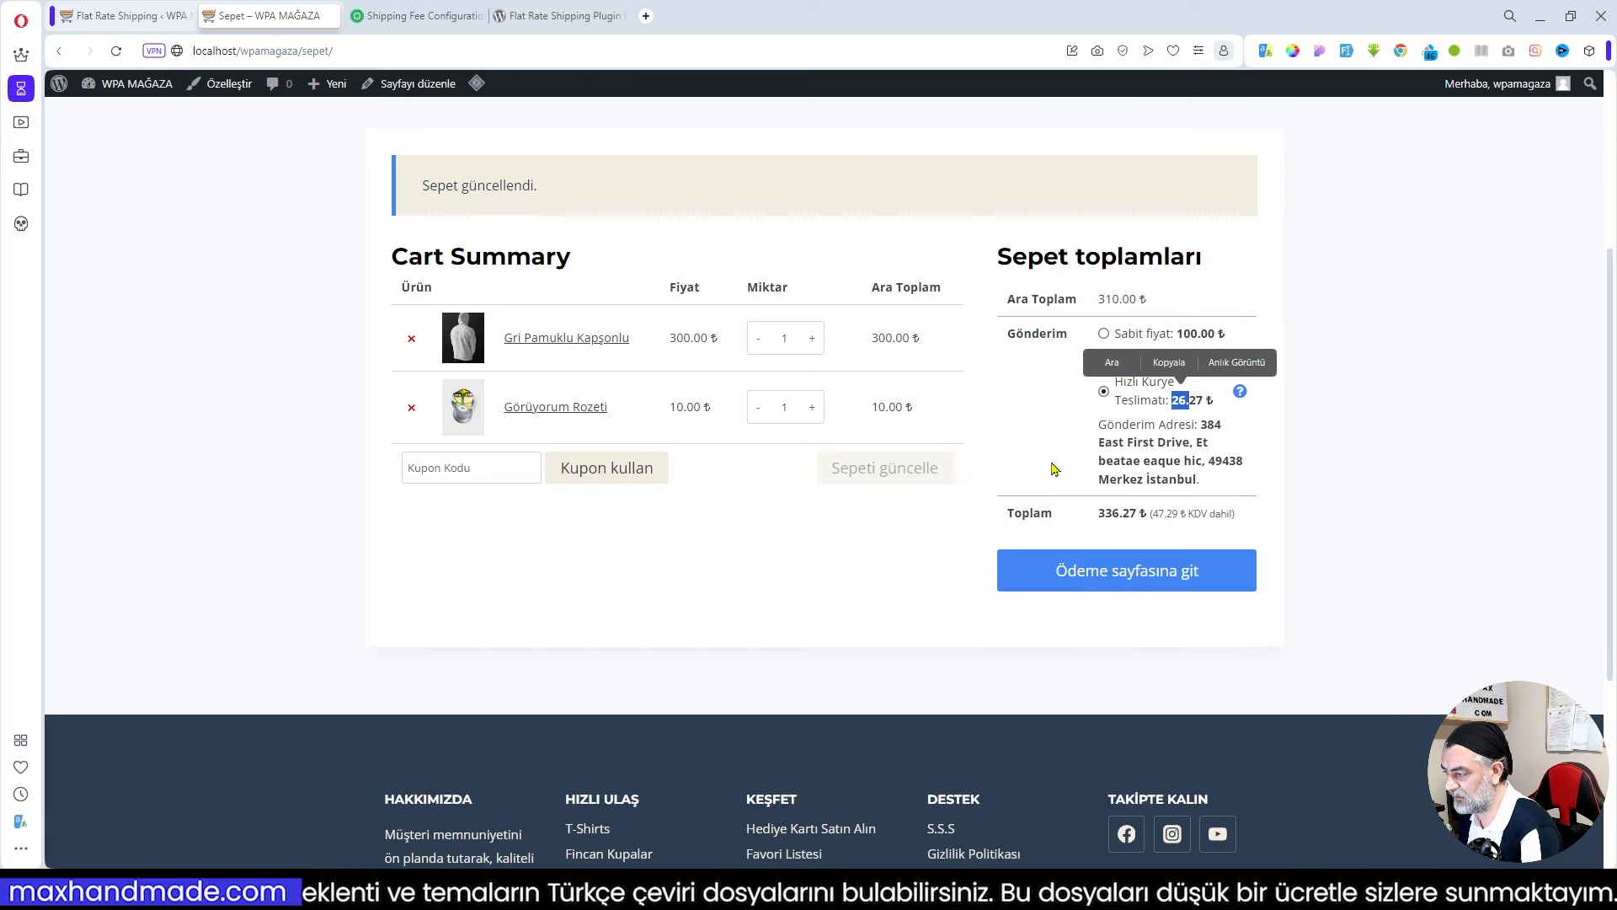
{"action": "left_click", "coordinate": [789, 554]}
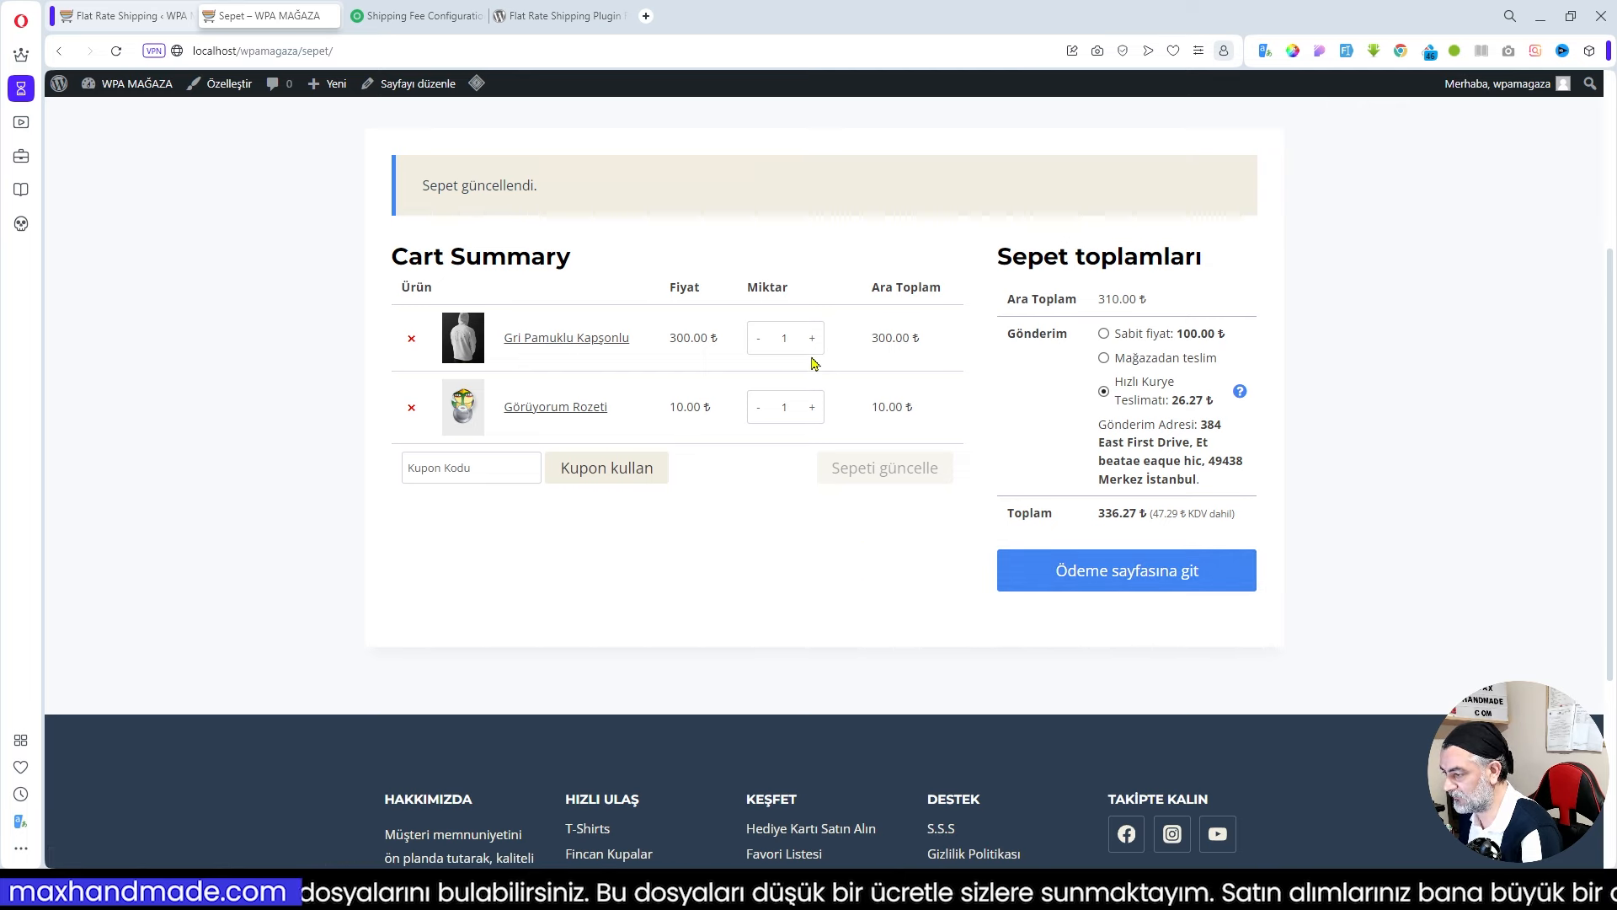
Remove the hoodie from the cart to check the courier charge for the badge alone, and restore the hoodie.
{"action": "left_click", "coordinate": [412, 339]}
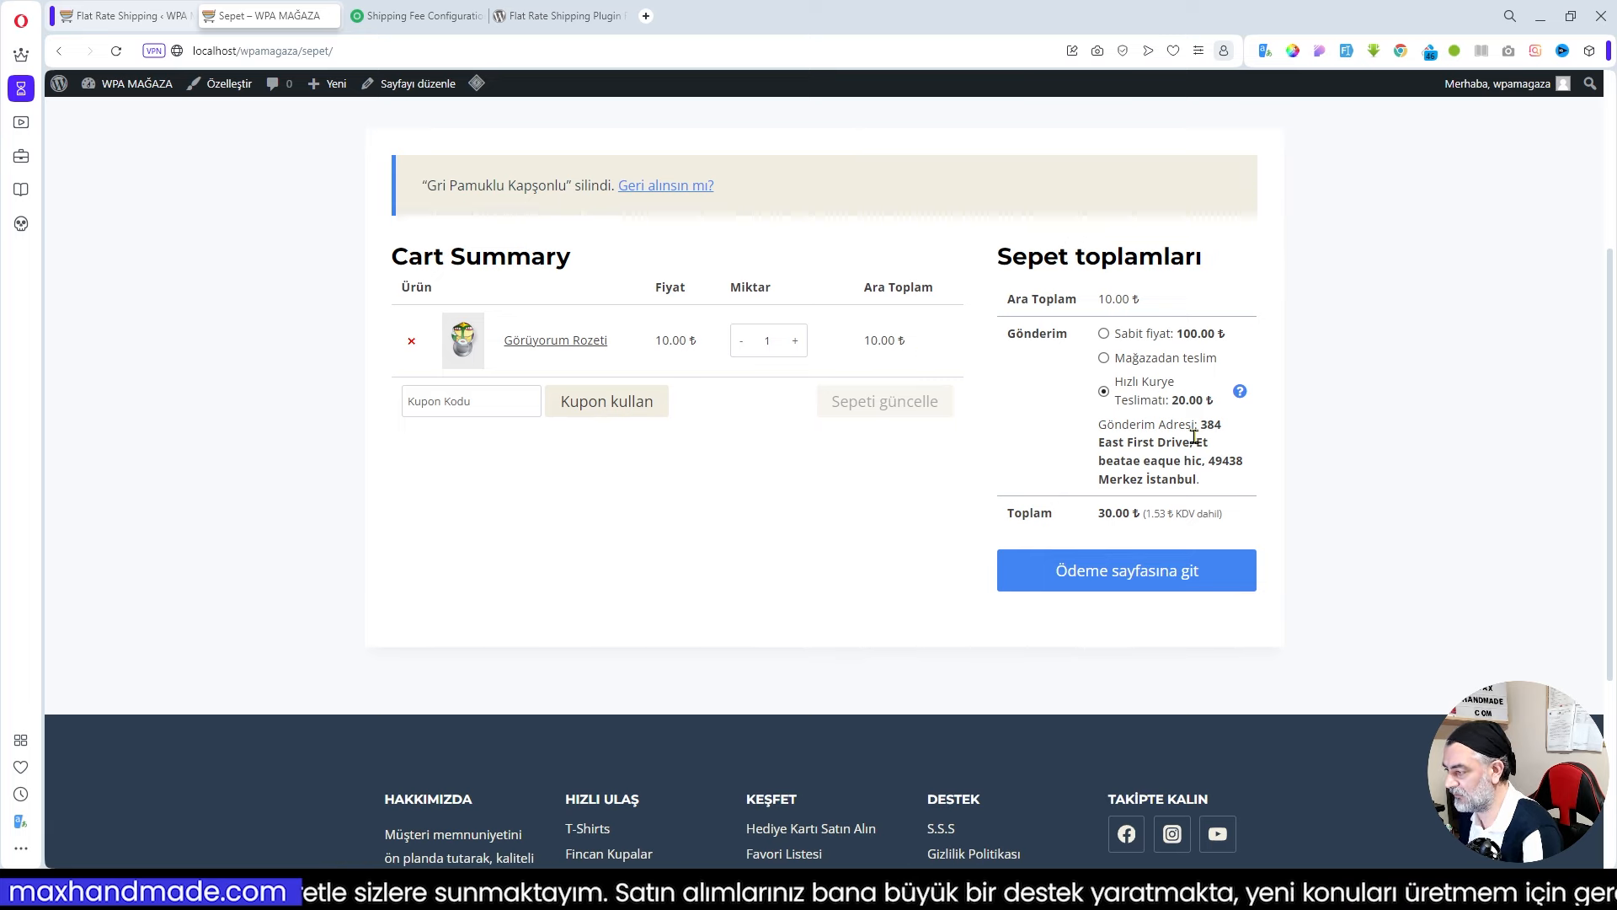
{"action": "double_click", "coordinate": [1177, 404]}
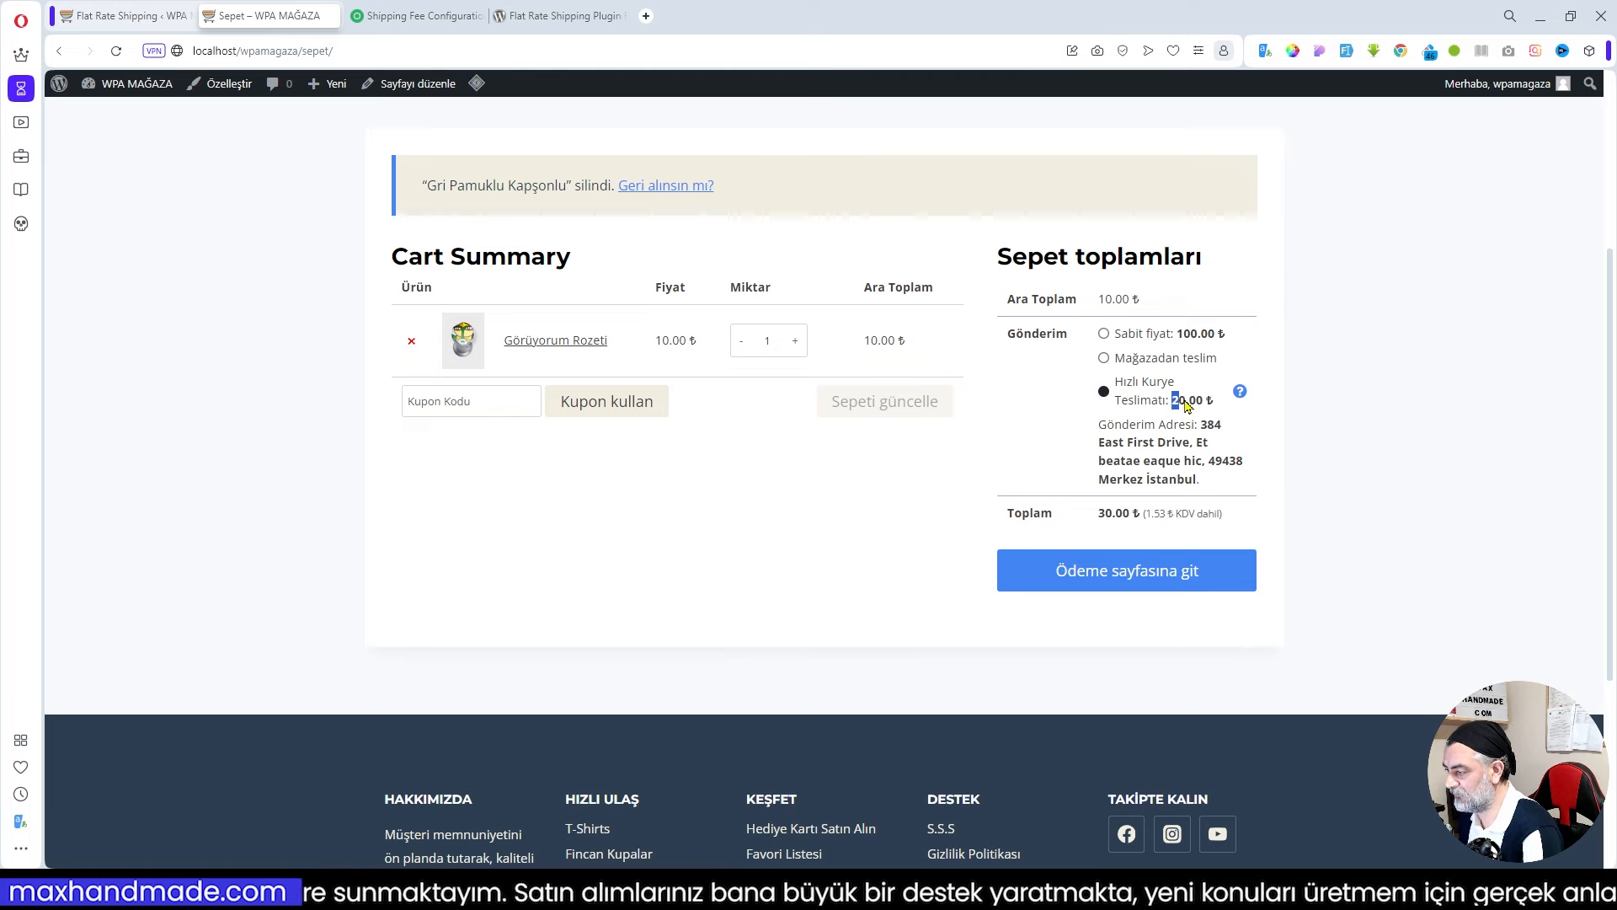
{"action": "left_click", "coordinate": [815, 522]}
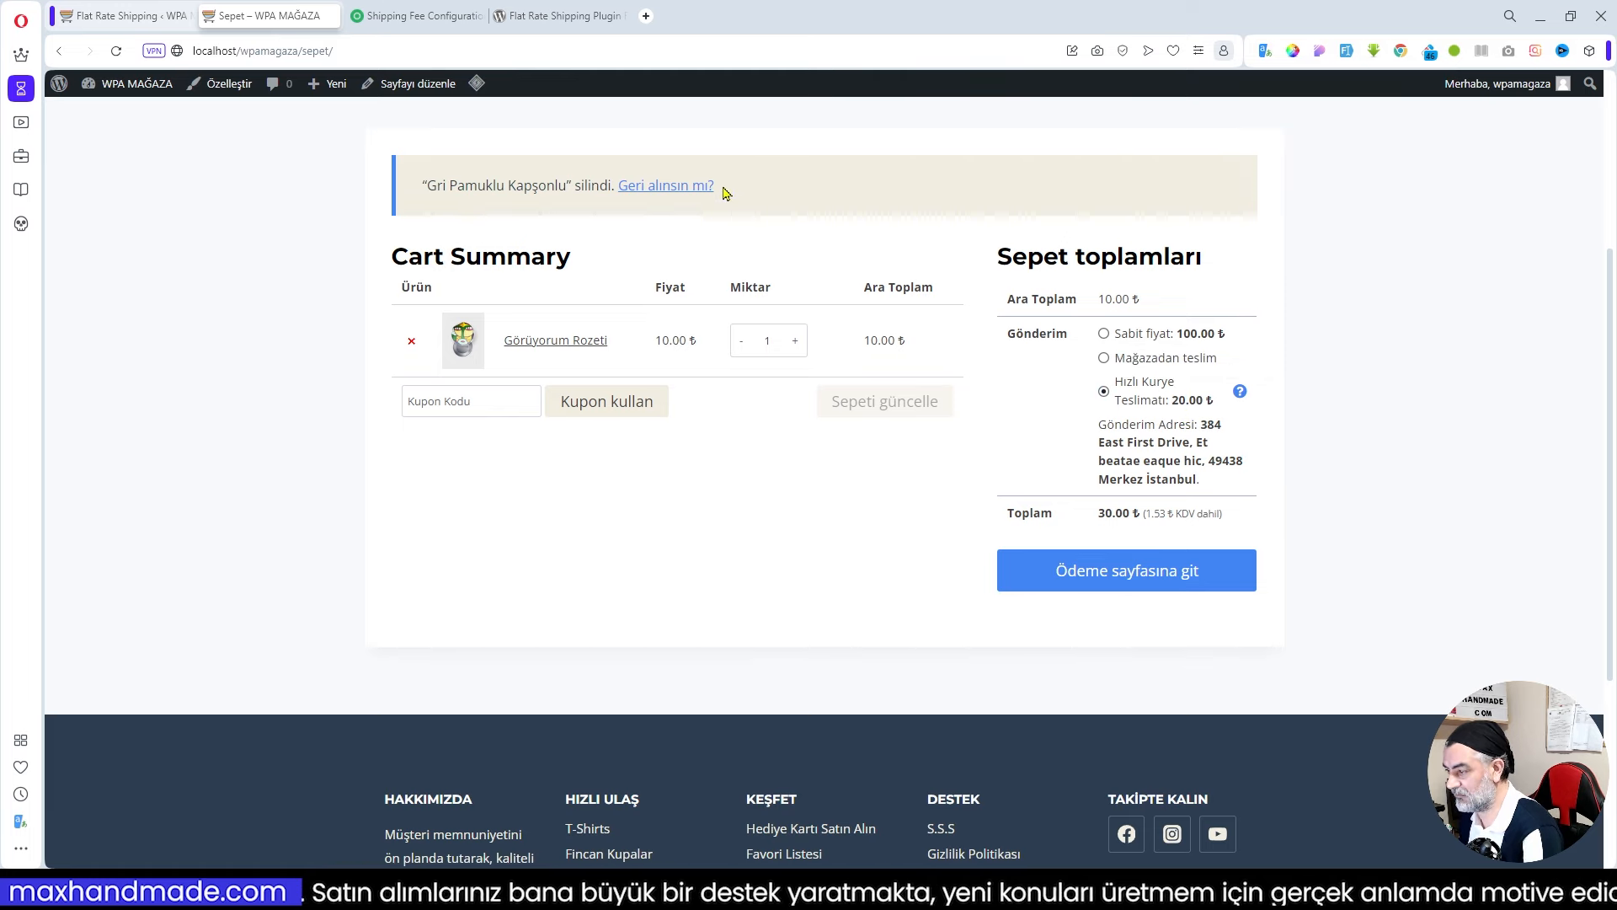
{"action": "left_click", "coordinate": [681, 186]}
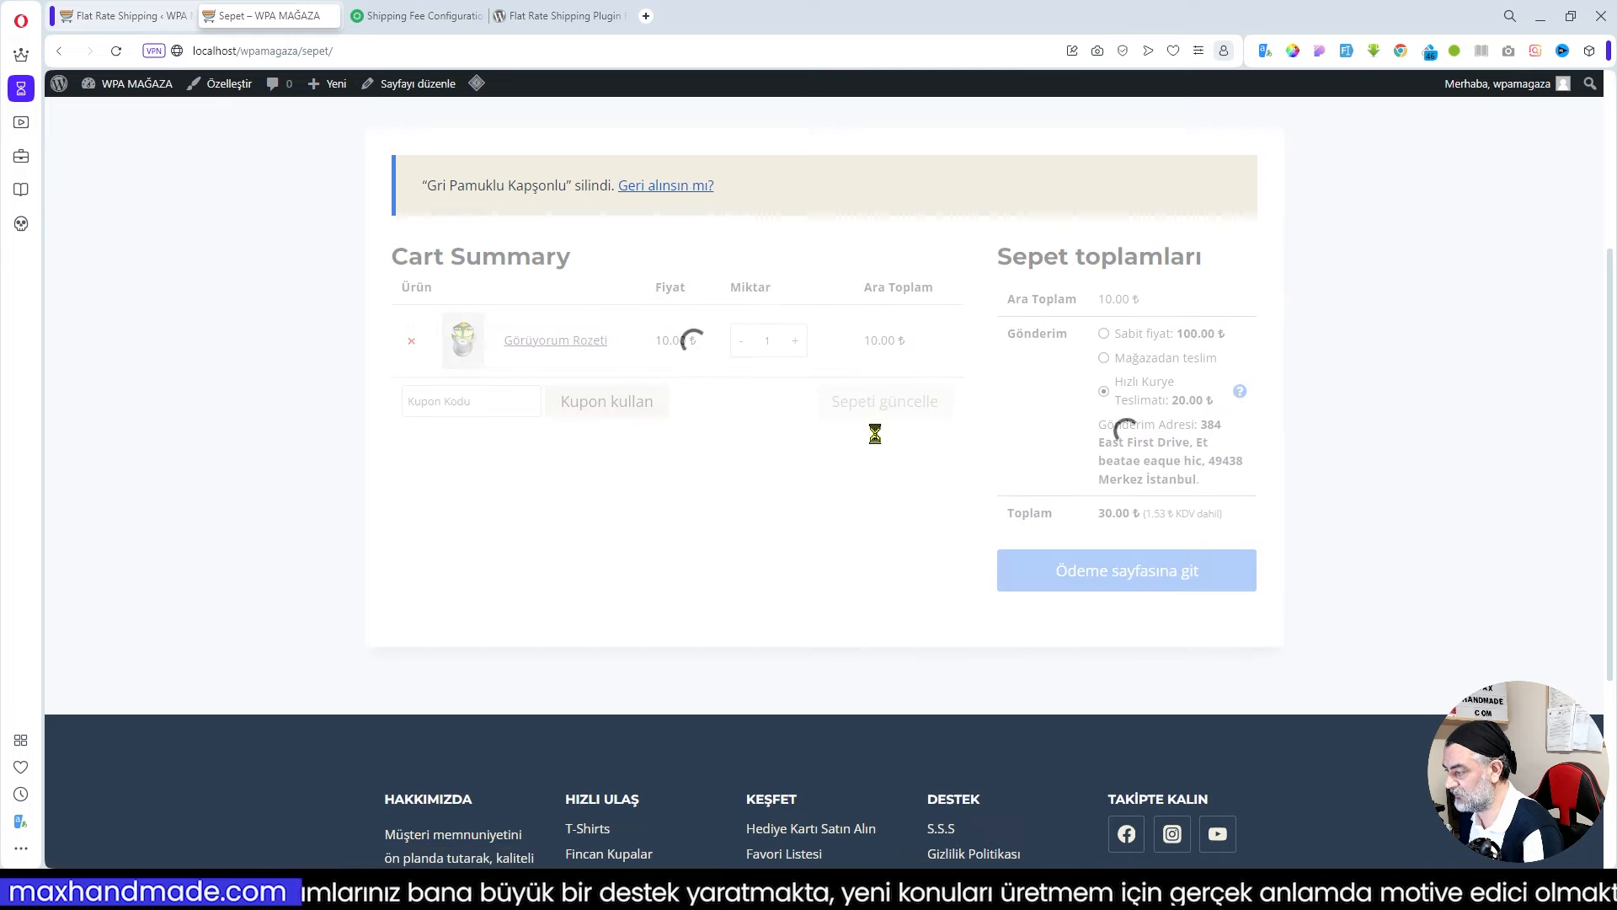
Replace the Hızlı Kurye Teslimatı shipping charge with the example formula [fee percent=10 max_fee=20] and save the method.
{"action": "left_click", "coordinate": [126, 15]}
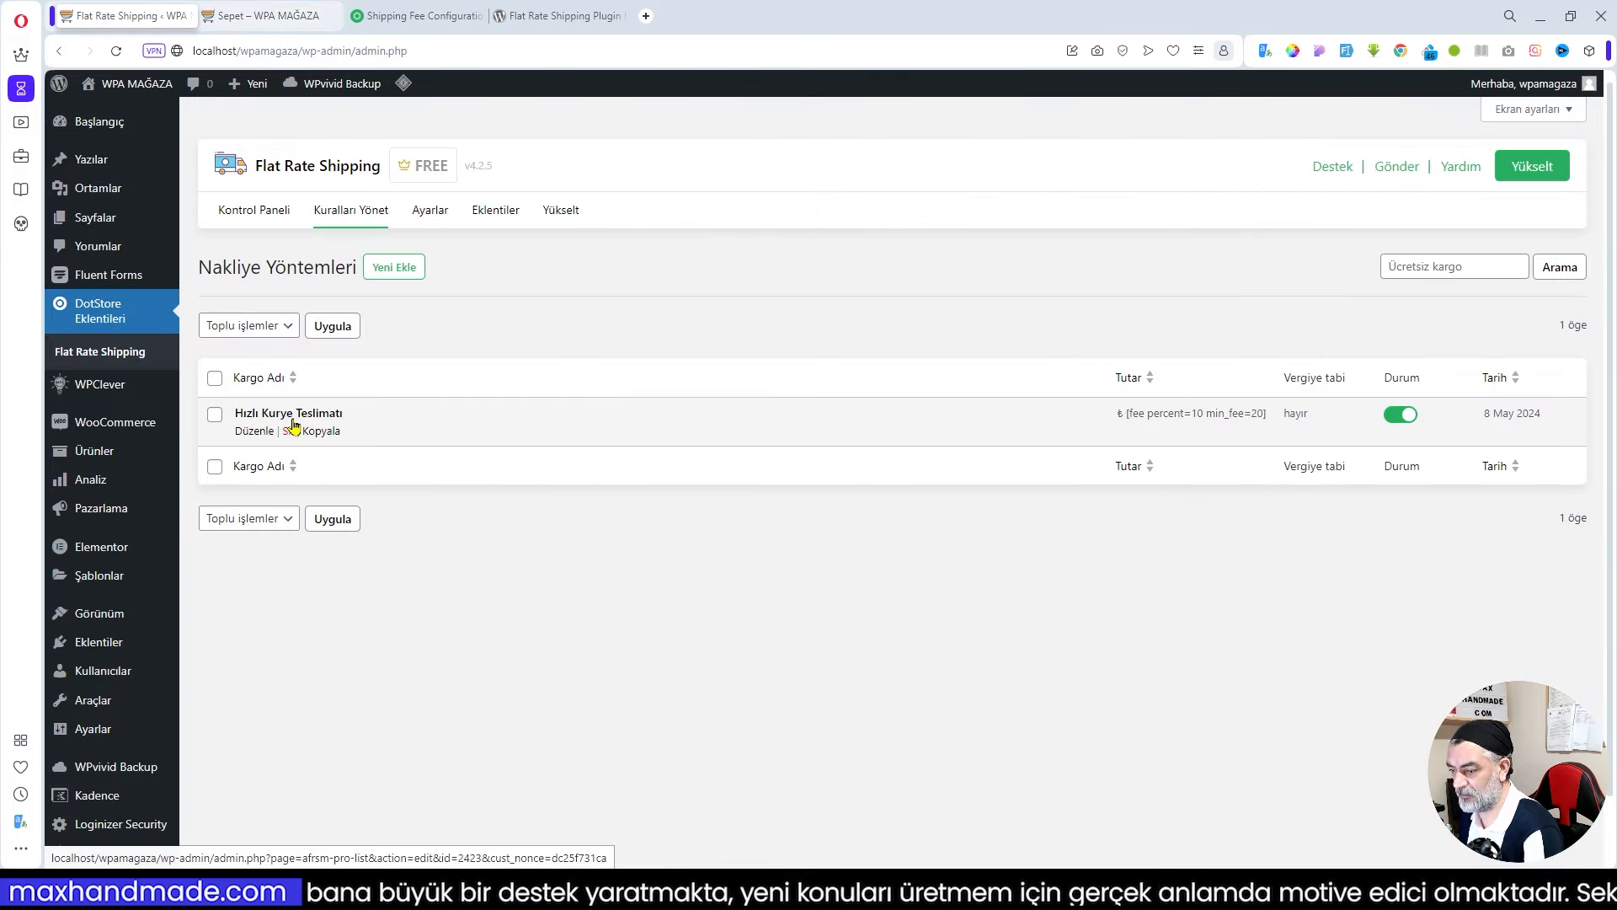
{"action": "left_click", "coordinate": [294, 427]}
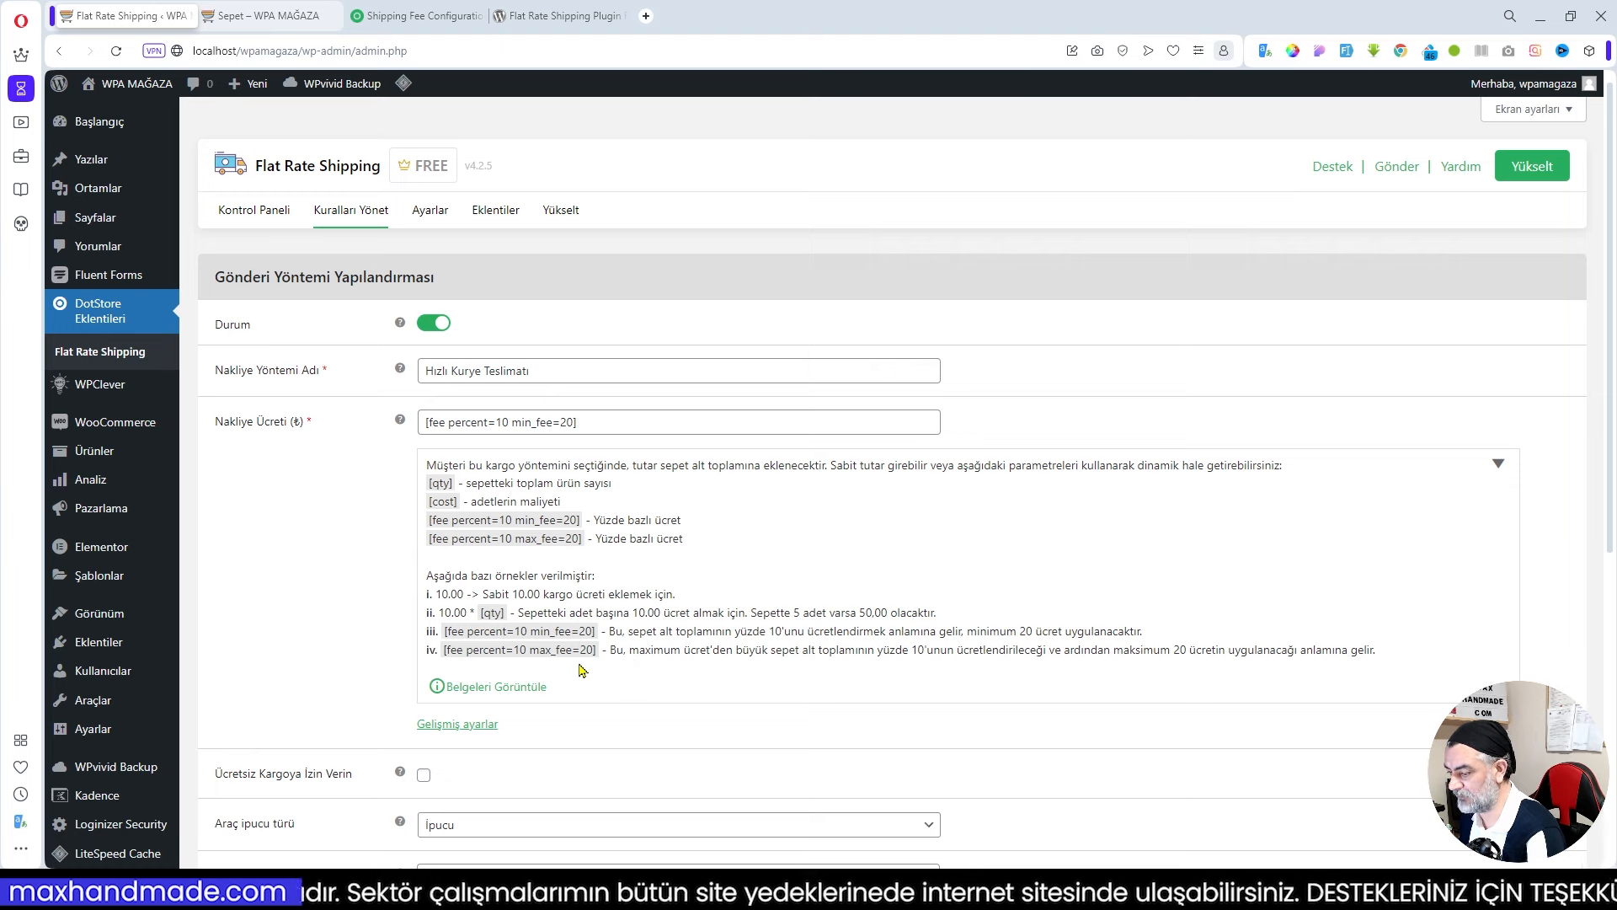
{"action": "left_click_drag", "start_coordinate": [597, 650], "coordinate": [442, 651]}
{"action": "key", "text": "ctrl+c"}
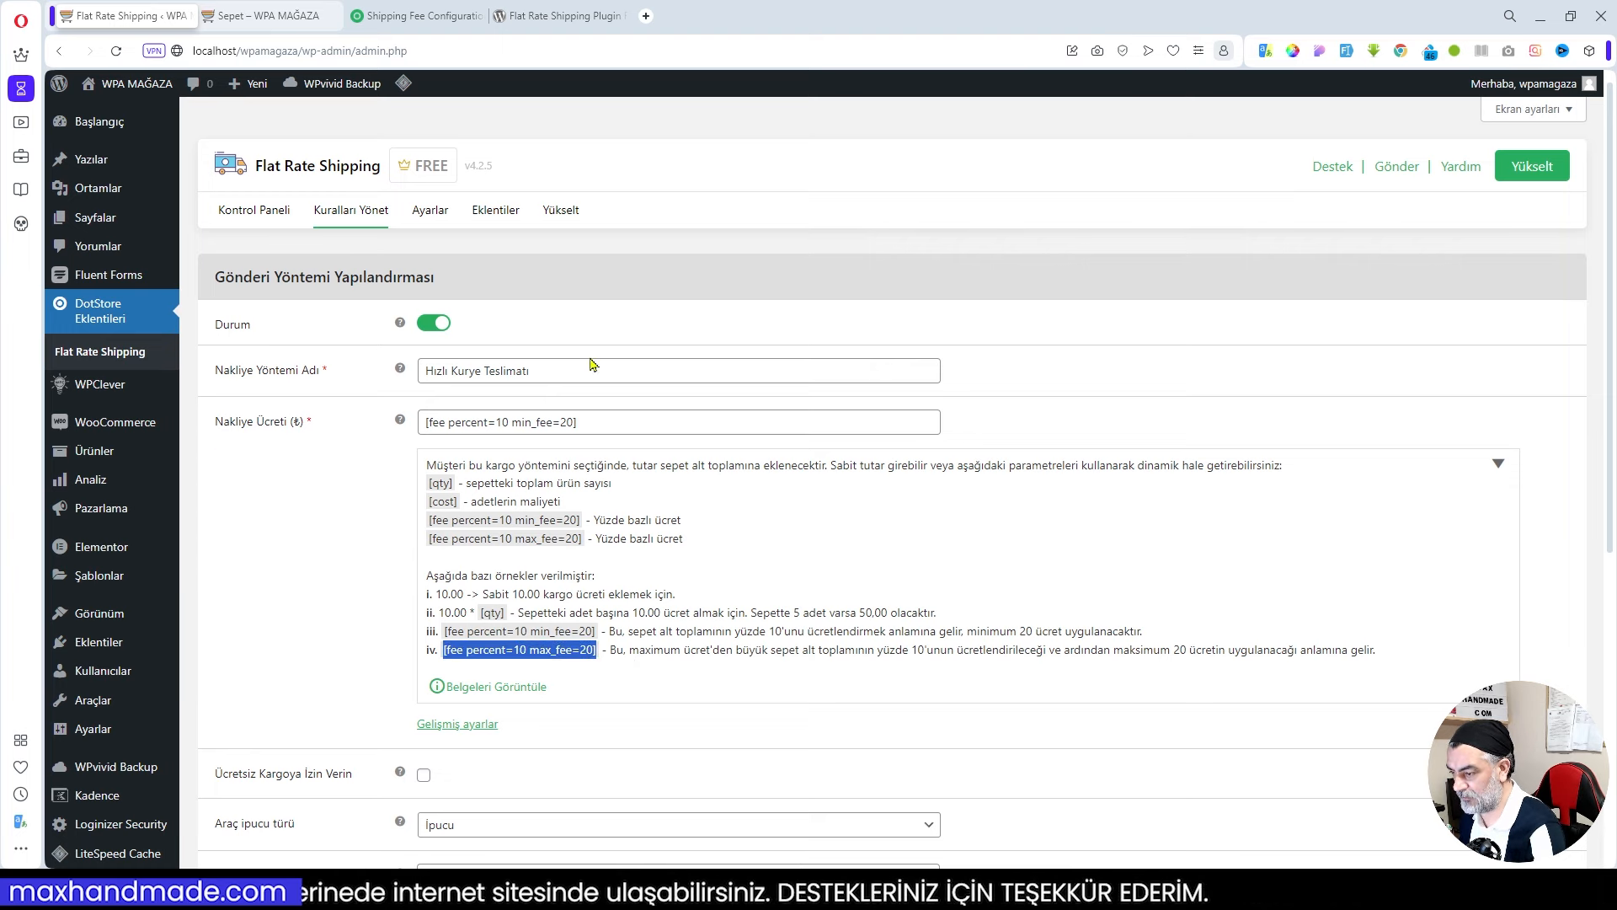
{"action": "triple_click", "coordinate": [585, 424]}
{"action": "key", "text": "ctrl+v"}
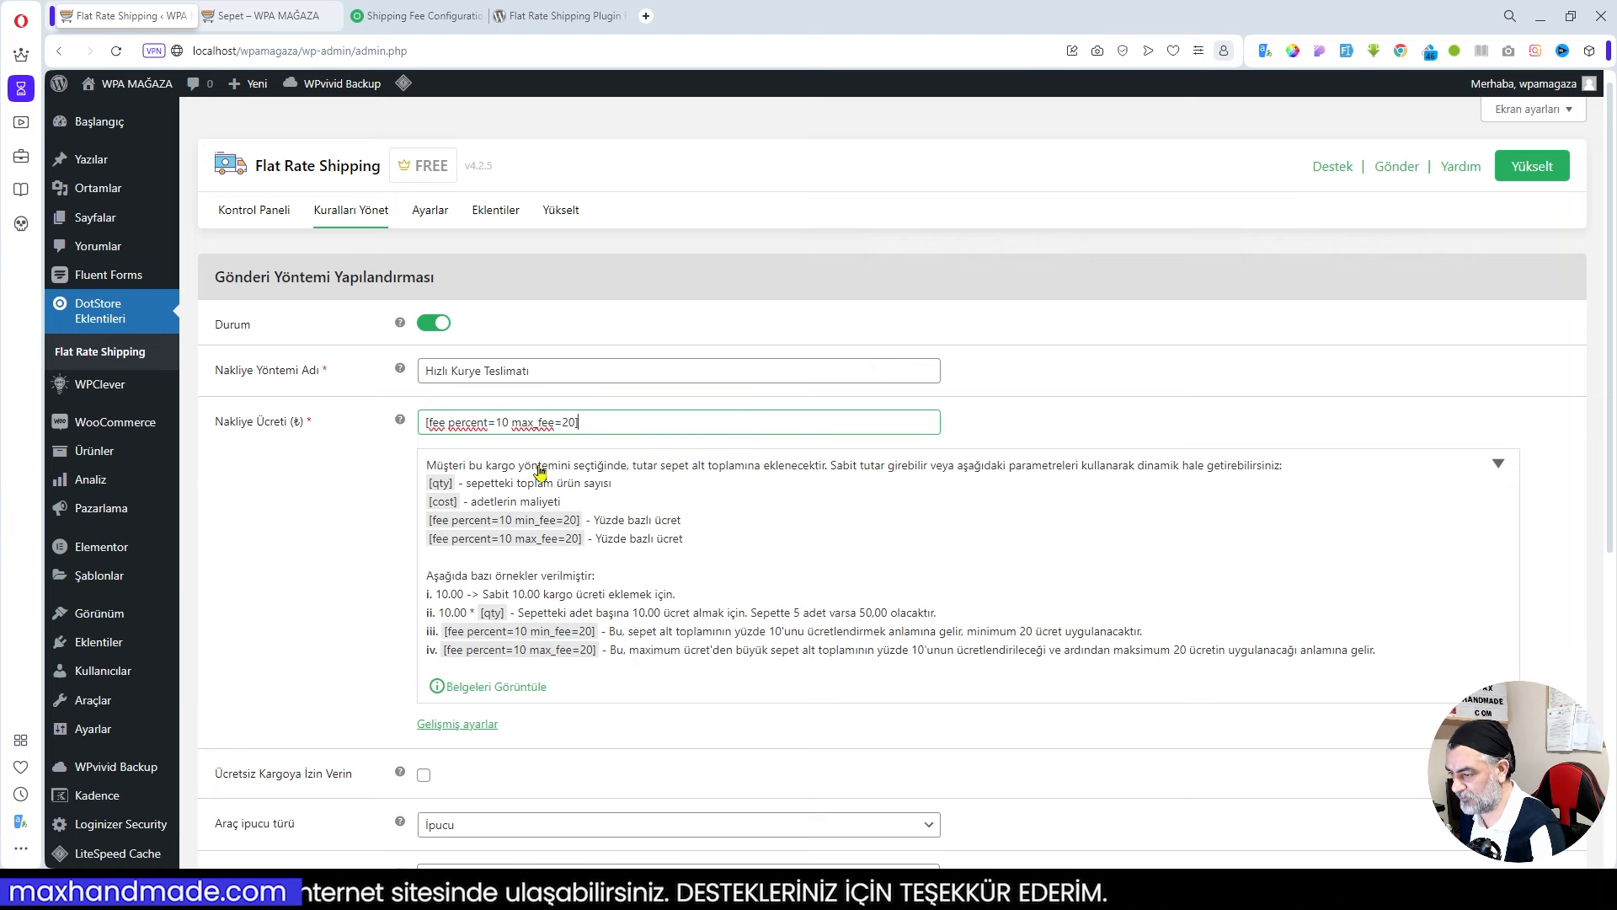
{"action": "left_click", "coordinate": [540, 470]}
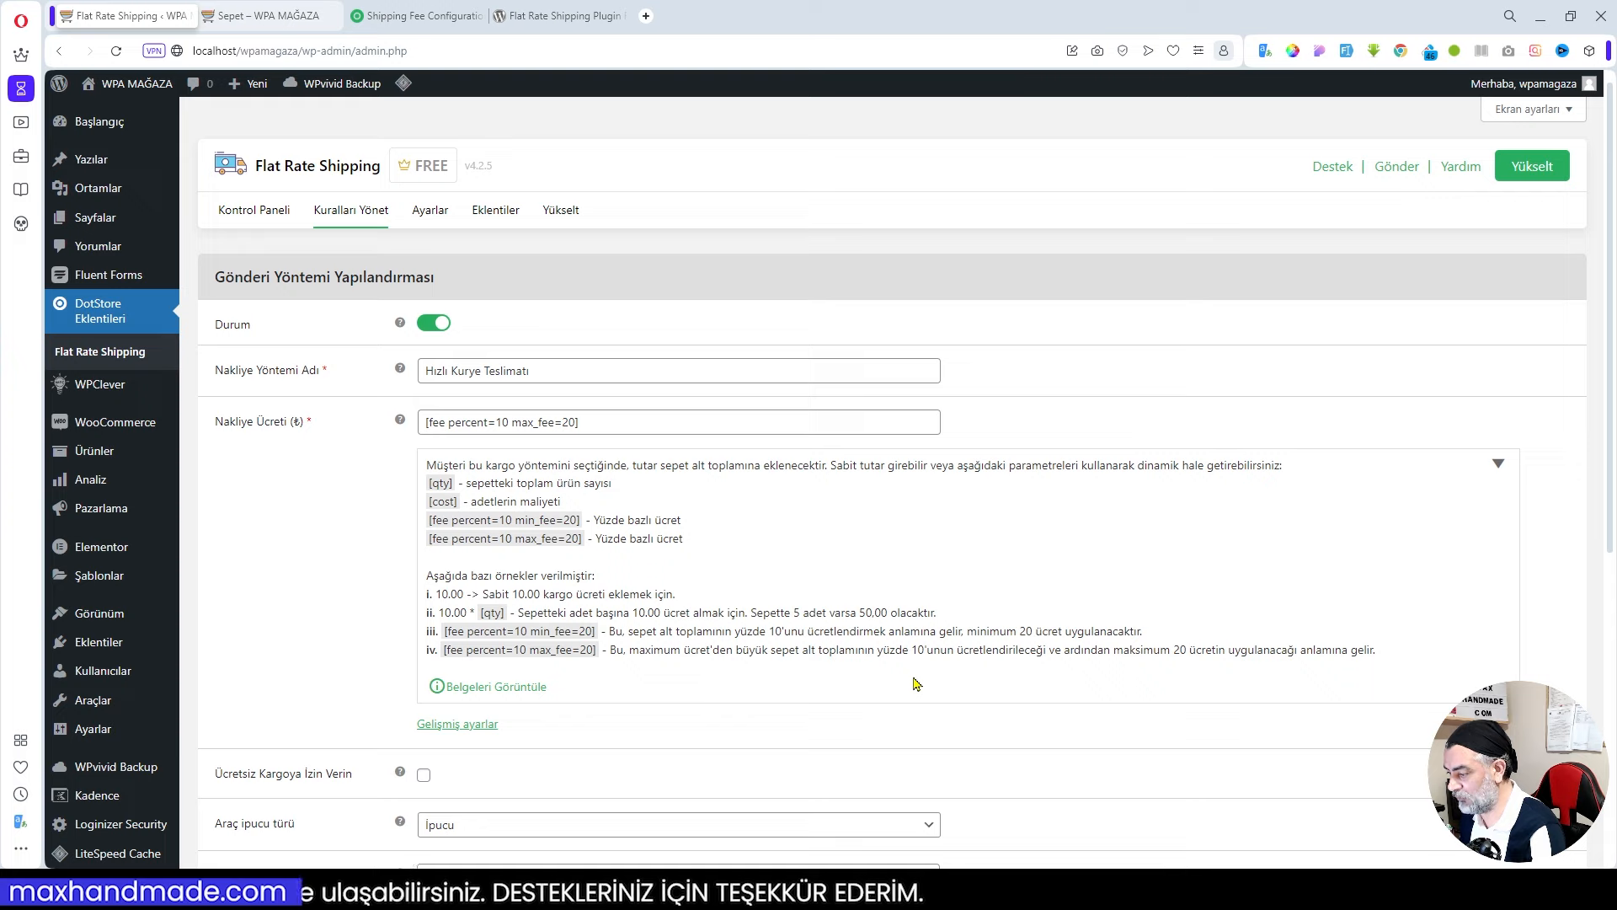
{"action": "scroll", "coordinate": [784, 592], "scroll_direction": "down", "scroll_amount": 2}
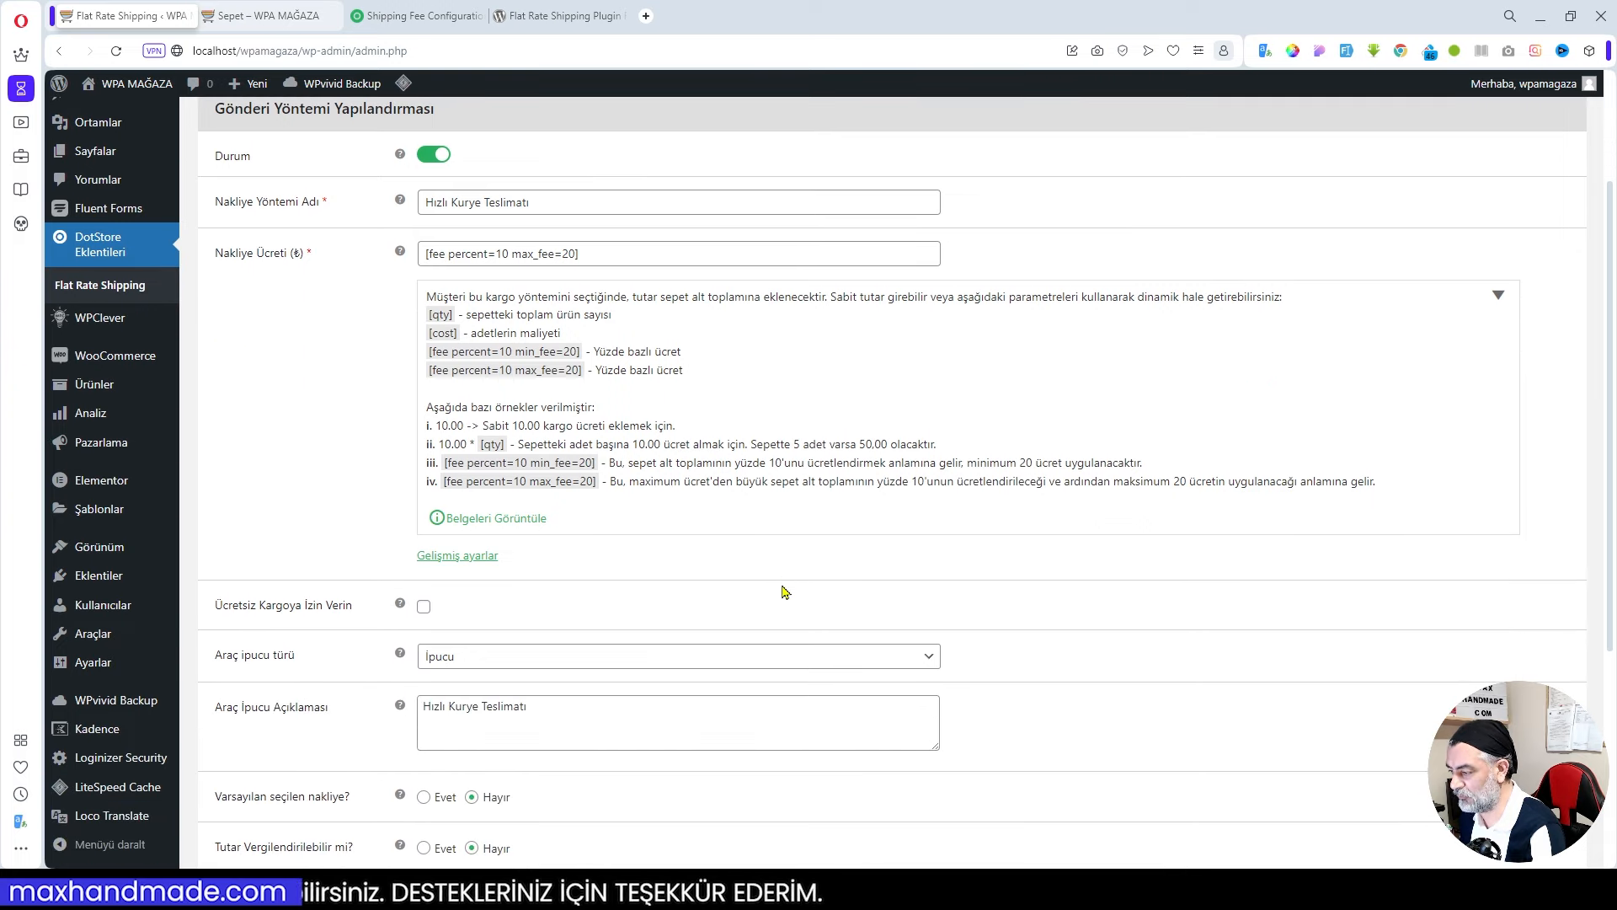
{"action": "scroll", "coordinate": [611, 640], "scroll_direction": "down", "scroll_amount": 4}
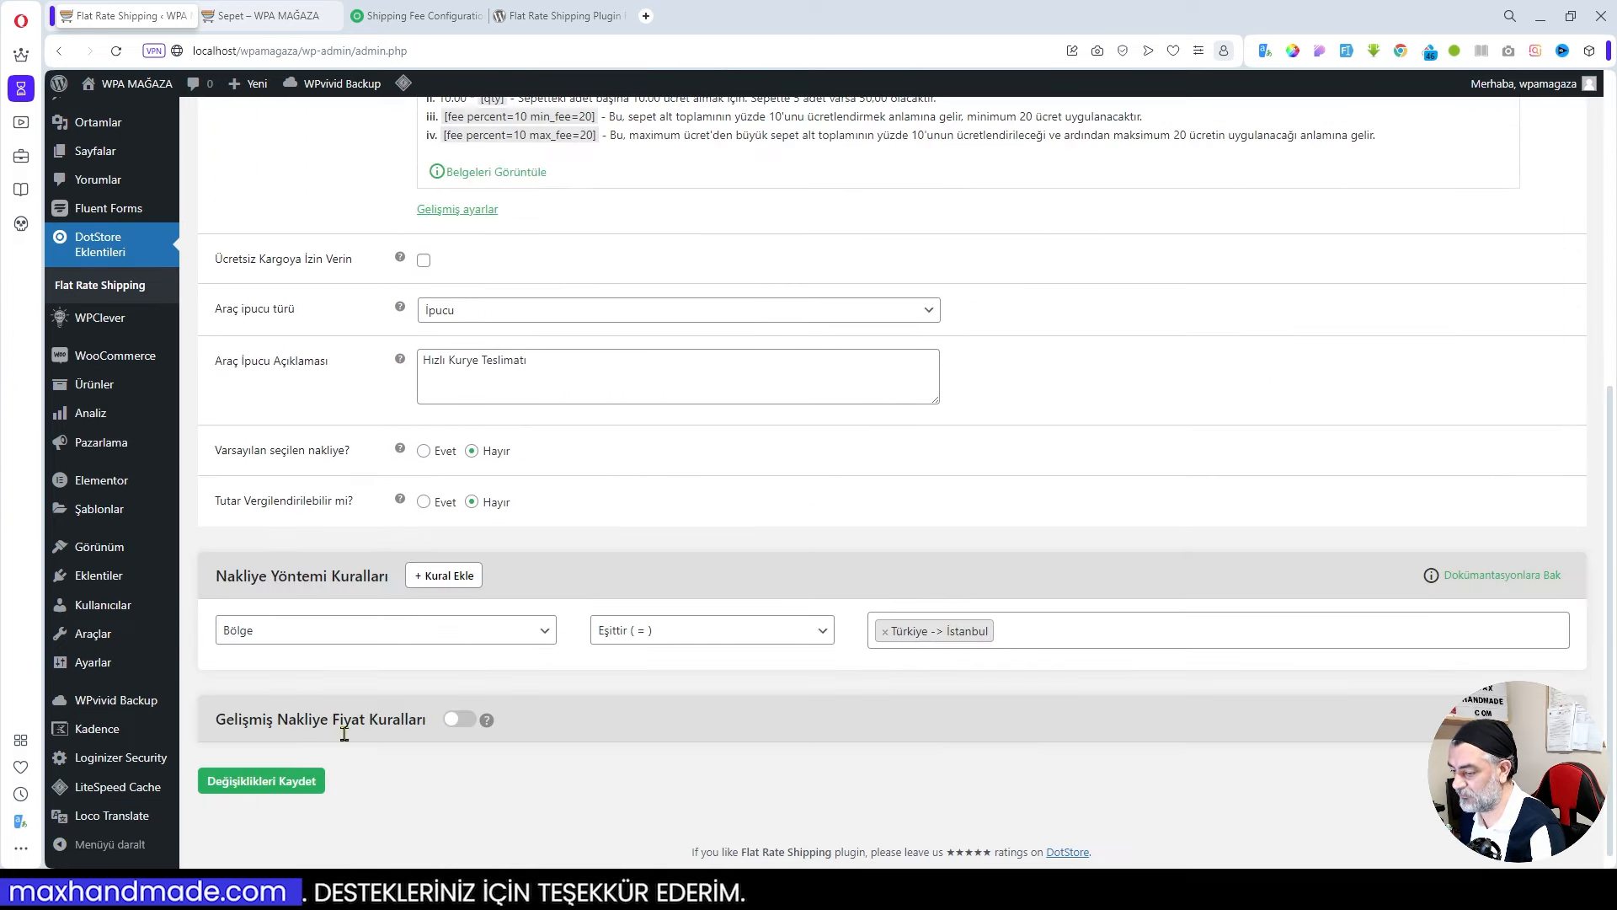
{"action": "left_click", "coordinate": [268, 785]}
Return to the cart and update it with a hoodie quantity of 2 and a higher badge quantity.
{"action": "key", "text": "ctrl+Tab"}
{"action": "left_click", "coordinate": [814, 317]}
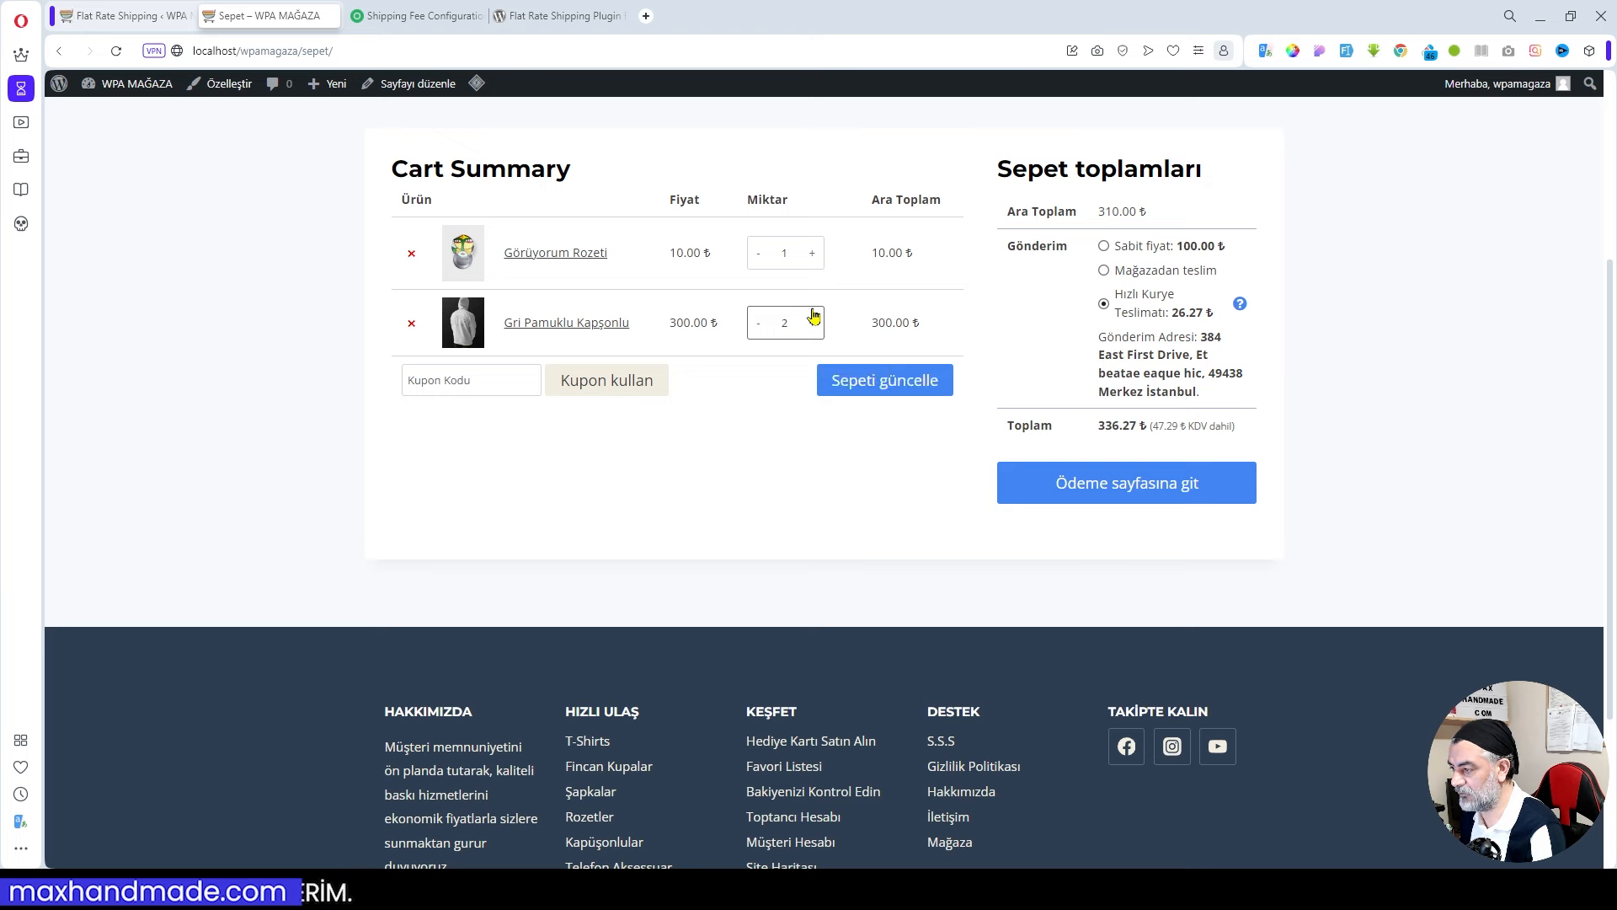
{"action": "left_click", "coordinate": [812, 252]}
{"action": "left_click", "coordinate": [901, 393]}
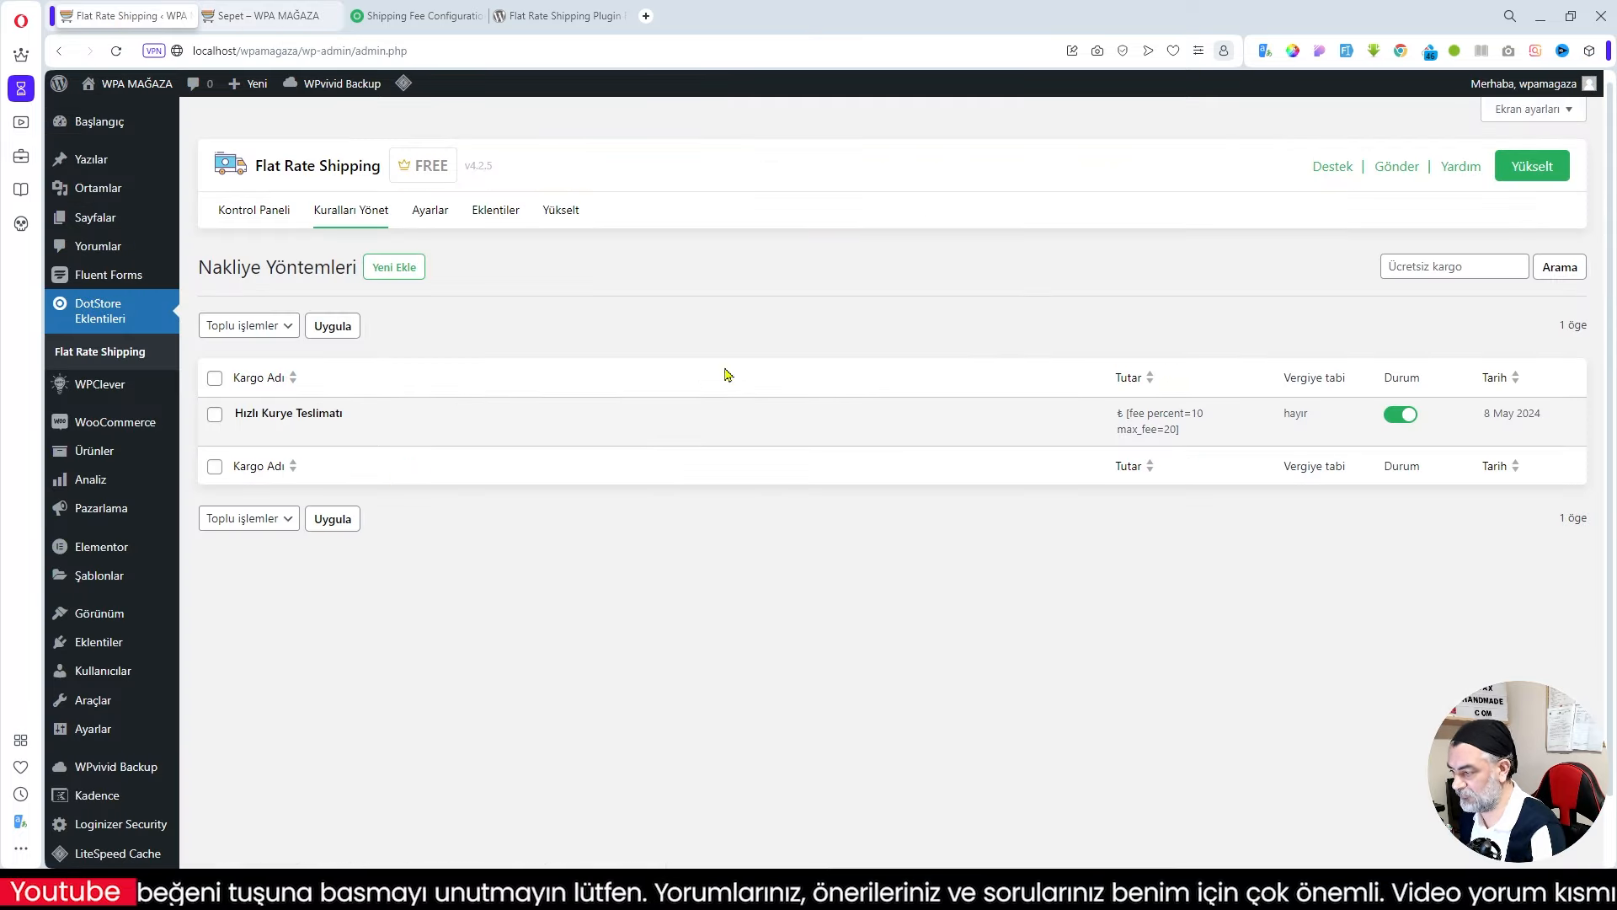
Open the Hızlı Kurye Teslimatı shipping method from the rules list and review its settings down to the shipping method rules.
{"action": "left_click", "coordinate": [122, 16]}
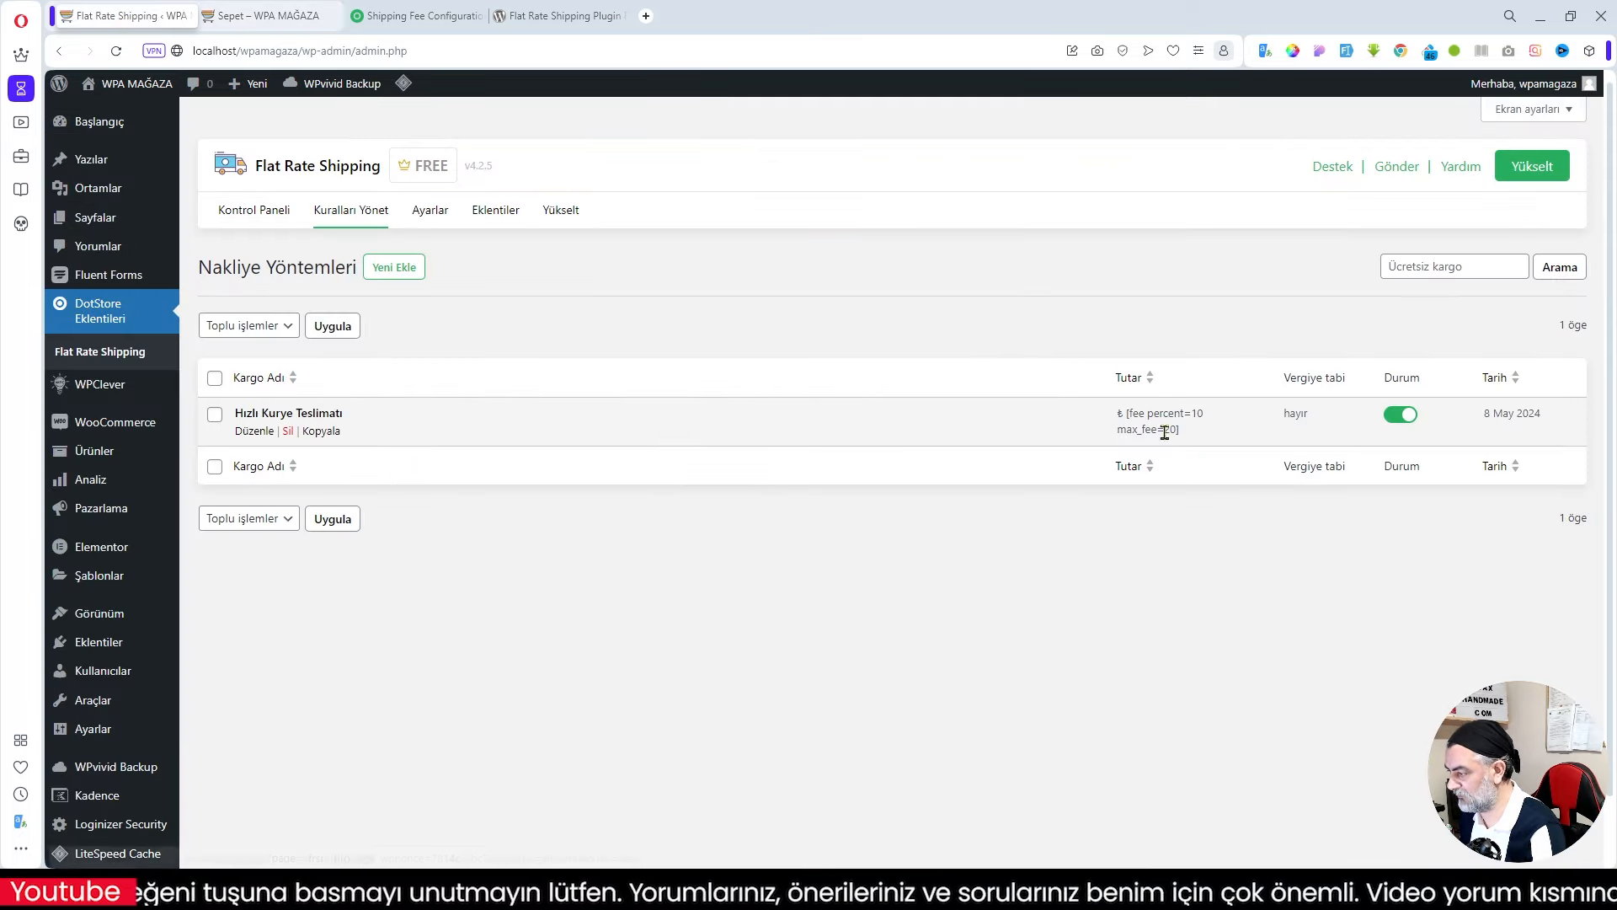
{"action": "left_click", "coordinate": [303, 416]}
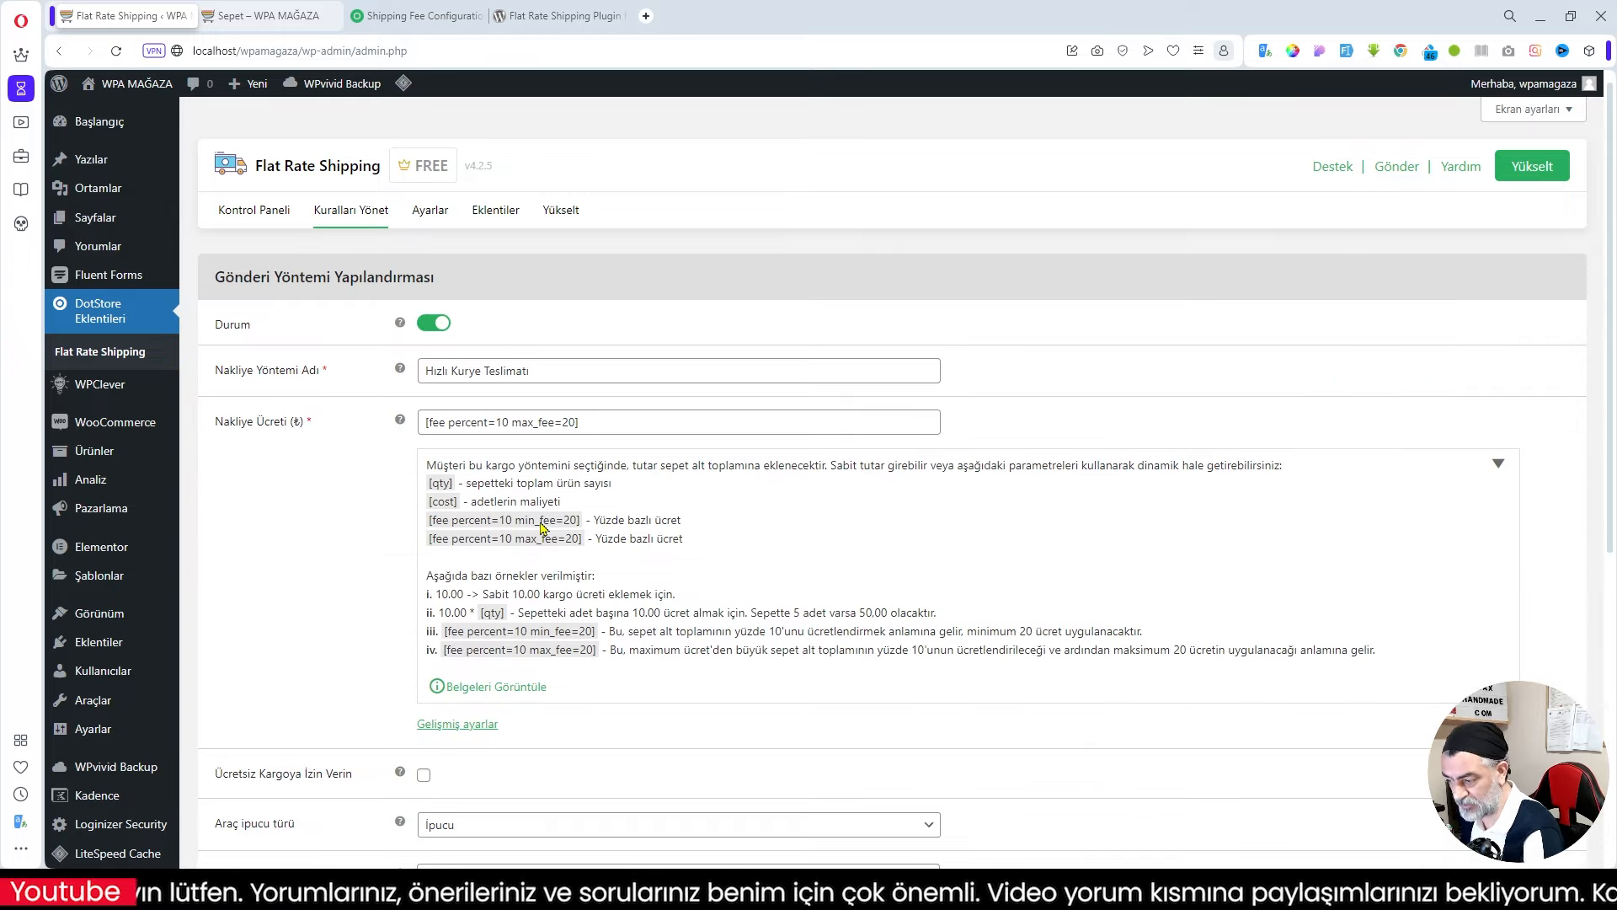
{"action": "scroll", "coordinate": [842, 665], "scroll_direction": "down", "scroll_amount": 1}
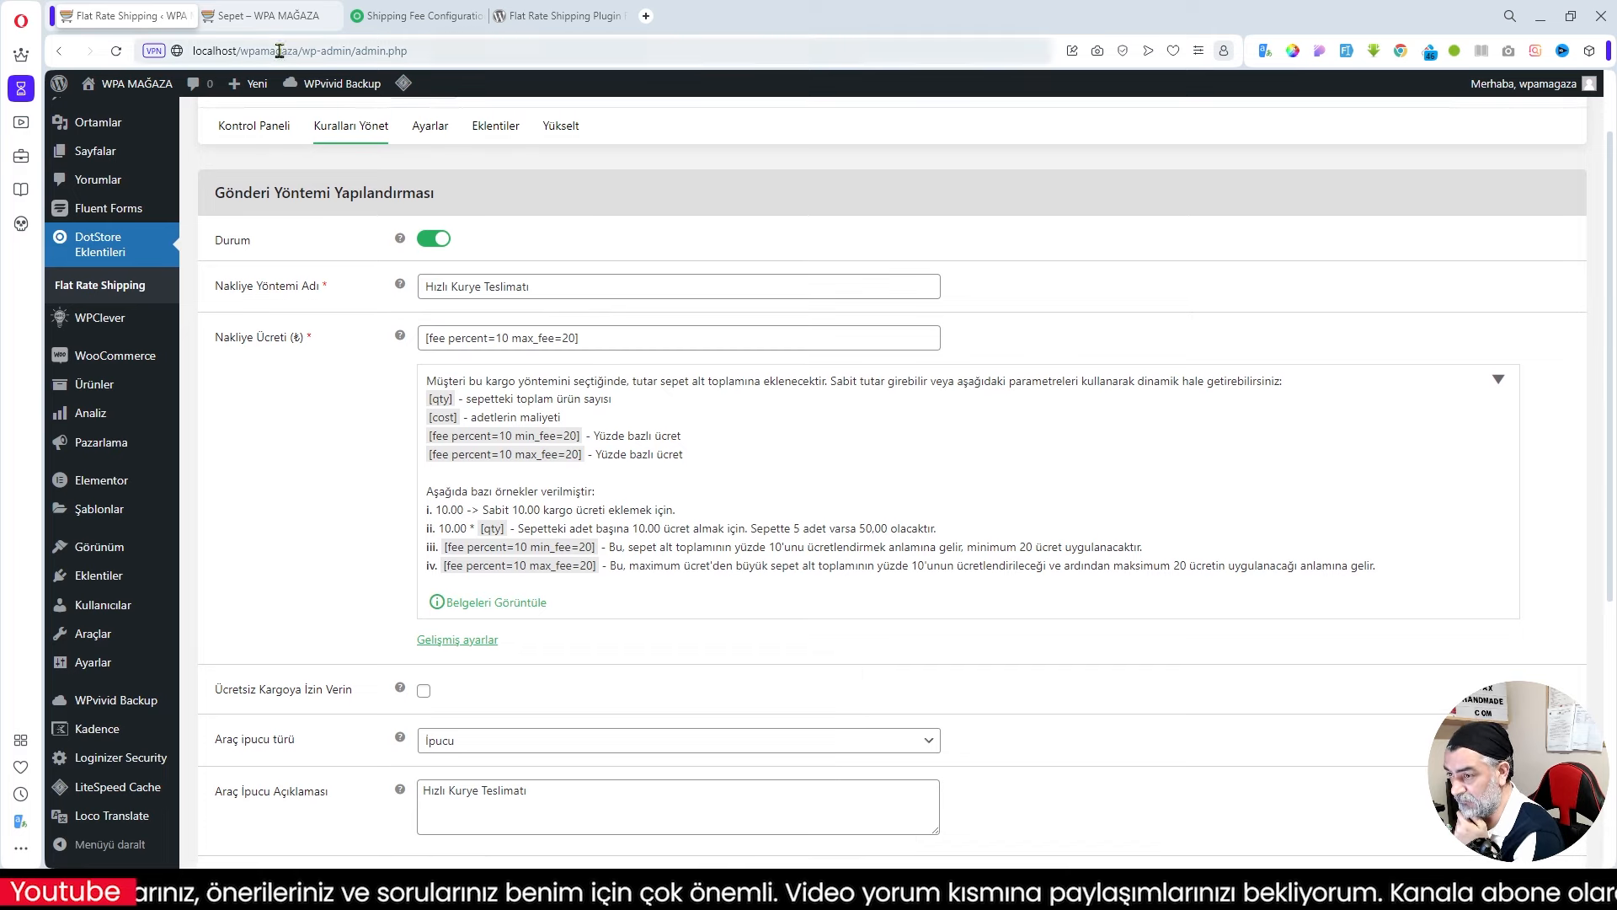
{"action": "left_click", "coordinate": [268, 15]}
{"action": "key", "text": "ctrl+Tab"}
{"action": "scroll", "coordinate": [974, 566], "scroll_direction": "down", "scroll_amount": 5}
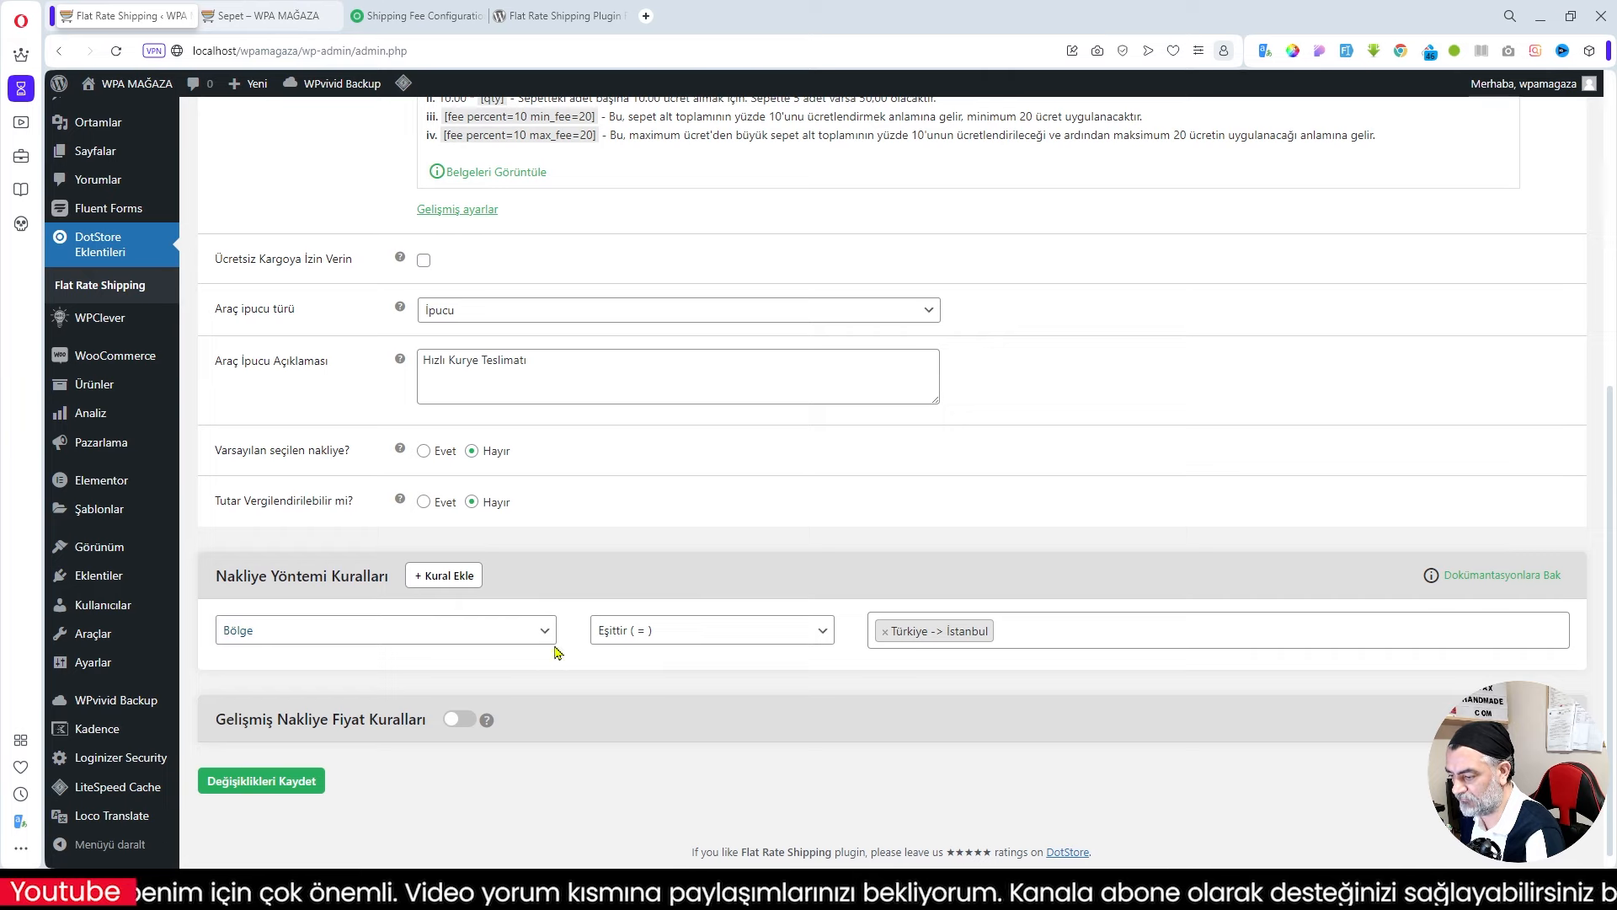
Add a second shipping method rule based on Ülke and look through its condition types and country choices.
{"action": "left_click", "coordinate": [468, 581]}
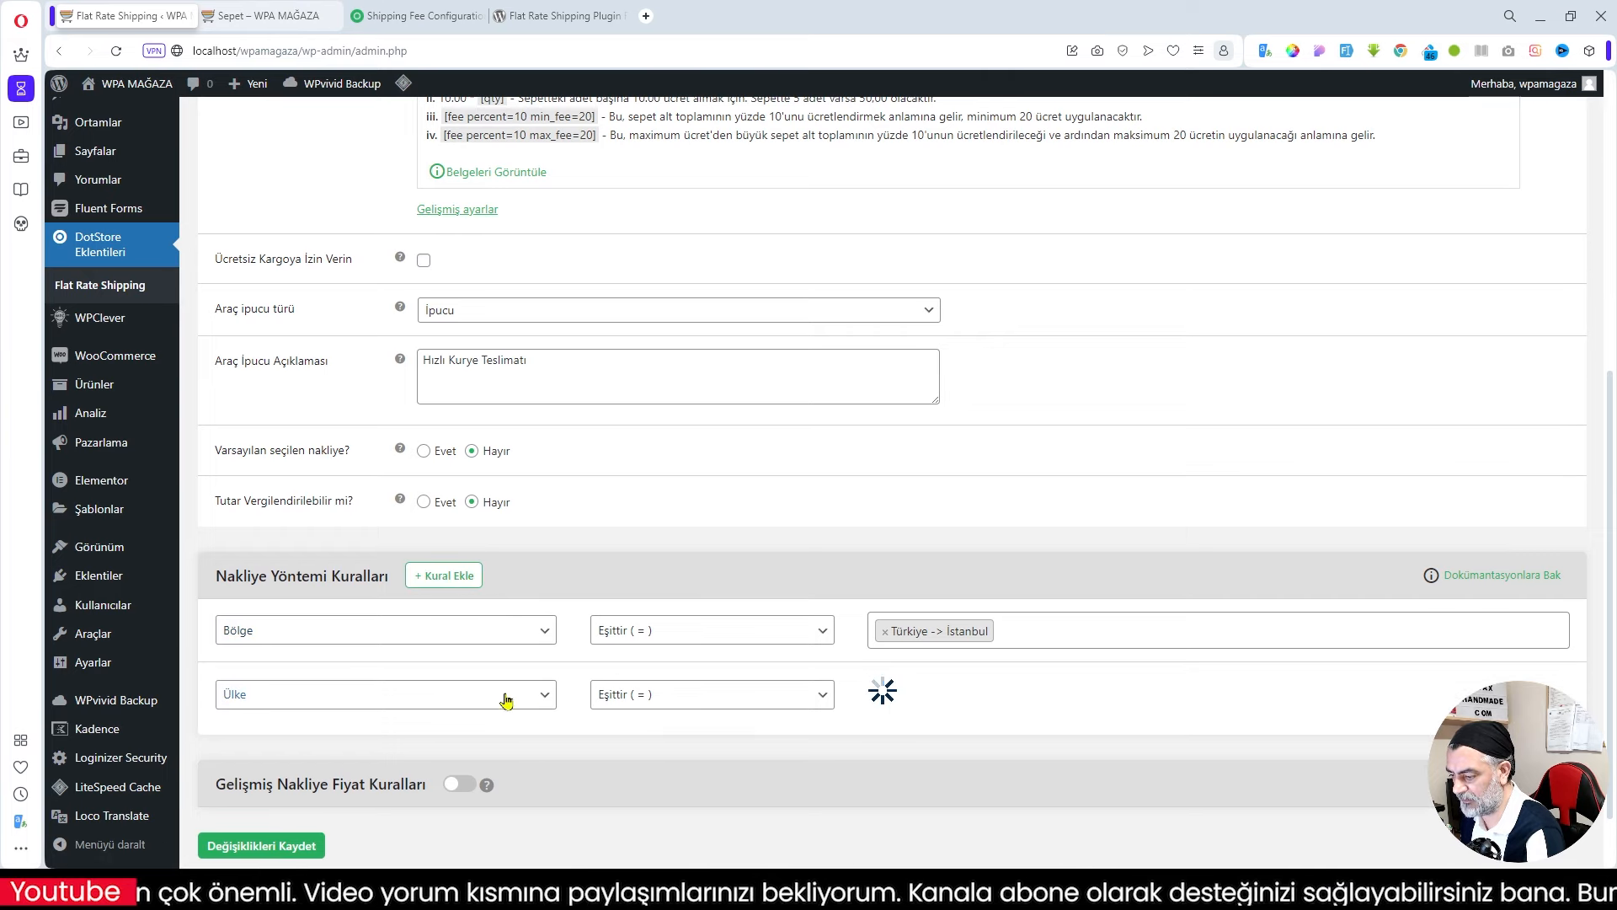
{"action": "left_click", "coordinate": [472, 699]}
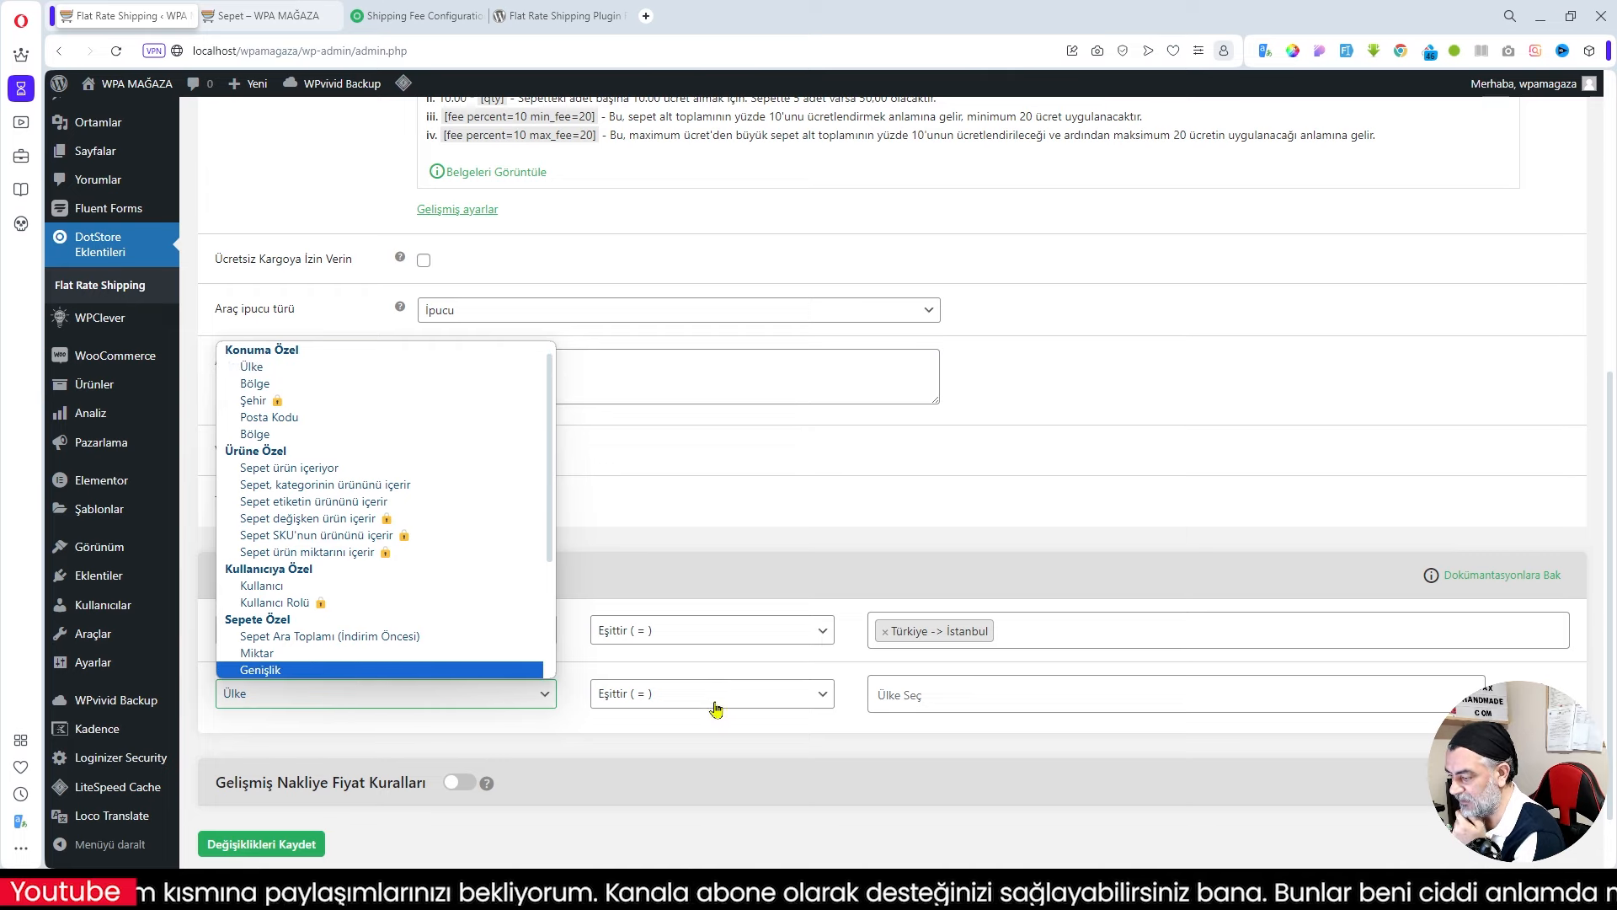
{"action": "left_click", "coordinate": [901, 694]}
{"action": "left_click", "coordinate": [901, 694]}
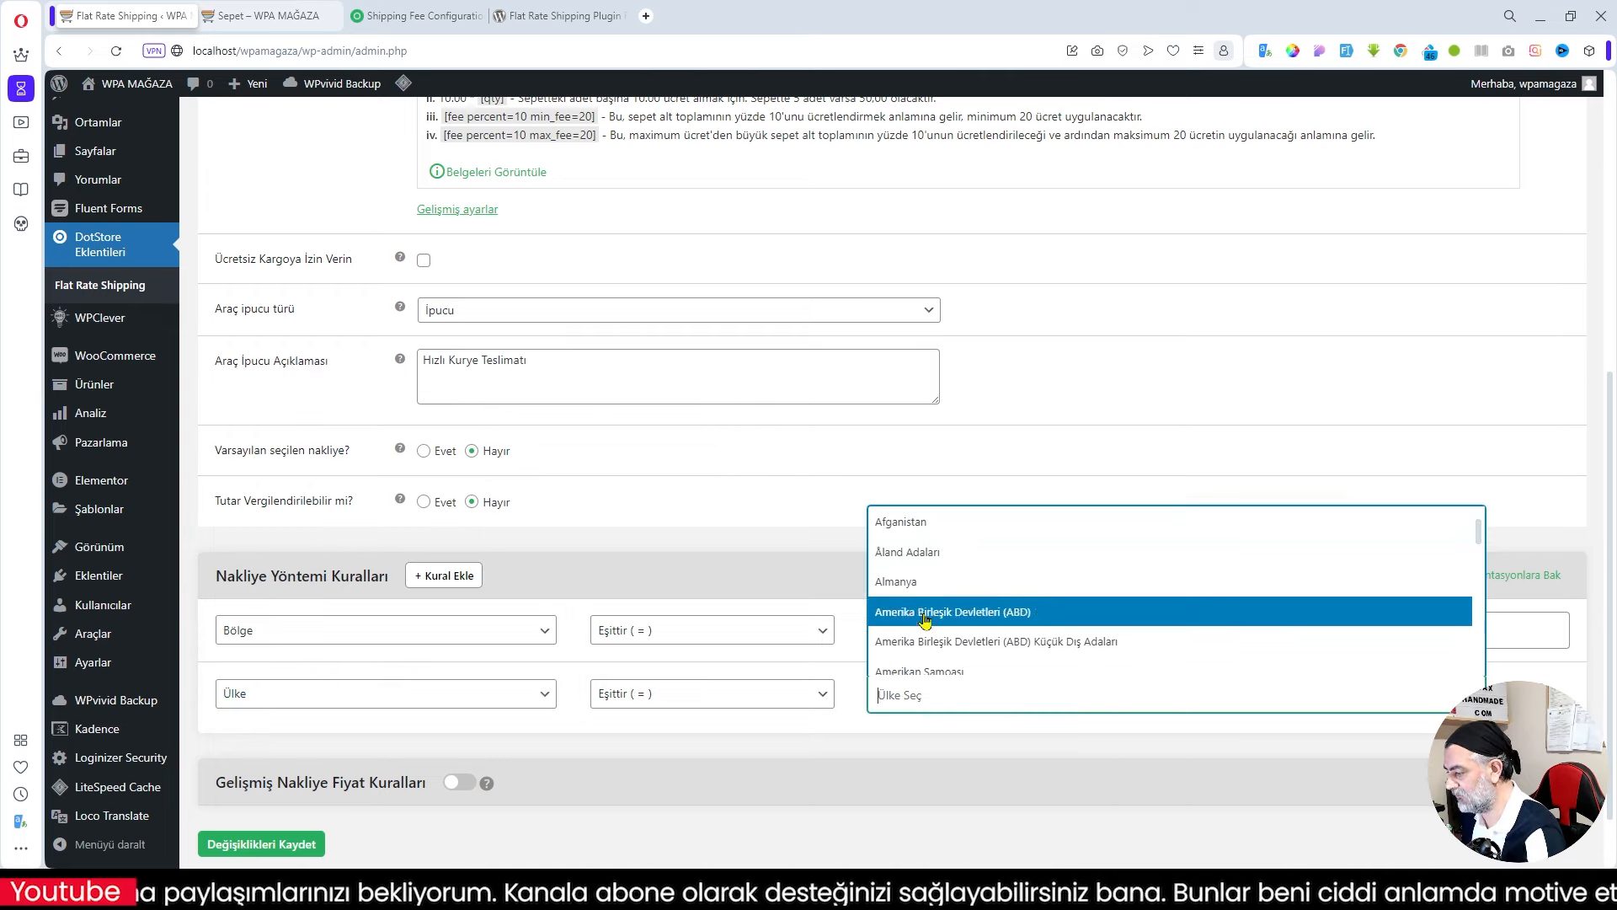
{"action": "left_click", "coordinate": [1051, 468]}
{"action": "scroll", "coordinate": [1011, 474], "scroll_direction": "up", "scroll_amount": 4}
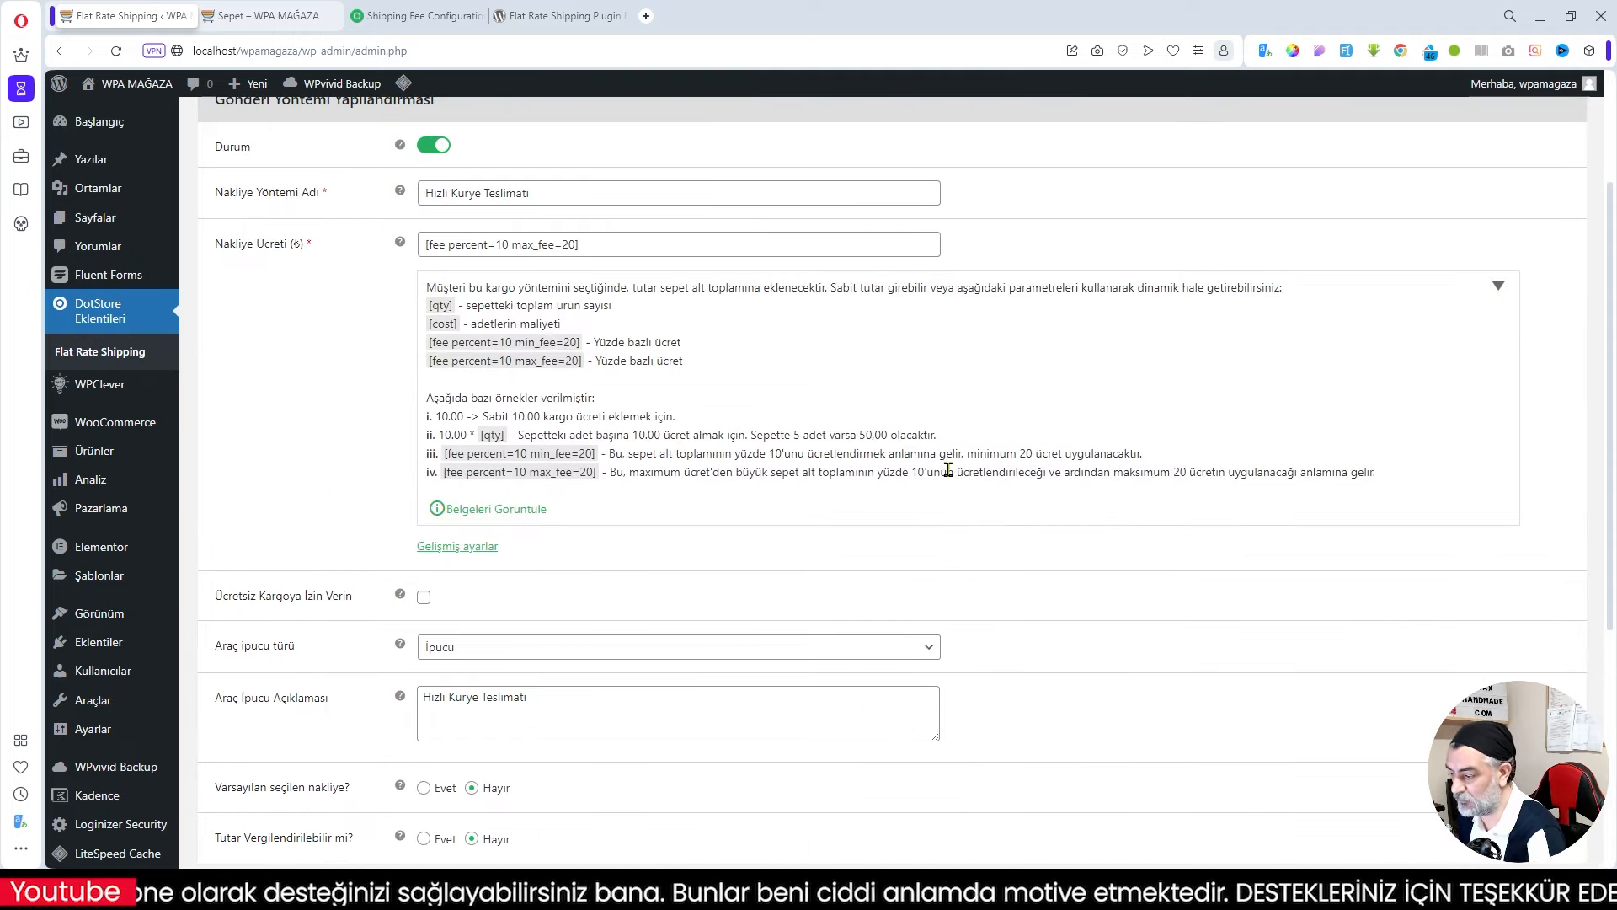
{"action": "scroll", "coordinate": [978, 473], "scroll_direction": "down", "scroll_amount": 5}
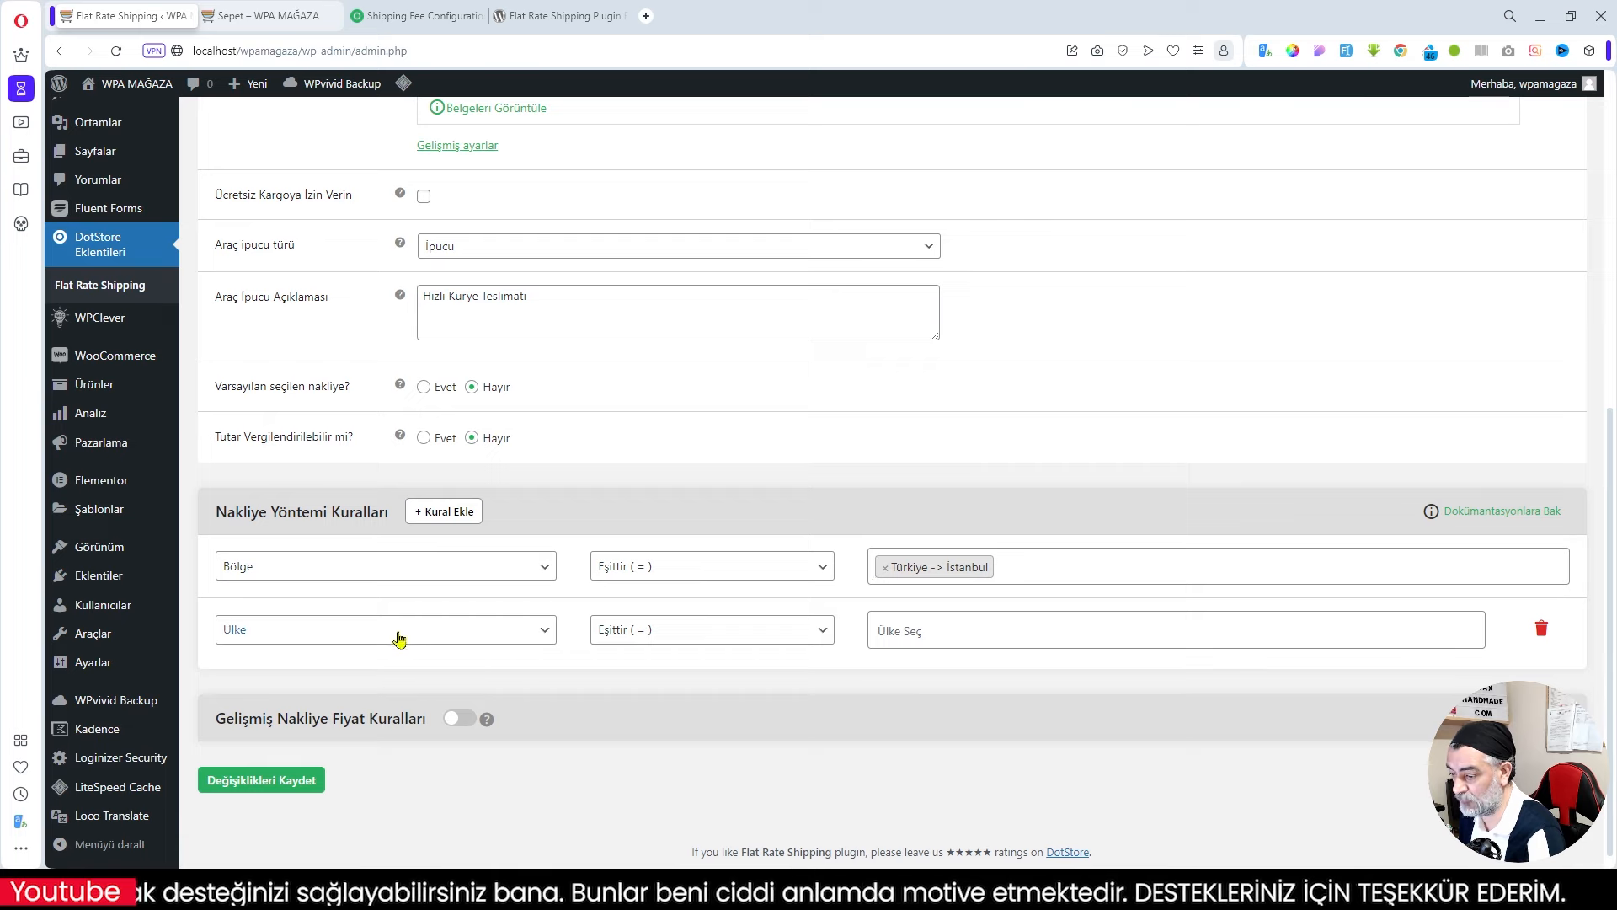
Examine the location, product, user, cart and payment conditions offered for the second rule, and delete that rule.
{"action": "left_click", "coordinate": [545, 632]}
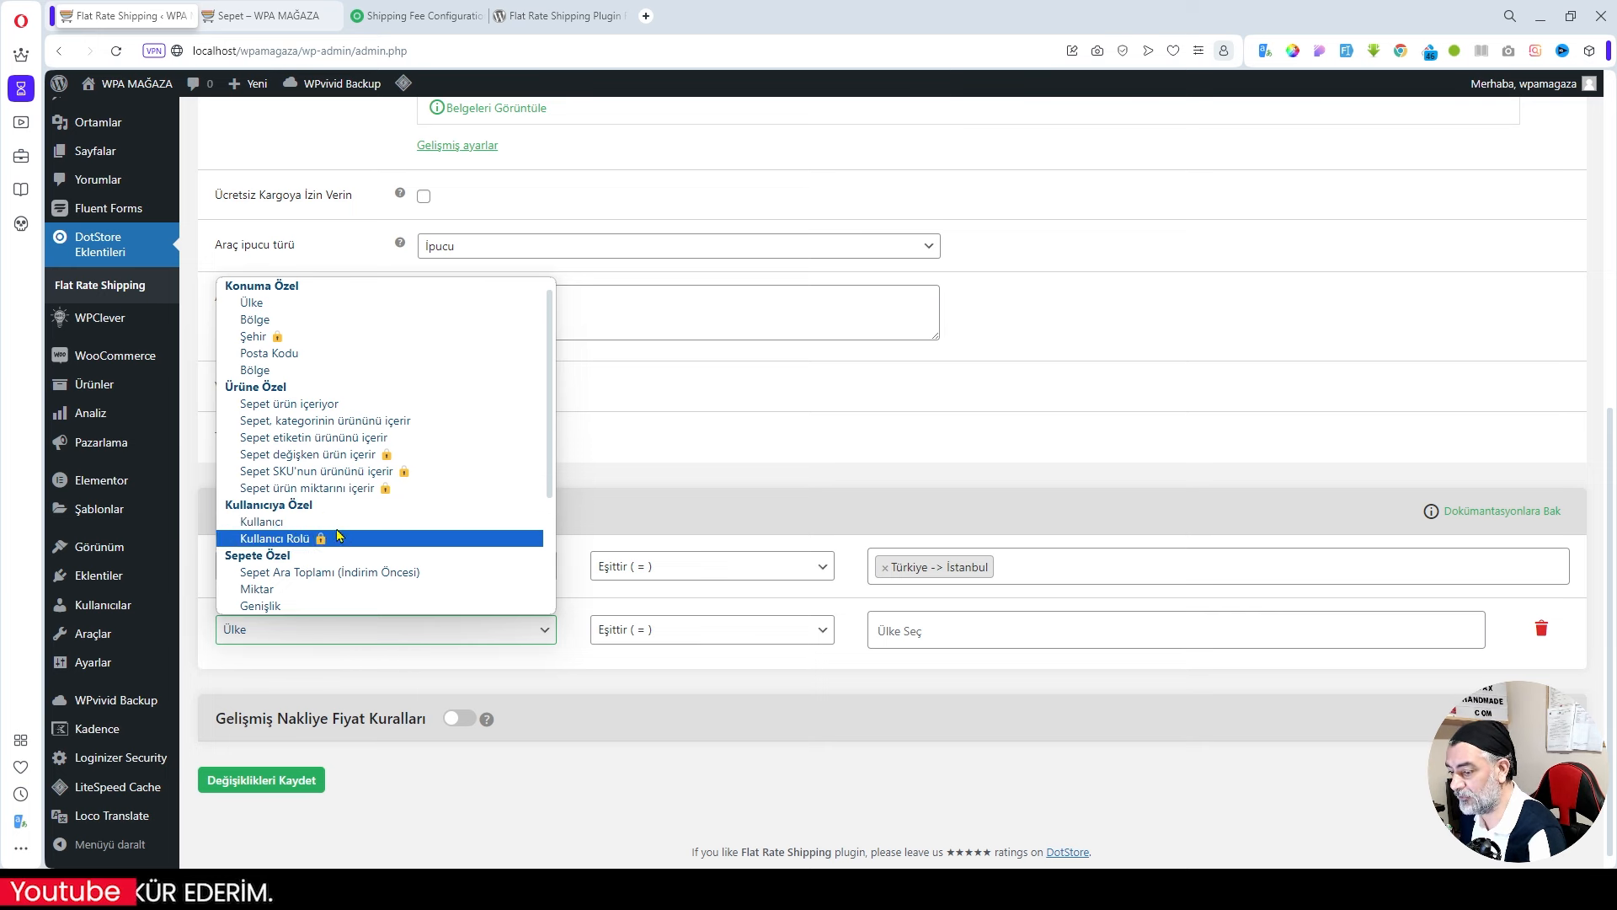
{"action": "scroll", "coordinate": [318, 543], "scroll_direction": "down", "scroll_amount": 3}
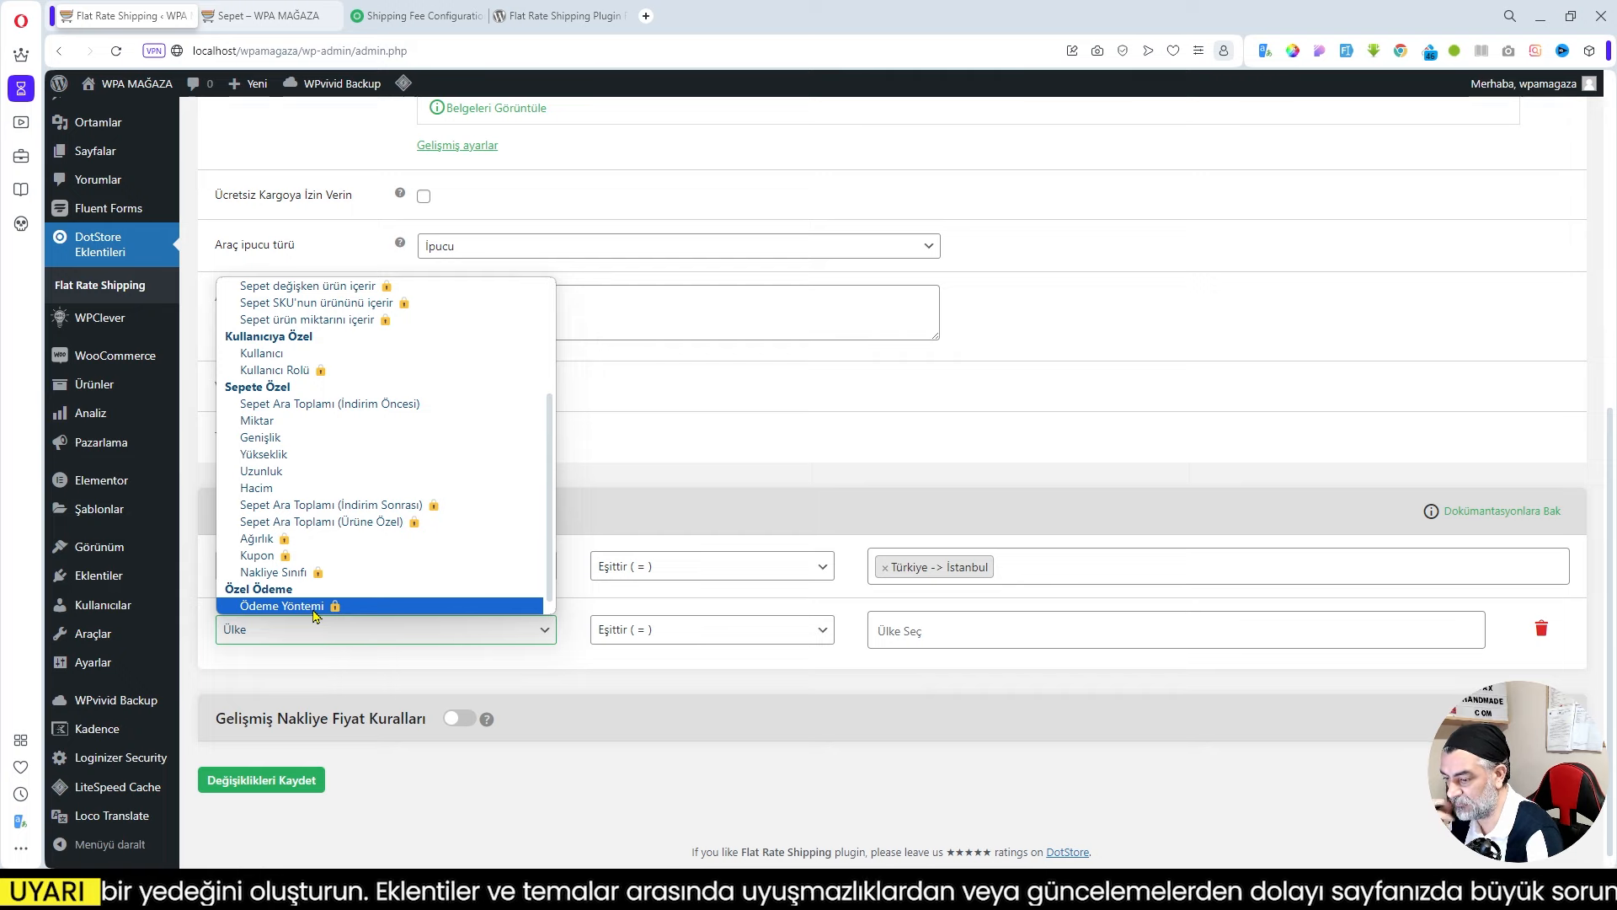
{"action": "left_click", "coordinate": [575, 684]}
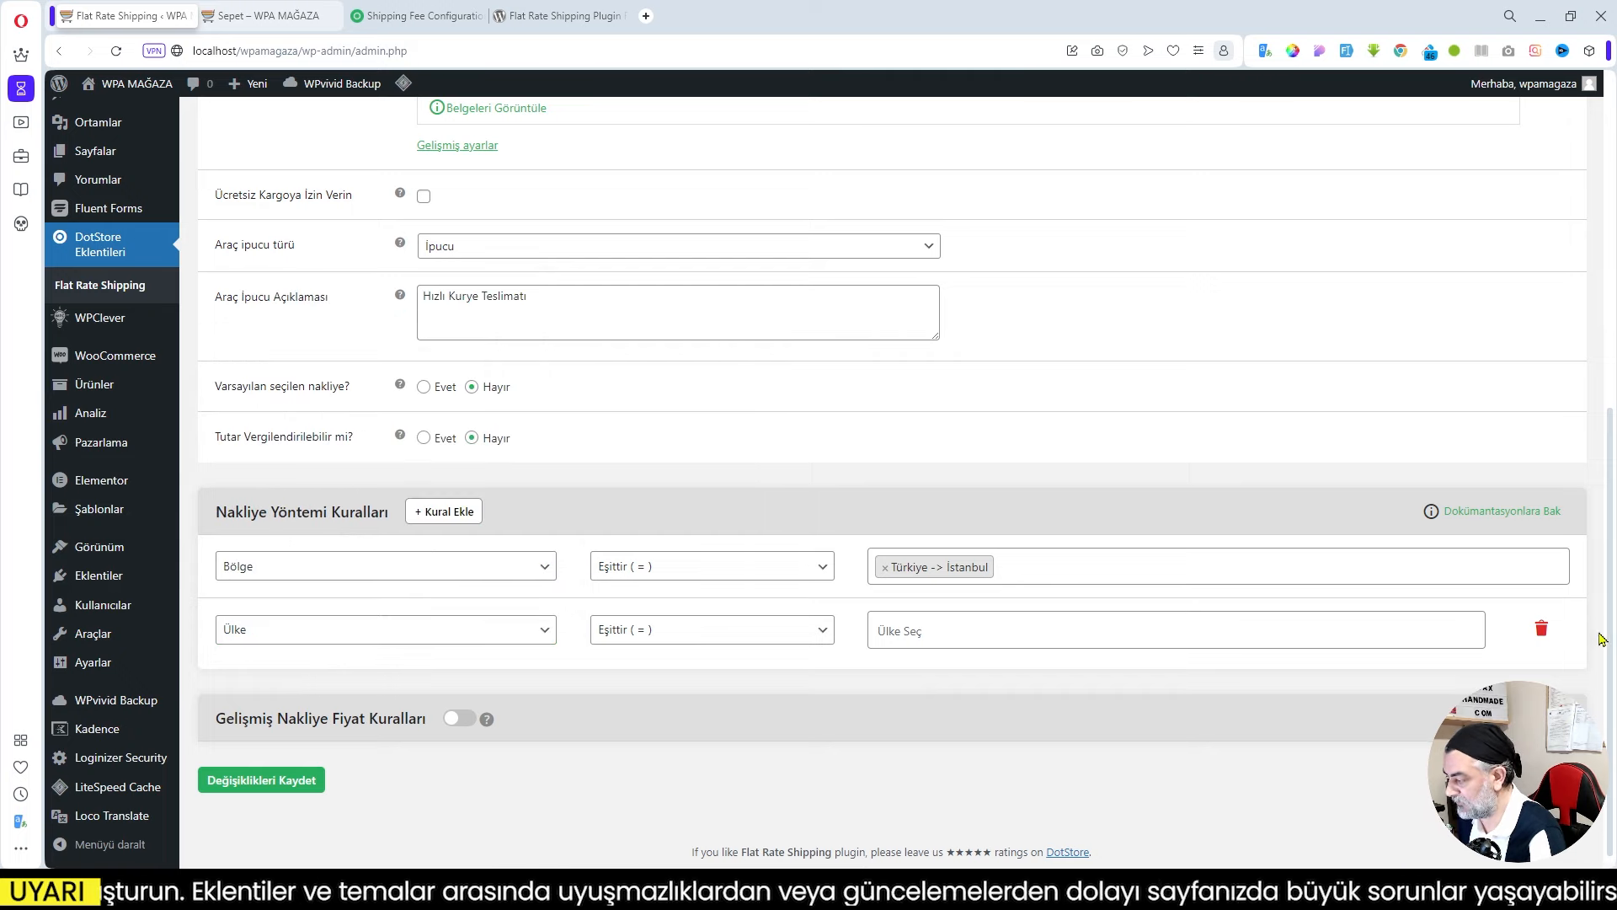
{"action": "left_click", "coordinate": [1542, 629]}
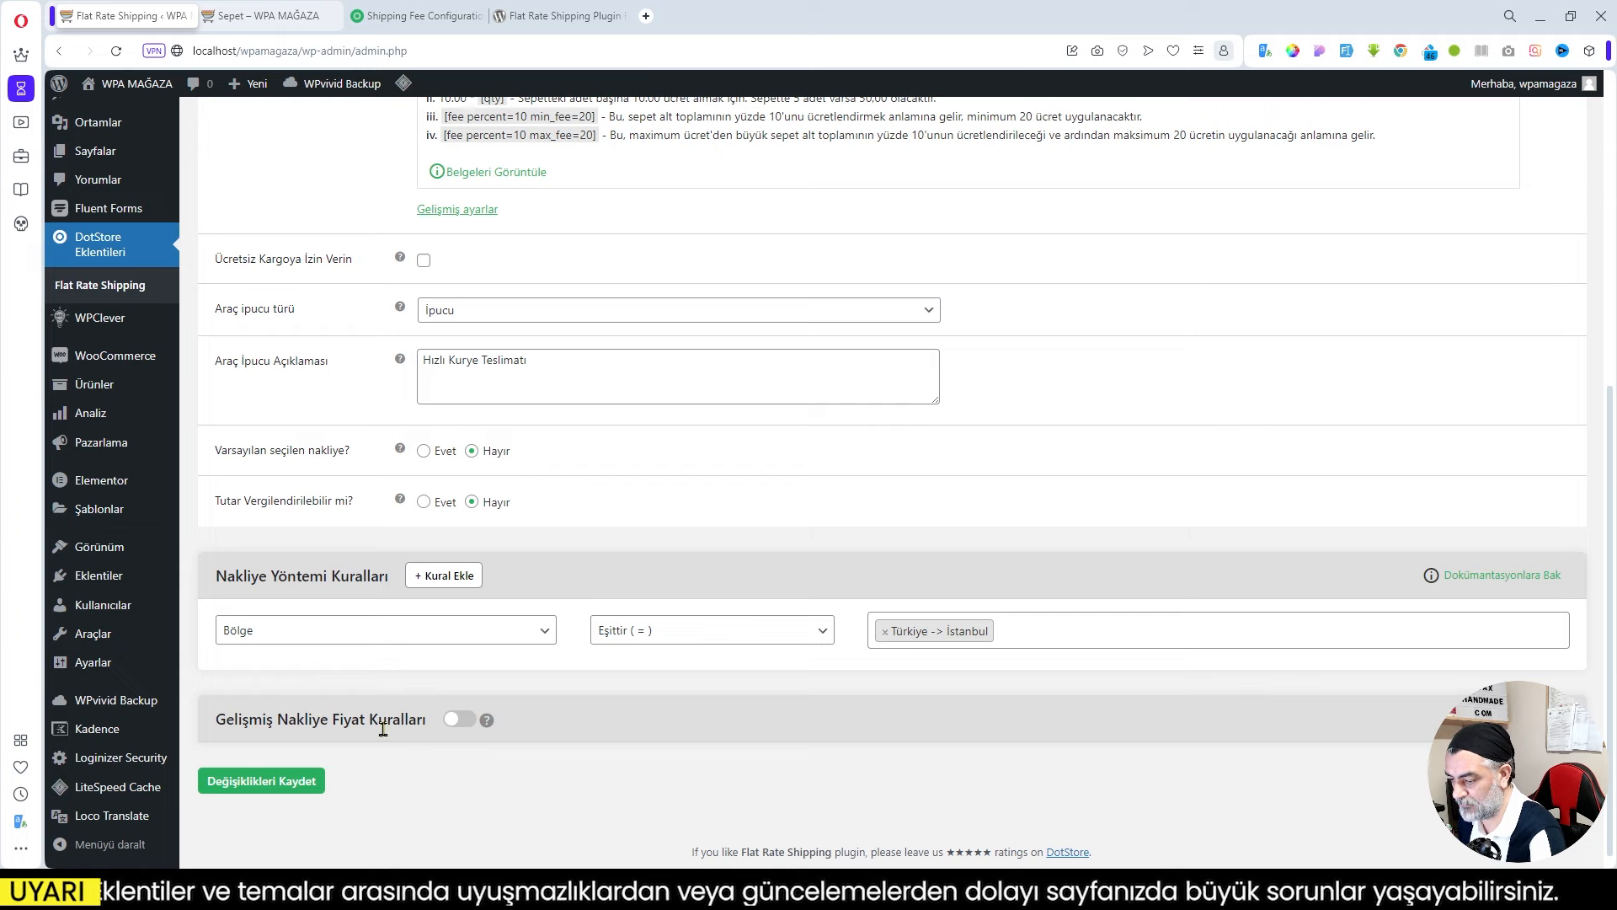
Turn on the advanced shipping price rules and examine blank rules for total cart weight and total cart subtotal.
{"action": "left_click", "coordinate": [460, 720]}
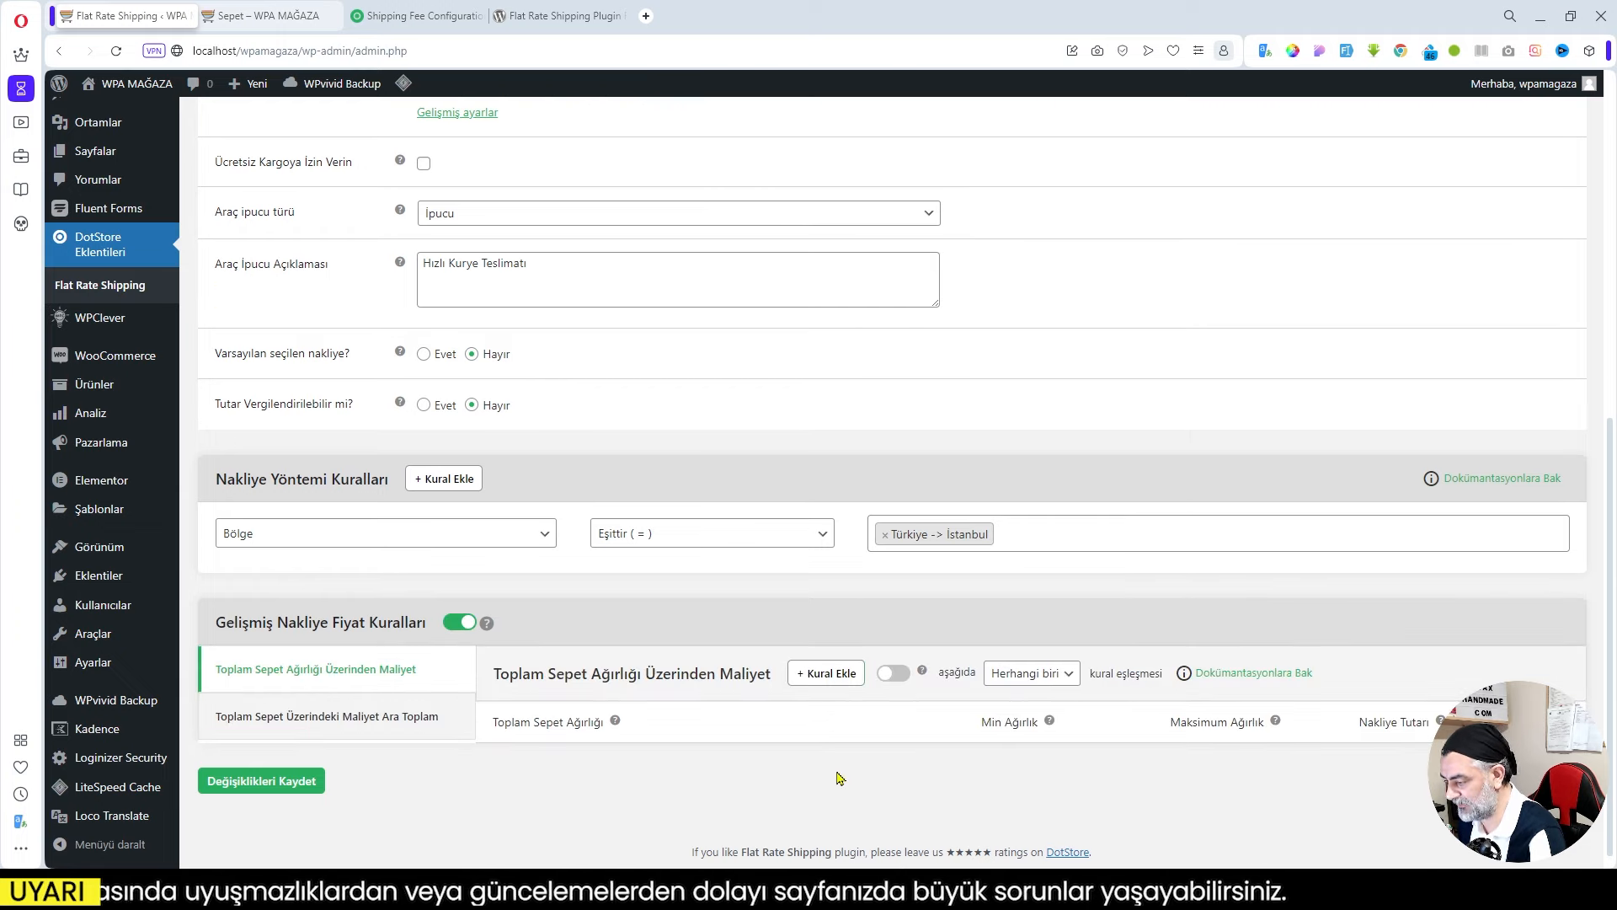
{"action": "left_click", "coordinate": [814, 673]}
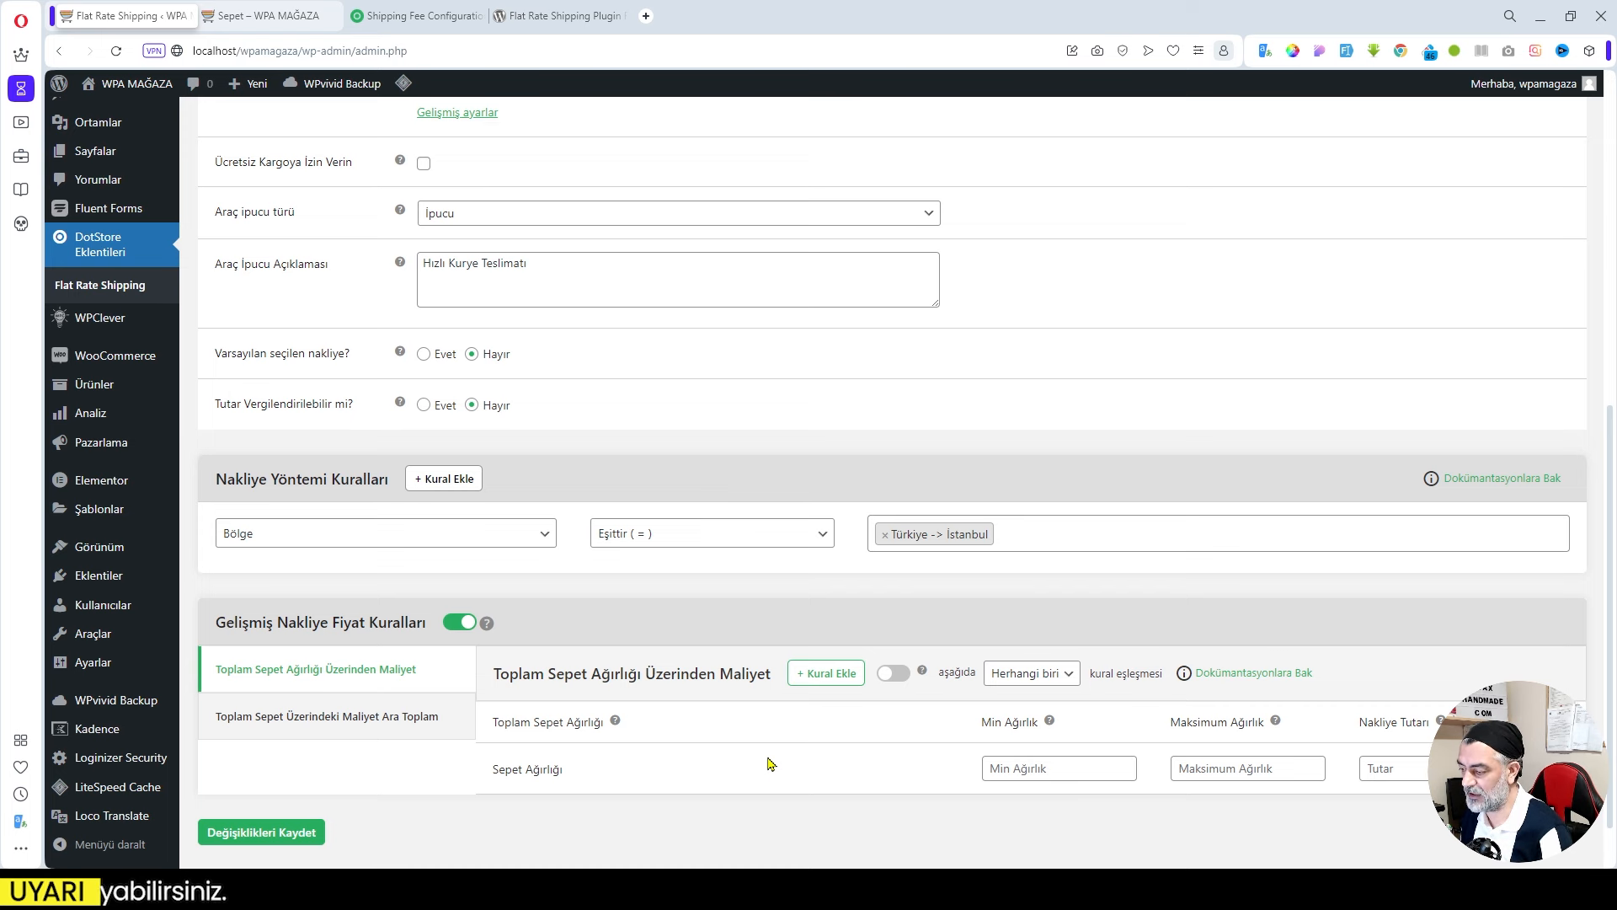
{"action": "left_click", "coordinate": [327, 716]}
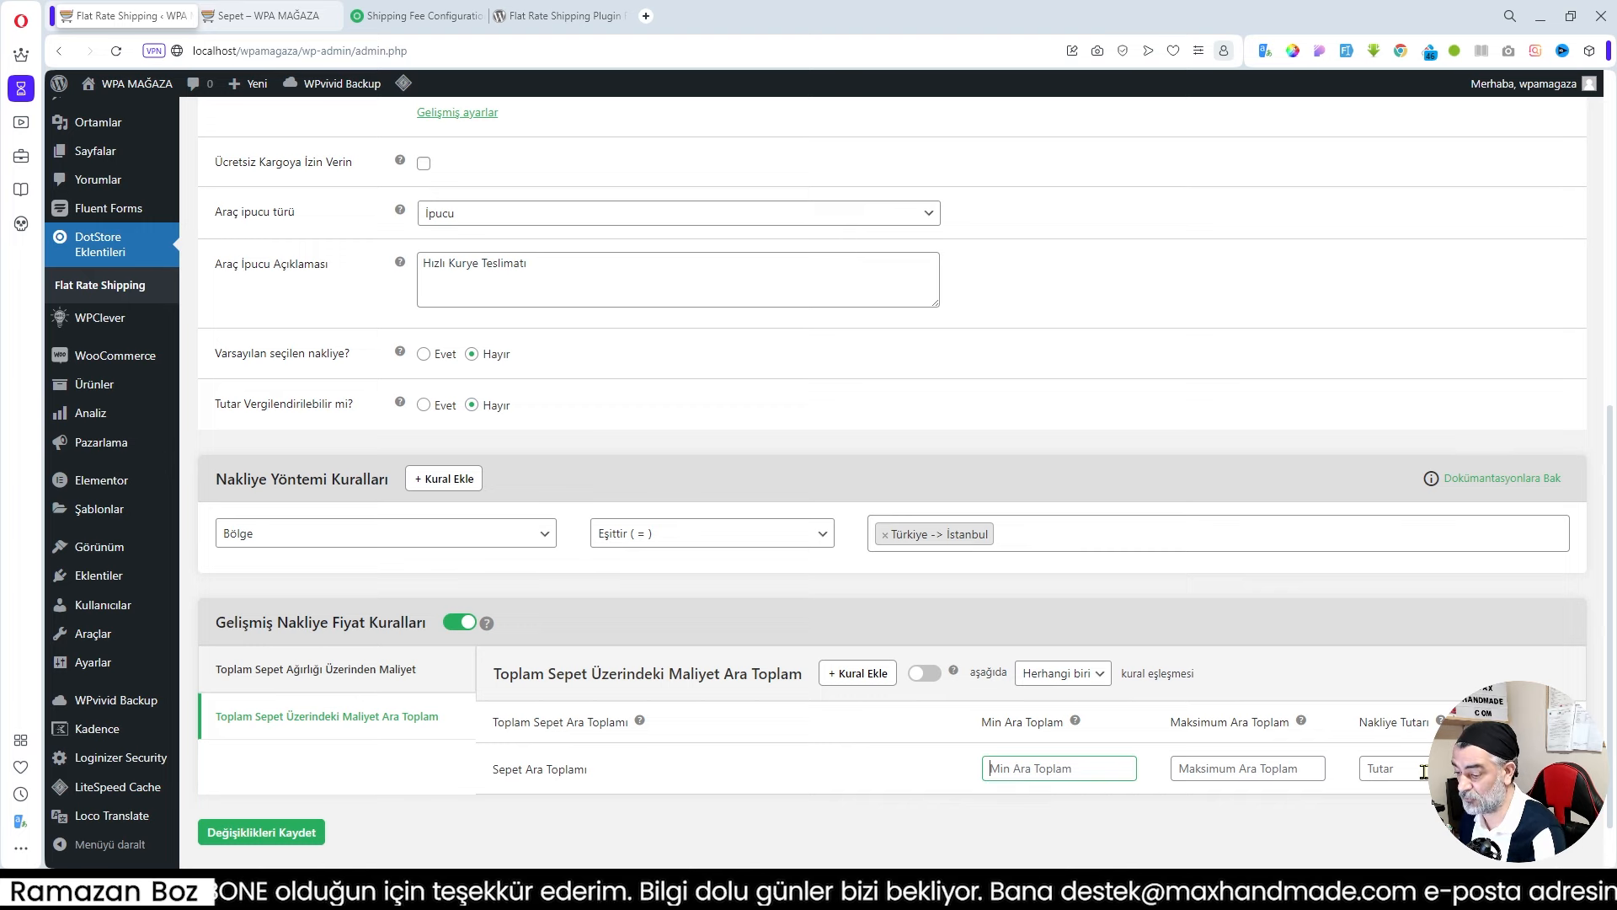
{"action": "left_click", "coordinate": [347, 710]}
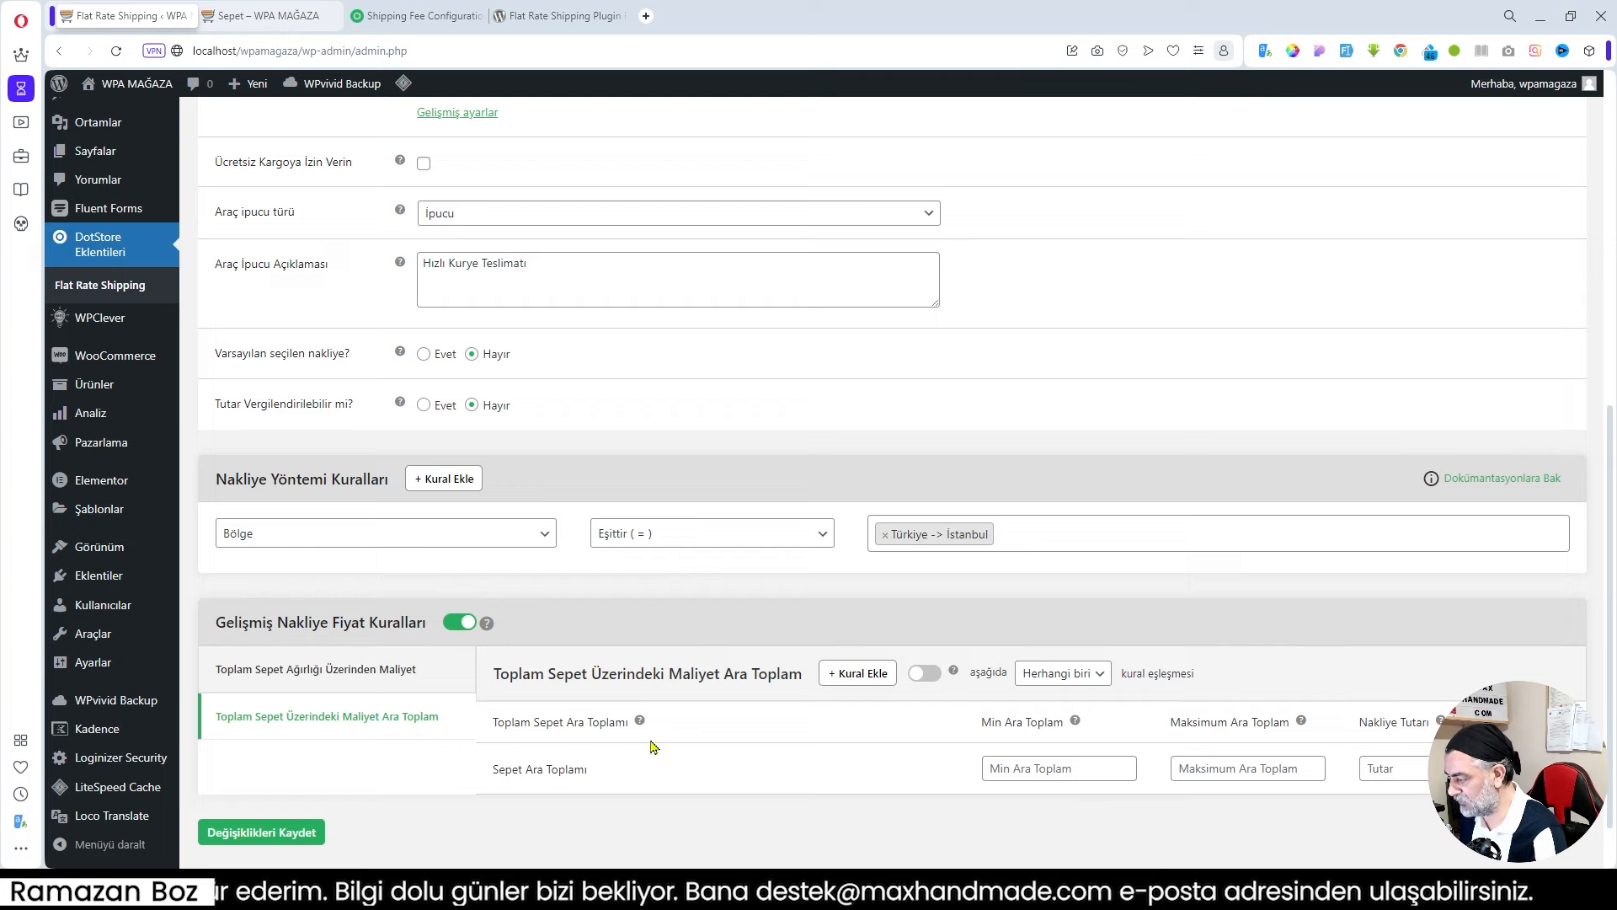
{"action": "scroll", "coordinate": [656, 748], "scroll_direction": "down", "scroll_amount": 1}
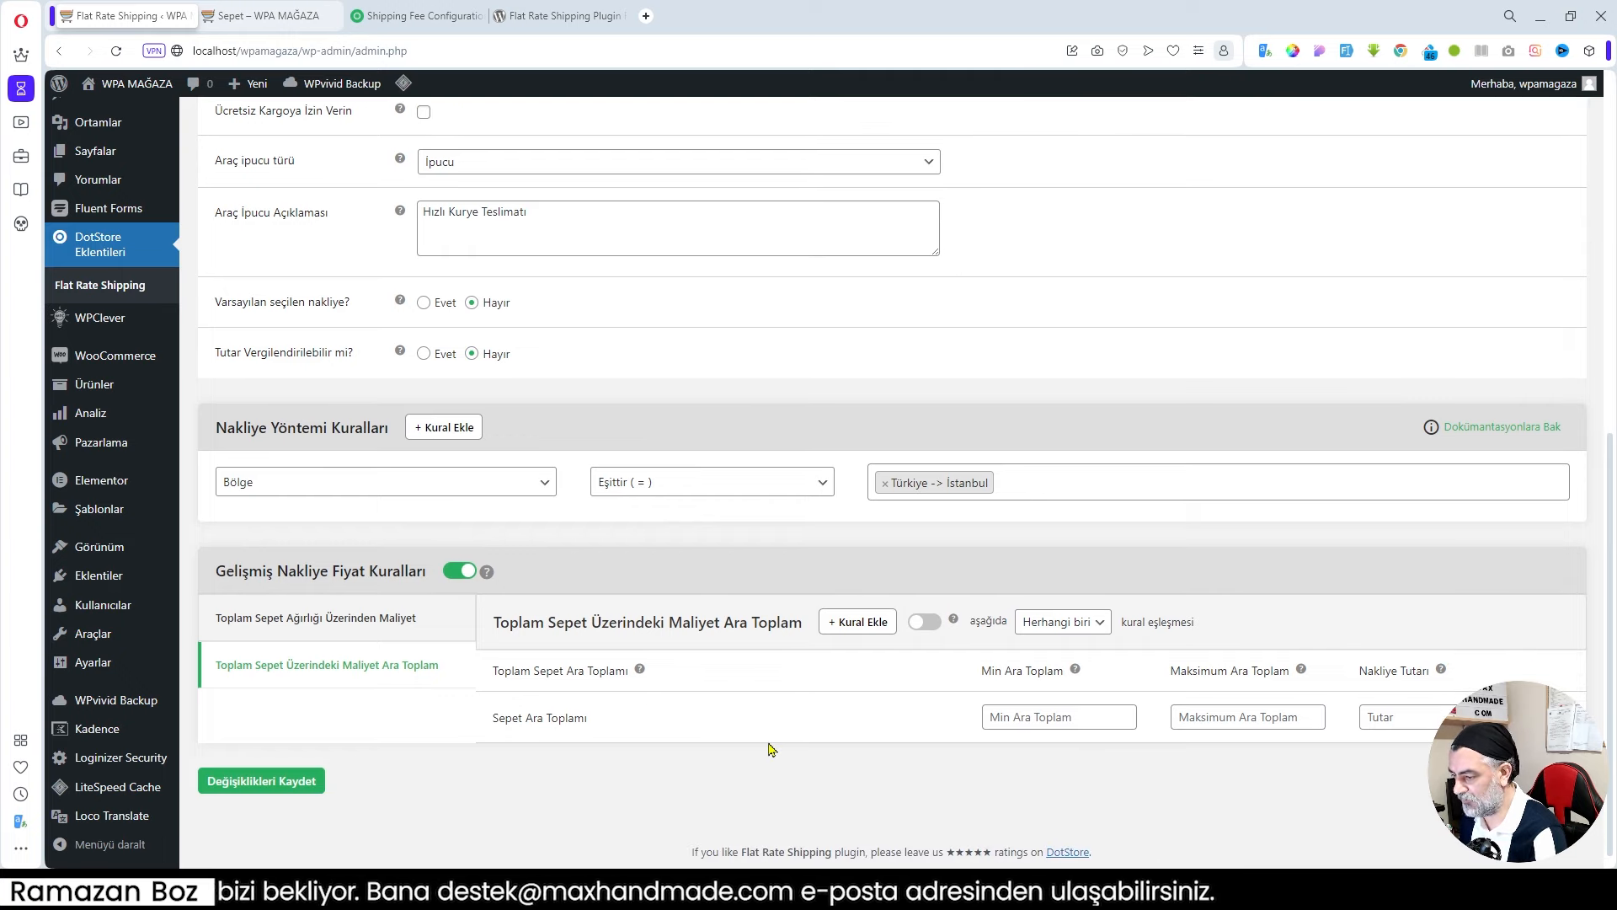
Check the shipping options offered in the cart and return to the courier method's settings.
{"action": "scroll", "coordinate": [770, 748], "scroll_direction": "up", "scroll_amount": 8}
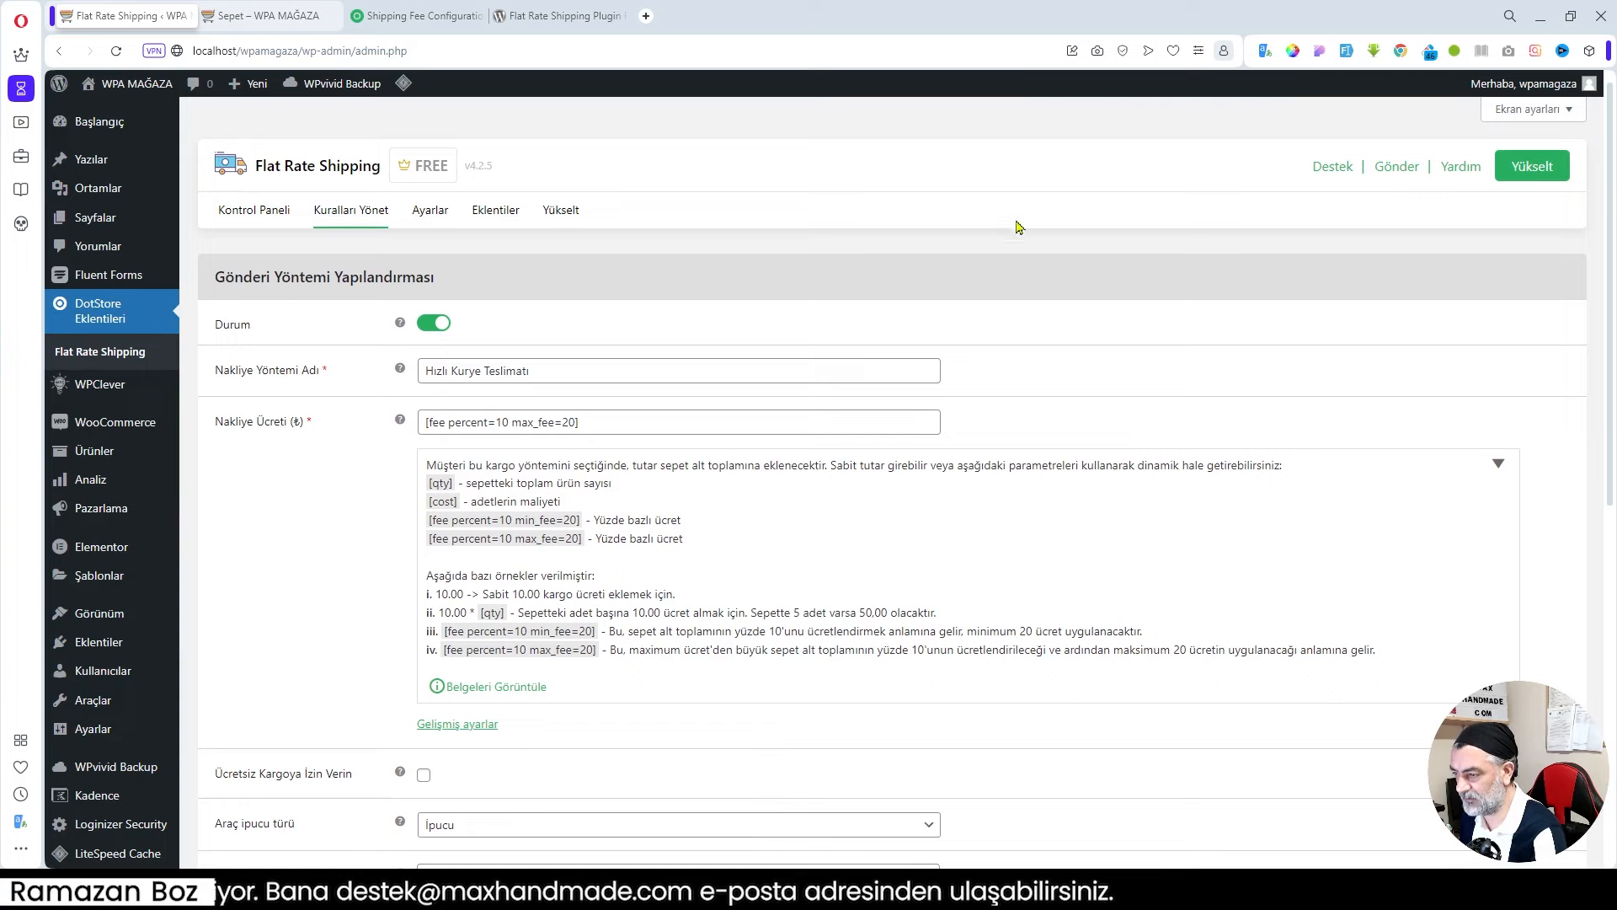
{"action": "left_click", "coordinate": [247, 16]}
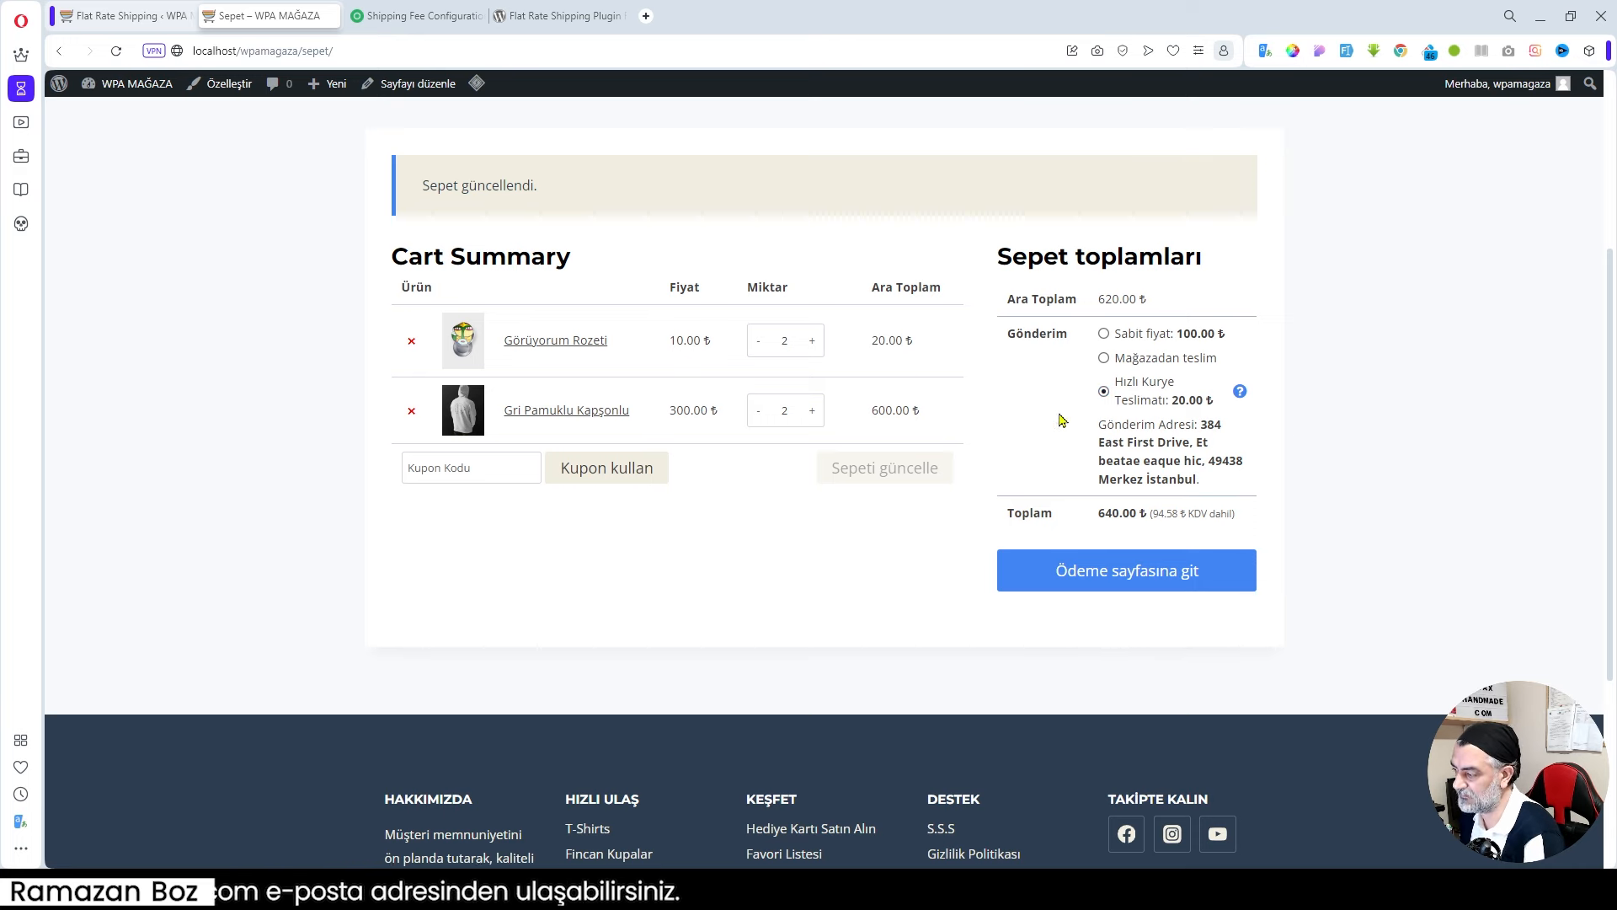
{"action": "left_click", "coordinate": [127, 17]}
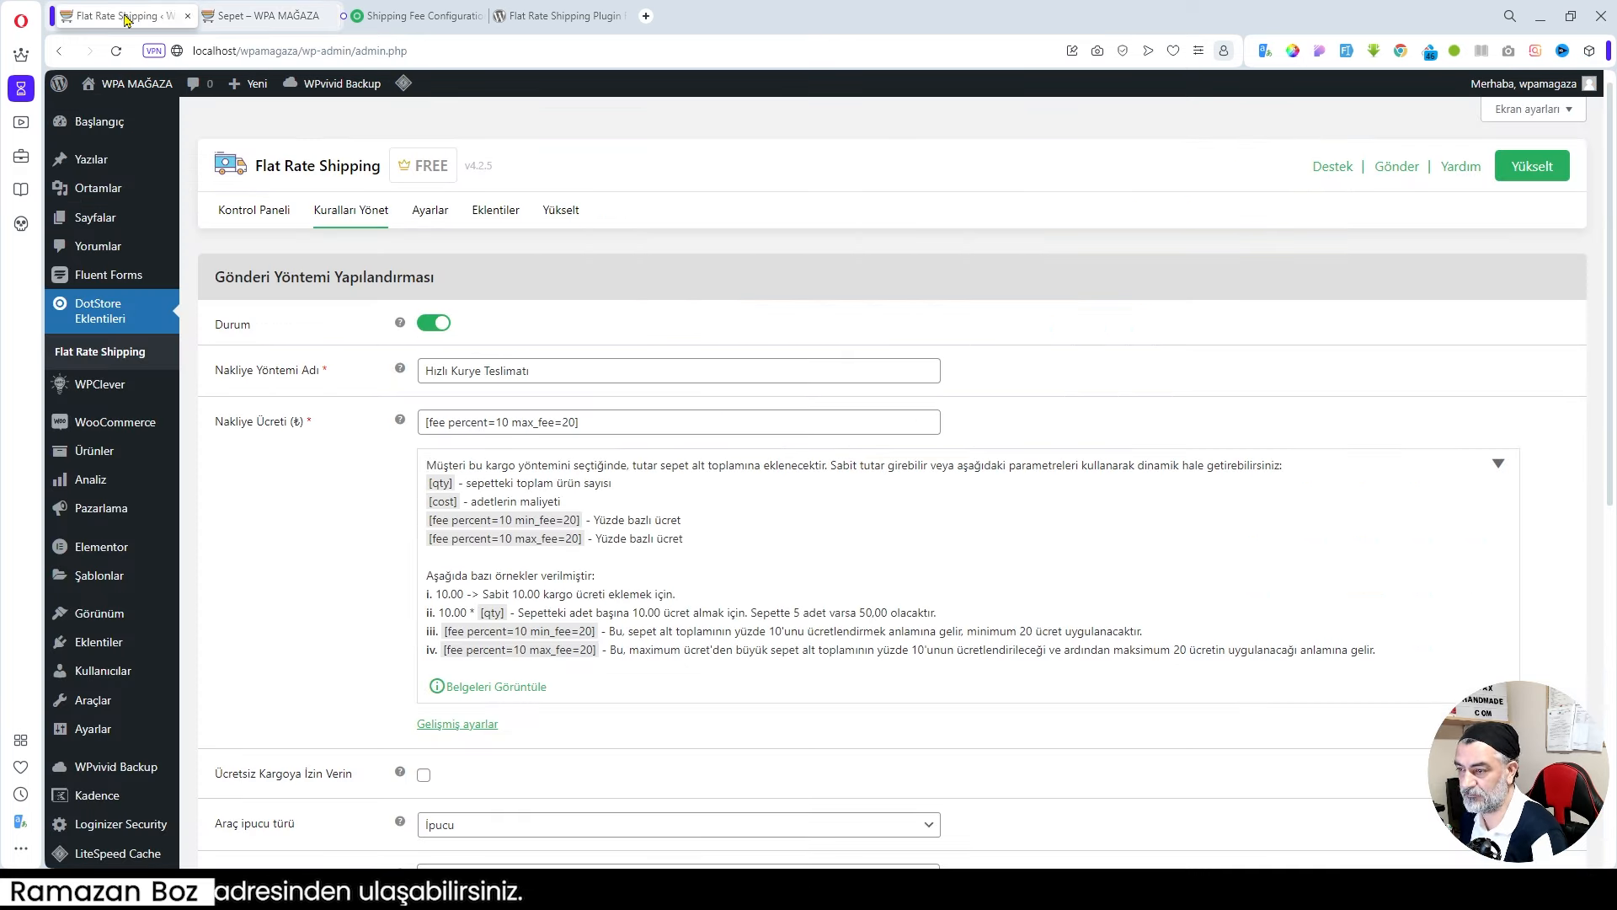
Add a new shipping method named "Almanya Özel Gönderim" with a shipping charge of 1500.
{"action": "left_click", "coordinate": [353, 216]}
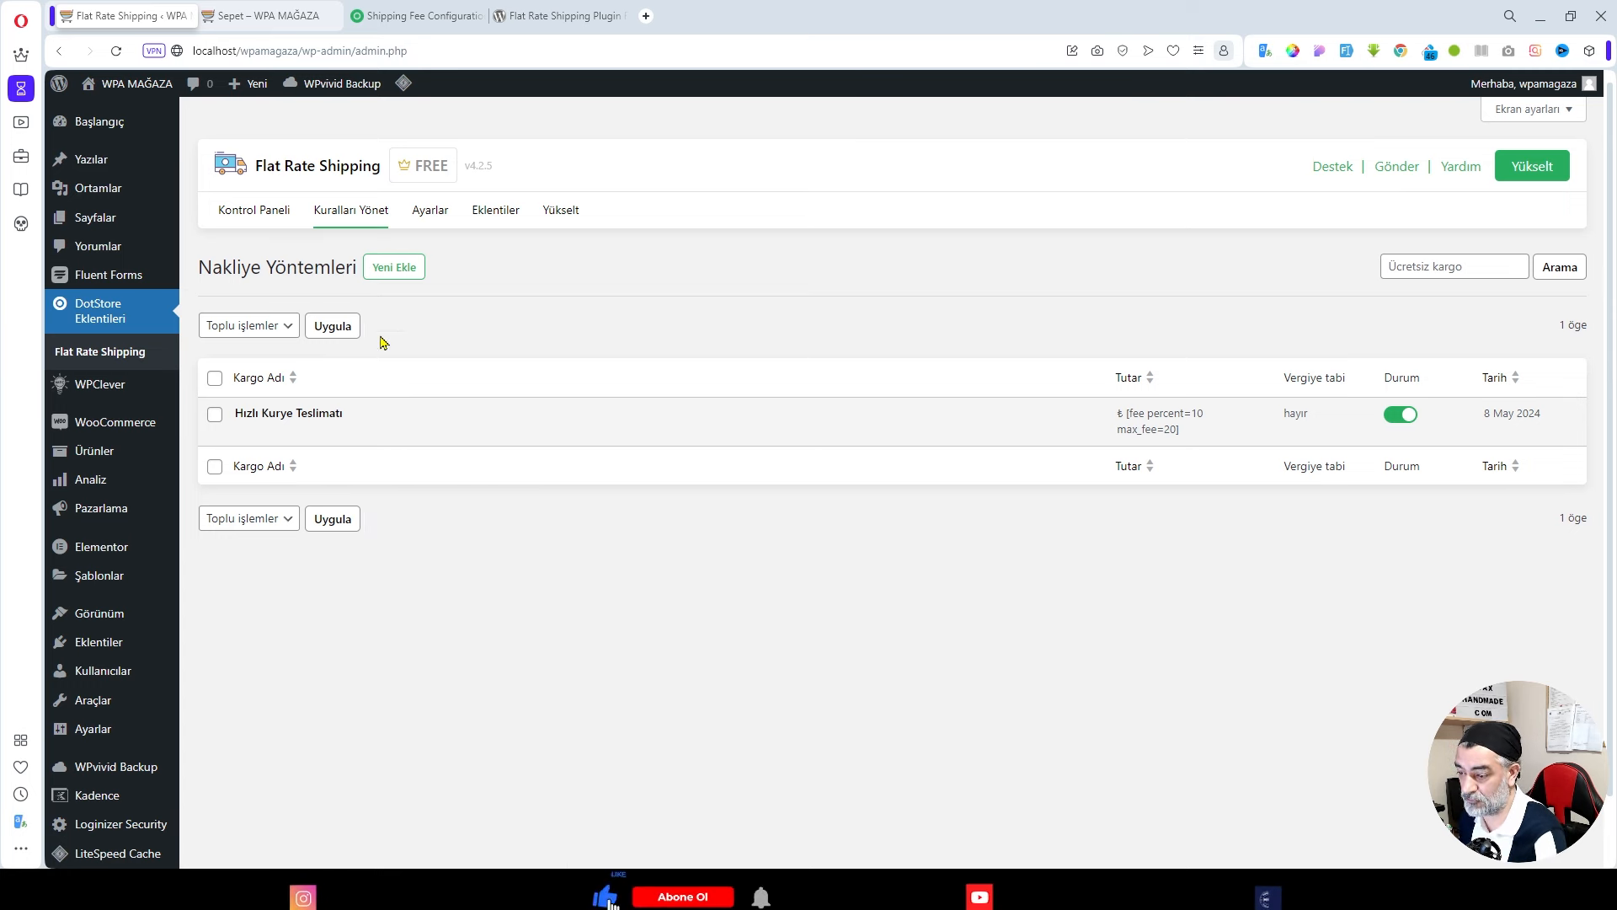
{"action": "left_click", "coordinate": [388, 269]}
{"action": "left_click", "coordinate": [509, 371]}
{"action": "type", "text": "Almanya Özel Gönderim"}
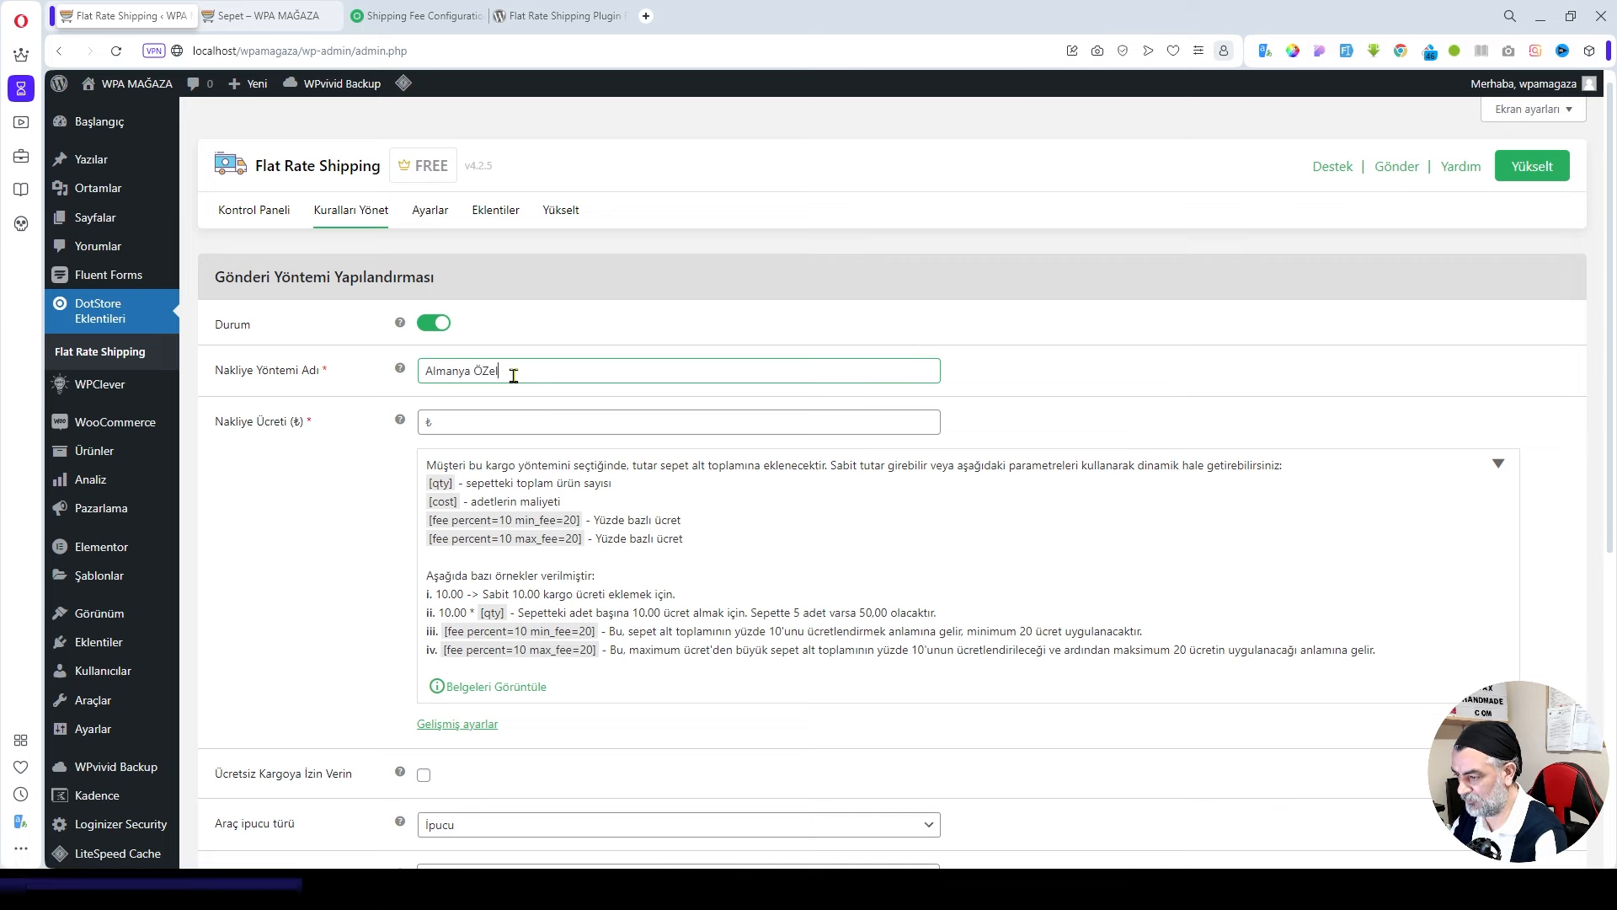
{"action": "left_click", "coordinate": [512, 430]}
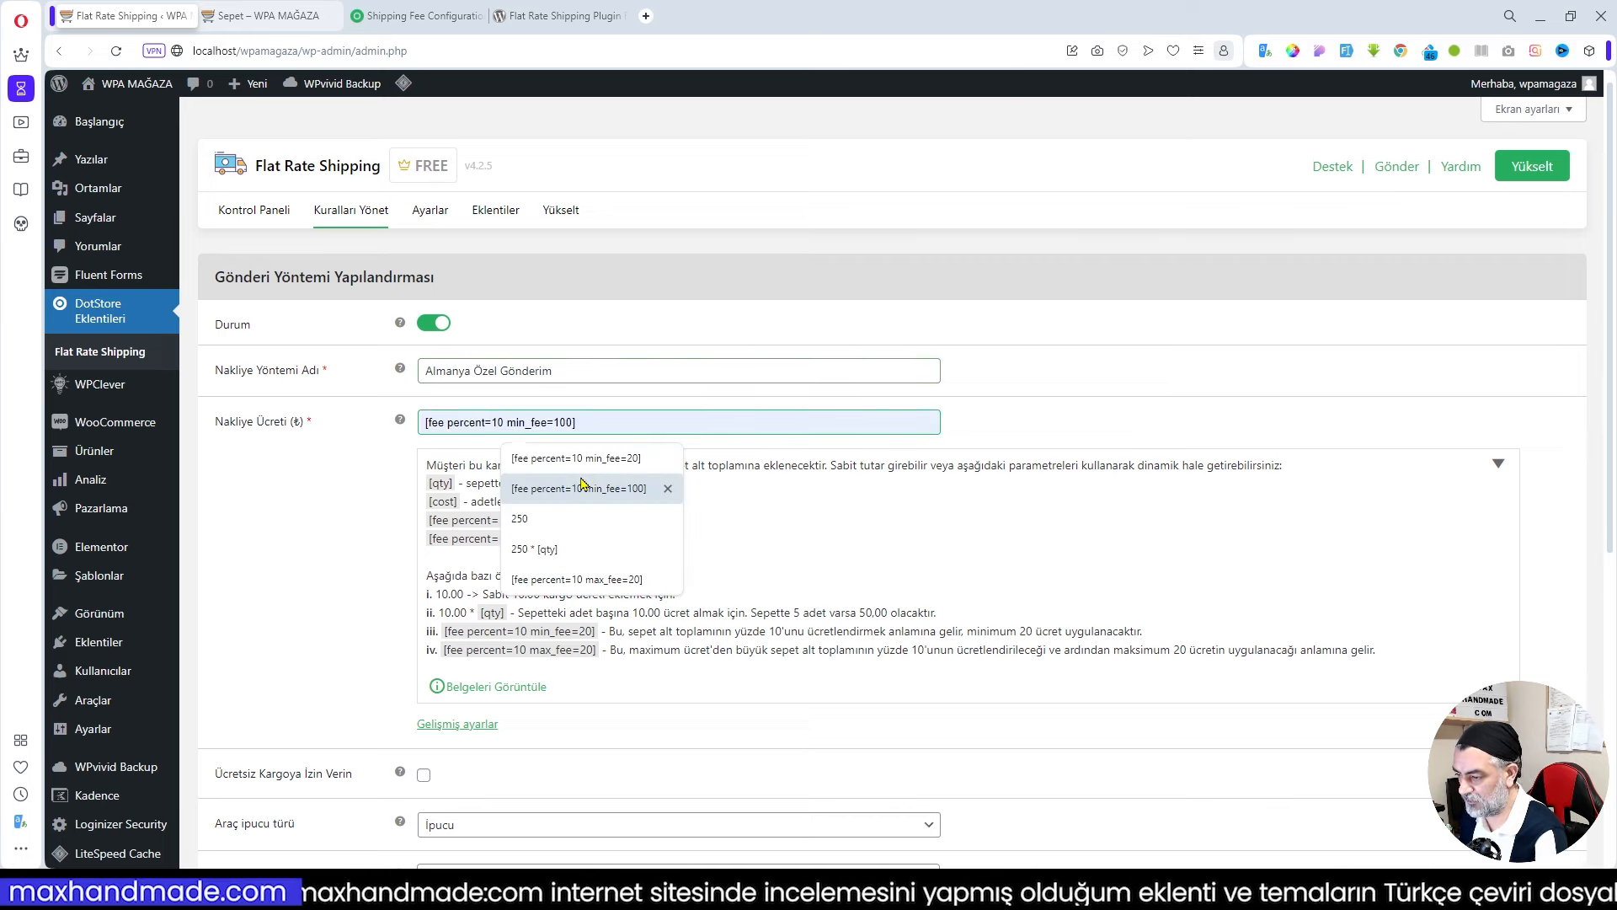
{"action": "type", "text": "1500"}
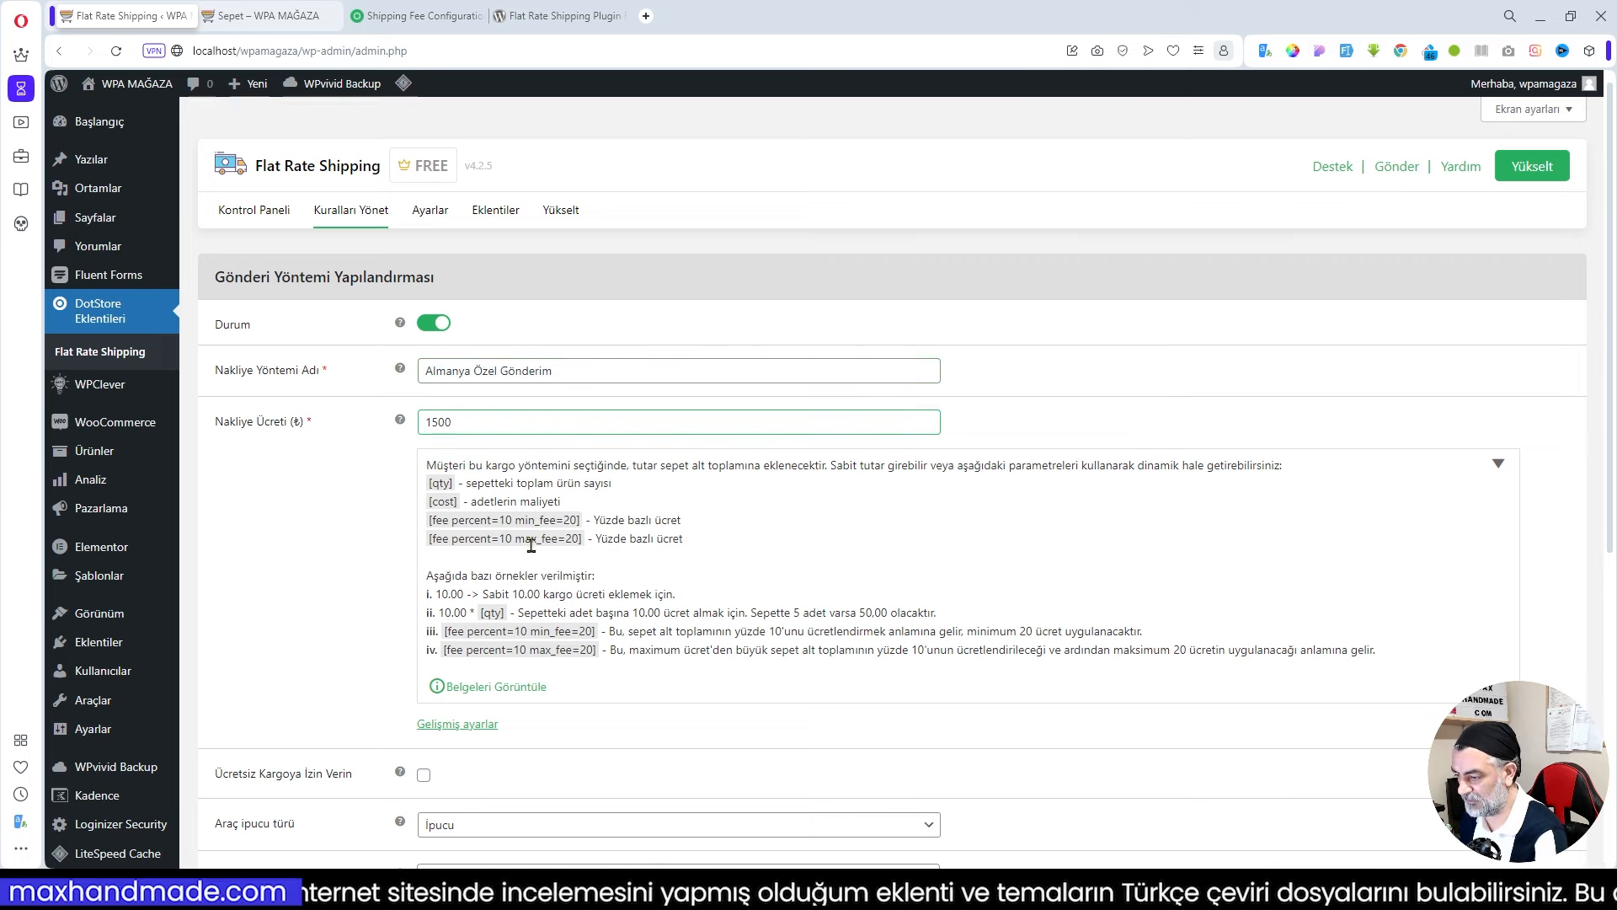
{"action": "left_click", "coordinate": [329, 604]}
Copy the method name "Almanya Özel Gönderim" into the tooltip description.
{"action": "scroll", "coordinate": [330, 604], "scroll_direction": "down", "scroll_amount": 3}
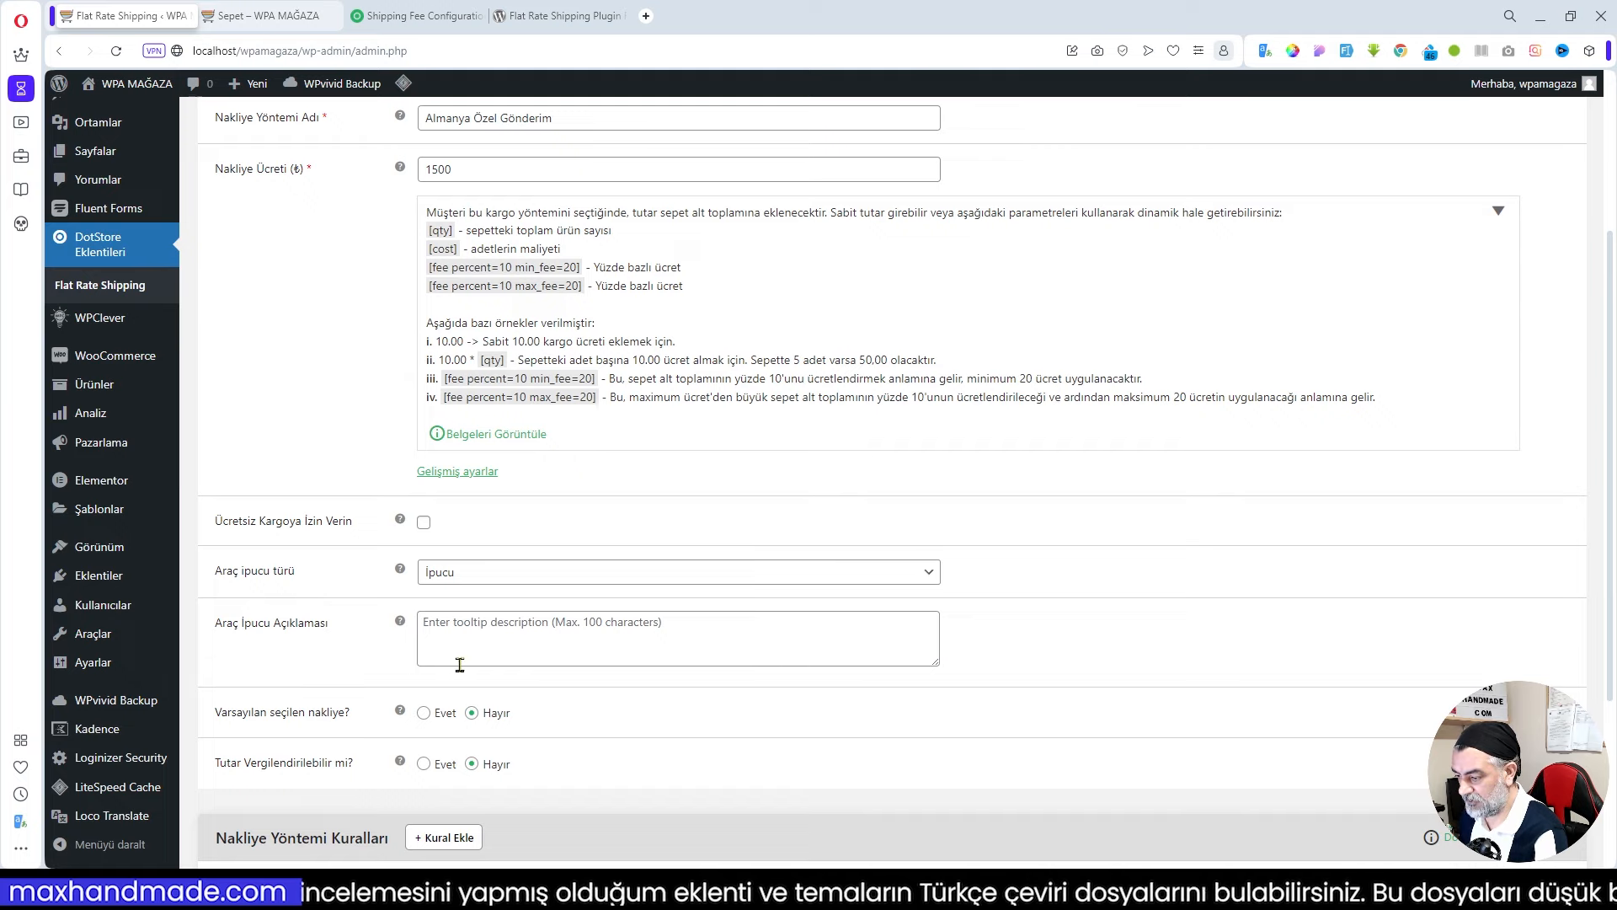
{"action": "scroll", "coordinate": [556, 325], "scroll_direction": "up", "scroll_amount": 3}
{"action": "left_click_drag", "start_coordinate": [566, 371], "coordinate": [396, 375]}
{"action": "key", "text": "ctrl+c"}
{"action": "scroll", "coordinate": [640, 590], "scroll_direction": "down", "scroll_amount": 5}
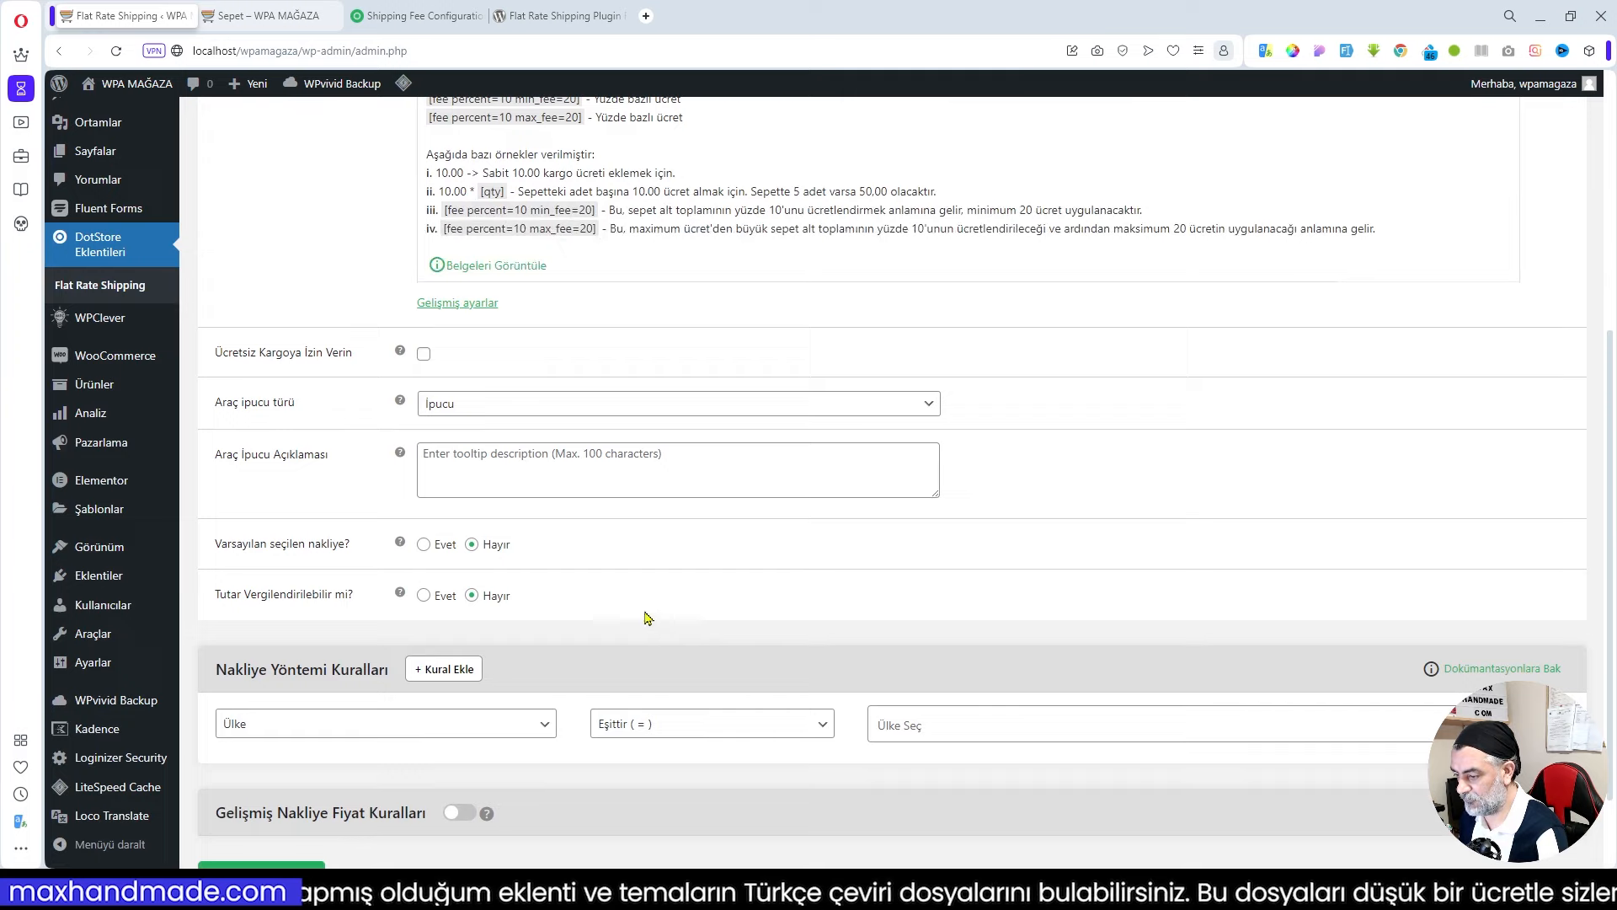
{"action": "left_click", "coordinate": [503, 465]}
{"action": "key", "text": "ctrl+v"}
{"action": "scroll", "coordinate": [724, 472], "scroll_direction": "down", "scroll_amount": 1}
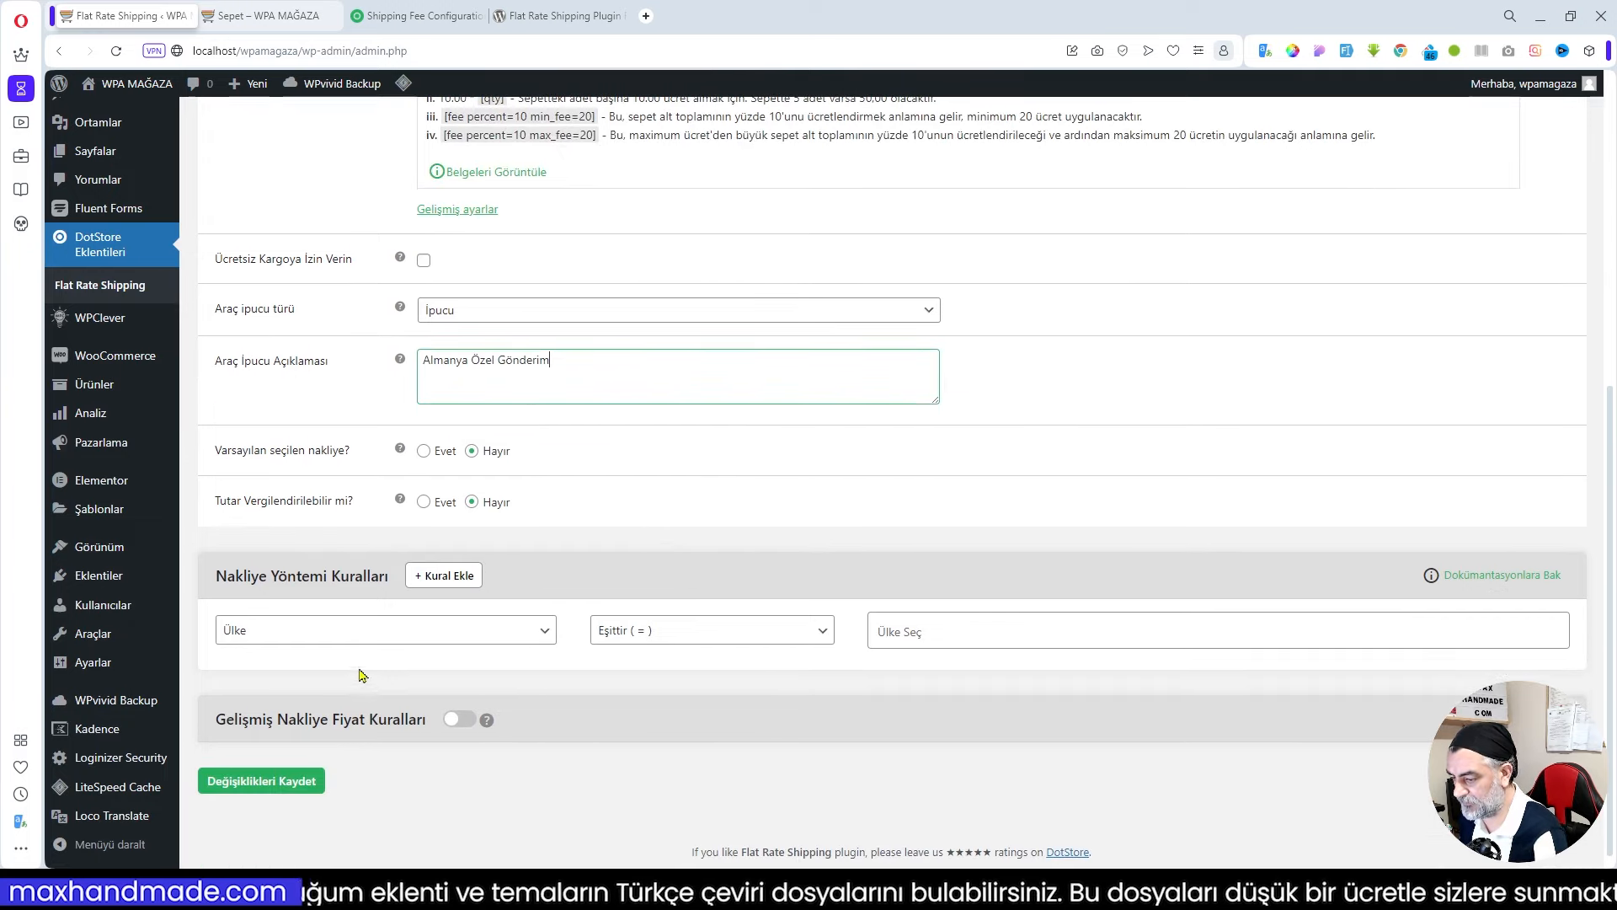
Set the method's country rule to equal Almanya and save the shipping method.
{"action": "left_click", "coordinate": [912, 634]}
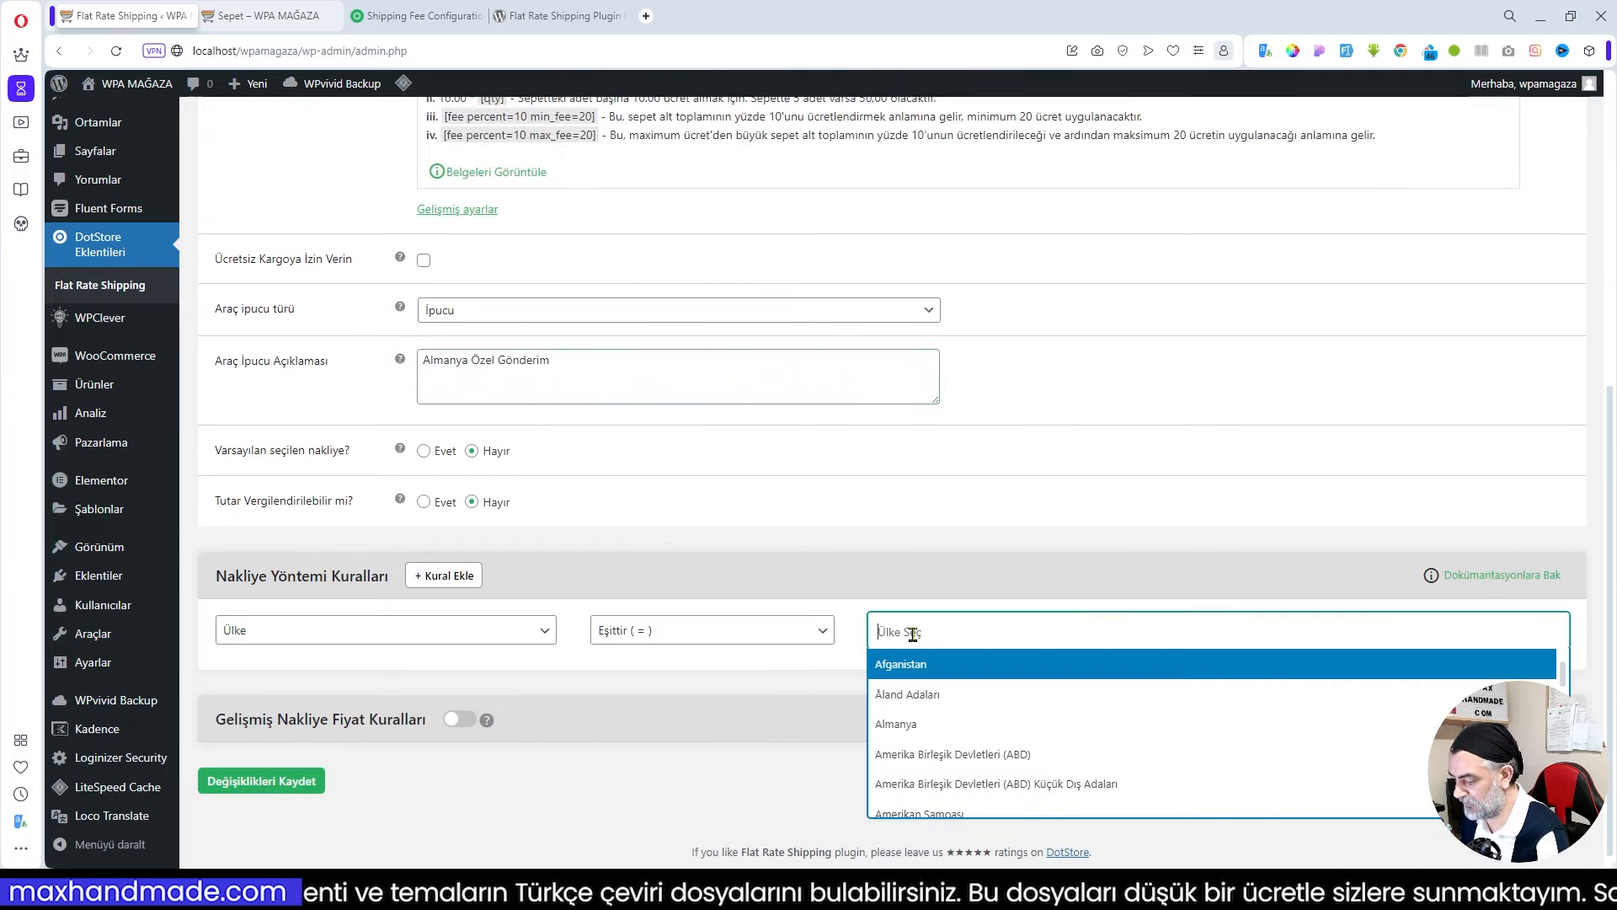
{"action": "type", "text": "almanya"}
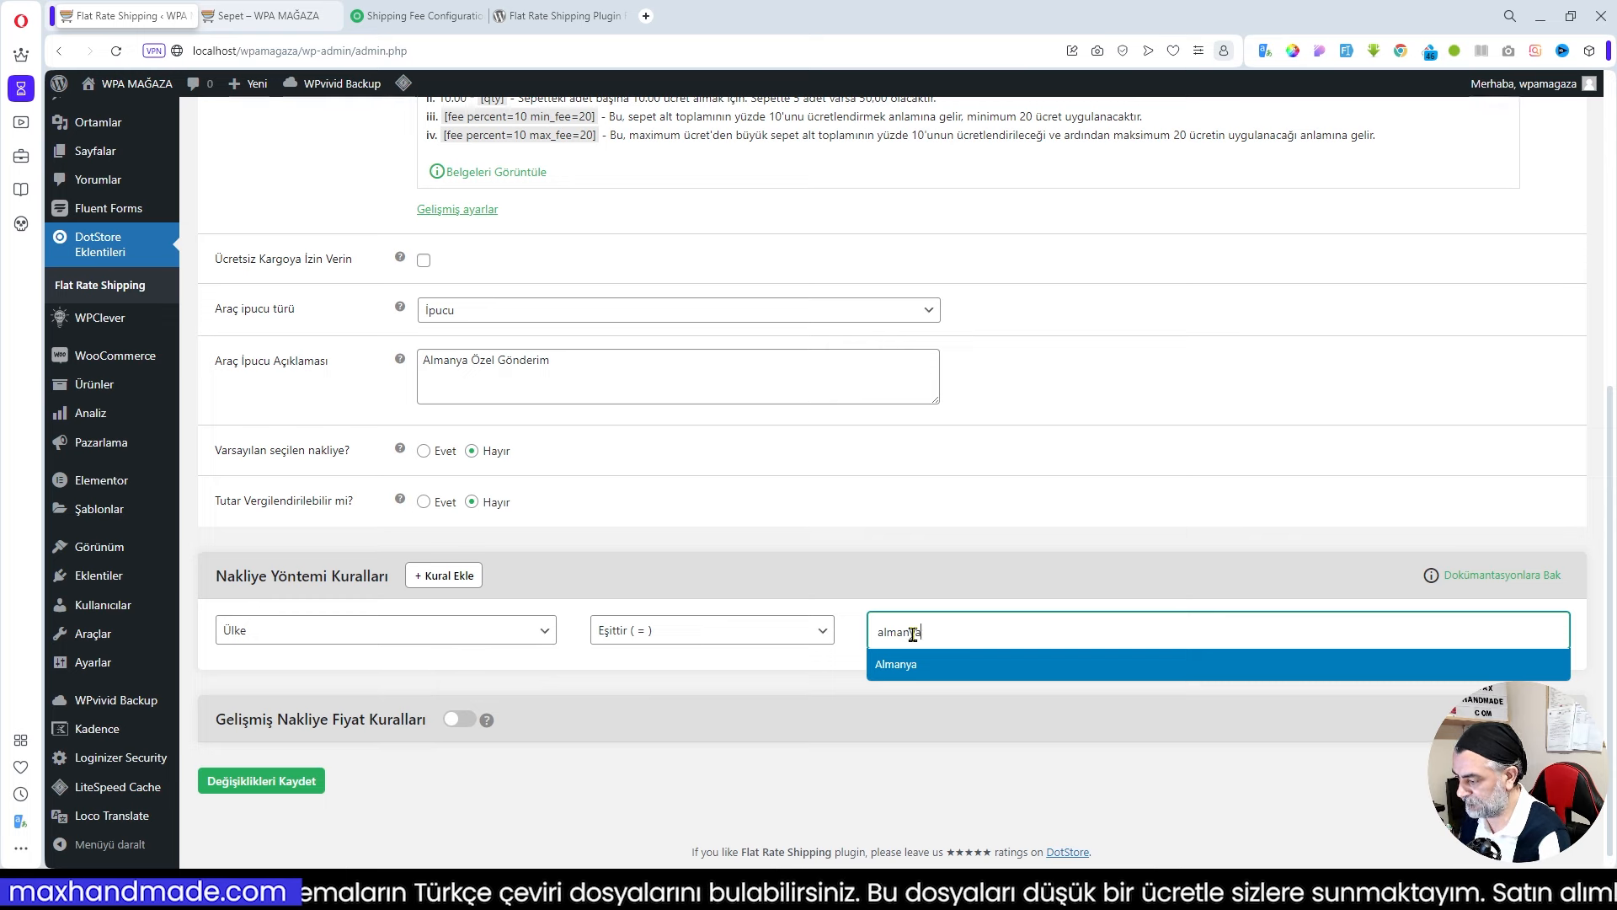
{"action": "left_click", "coordinate": [921, 665]}
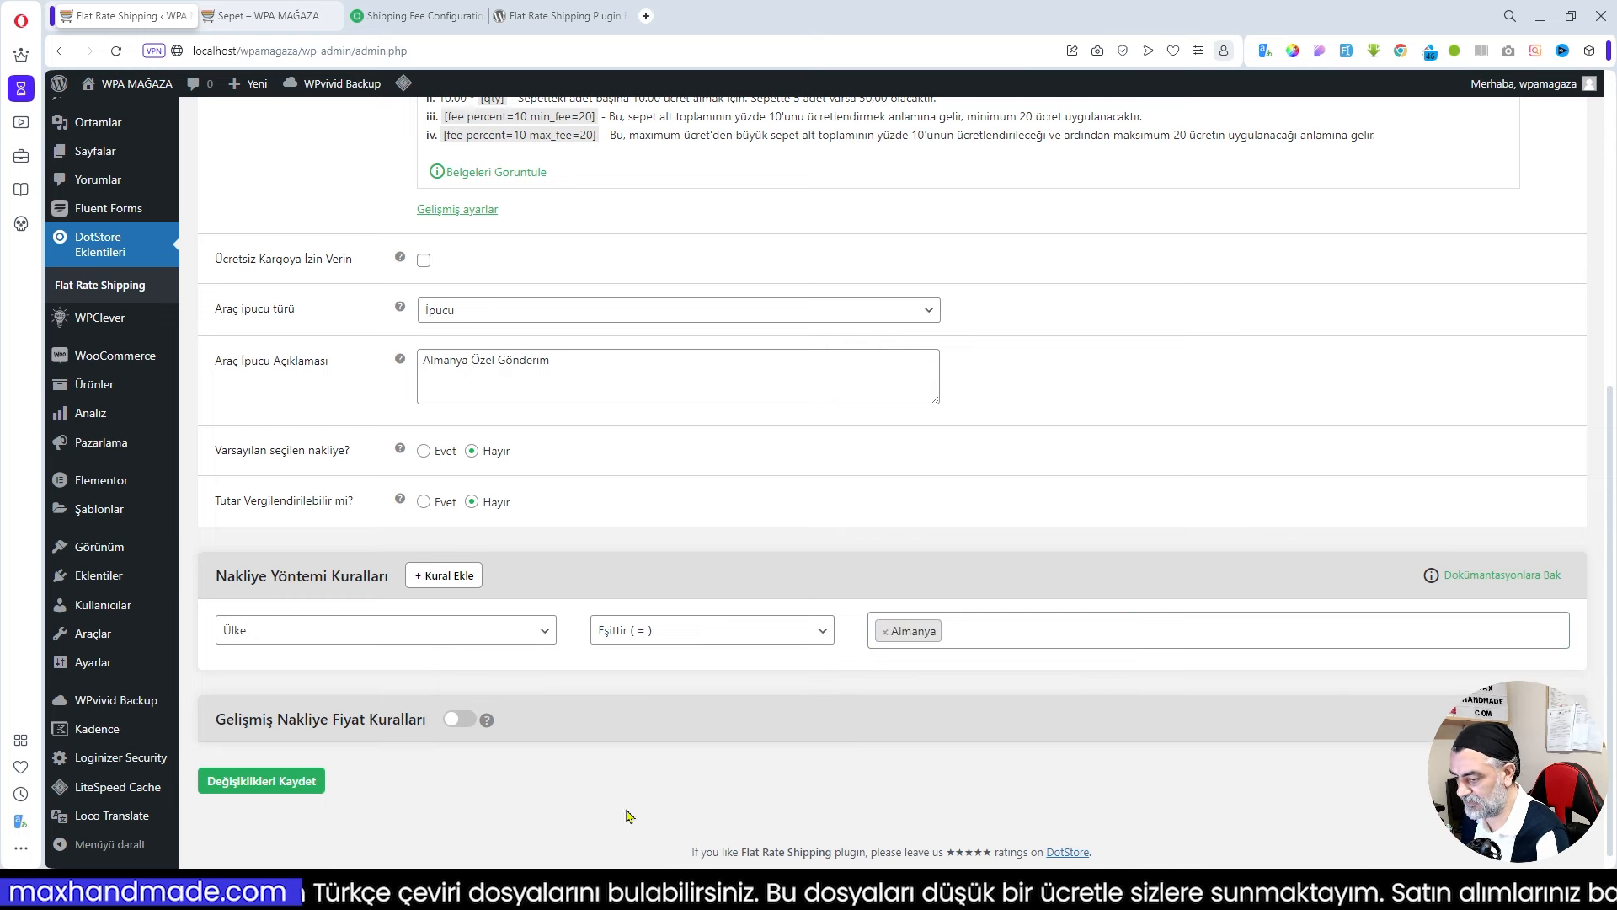
{"action": "left_click", "coordinate": [284, 785]}
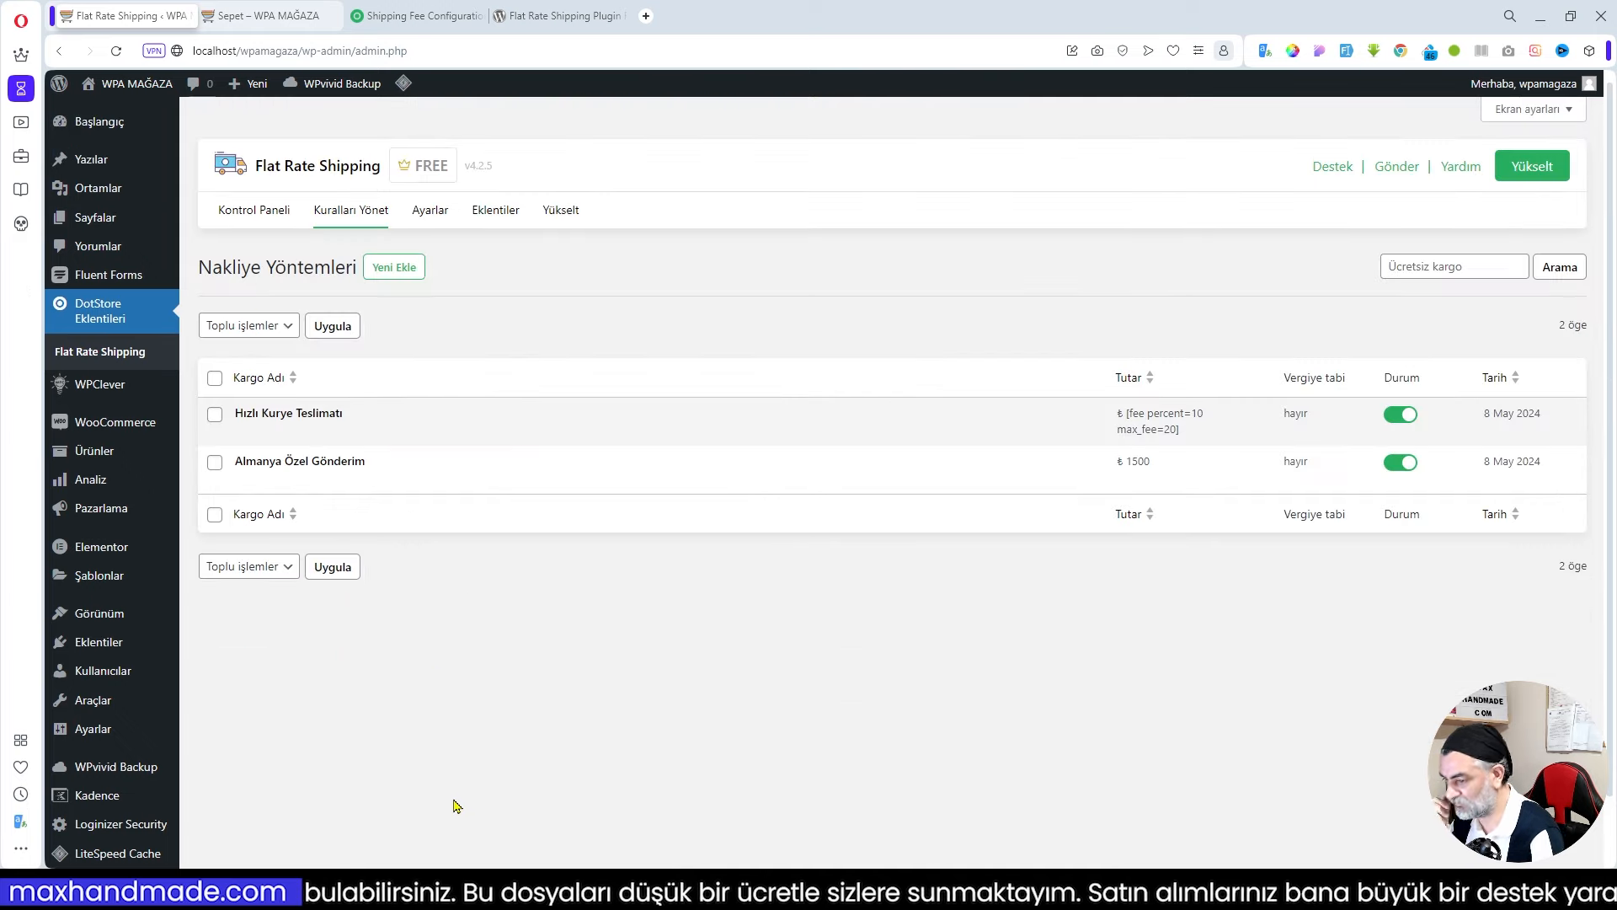
Return to the cart, reload it, and proceed to the checkout page's billing details.
{"action": "left_click", "coordinate": [254, 16]}
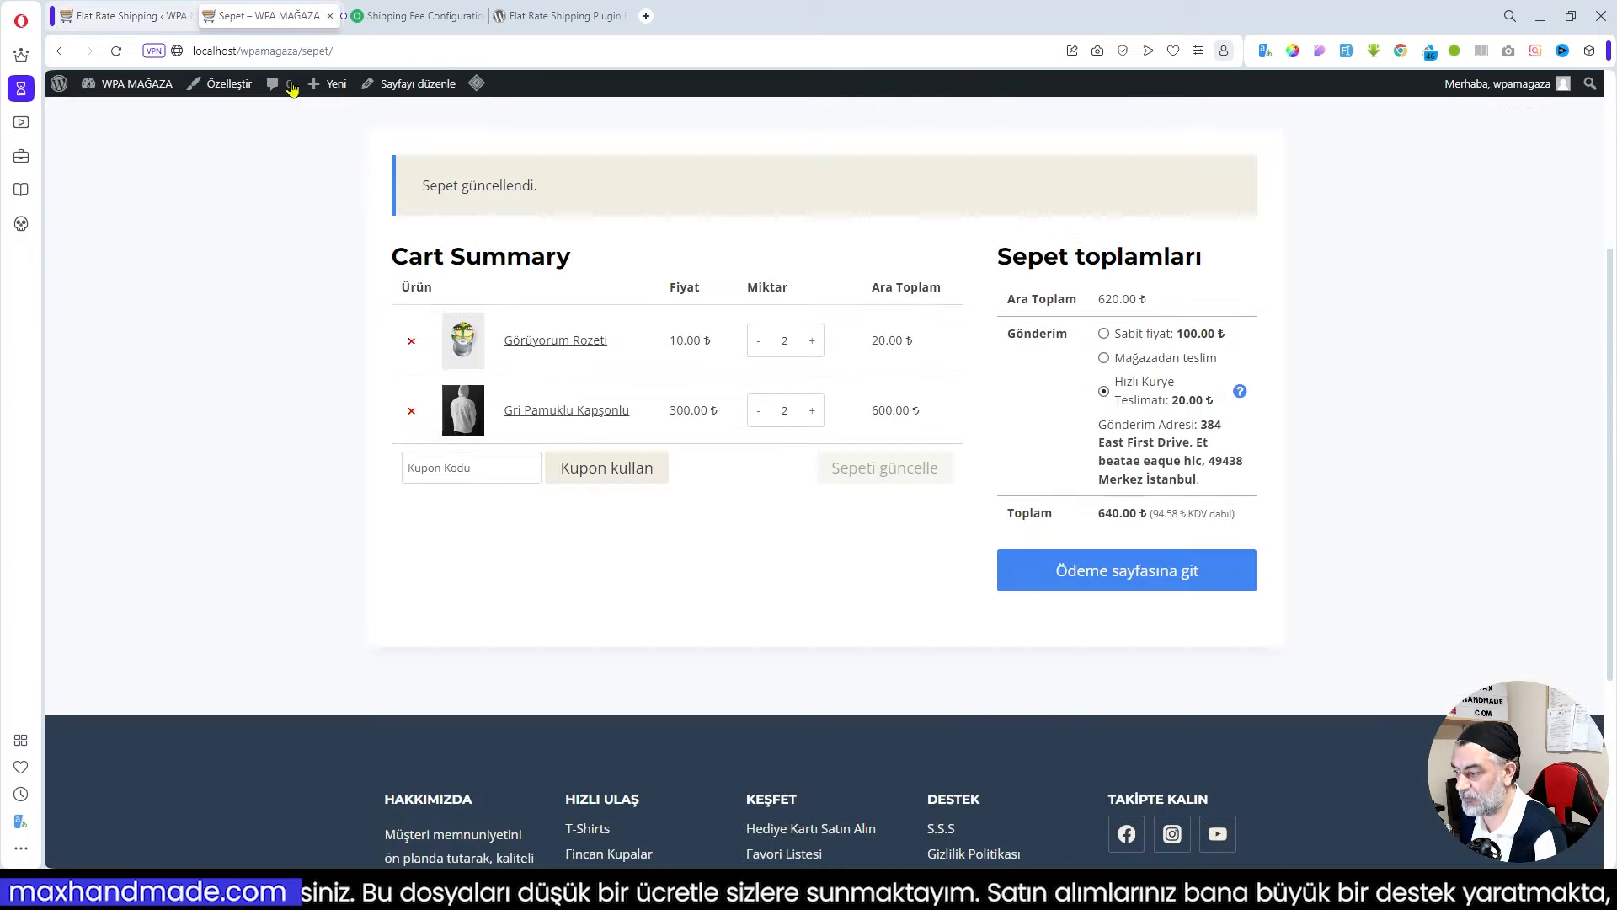
{"action": "key", "text": "F5"}
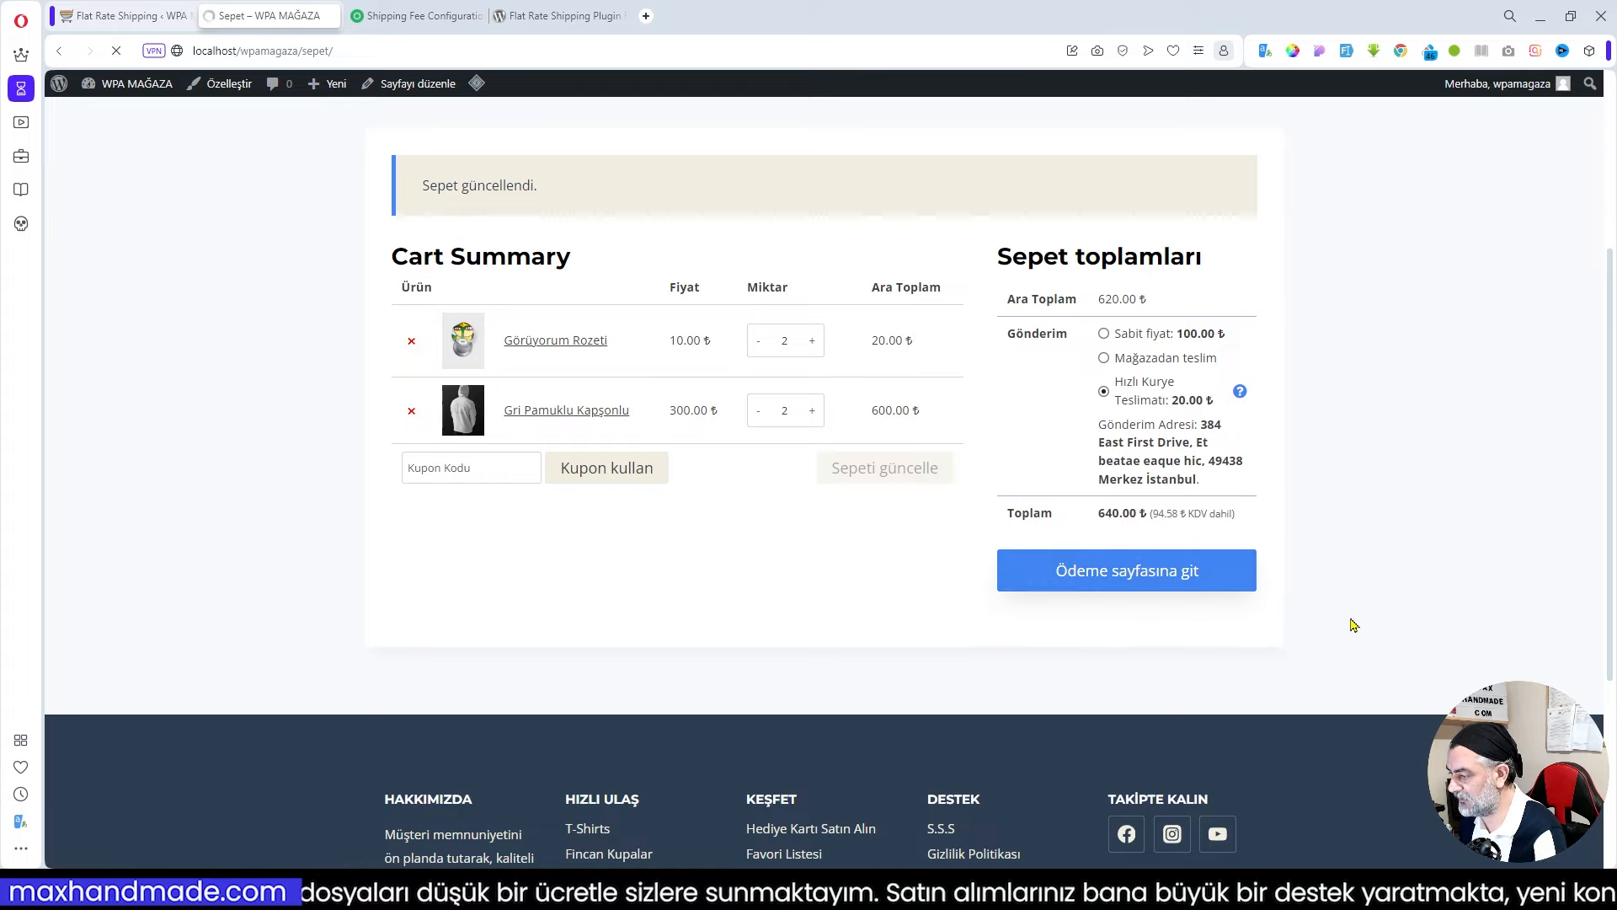
{"action": "scroll", "coordinate": [838, 665], "scroll_direction": "down", "scroll_amount": 5}
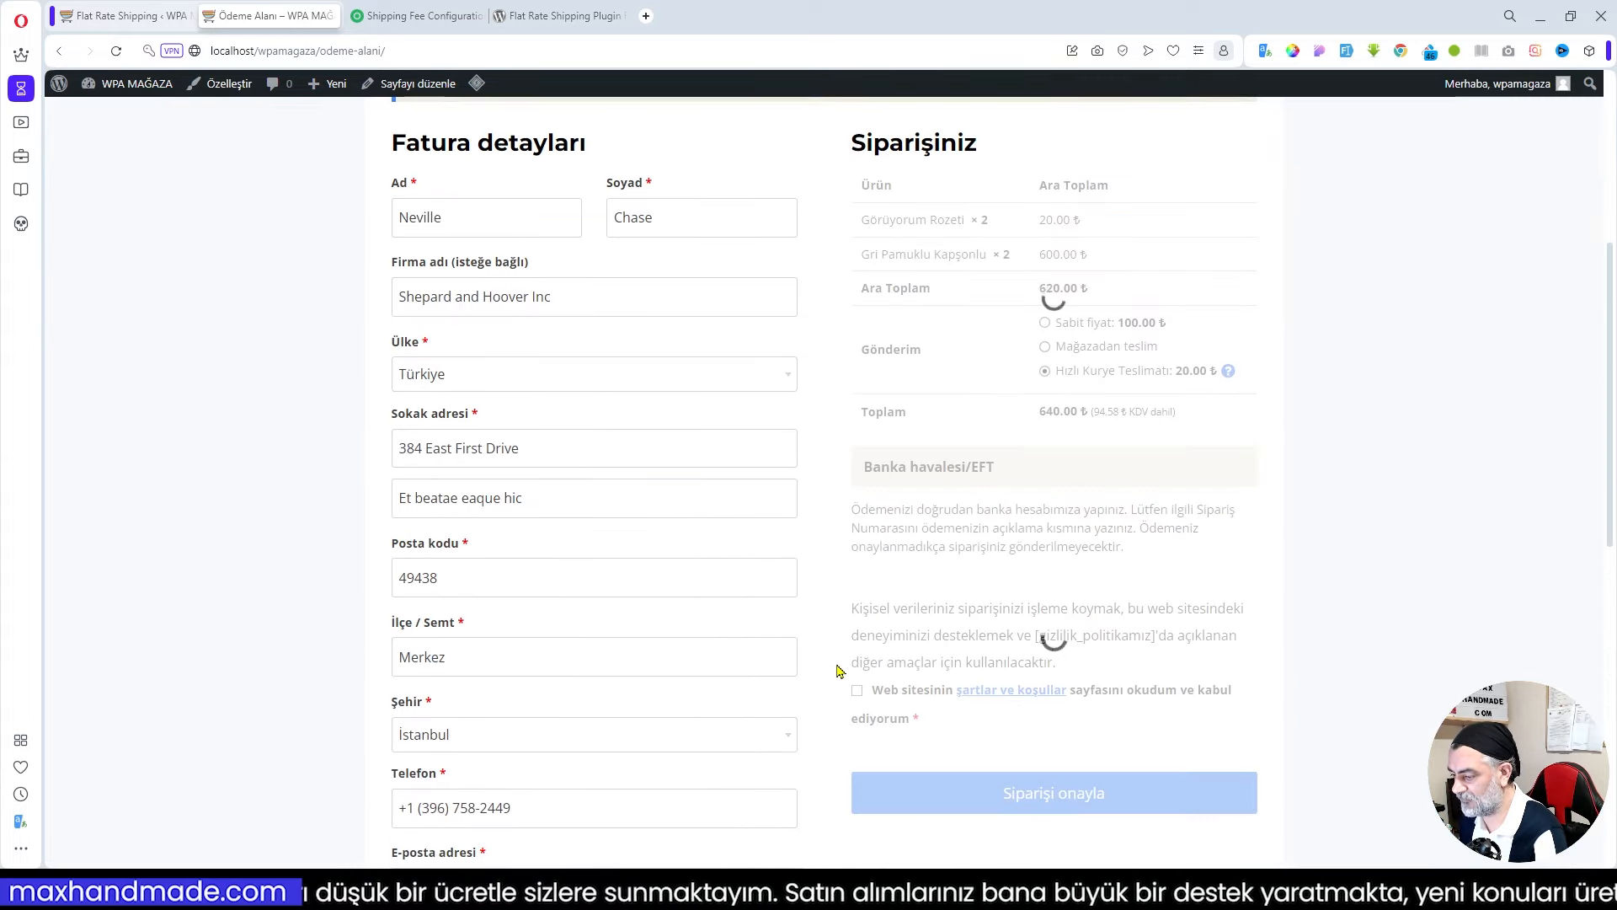
Set the billing country to Almanya and check the shipping options offered in the order summary.
{"action": "left_click", "coordinate": [458, 378]}
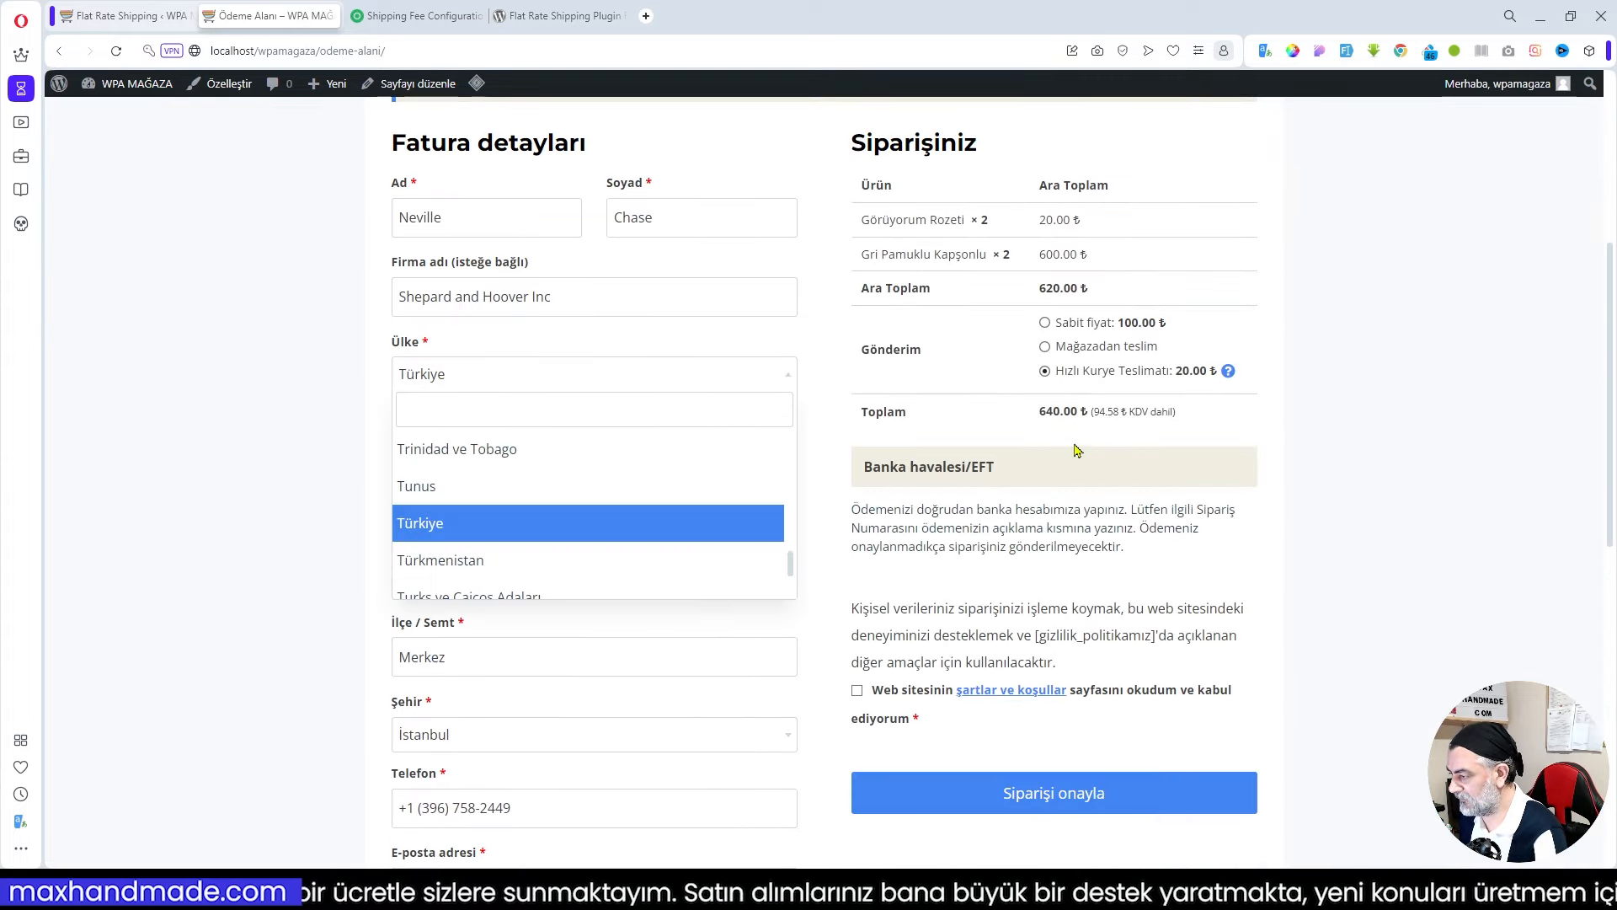
{"action": "type", "text": "al"}
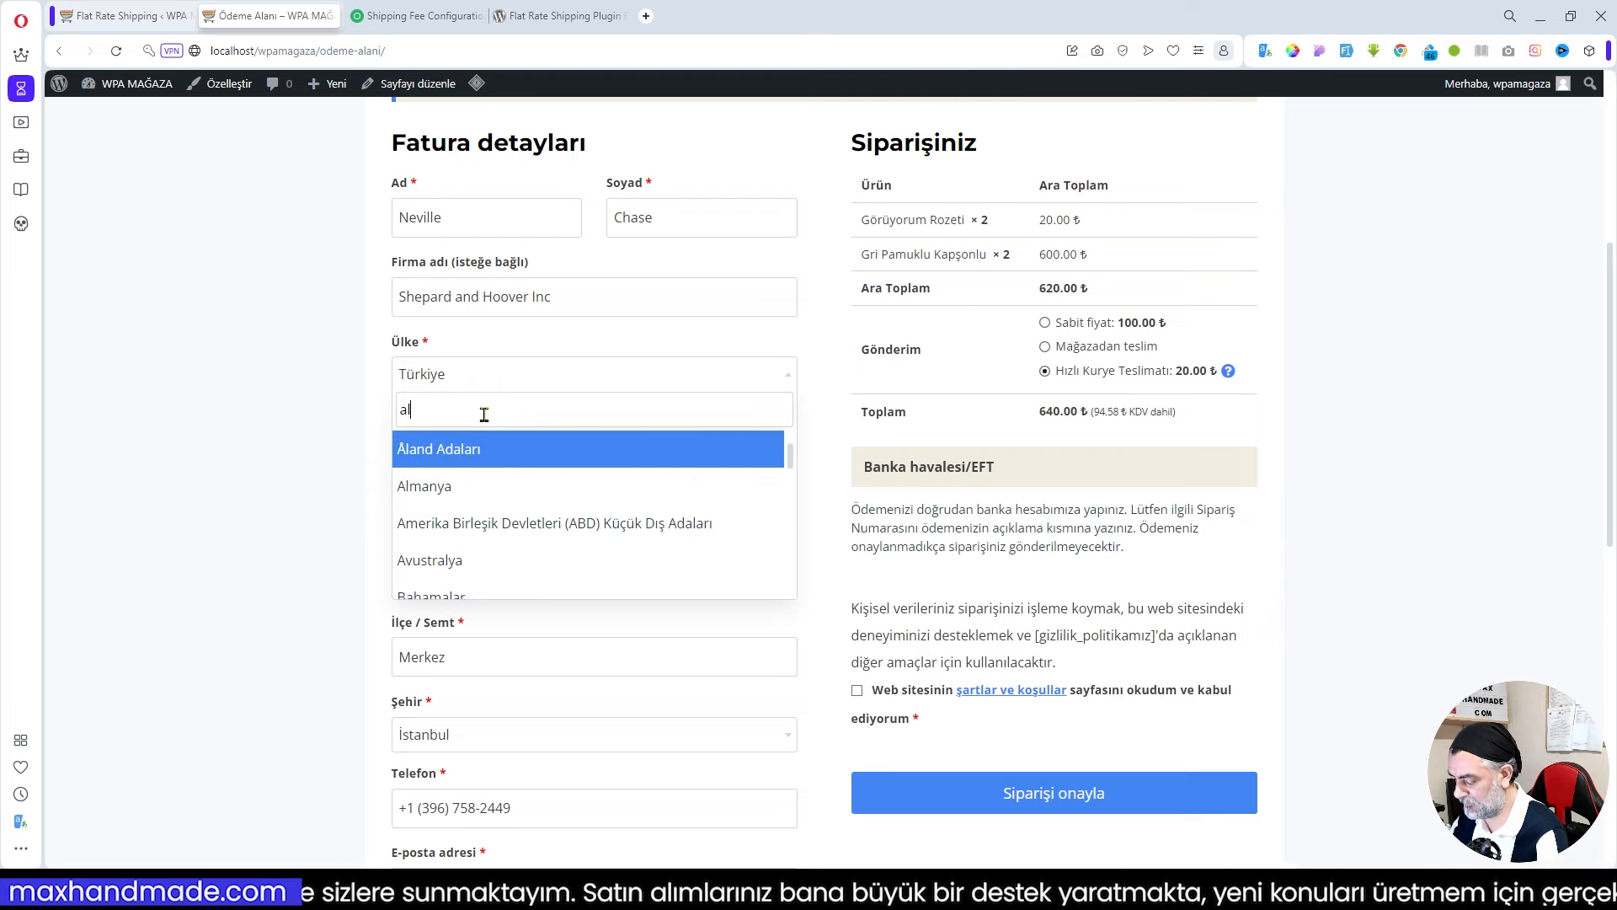
{"action": "type", "text": "ma"}
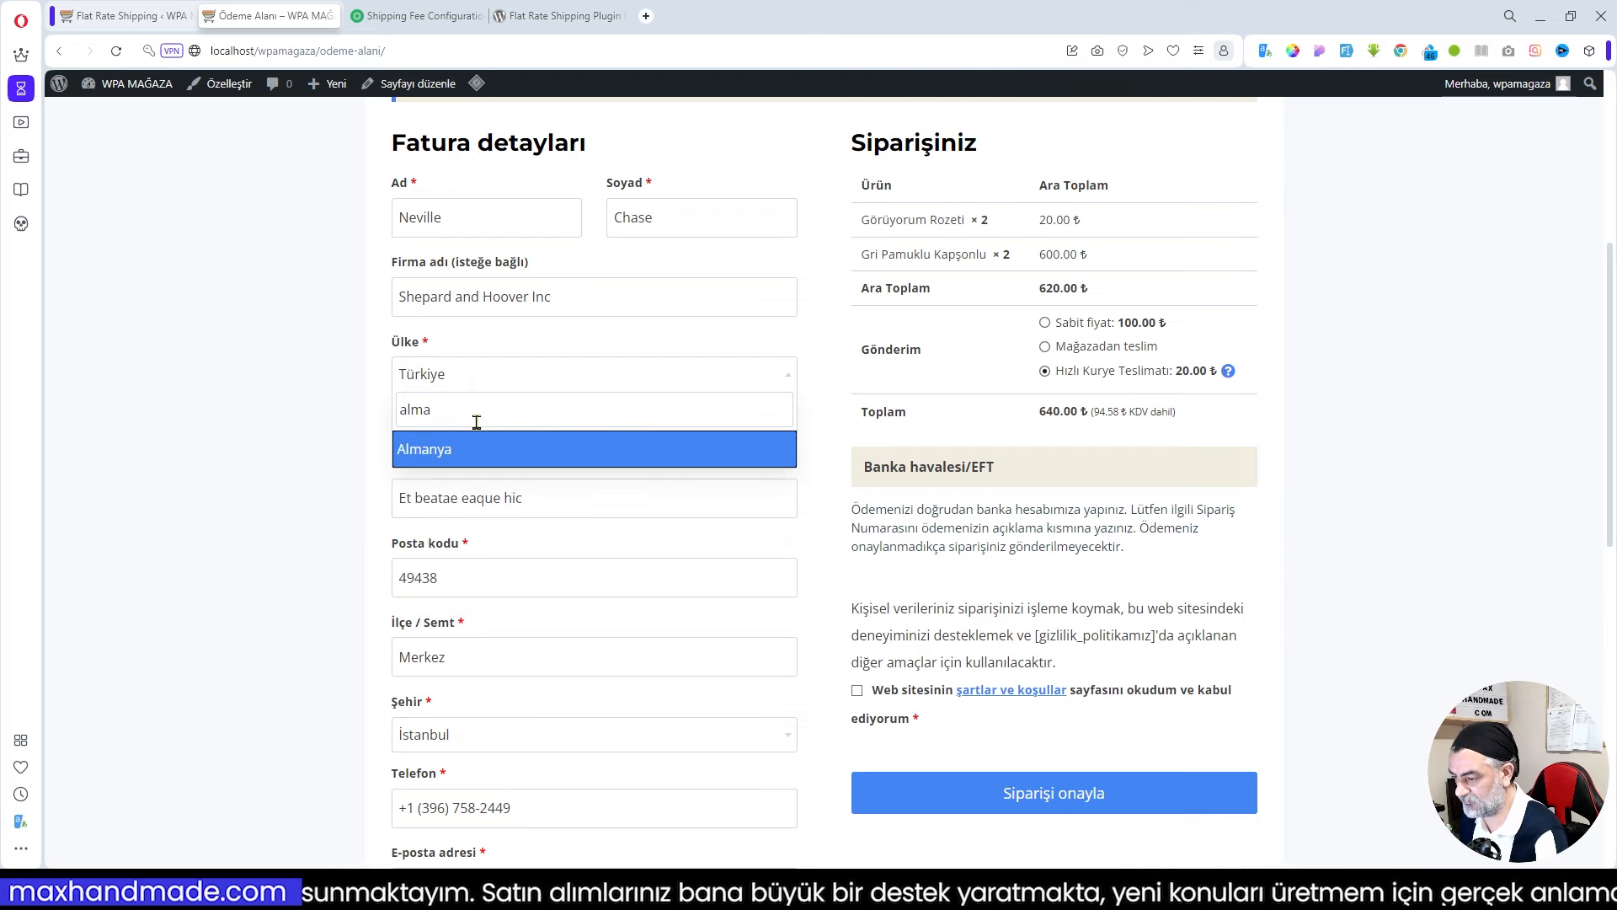
{"action": "left_click", "coordinate": [438, 455]}
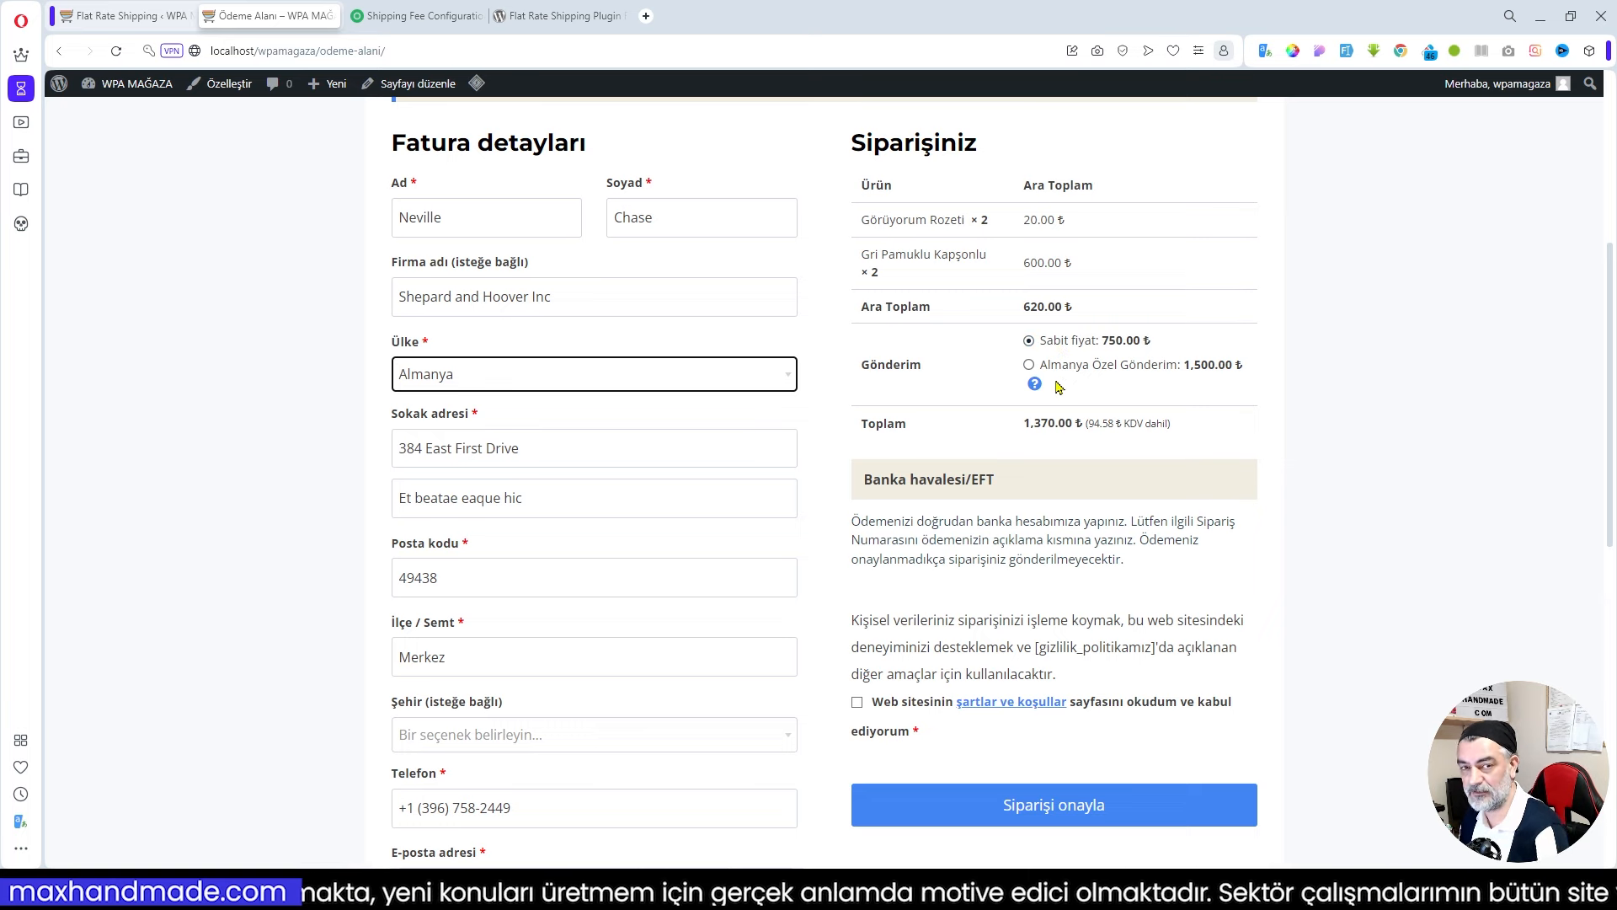
{"action": "mouse_move", "coordinate": [1036, 391]}
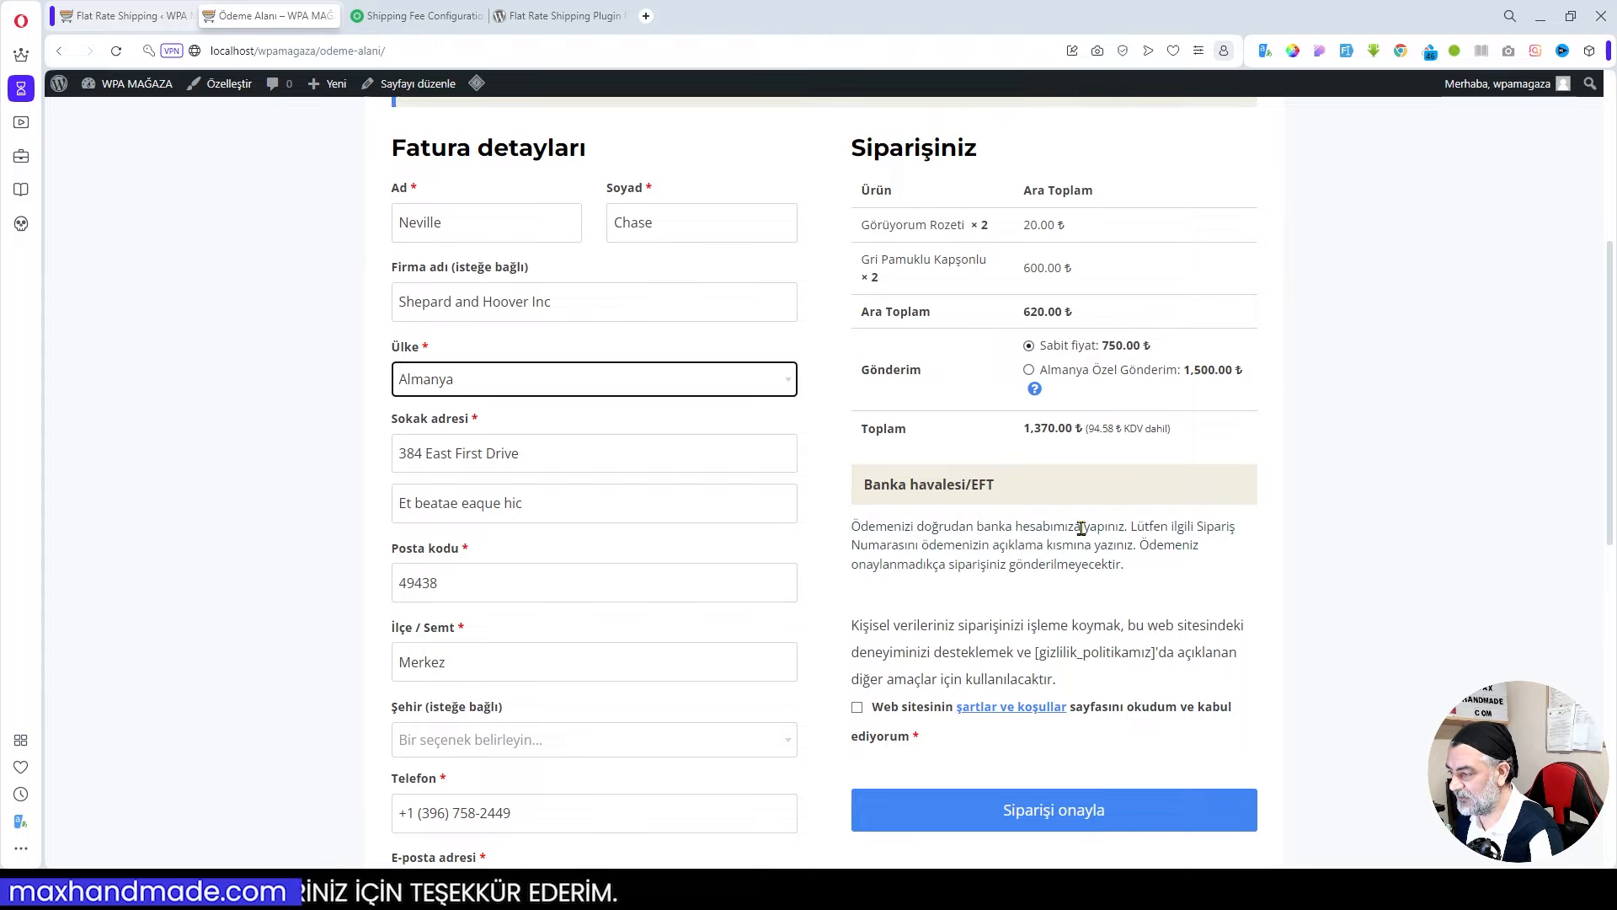
{"action": "scroll", "coordinate": [1082, 528], "scroll_direction": "down", "scroll_amount": 5}
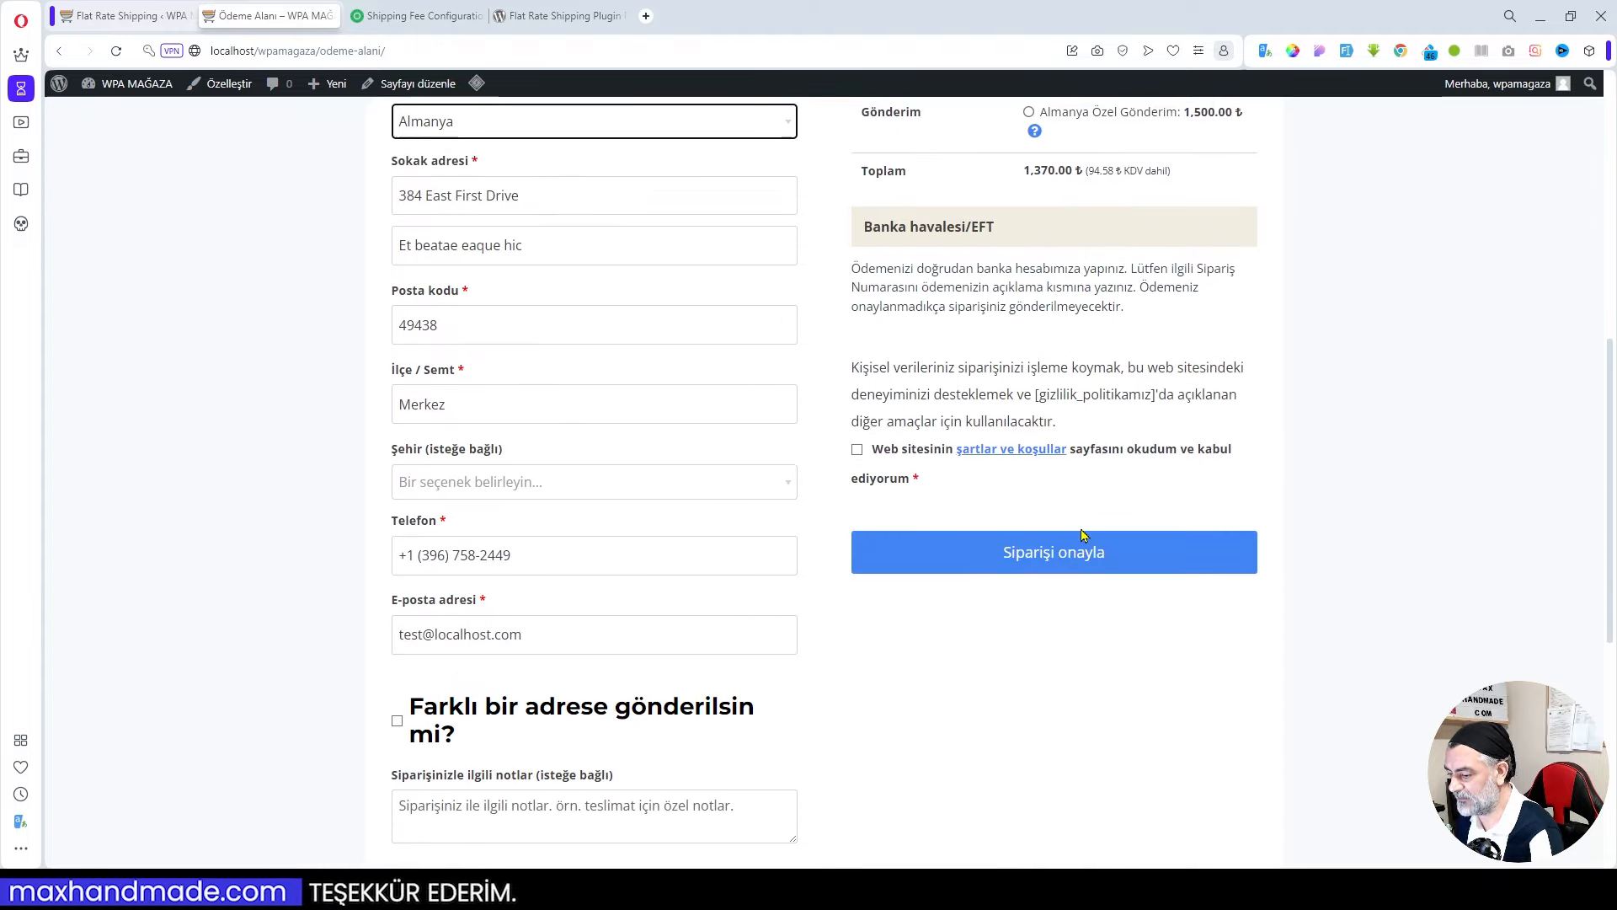
{"action": "scroll", "coordinate": [1084, 534], "scroll_direction": "down", "scroll_amount": 3}
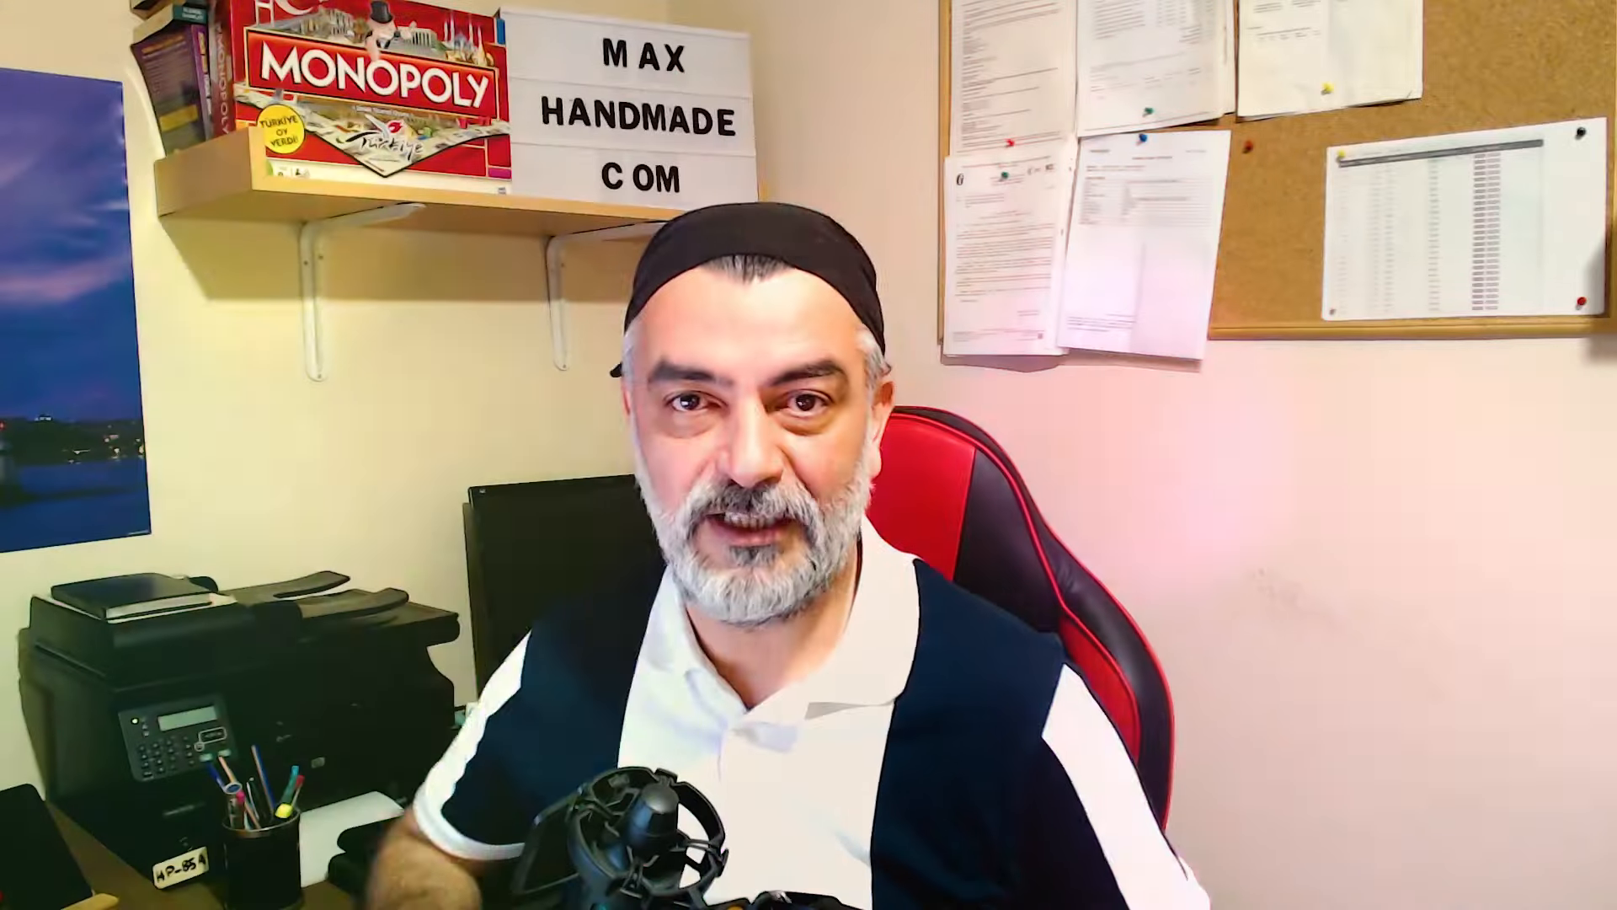